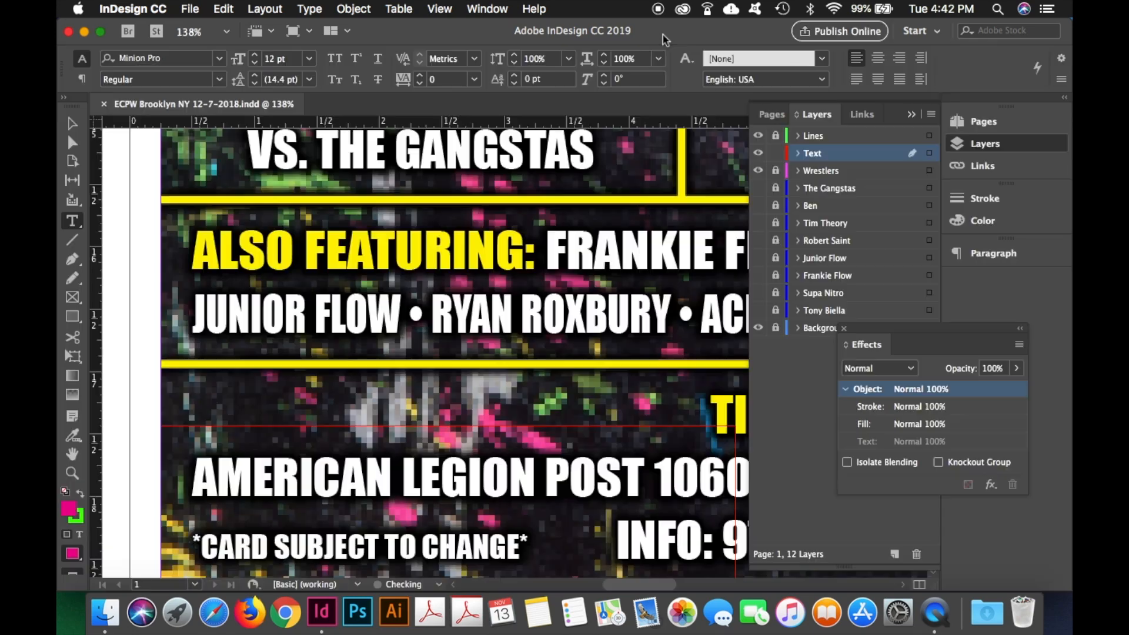
Close the Effects panel and hide the Lines, Text and Wrestlers layers of the flyer
key("super+0")
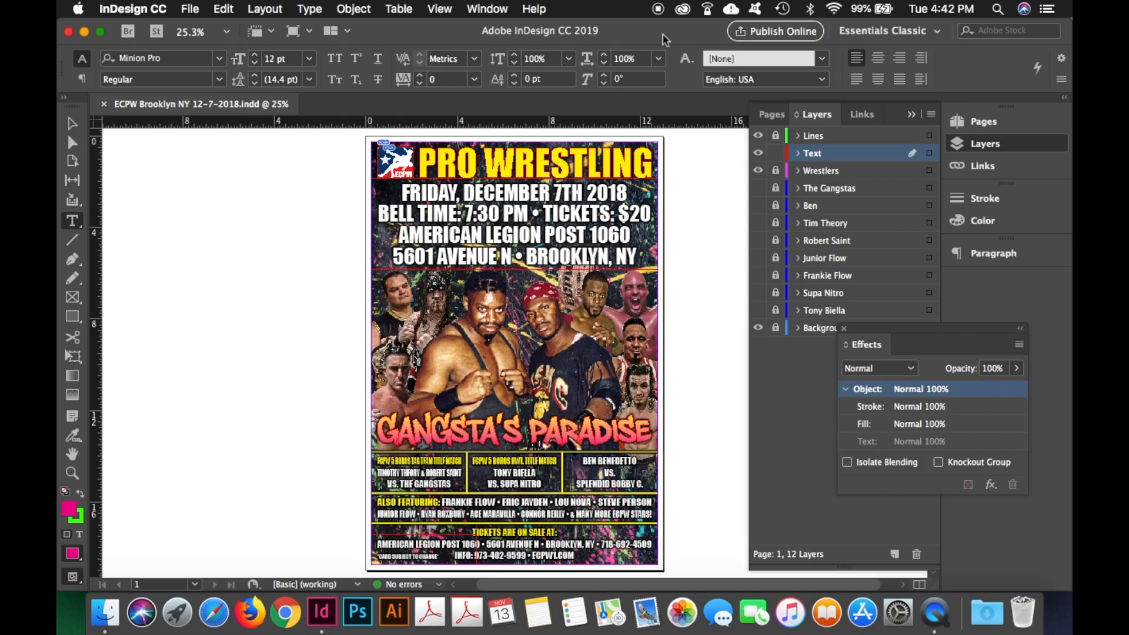
key("shift+w")
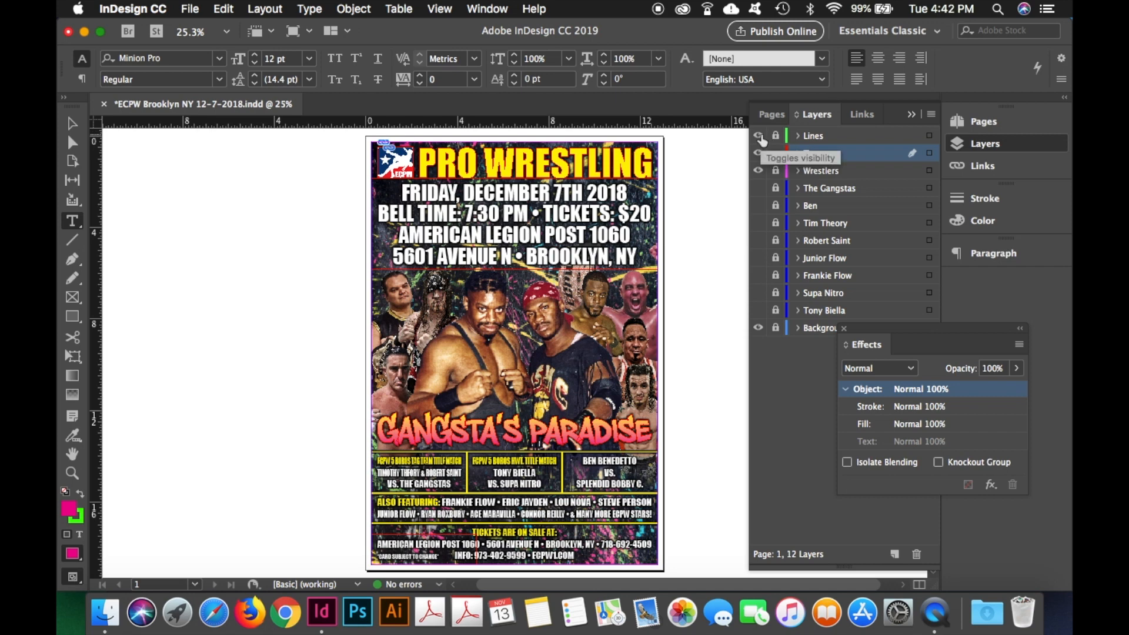
left_click(845, 330)
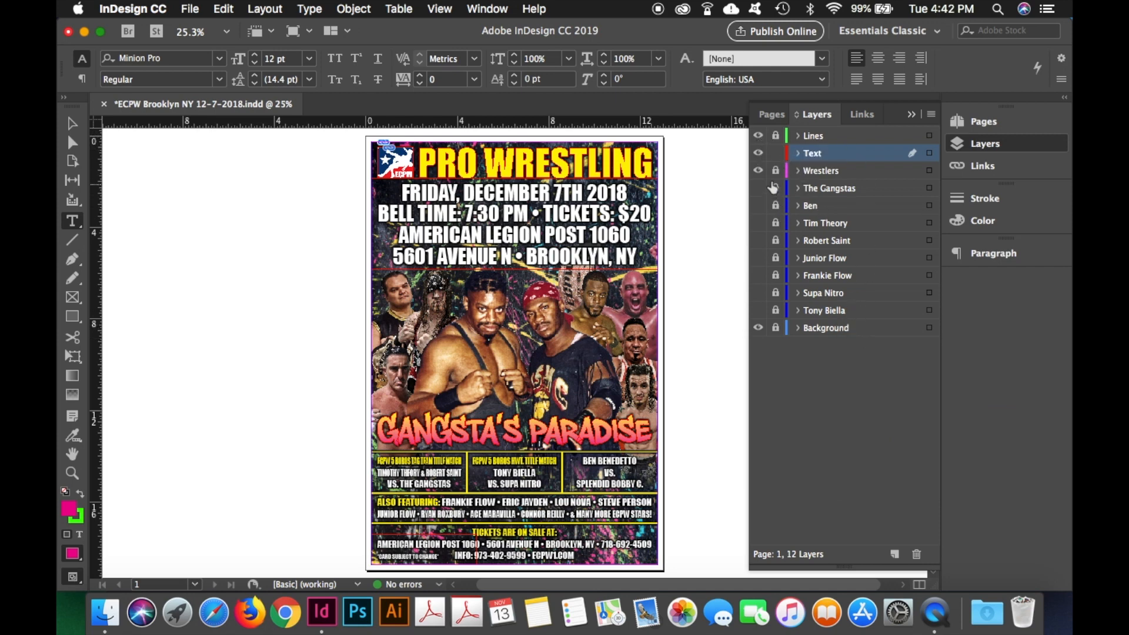
left_click_drag(758, 140, 758, 177)
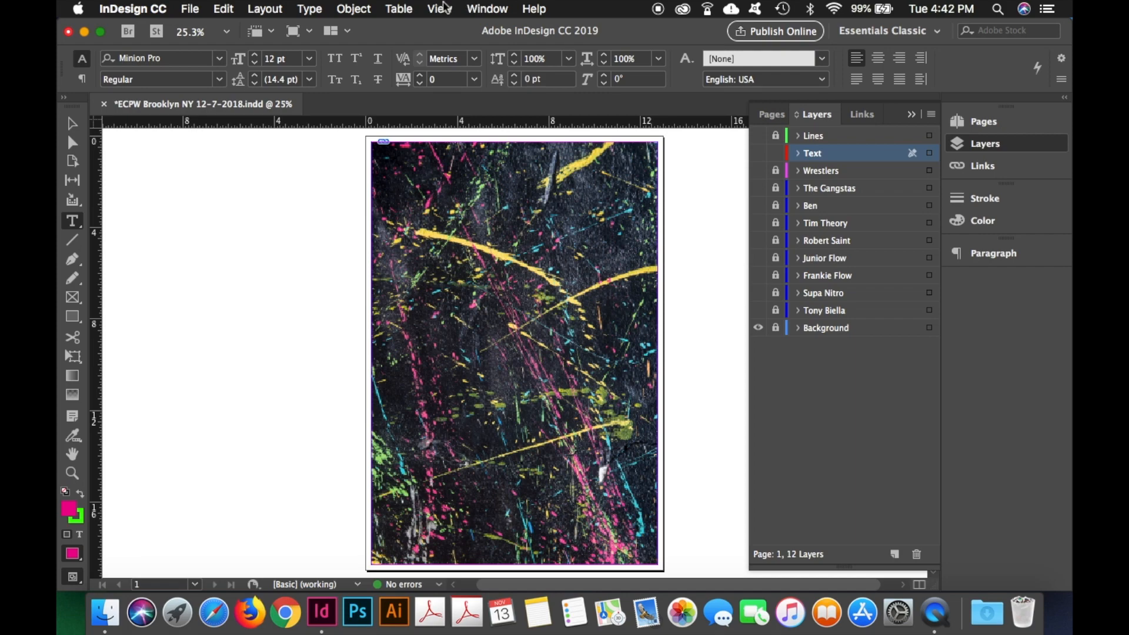
Set the document's display performance to High Quality Display
left_click(443, 8)
mouse_move(529, 257)
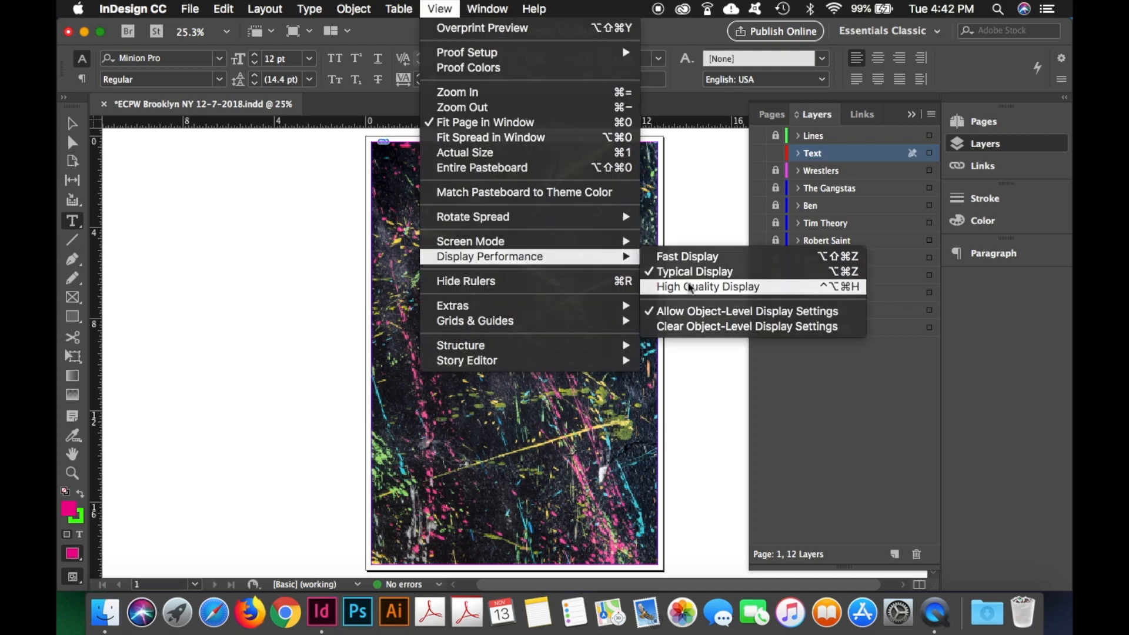
left_click(689, 286)
Unlock the Background layer and open its paint-splatter image in Photoshop with Edit Original
left_click(775, 328)
left_click(72, 143)
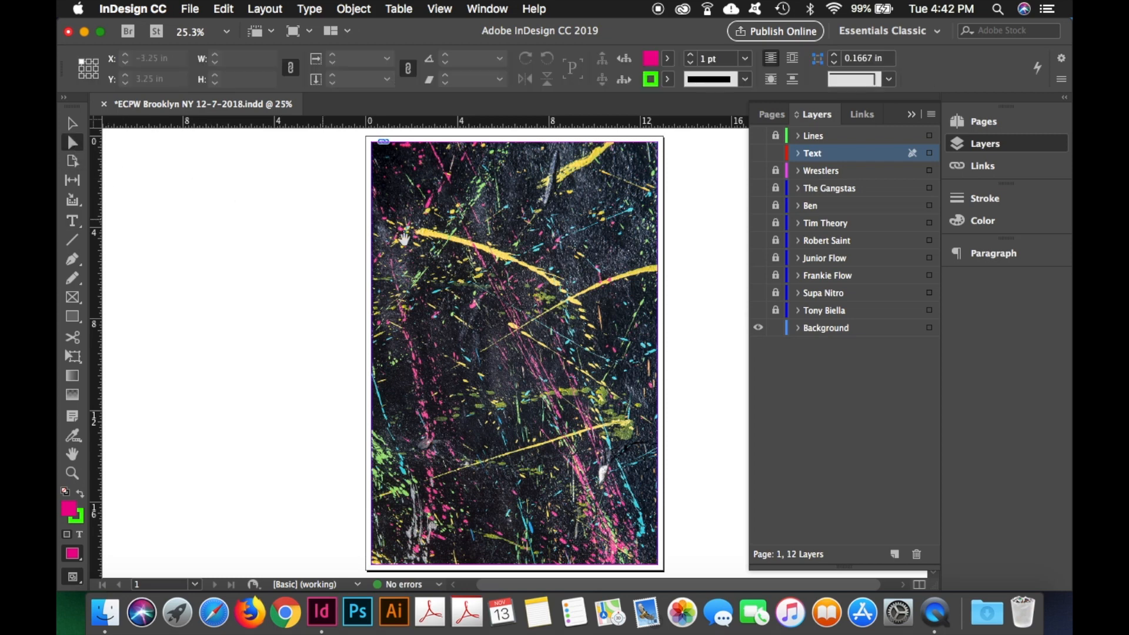
left_click(431, 251)
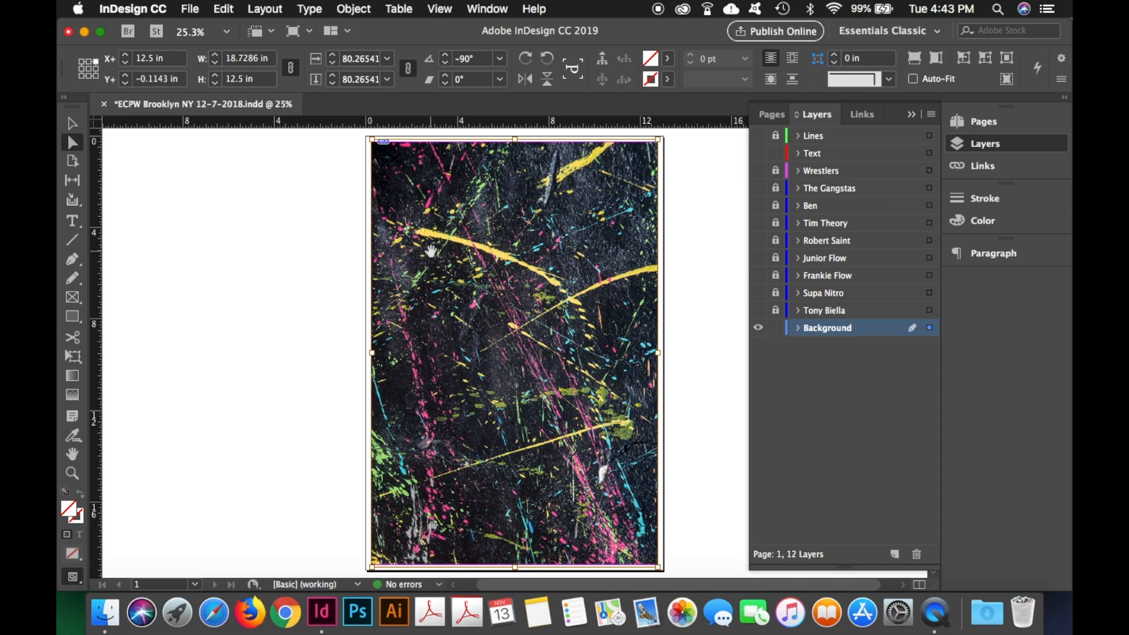
right_click(431, 252)
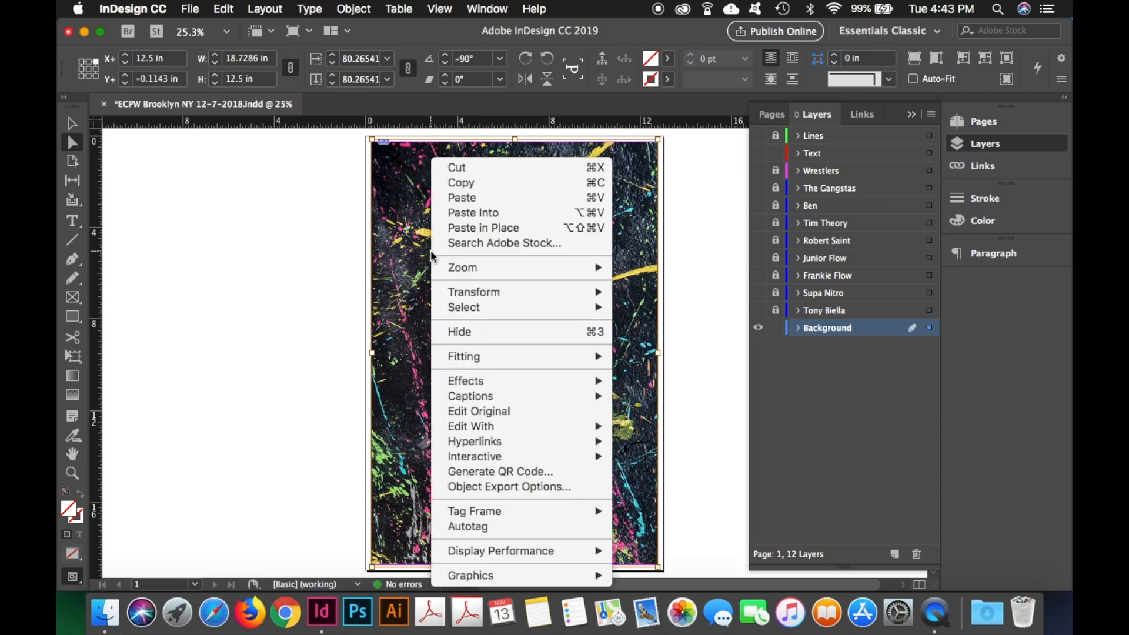
left_click(464, 415)
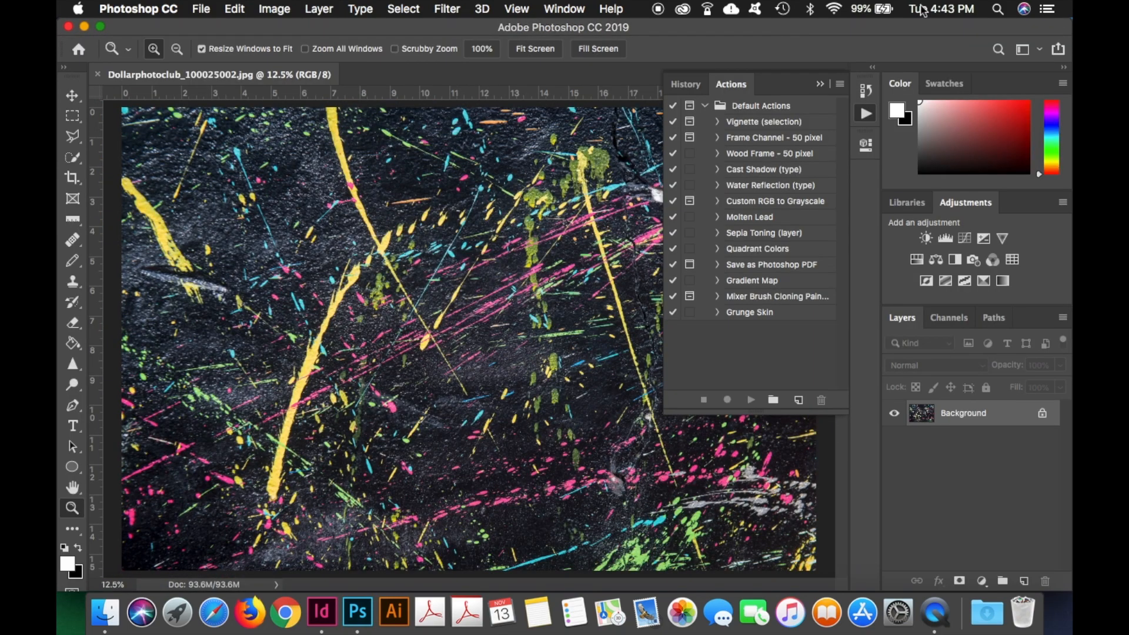
View the whole image without the Actions panel and check its dimensions and resolution in Image Size, leaving them unaltered
left_click(820, 85)
key("super+0")
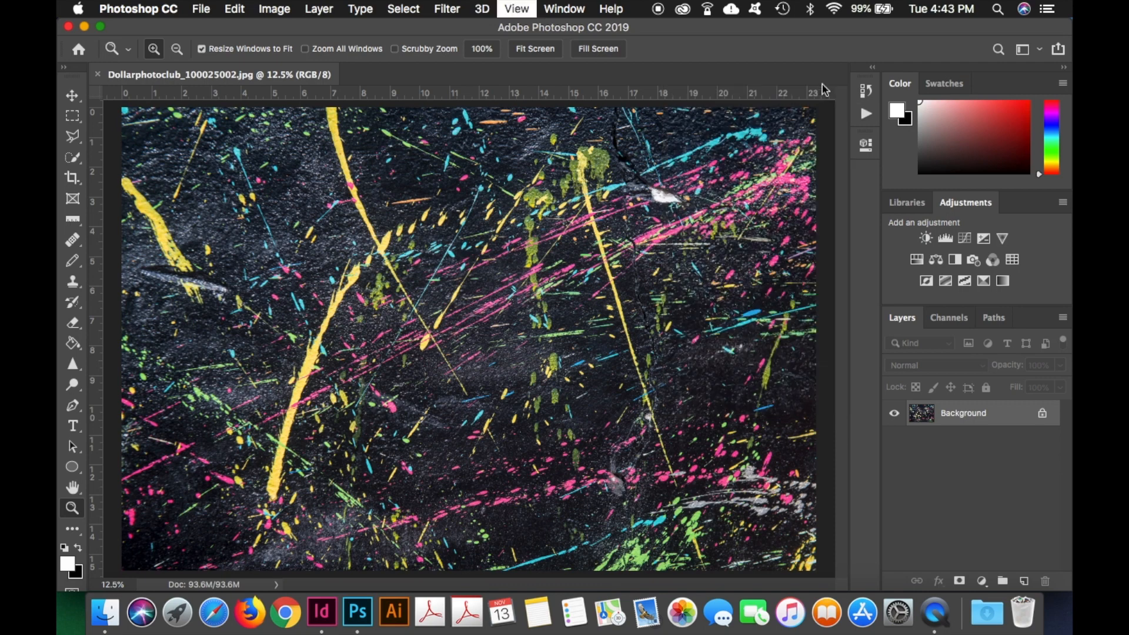
key("super+minus")
key("super+minus")
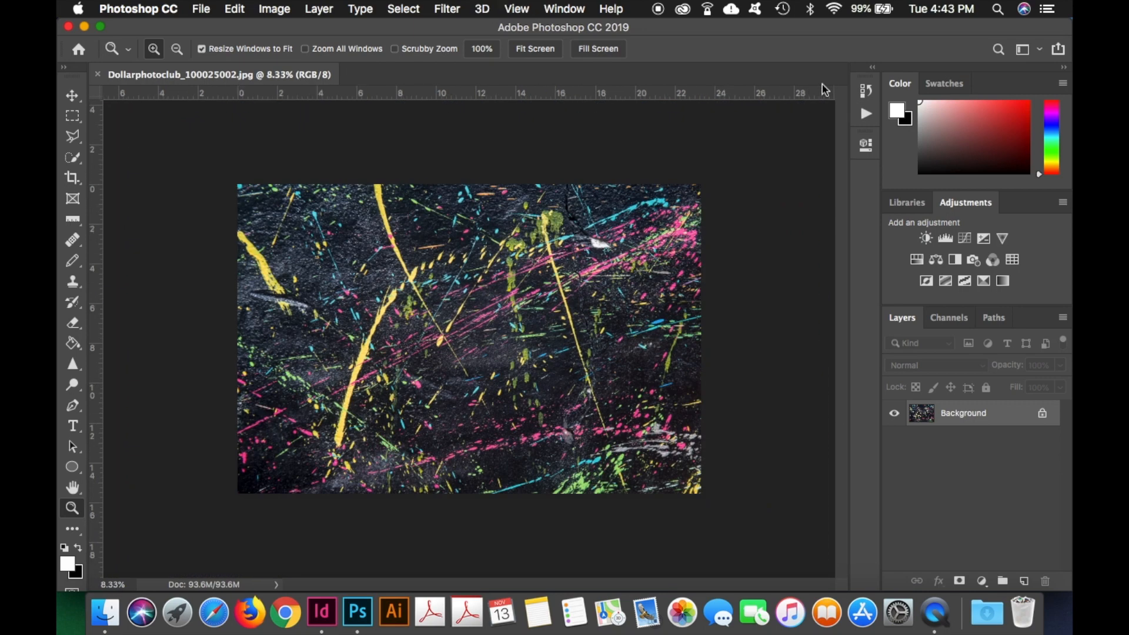
left_click(271, 9)
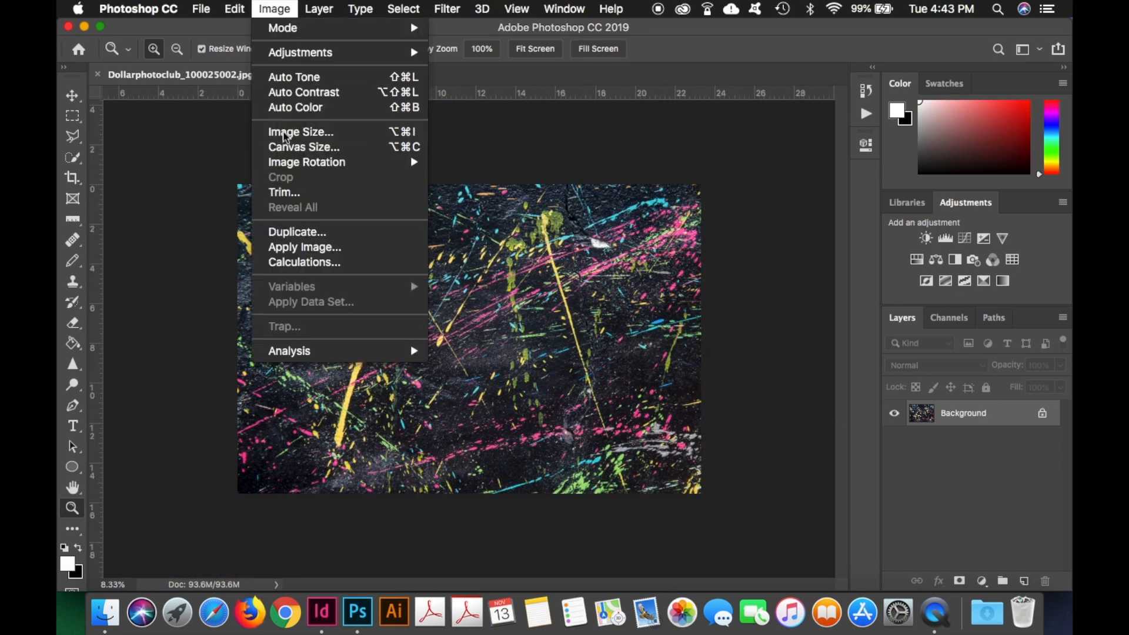
left_click(284, 133)
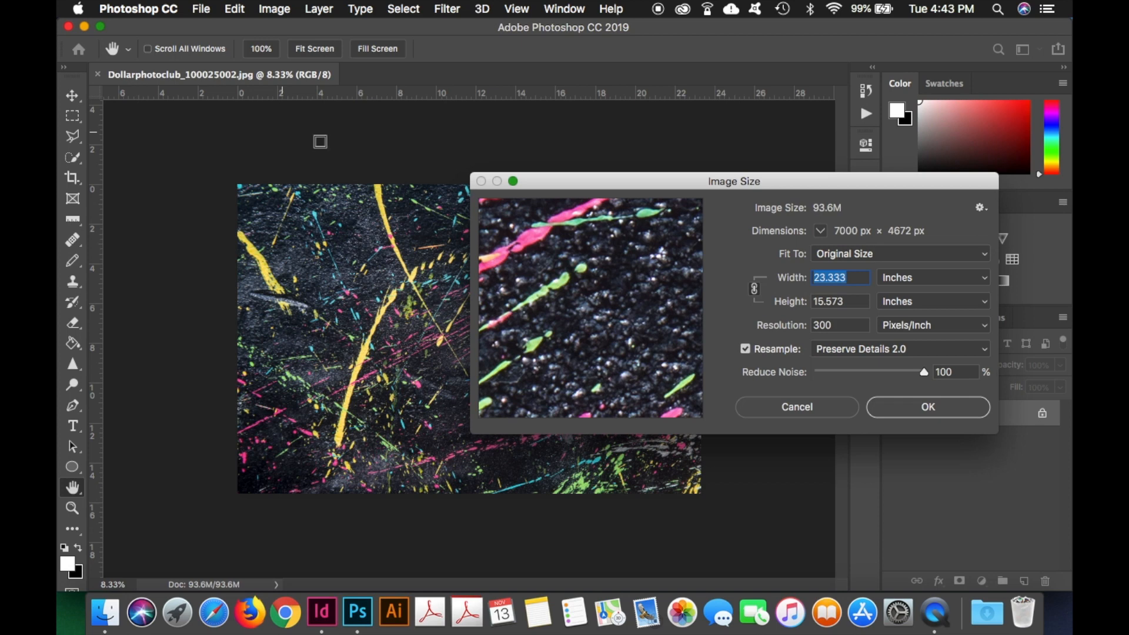
left_click(766, 413)
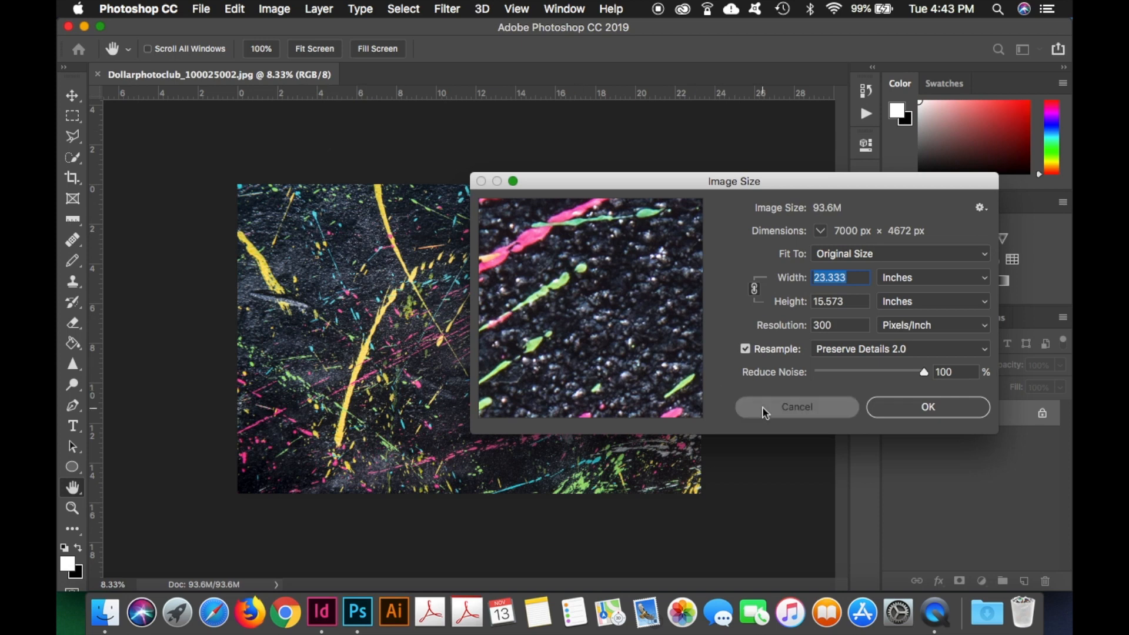
key("z")
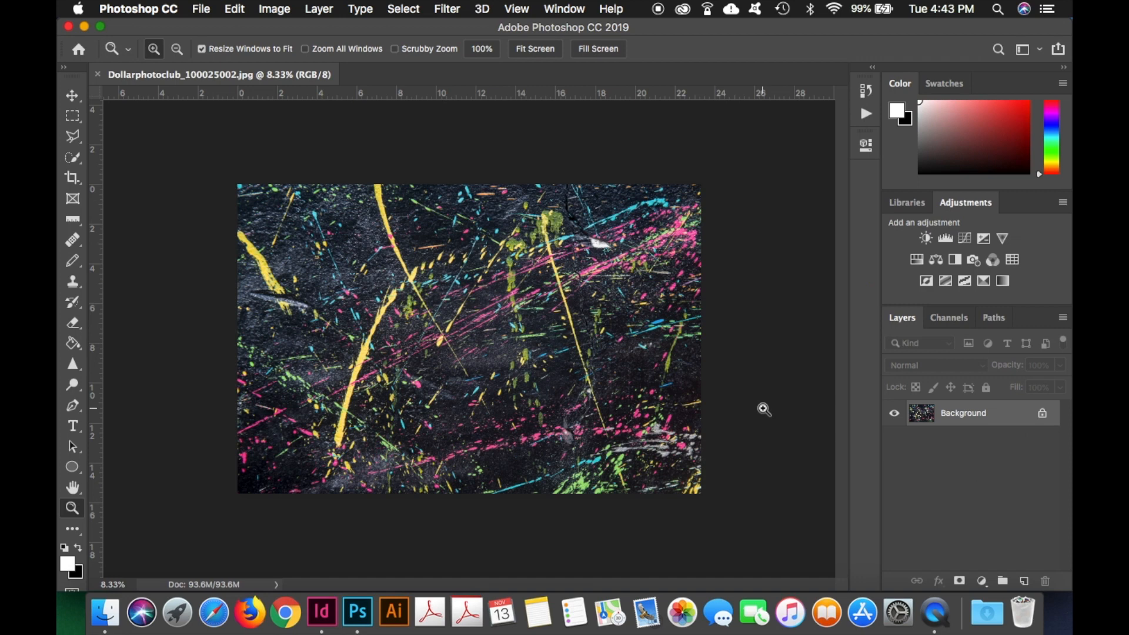
Close the background image, switch back to InDesign and lock the Background layer
left_click(98, 75)
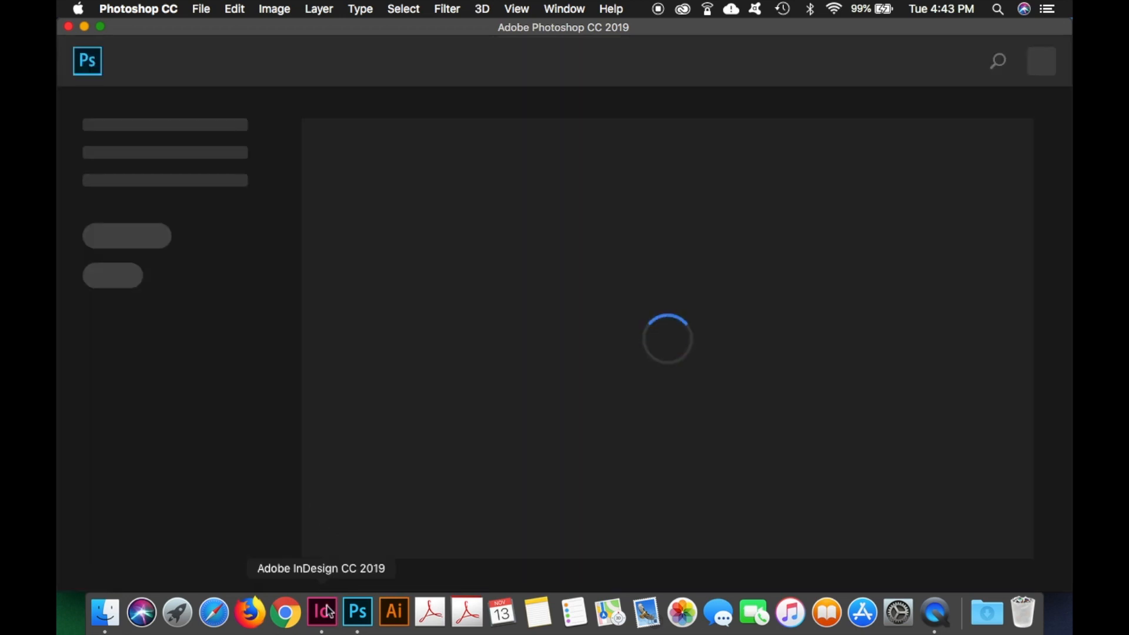
left_click(333, 603)
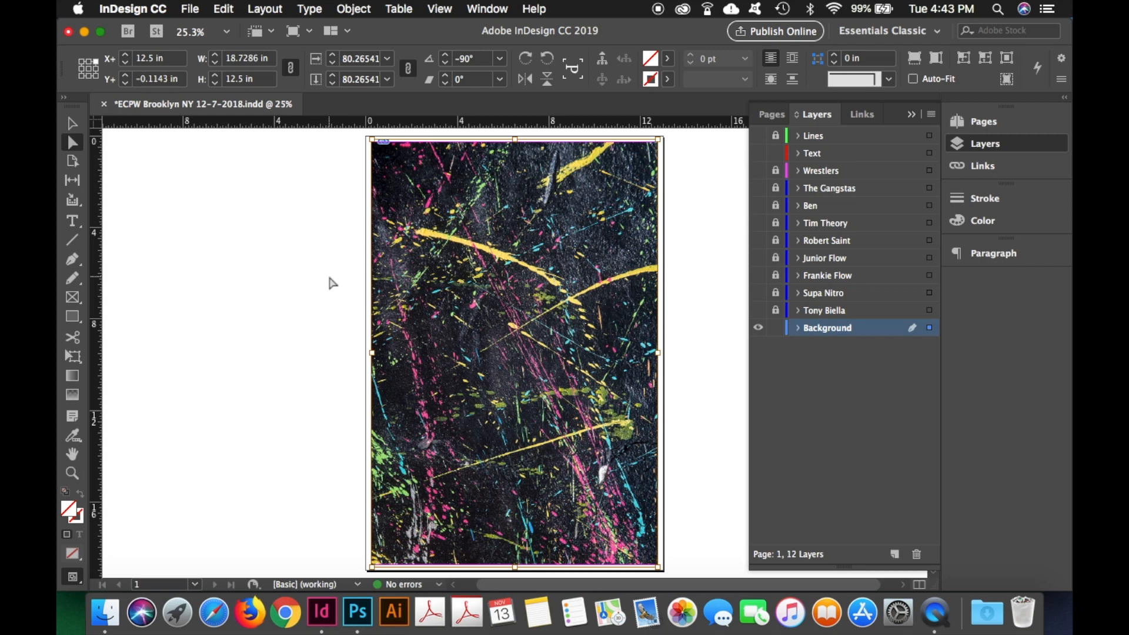
left_click(776, 328)
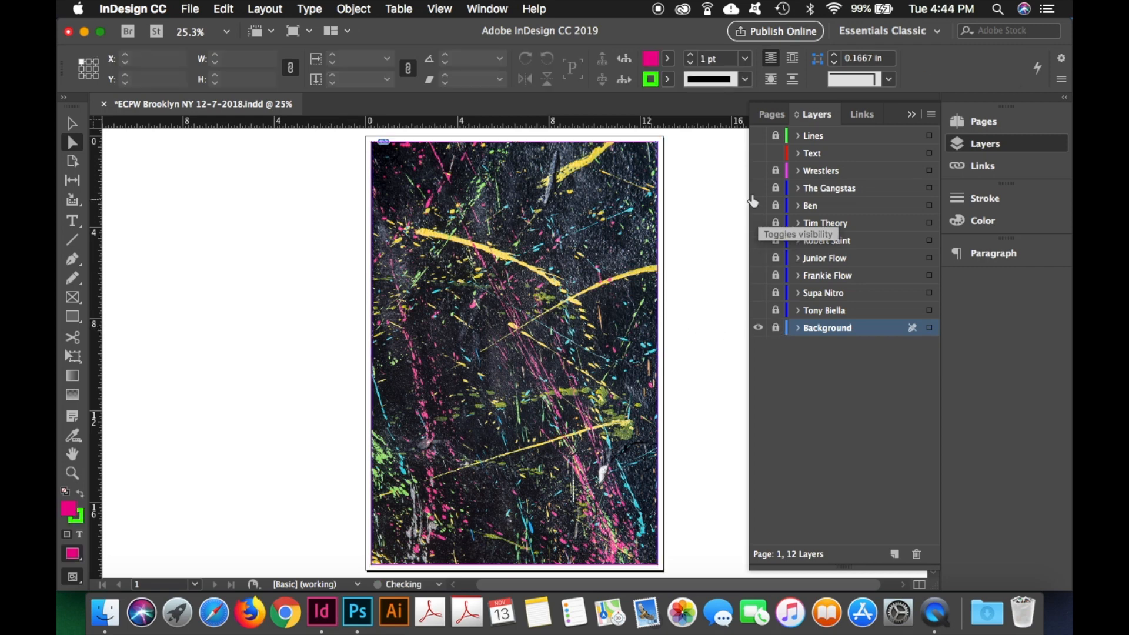
Show the Text layer and examine the event details text up close
left_click(758, 153)
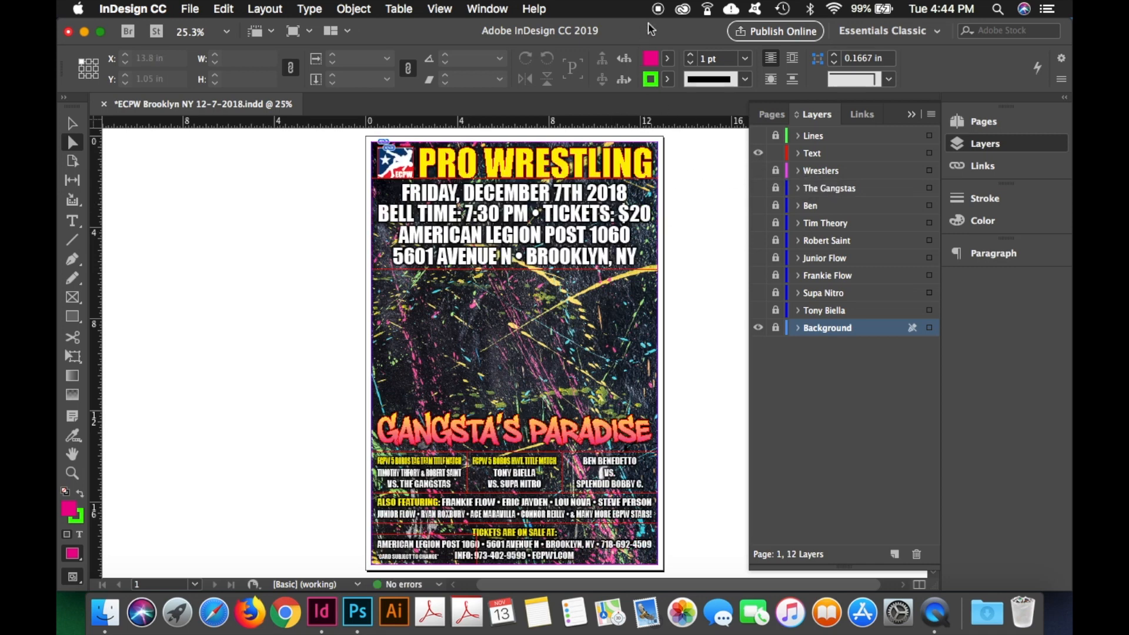
key("t")
left_click_drag(474, 214, 541, 236)
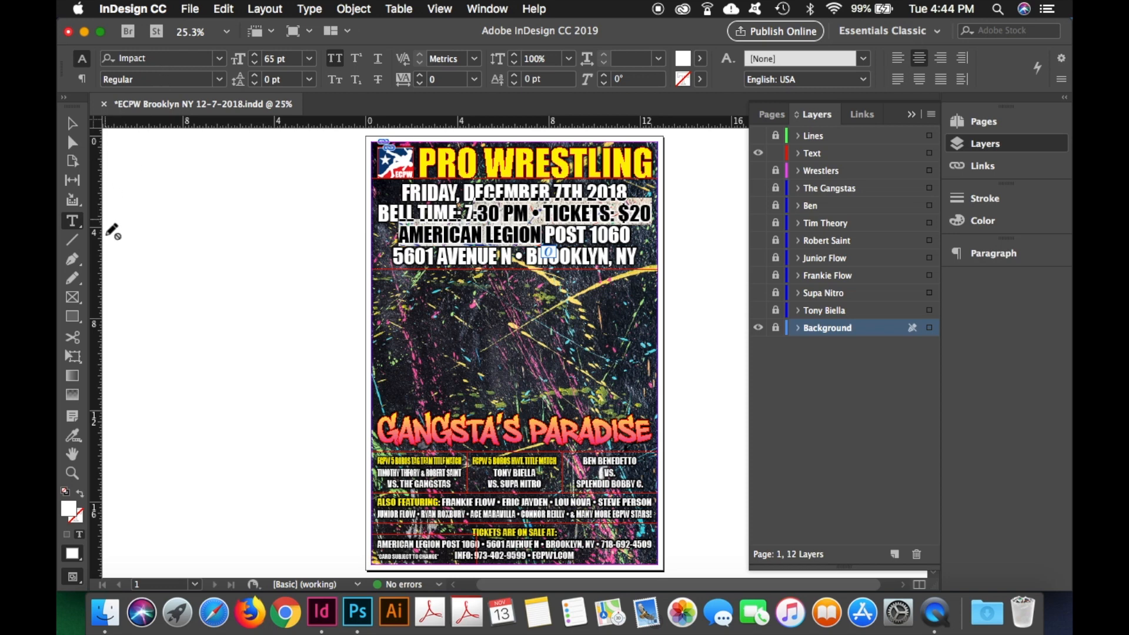
left_click(72, 473)
left_click_drag(335, 214, 672, 131)
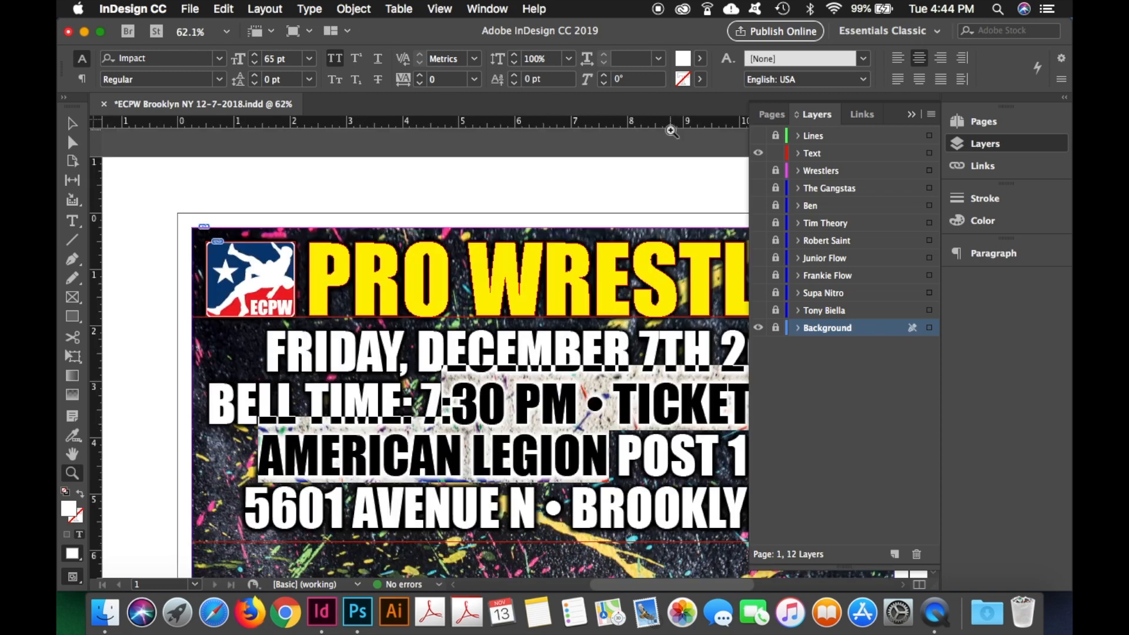
left_click(72, 143)
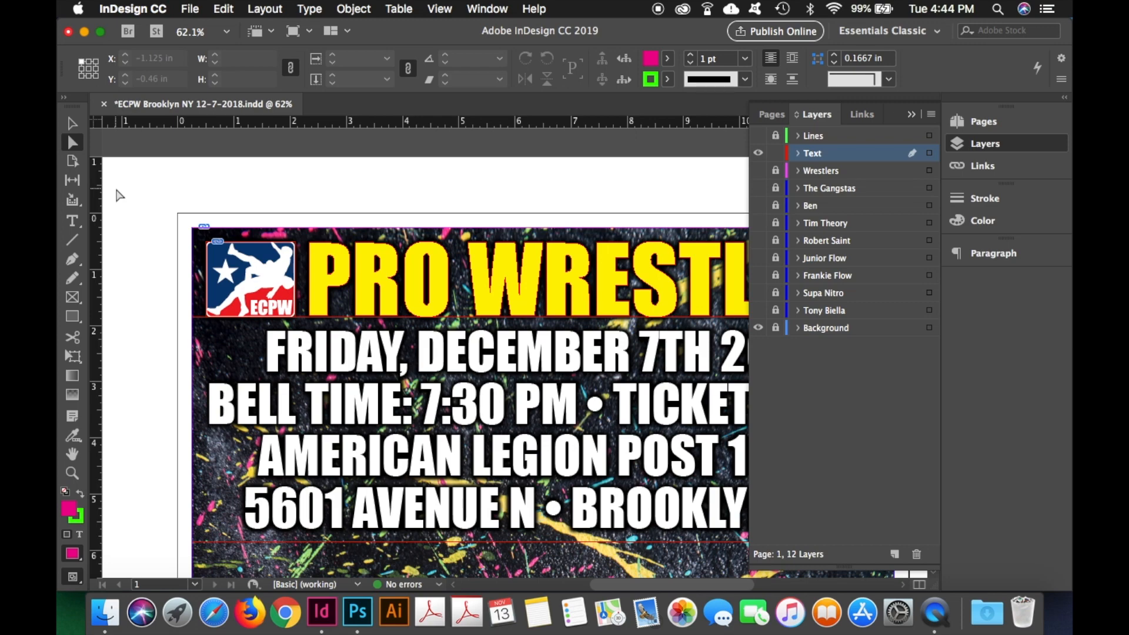
key("super+minus")
key("super+minus")
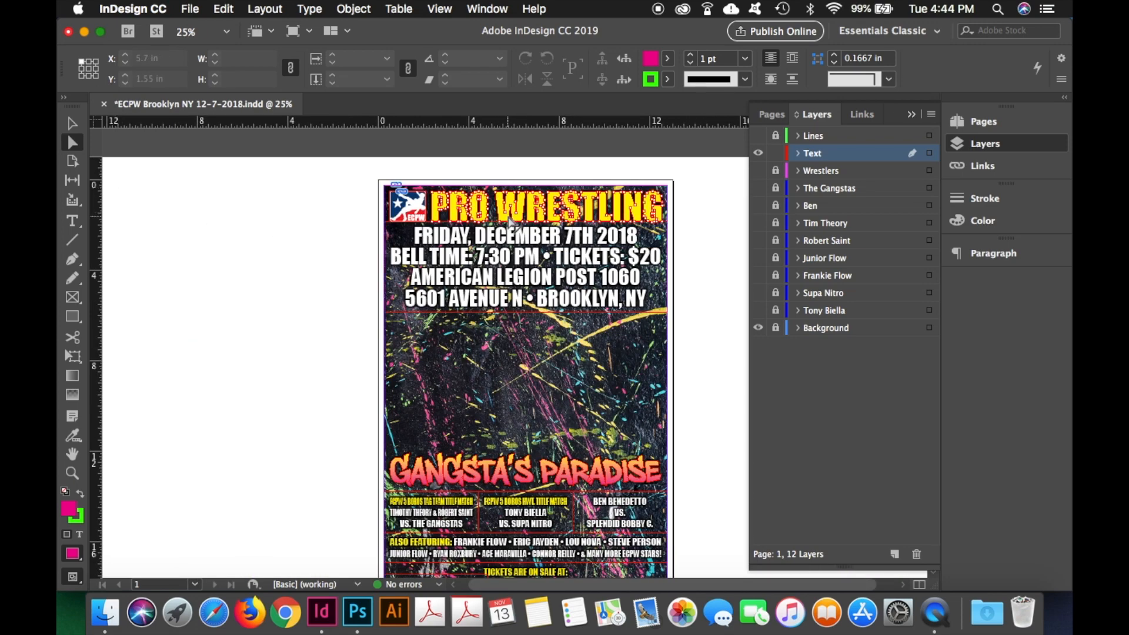
Select the ECPW logo beside the Pro Wrestling headline and open it in Illustrator with Edit Original
left_click(77, 126)
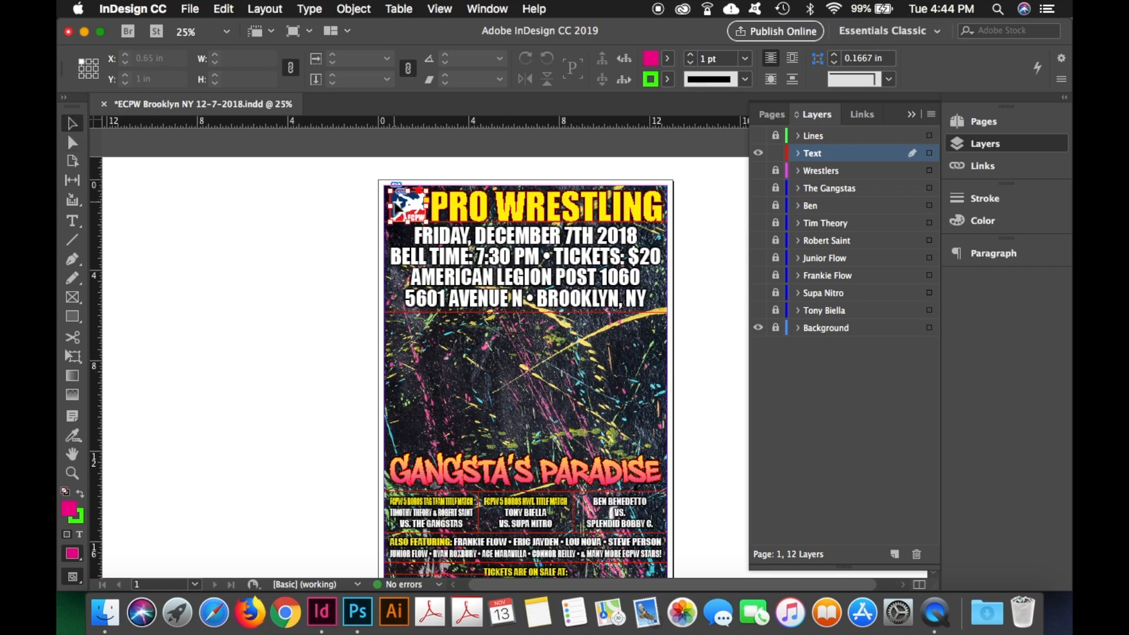
left_click(398, 205)
right_click(398, 205)
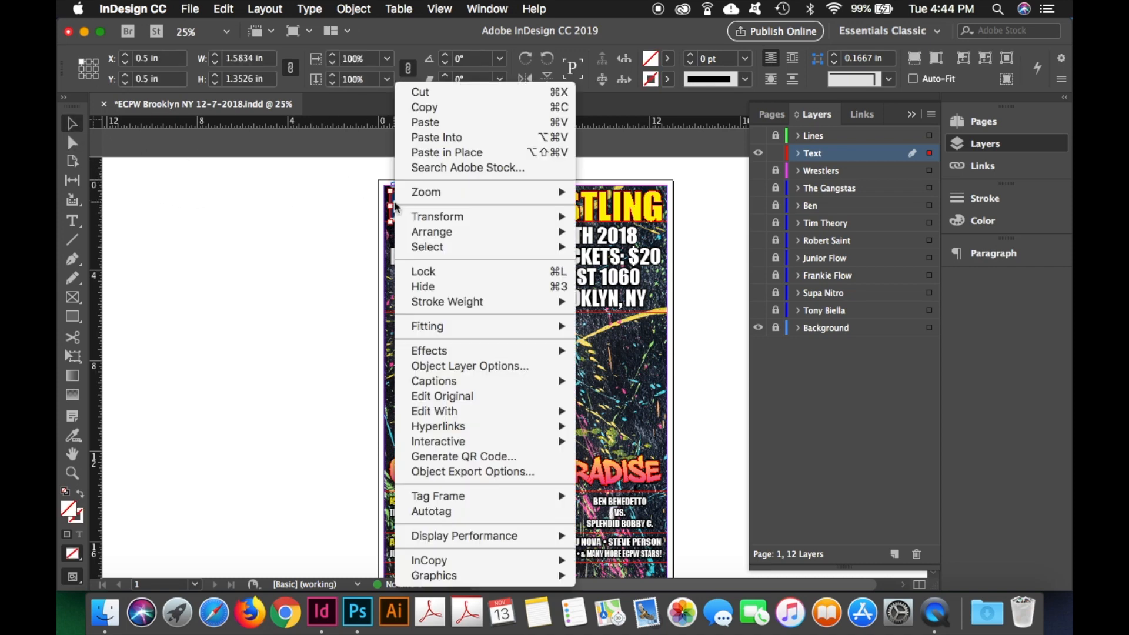
left_click(427, 396)
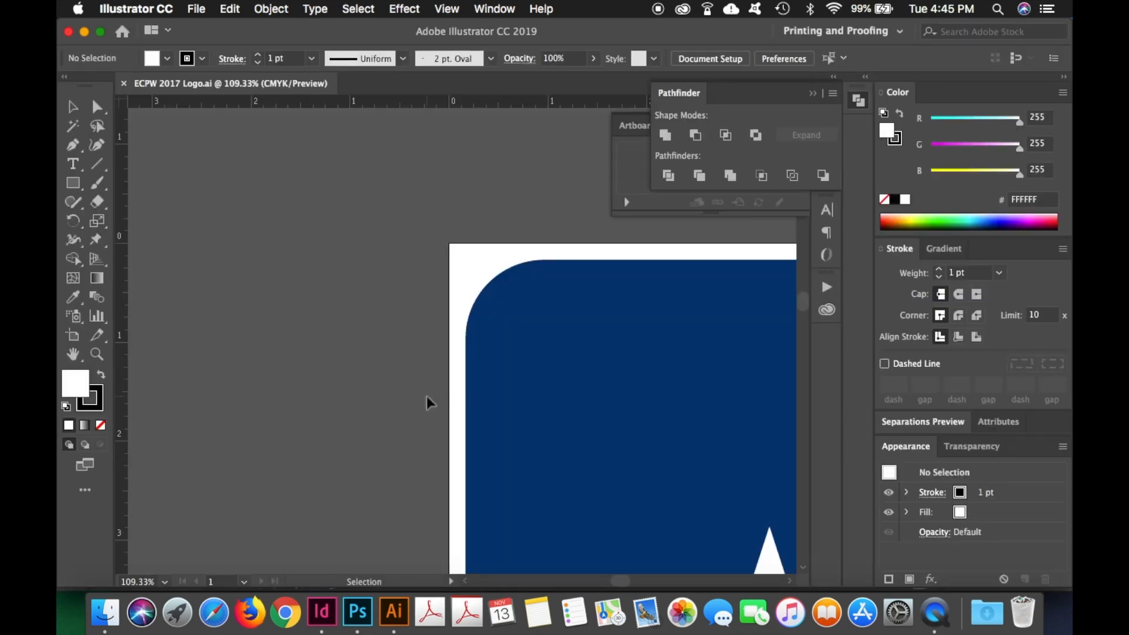
View the whole ECPW logo artboard without the panels, then close the logo file and its Illustrator window
key("Tab")
key("super+0")
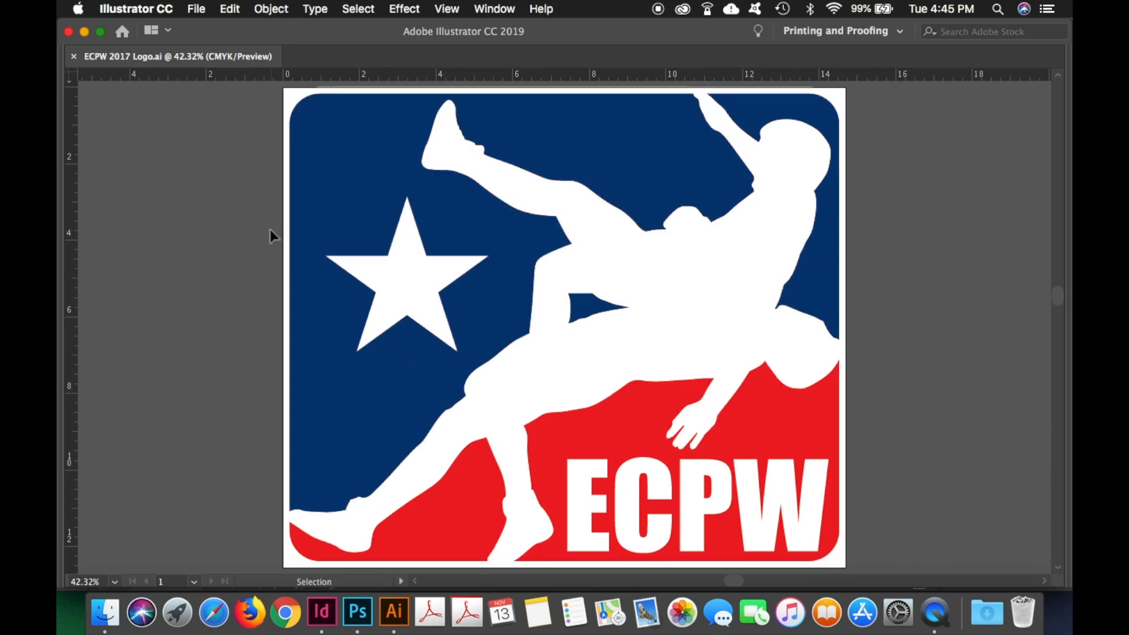
left_click(75, 57)
left_click(68, 33)
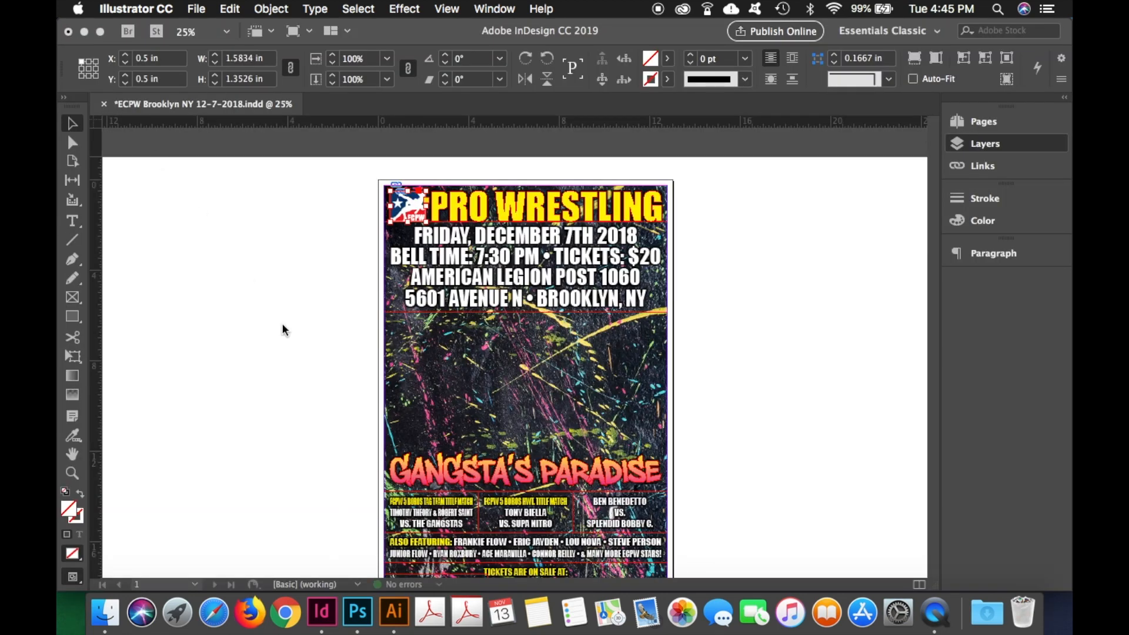
Look over the flyer page, switch back to InDesign and deselect the ECPW logo
scroll(341, 401, "down", 2)
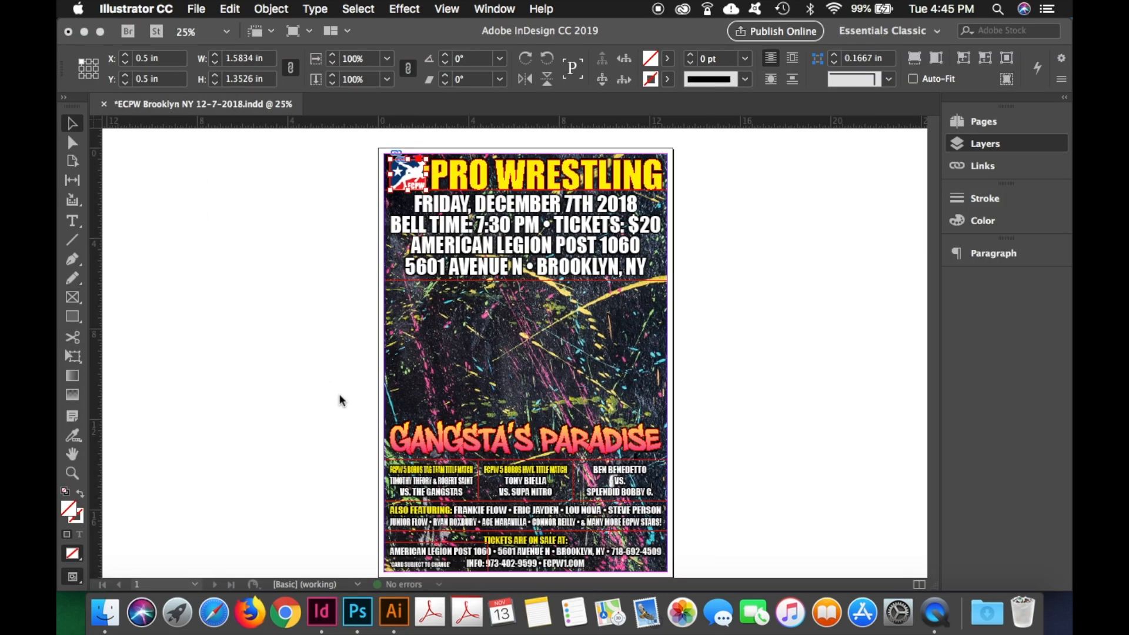
scroll(341, 401, "down", 3)
scroll(339, 401, "up", 4)
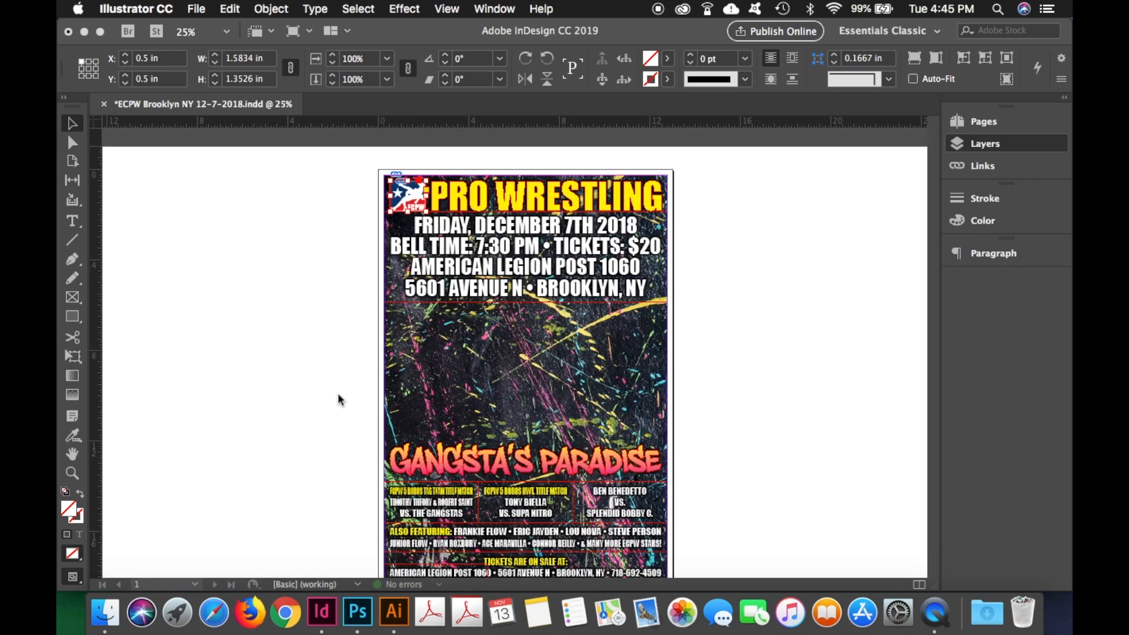
left_click(315, 328)
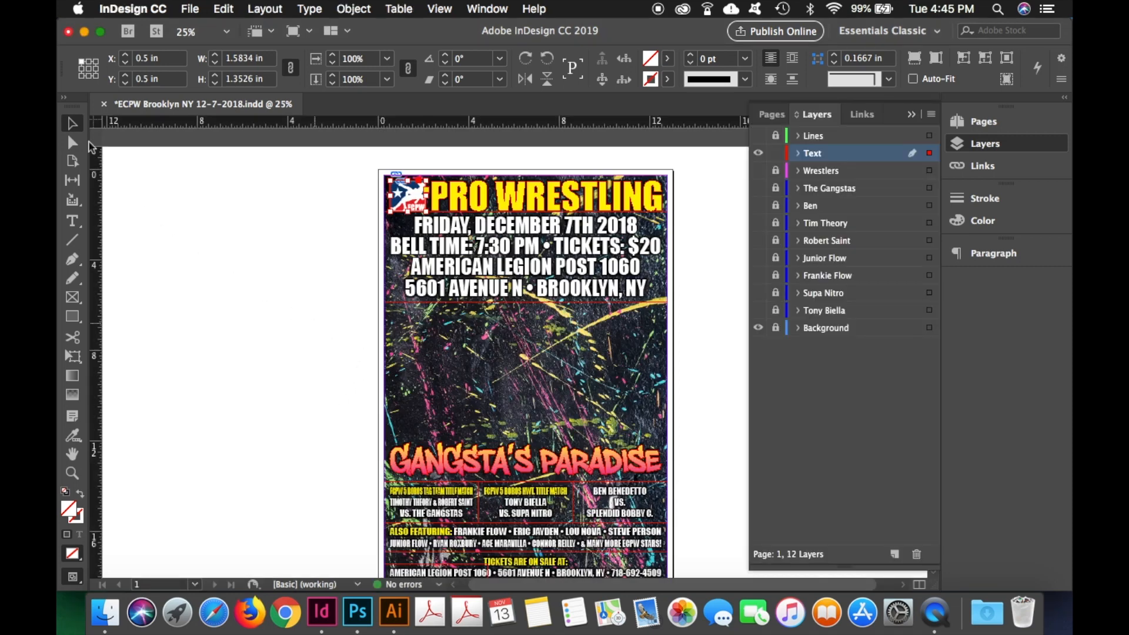
left_click(329, 294)
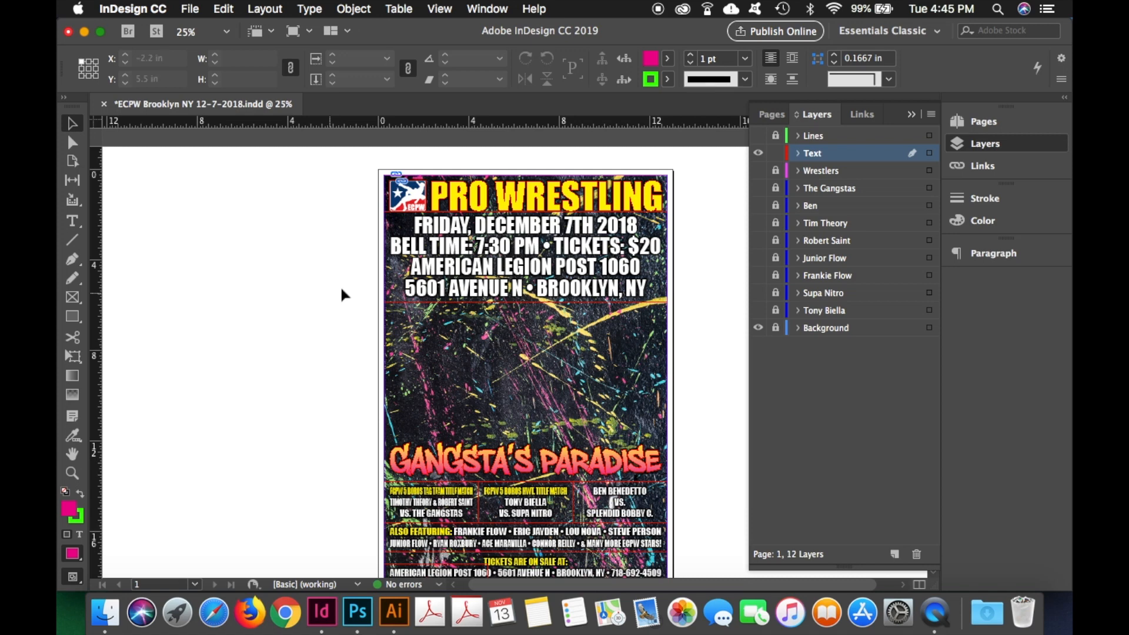
Select the event details text frame and review its General and Baseline settings in Text Frame Options
left_click(613, 302)
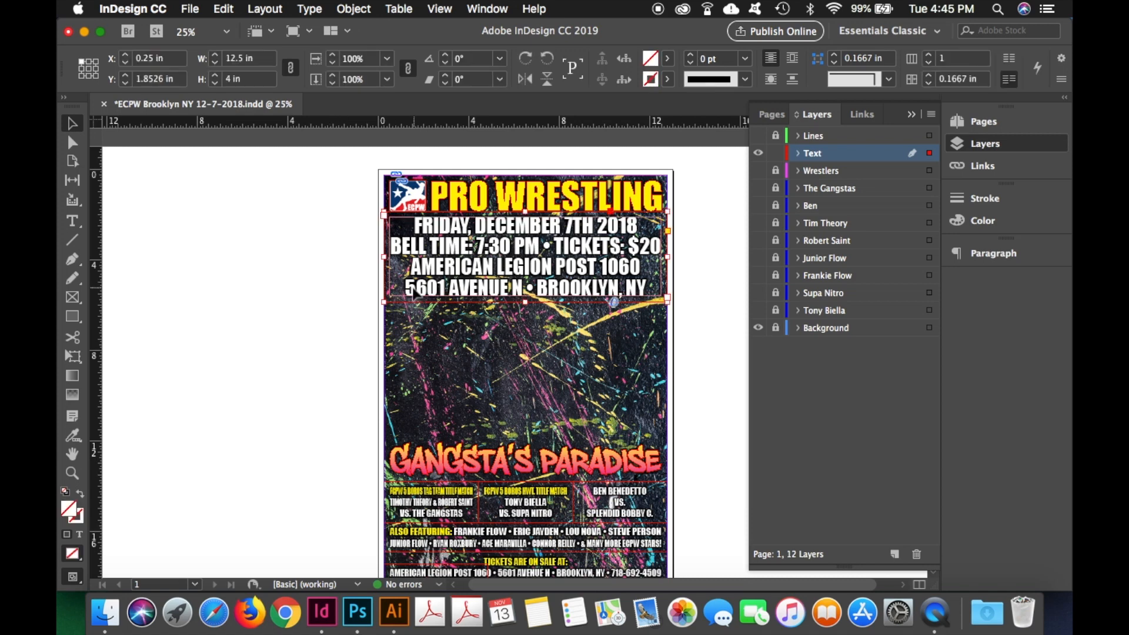
left_click(310, 10)
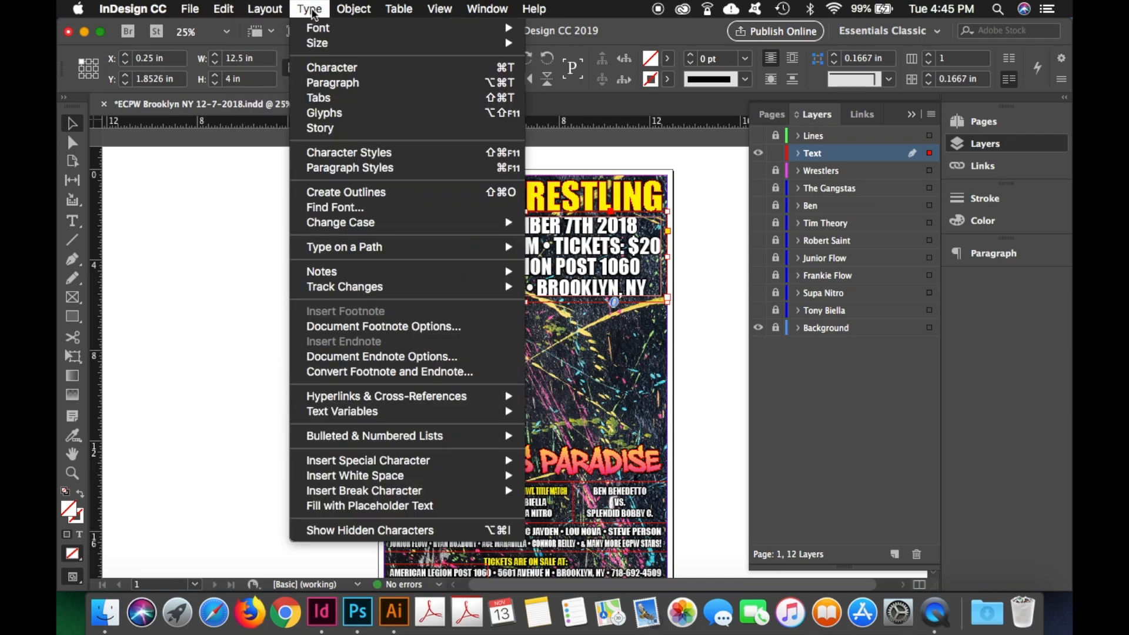
mouse_move(354, 9)
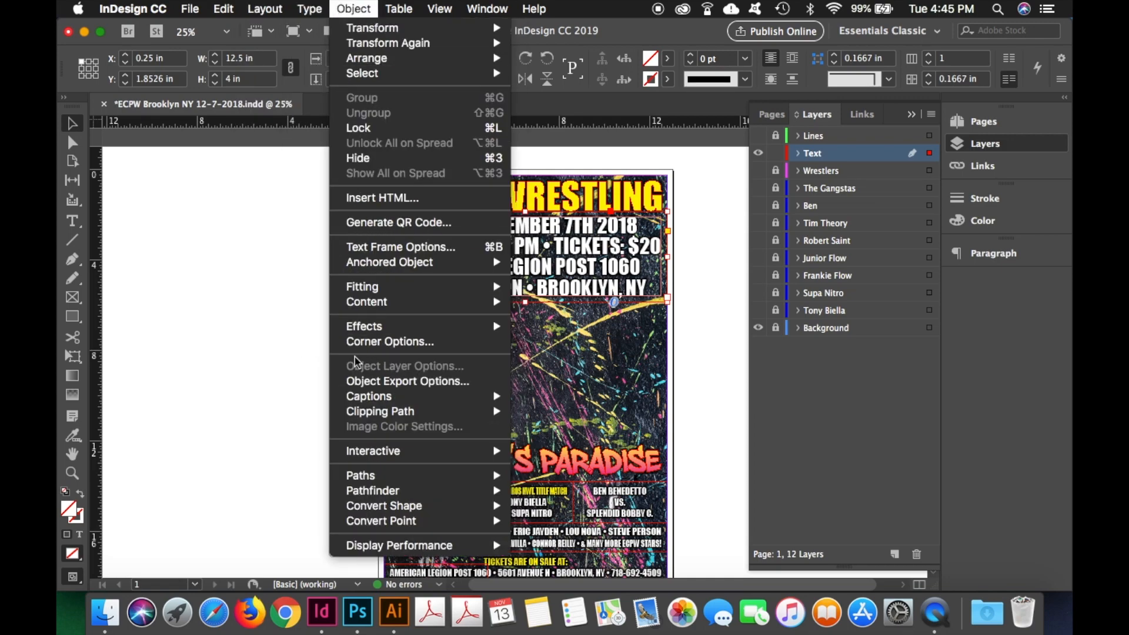
left_click(379, 248)
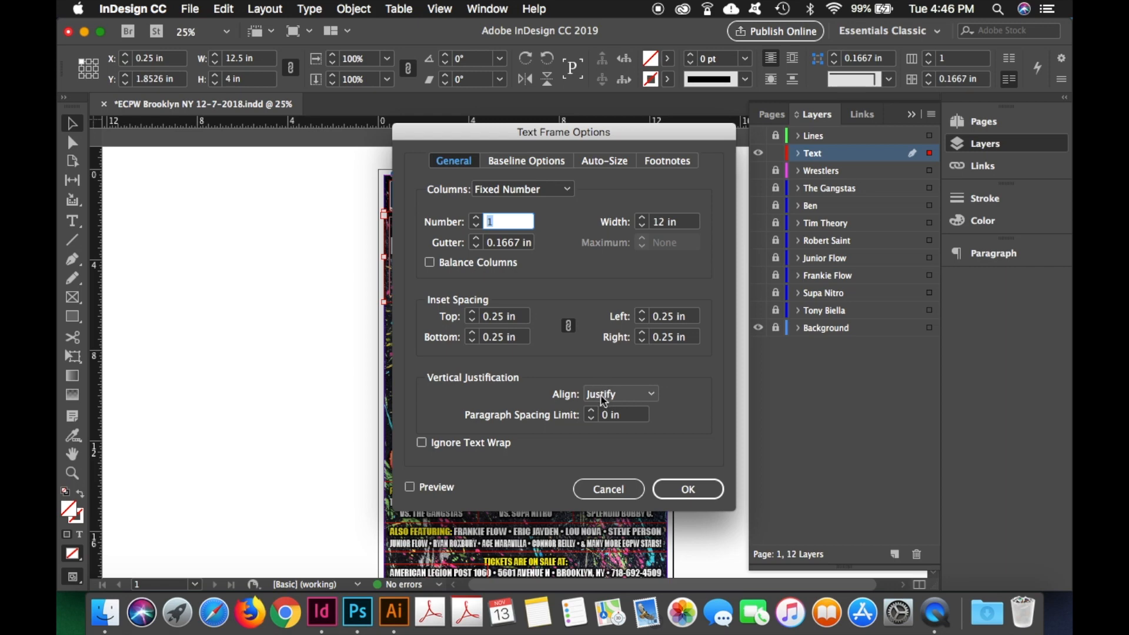
left_click(516, 160)
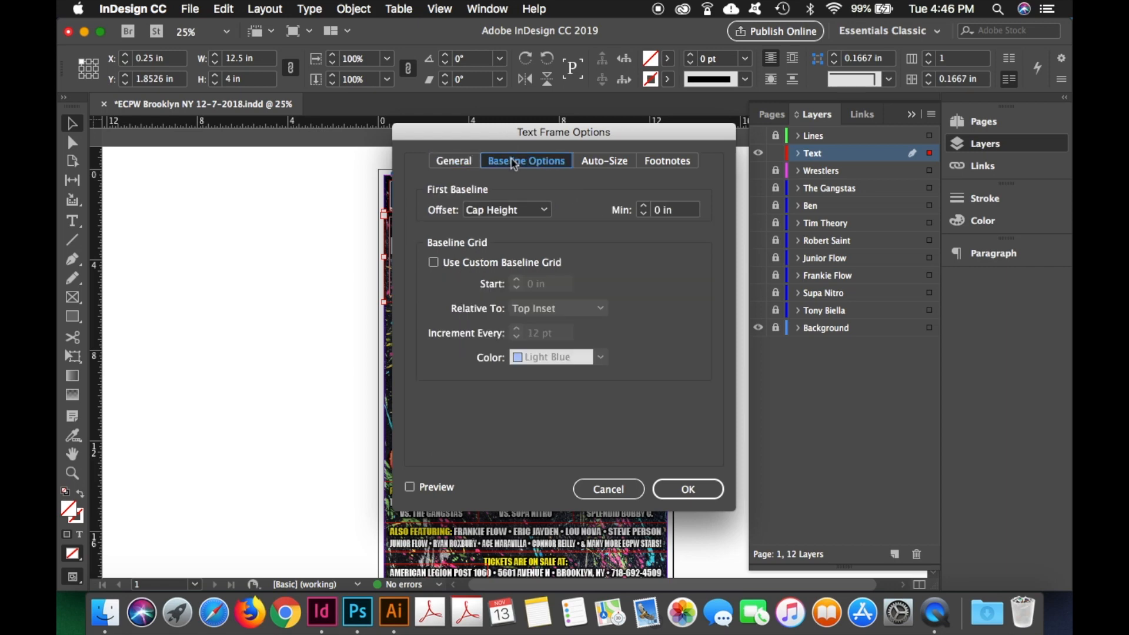
left_click(464, 161)
left_click(687, 490)
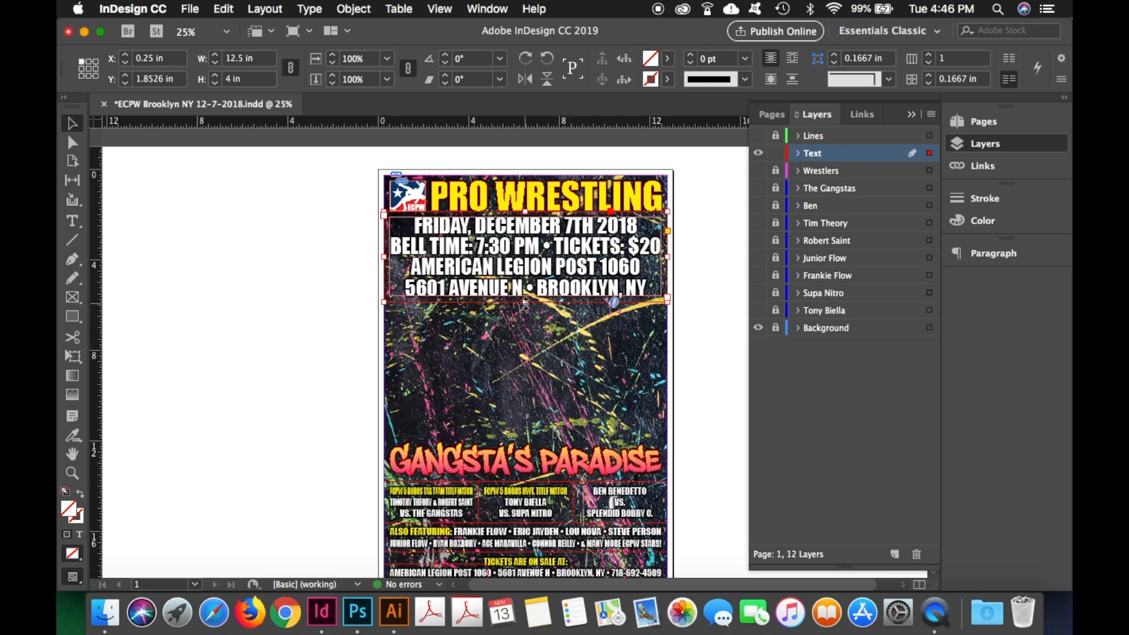
Stretch the event details text frame to about 7.1 in high, then shrink it back to 4 in
left_click_drag(525, 302, 528, 372)
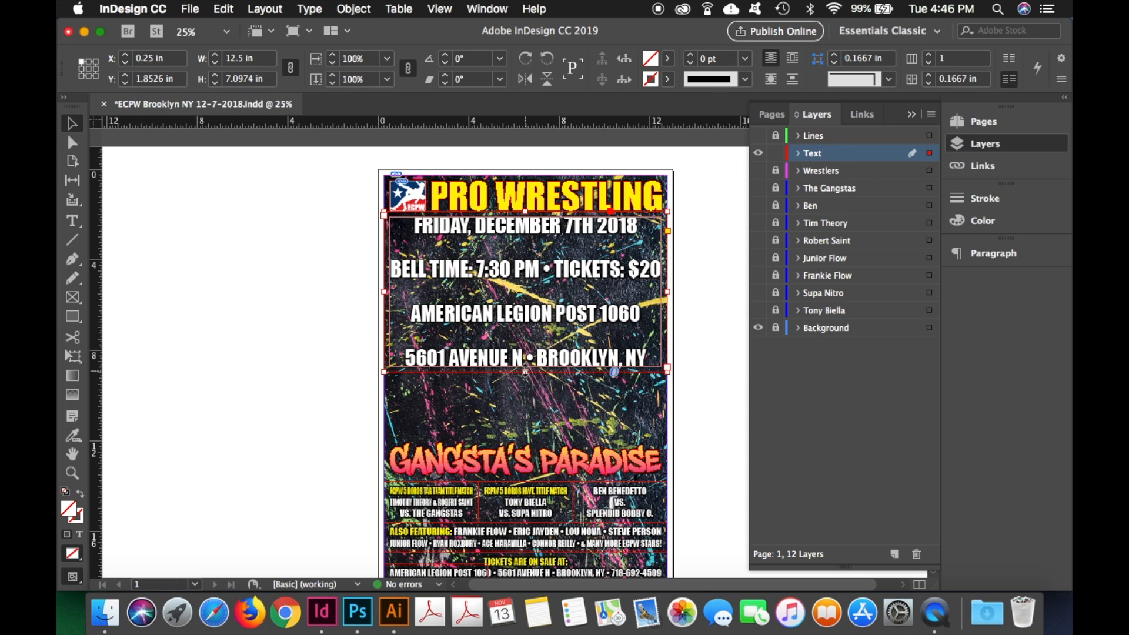
left_click_drag(525, 371, 526, 316)
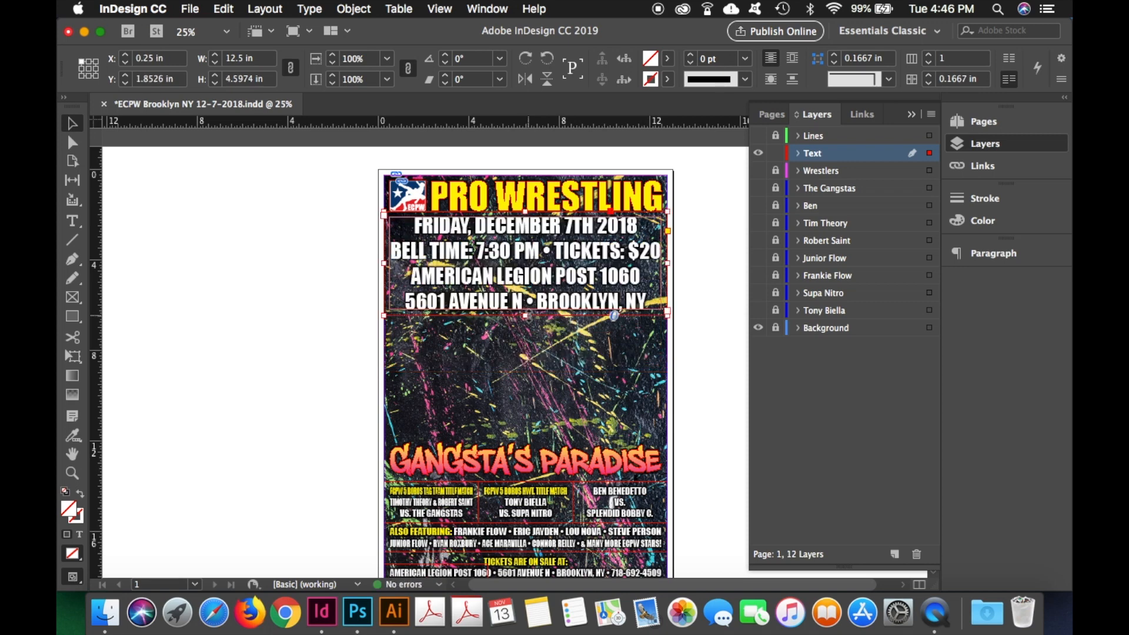
left_click_drag(526, 316, 525, 301)
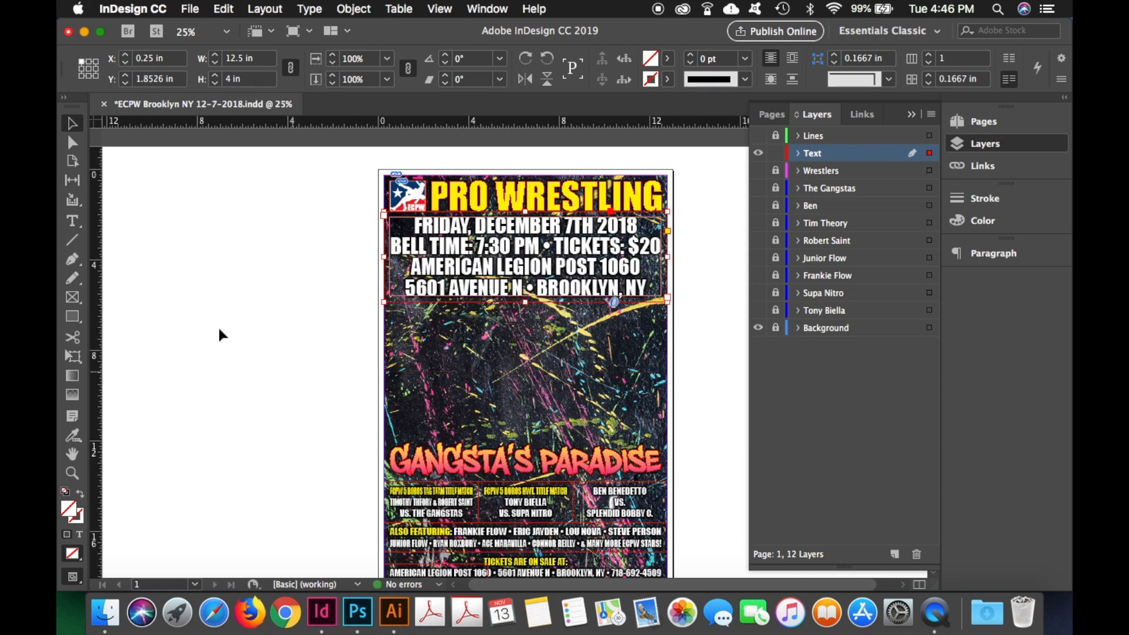
Select text in the event details frame with the Type tool, ending with the full date line, to check its formatting
left_click(74, 222)
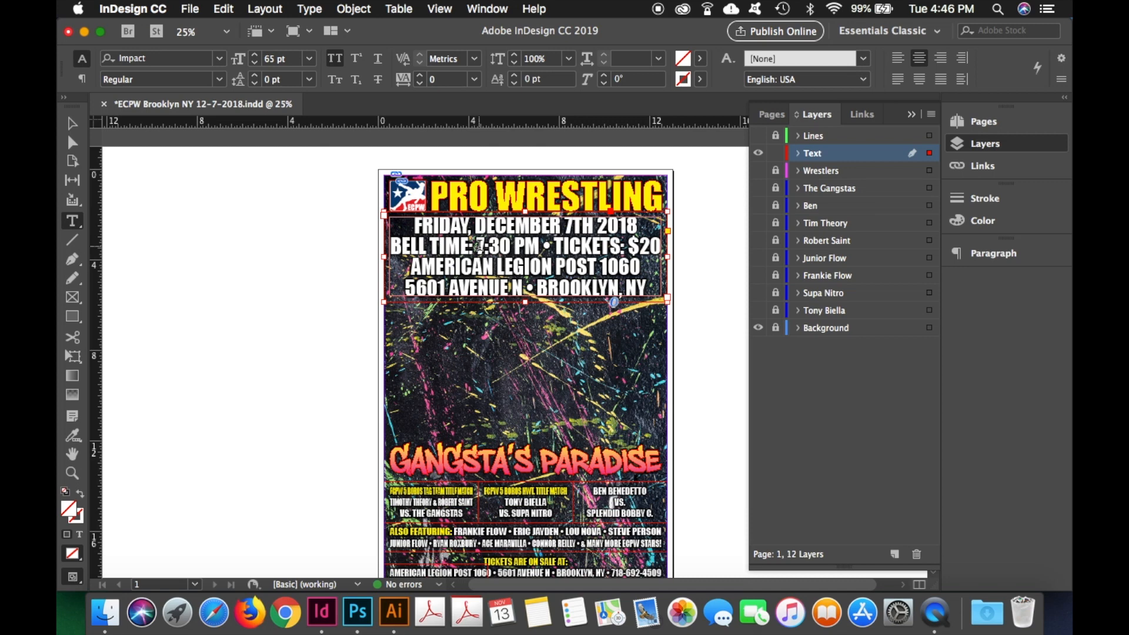
left_click_drag(469, 226, 571, 285)
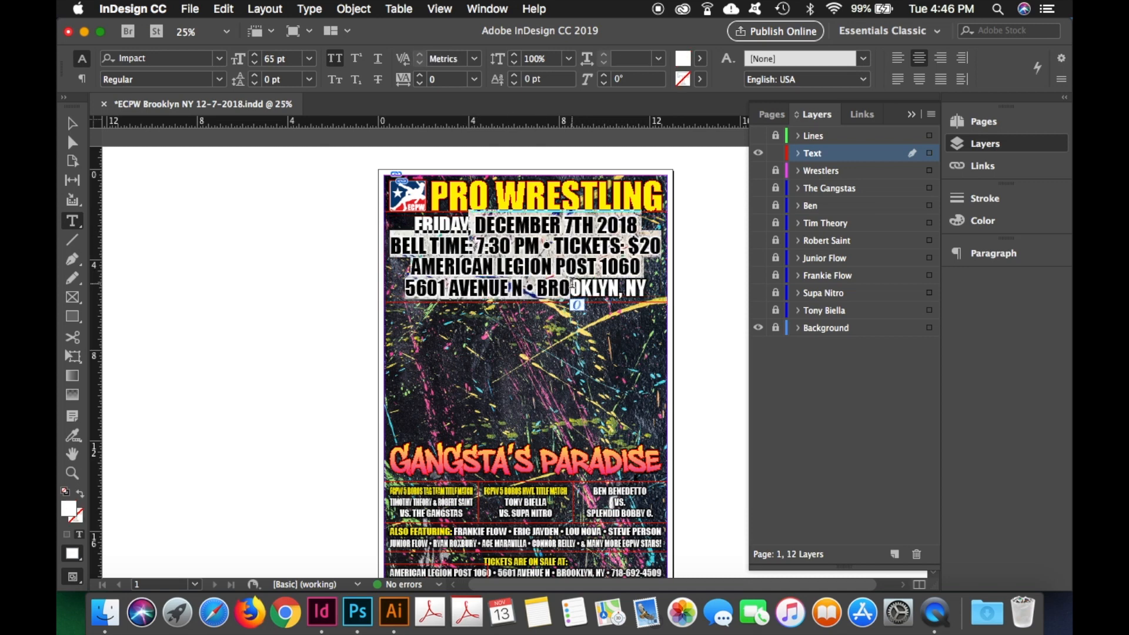
left_click(499, 265)
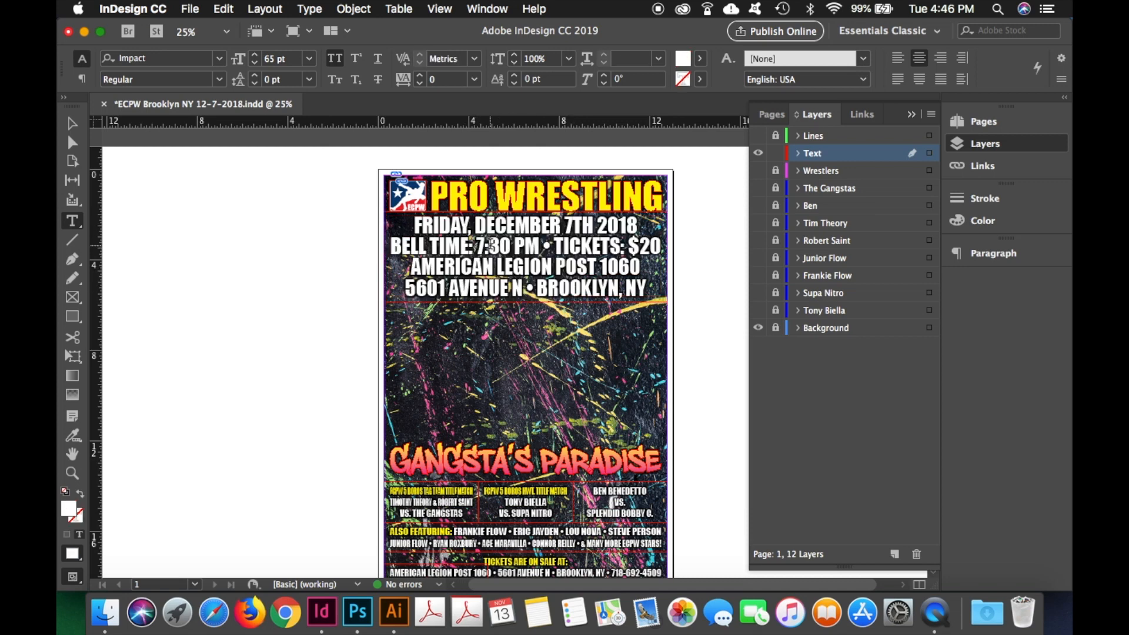
double_click(490, 226)
triple_click(491, 226)
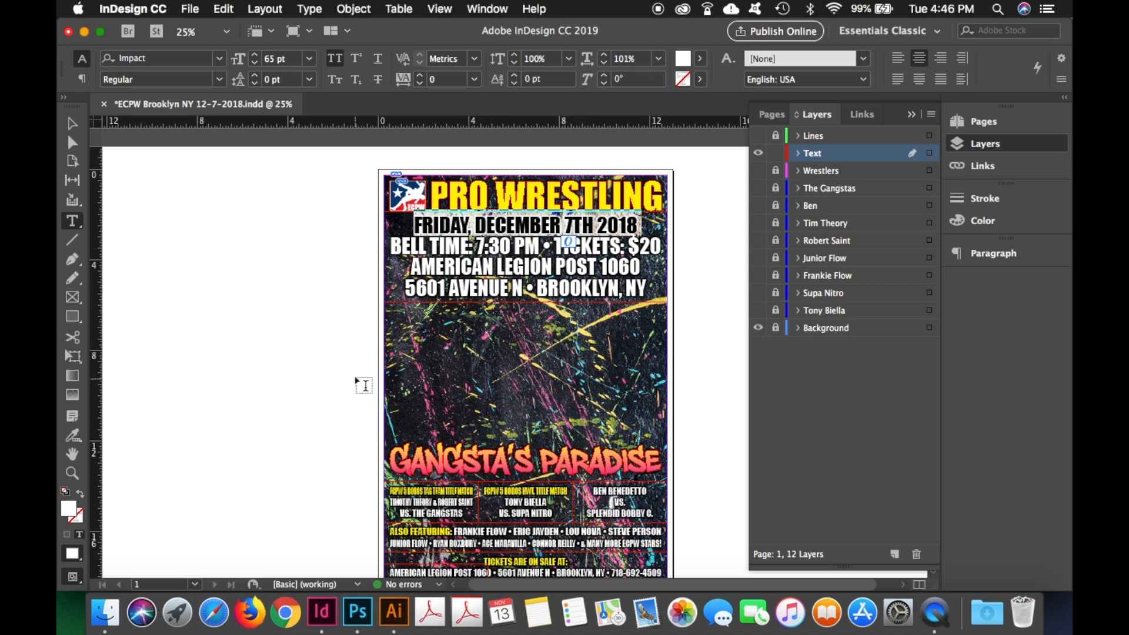
Examine the match listings and the Gangsta's Paradise title up close, and set the screen mode to Preview
left_click(72, 472)
left_click_drag(358, 463, 492, 556)
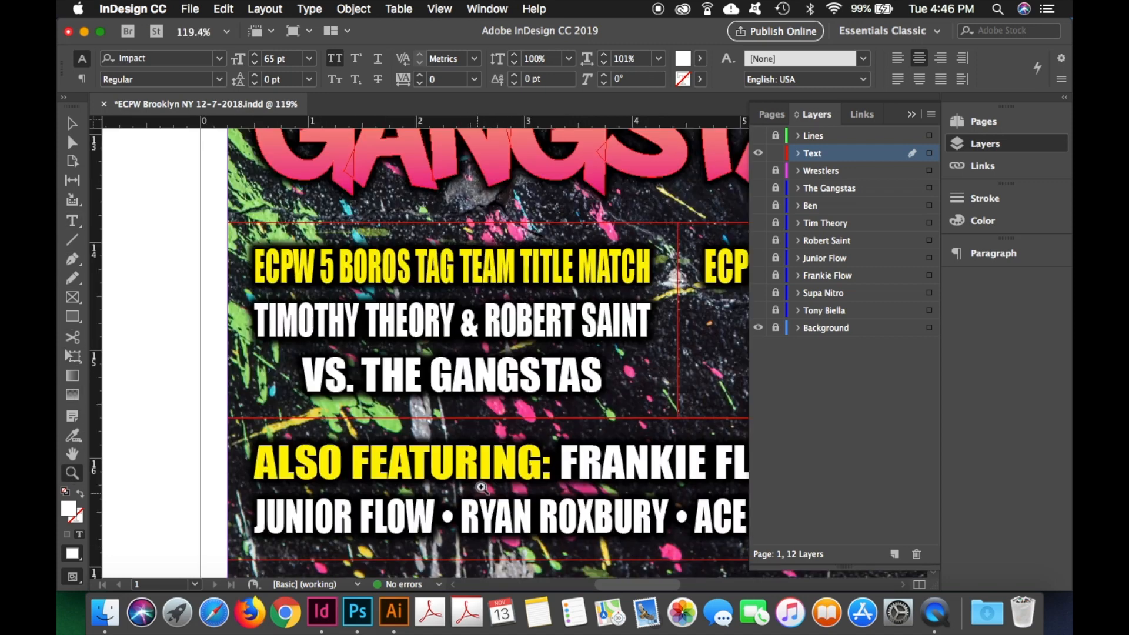
left_click_drag(599, 325, 481, 410)
key("super+0")
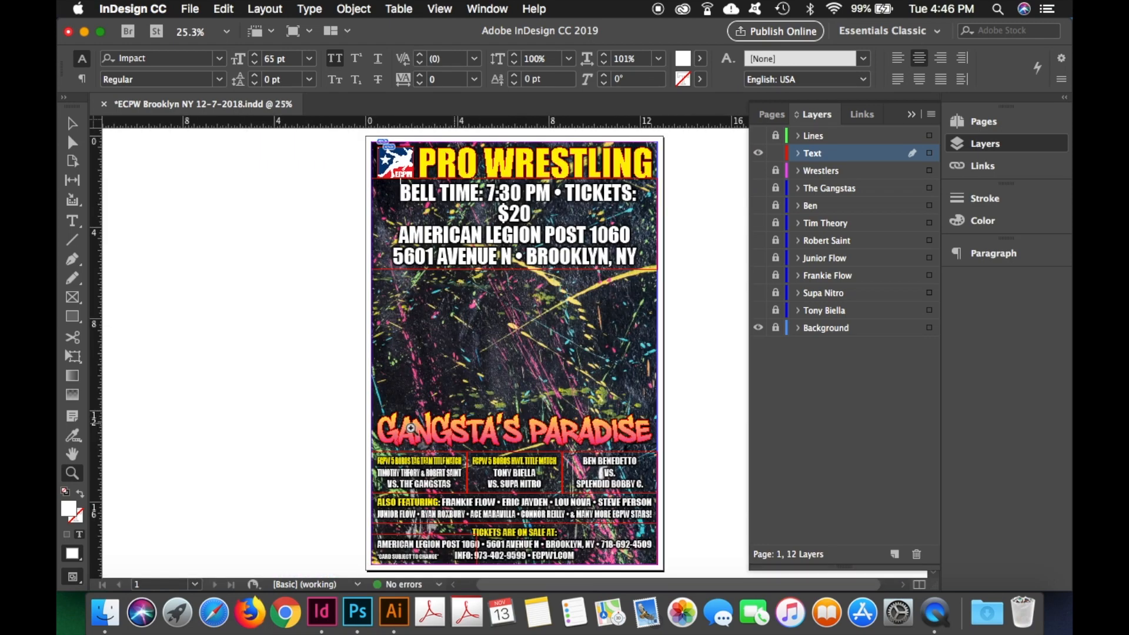
left_click_drag(319, 375, 678, 495)
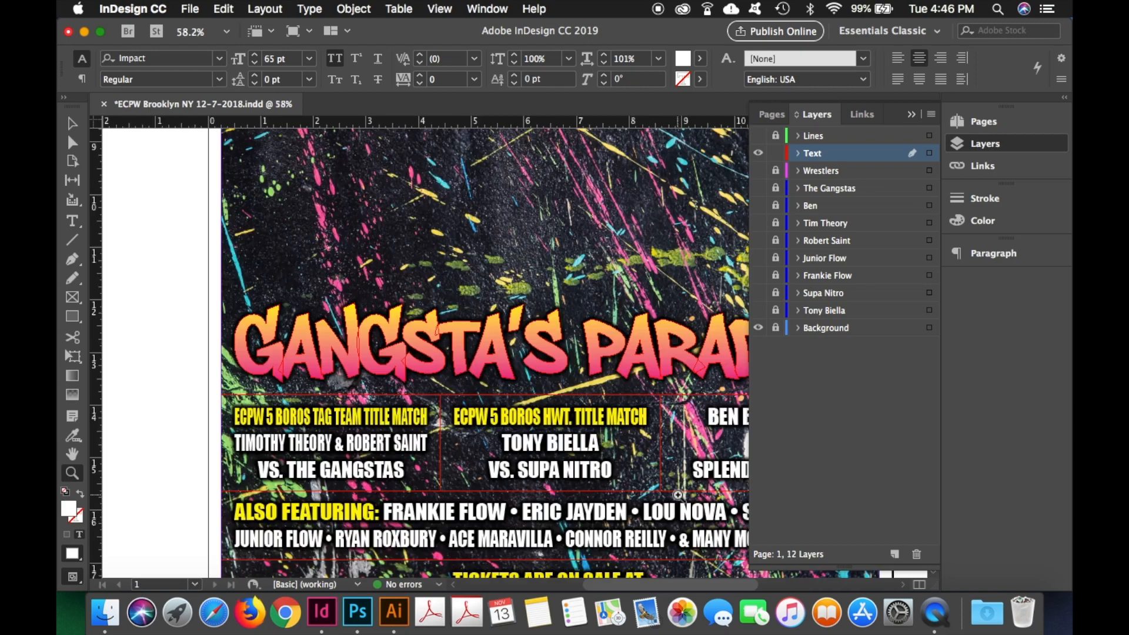
left_click(439, 9)
mouse_move(621, 242)
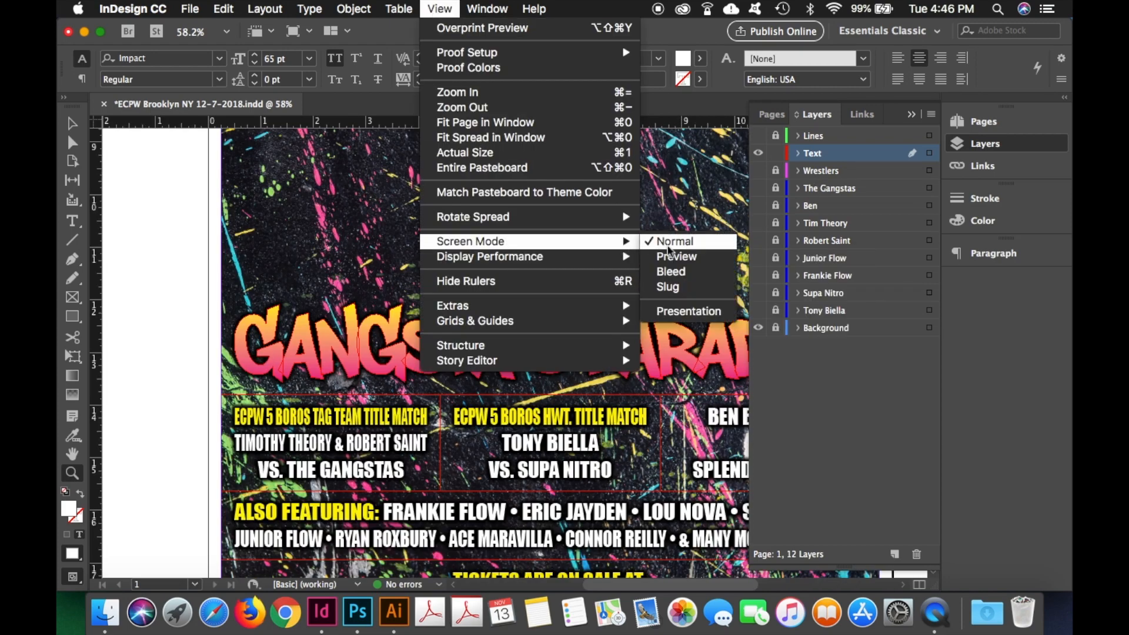
left_click(678, 258)
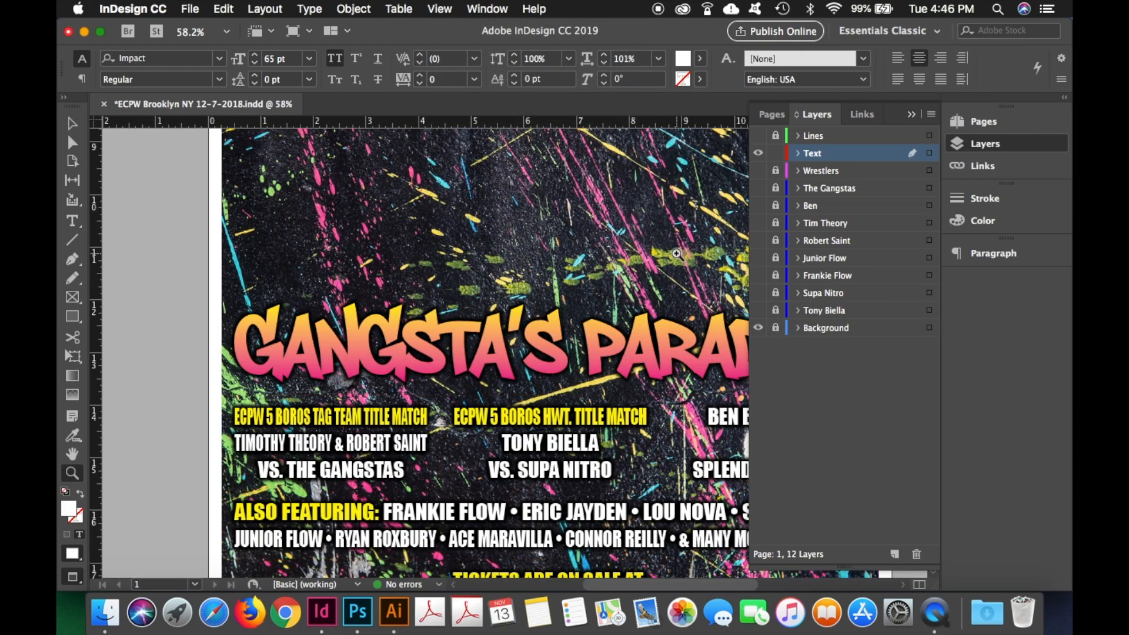
Switch to Chrome, search the web for "philly sans font" and dismiss the notification
left_click(288, 615)
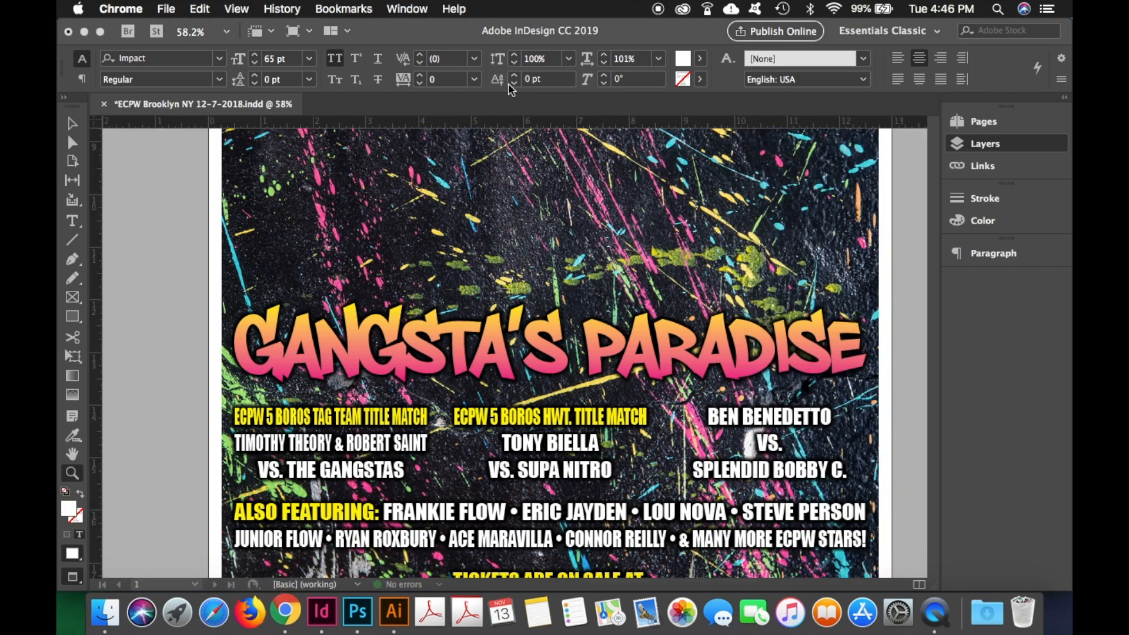
type("ph")
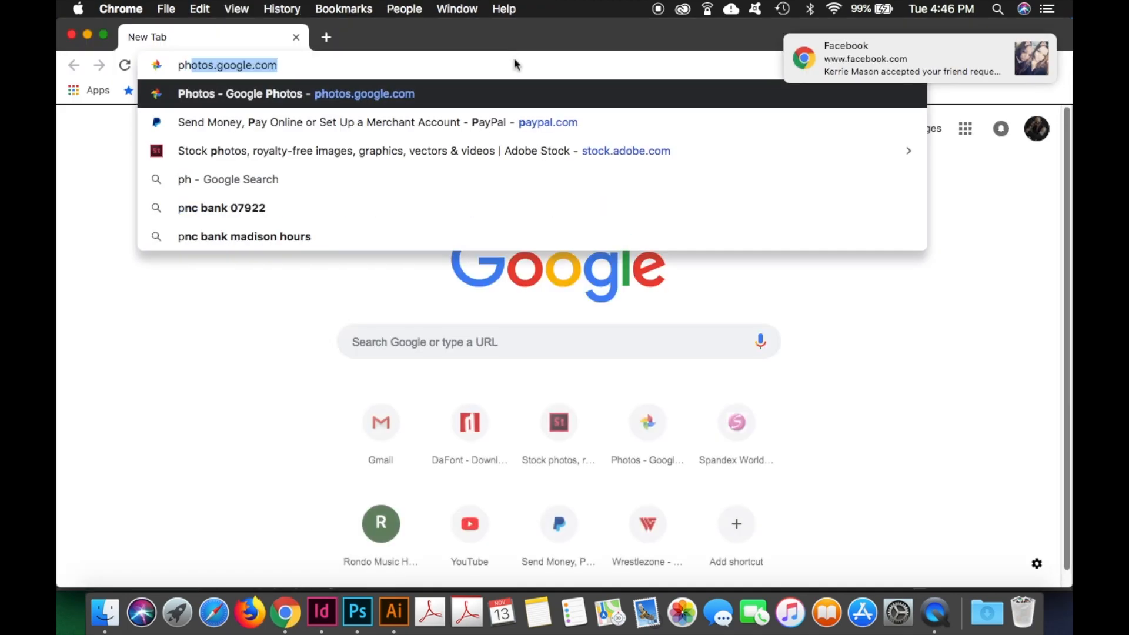
type("illy s")
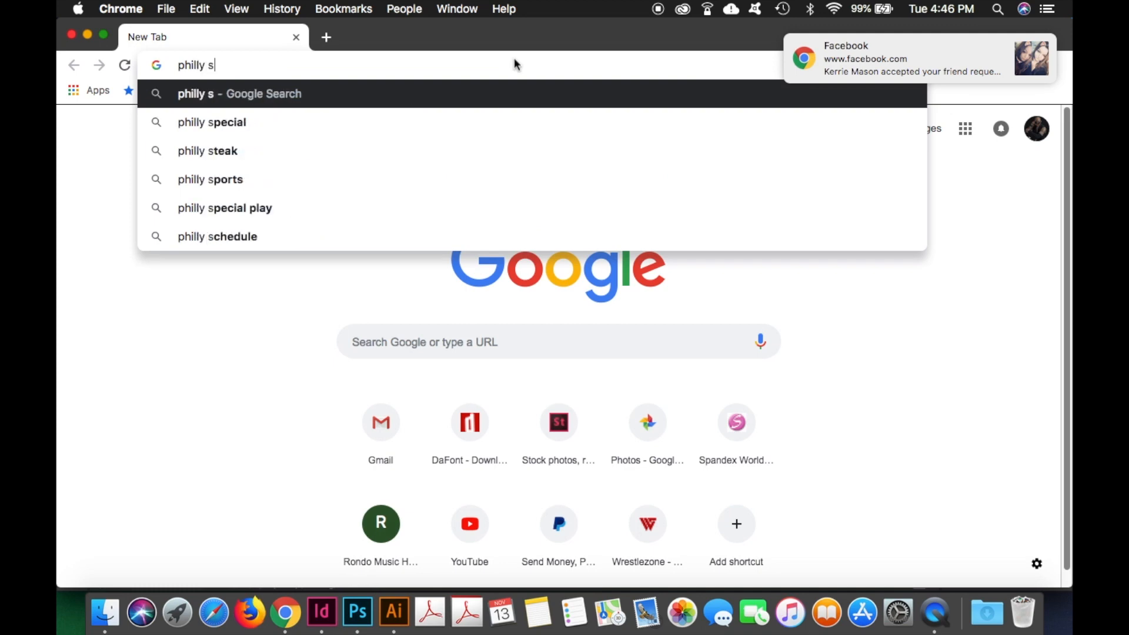
type("ans")
key("Return")
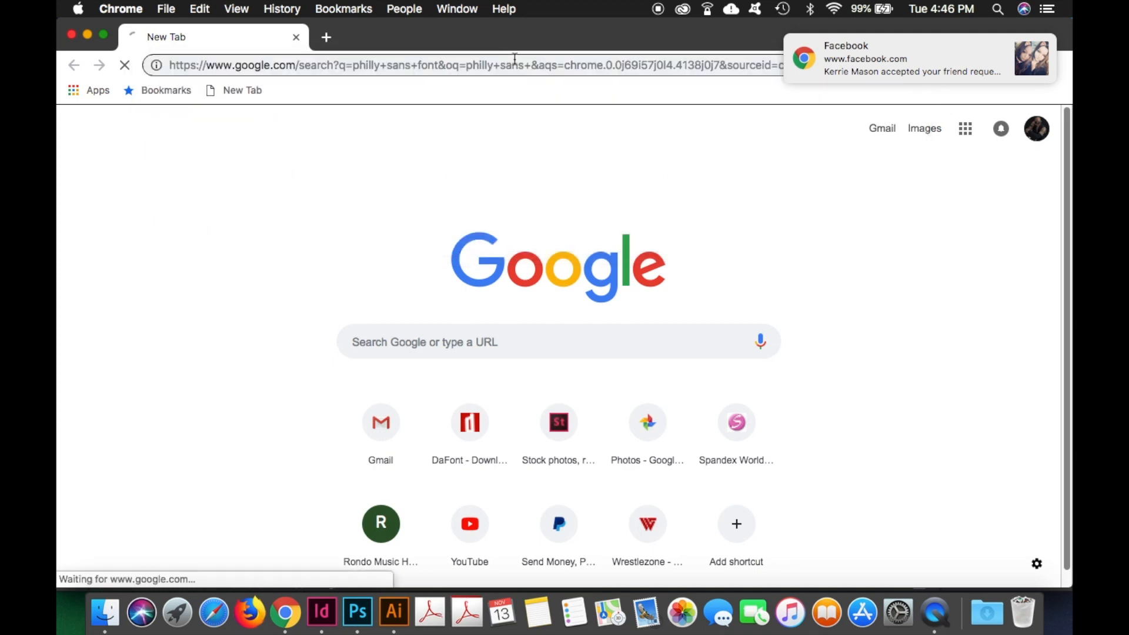
left_click(1008, 44)
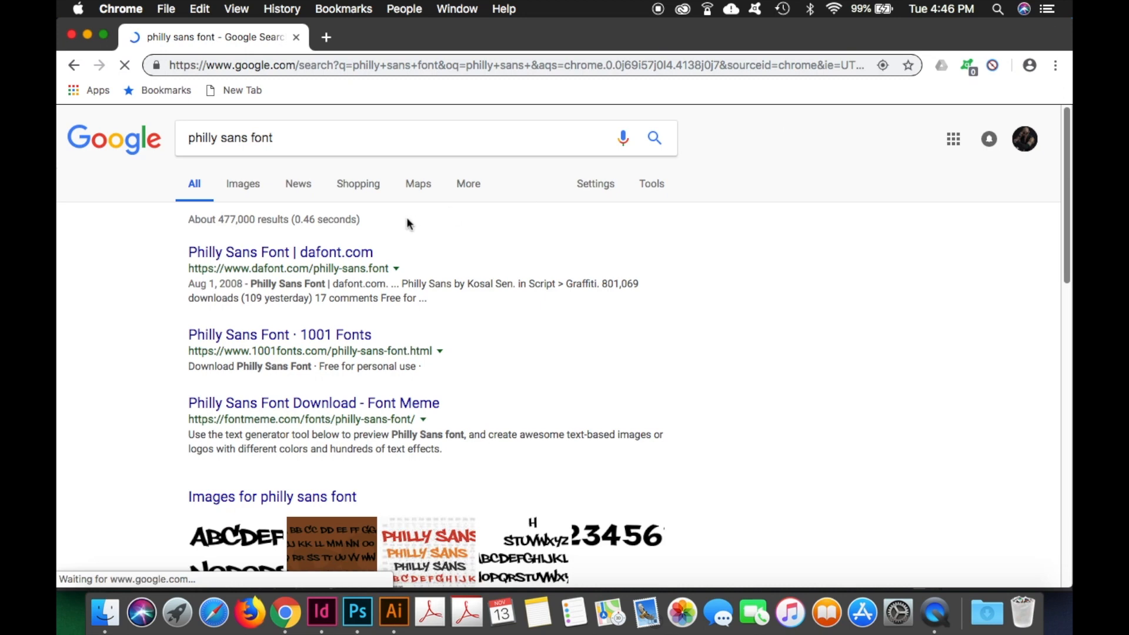
Open the Philly Sans page on dafont.com, look over its letterforms and minimize the browser window
left_click(235, 254)
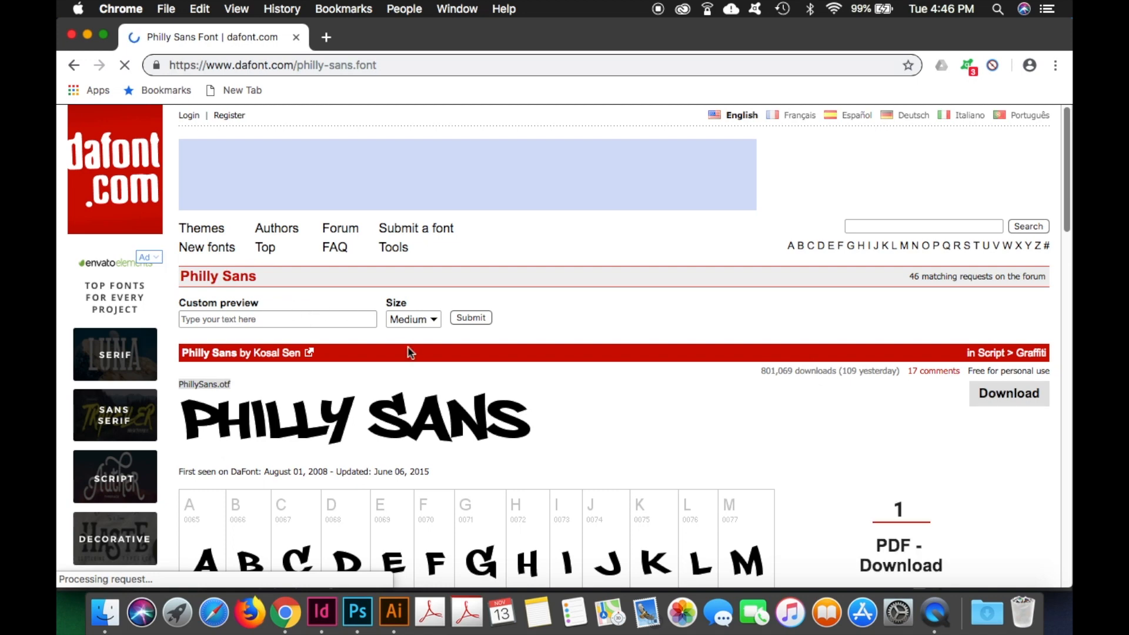
scroll(409, 345, "down", 5)
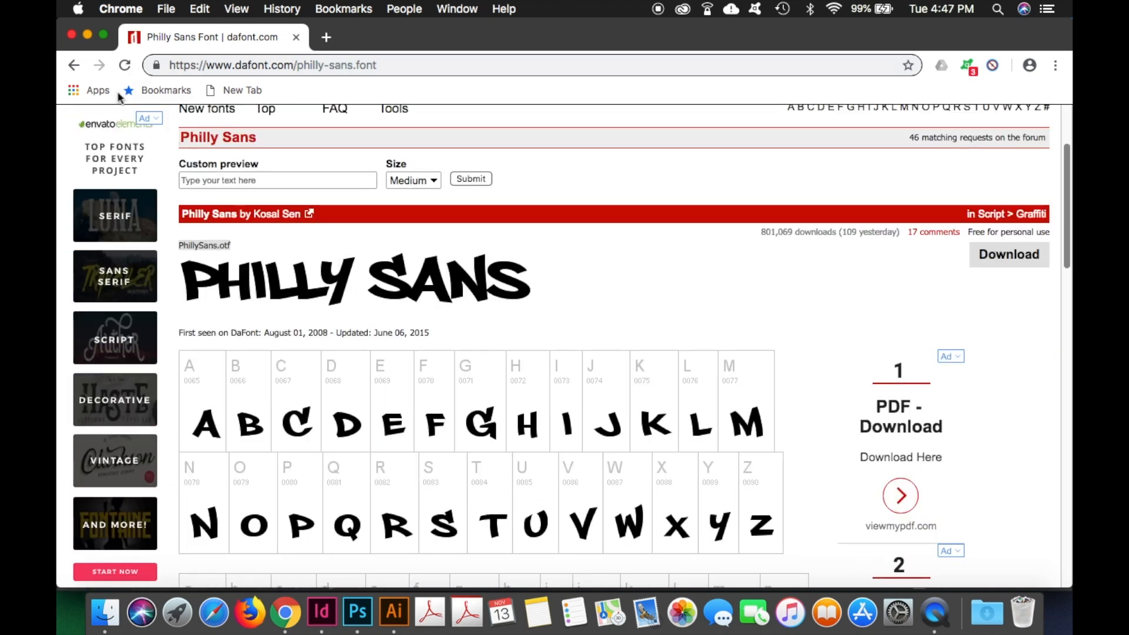
left_click(87, 36)
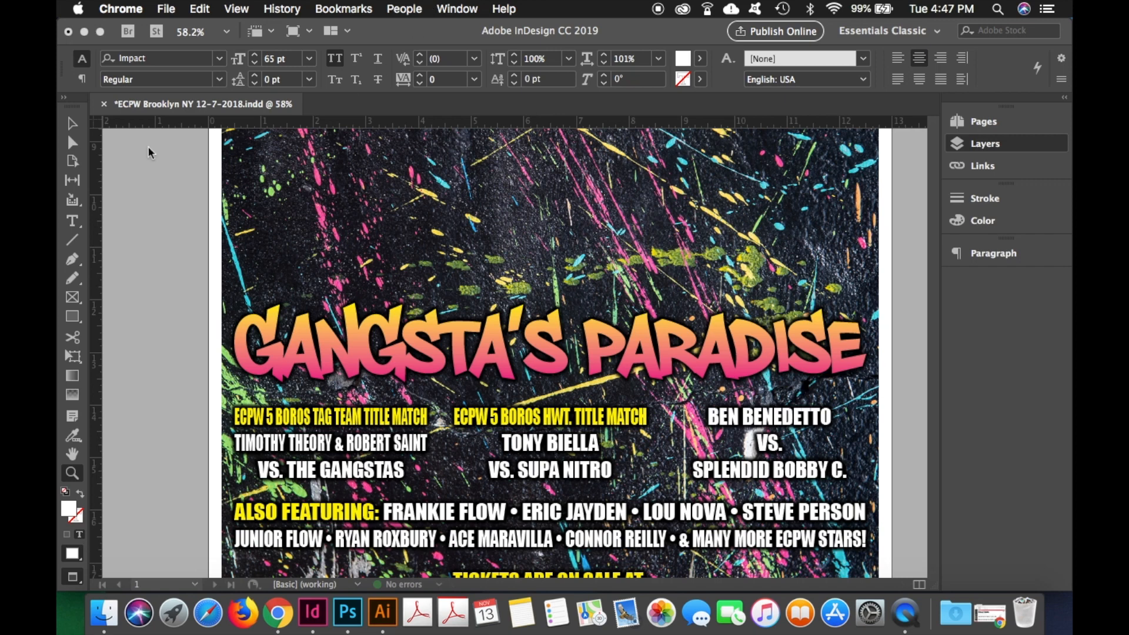
Switch back to InDesign and display the document's color swatches
left_click(74, 133)
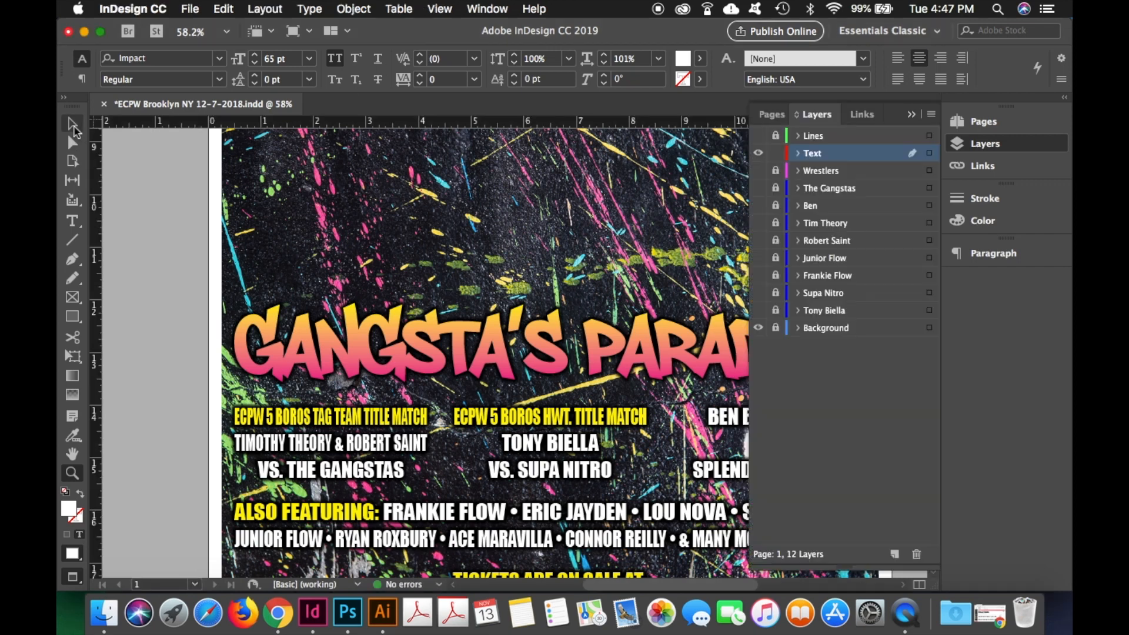
left_click(489, 9)
mouse_move(505, 113)
left_click(763, 164)
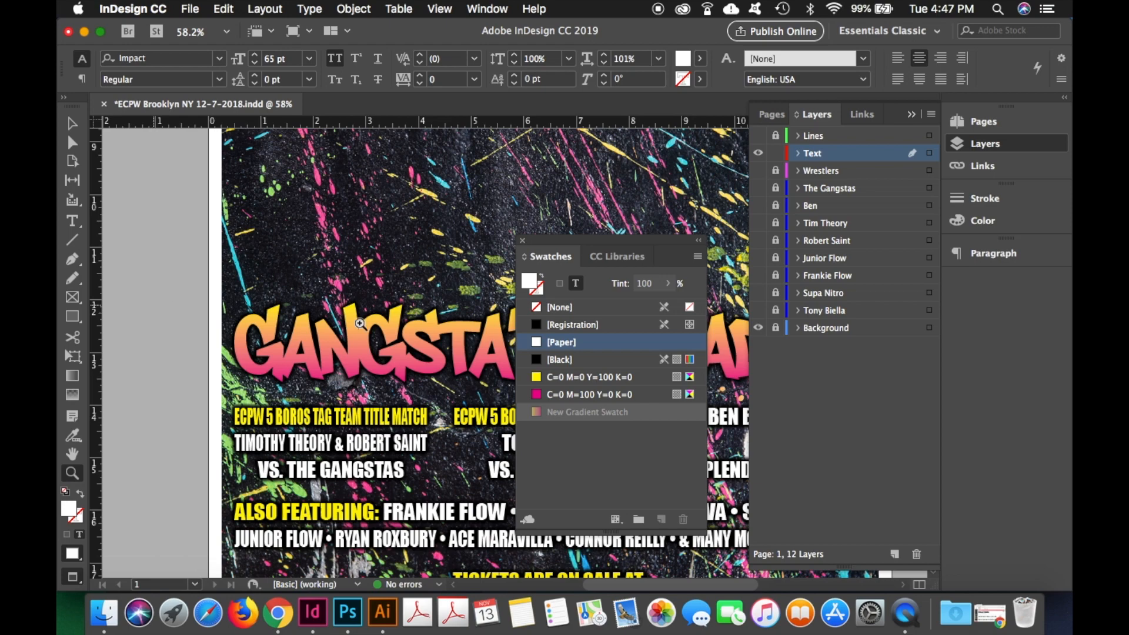
Check the CMYK definitions of the yellow and magenta swatches in Swatch Options, cancelling each without changes
key("super+equal")
double_click(585, 377)
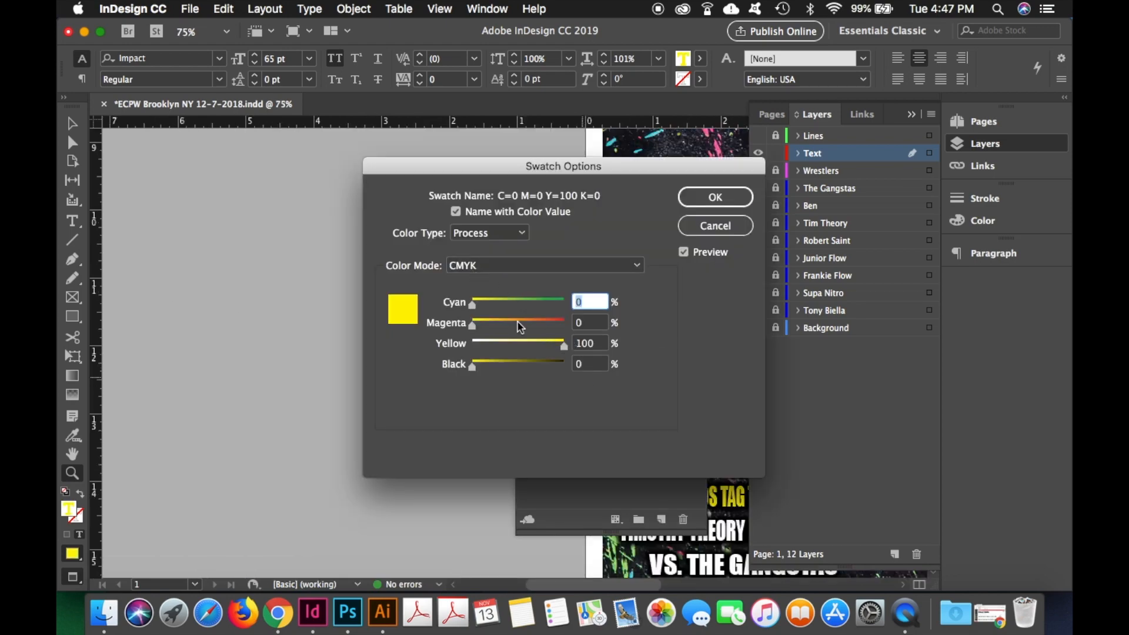
left_click(747, 229)
double_click(614, 394)
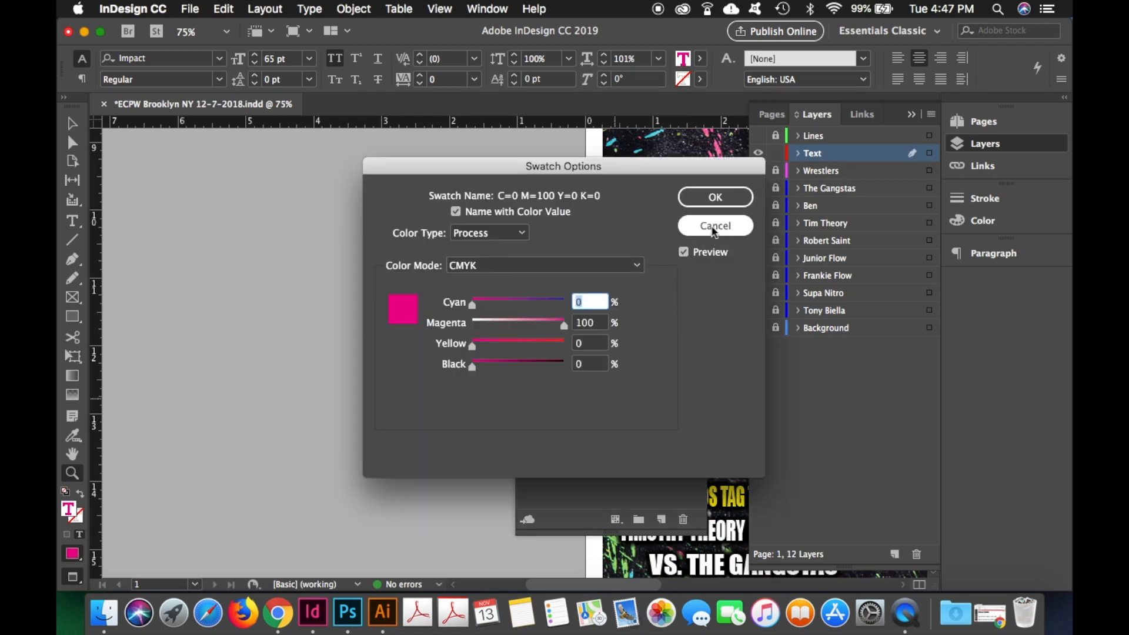
left_click(714, 227)
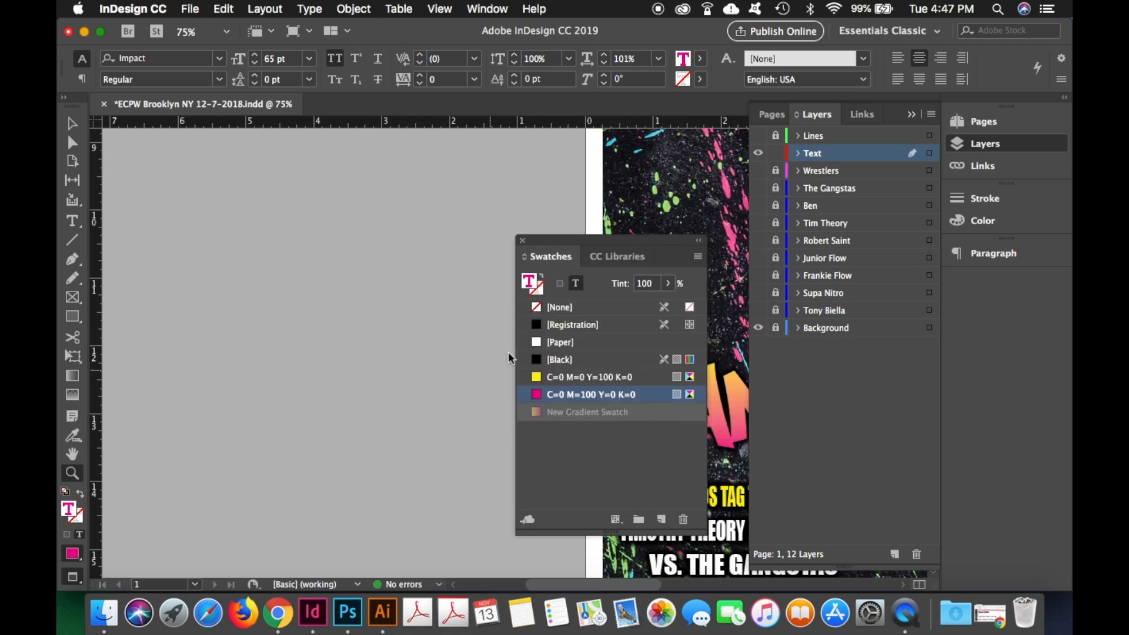
Dismiss the swatches, return to the whole flyer and select the GANGSTA'S PARADISE title frame
left_click(523, 240)
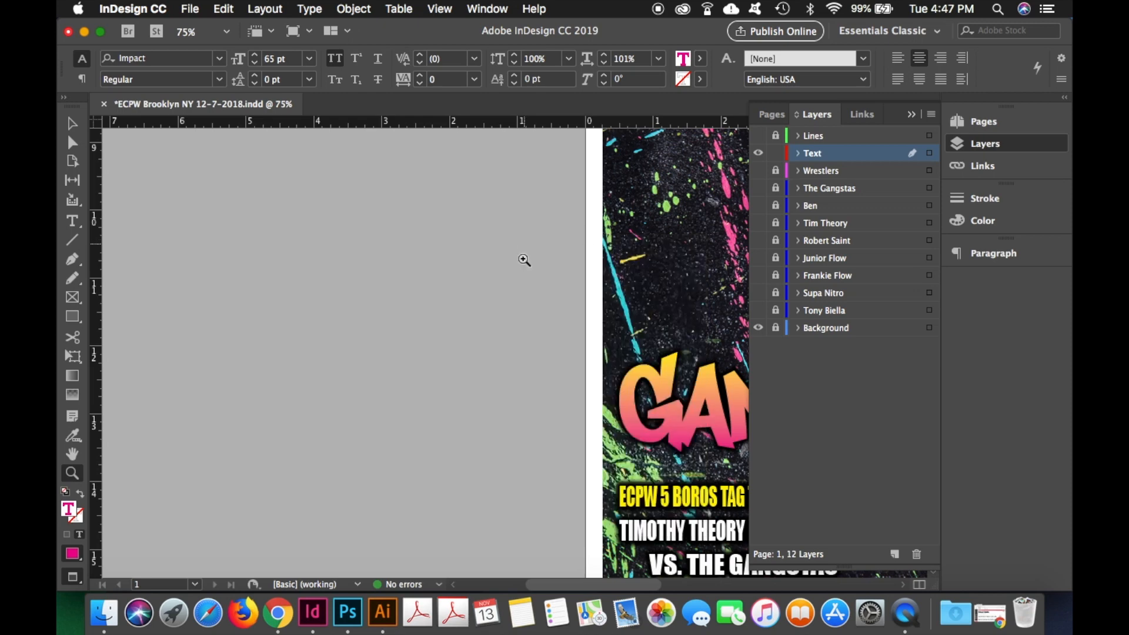
key("super+equal")
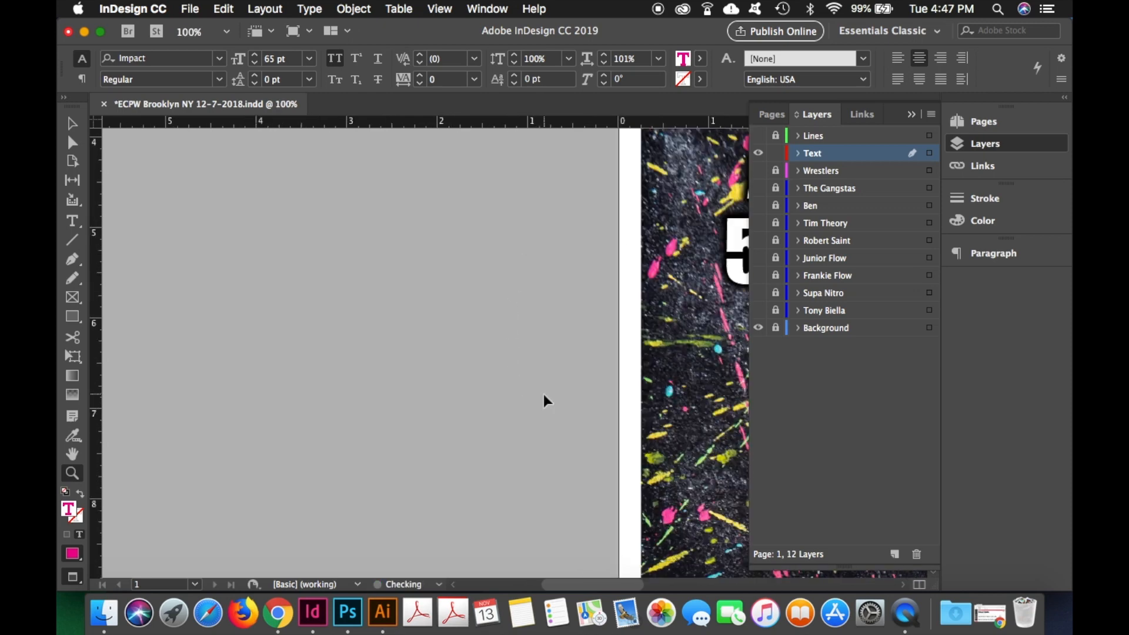
key("super+0")
left_click(72, 124)
left_click(402, 190)
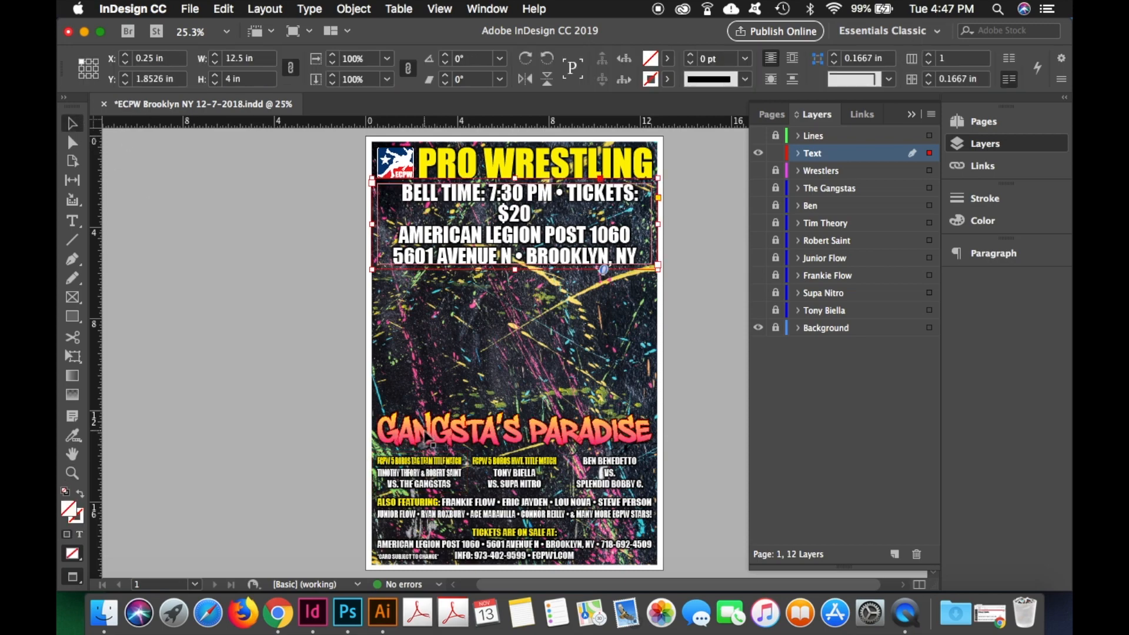
left_click(430, 441)
Examine the type, angle and color stops of the title's gradient, close the color settings and deselect the title
left_click(488, 8)
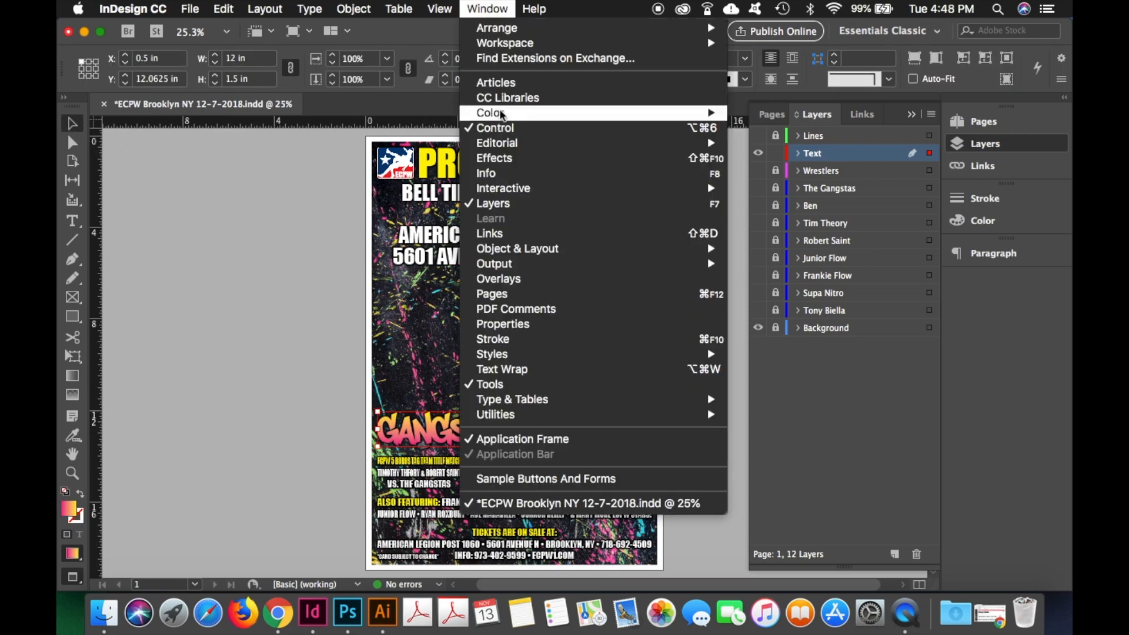
mouse_move(502, 113)
left_click(765, 153)
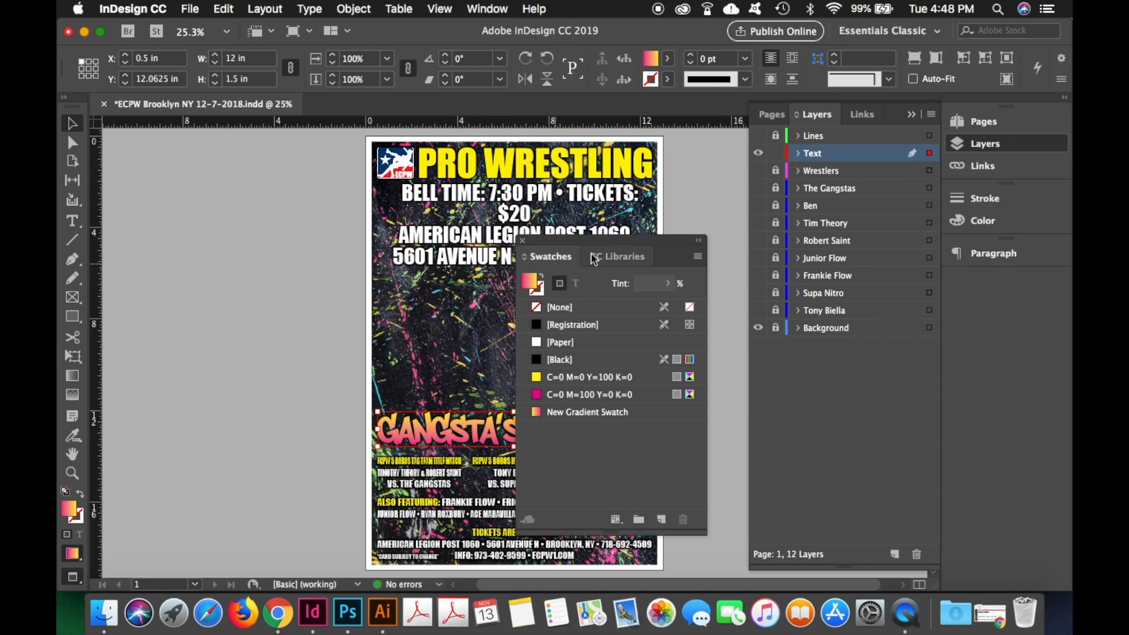
left_click(488, 8)
mouse_move(637, 113)
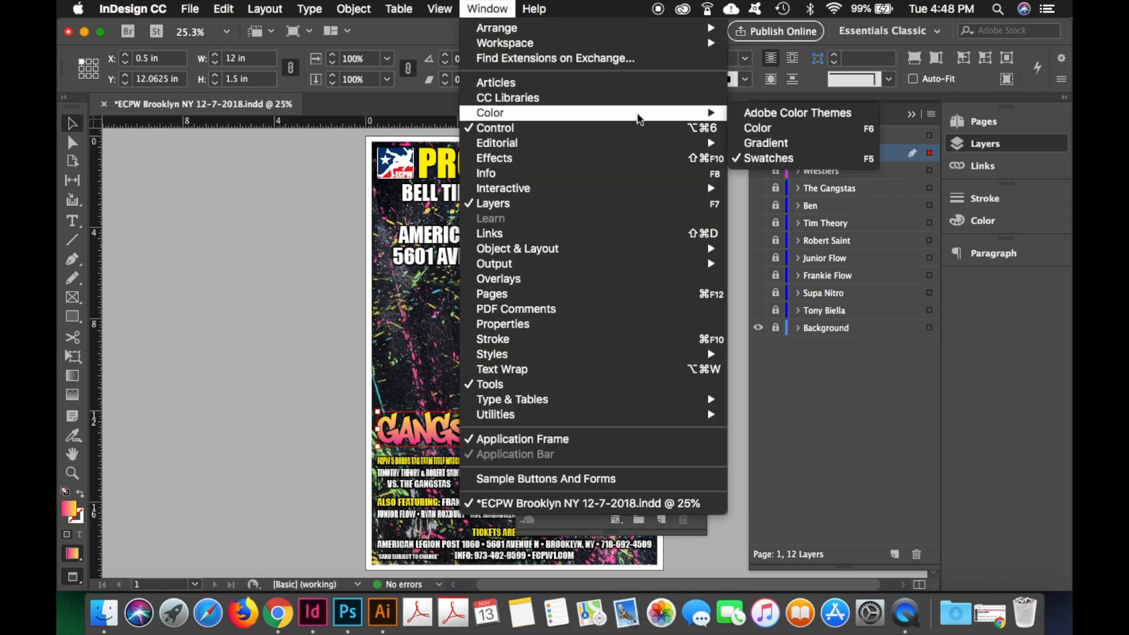
left_click(760, 144)
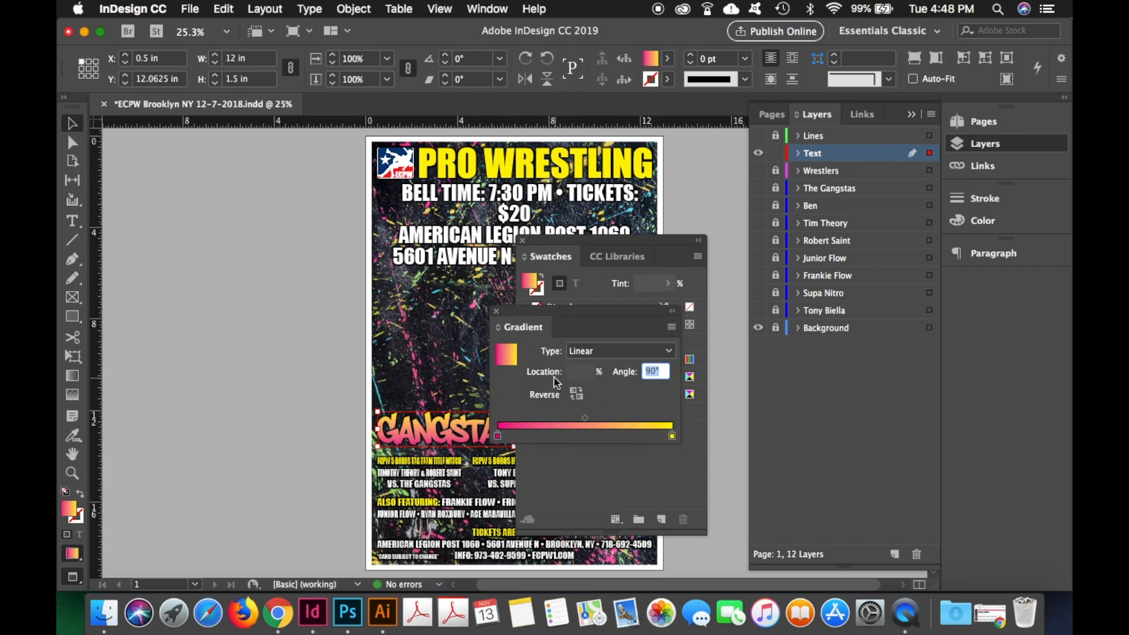
left_click(497, 312)
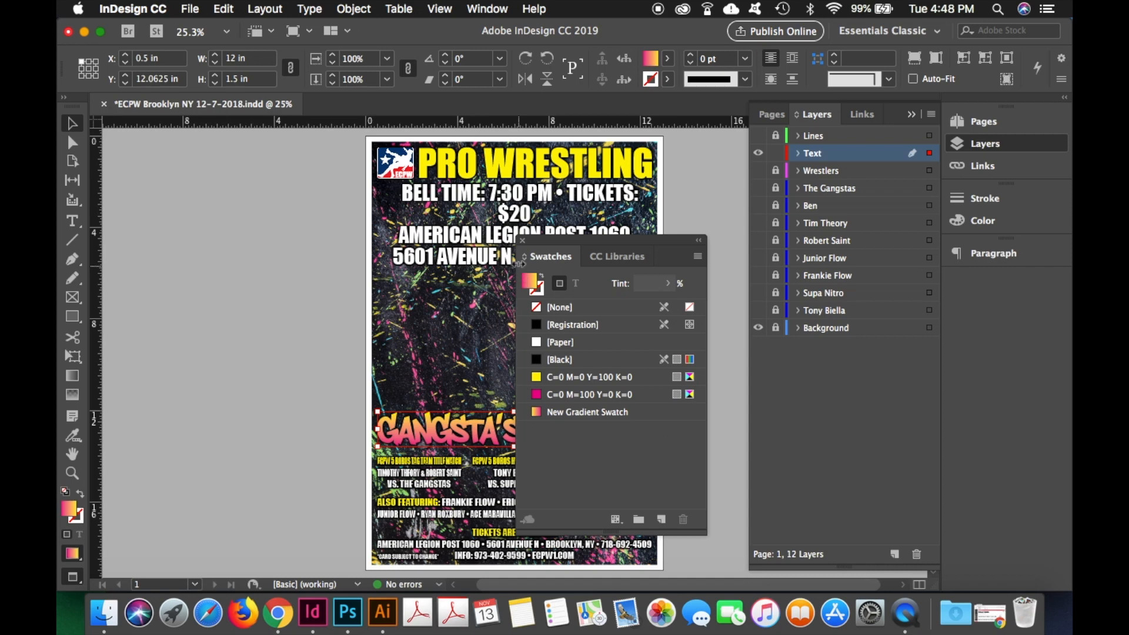
left_click(522, 240)
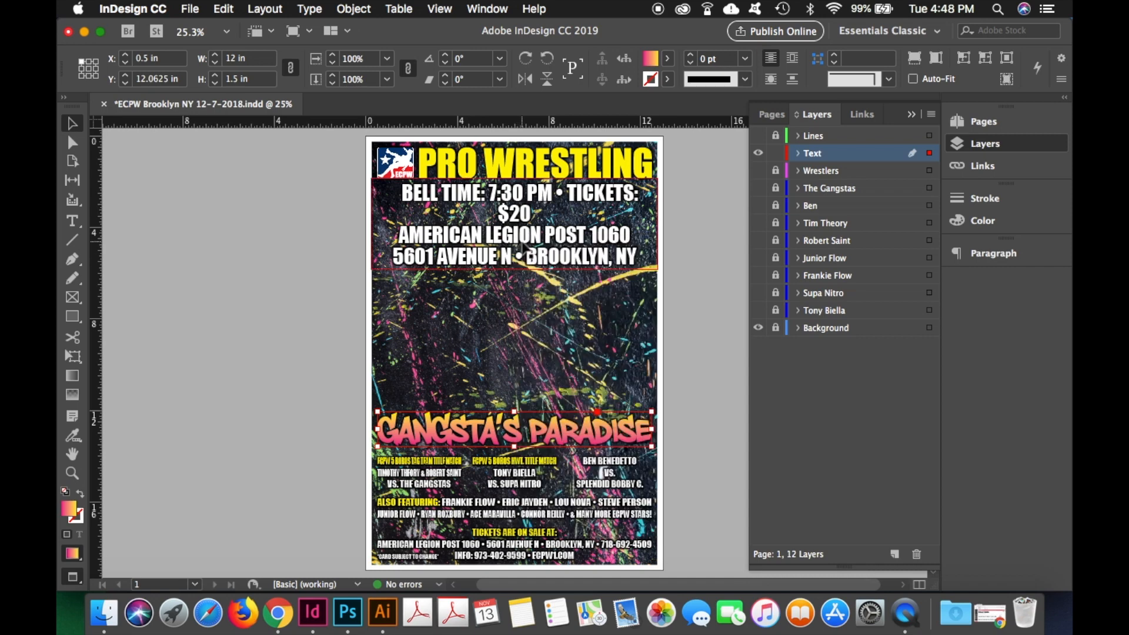
left_click(312, 298)
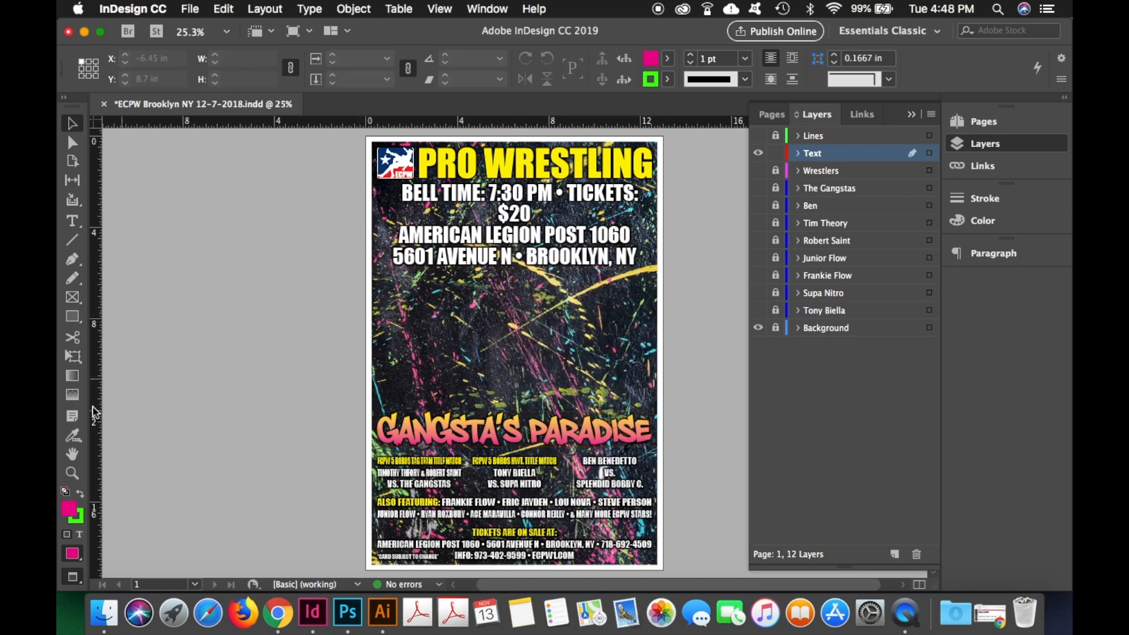
Select each line of the tag team title match text in turn to examine its font, size and horizontal scale
left_click(71, 474)
left_click_drag(345, 423, 681, 534)
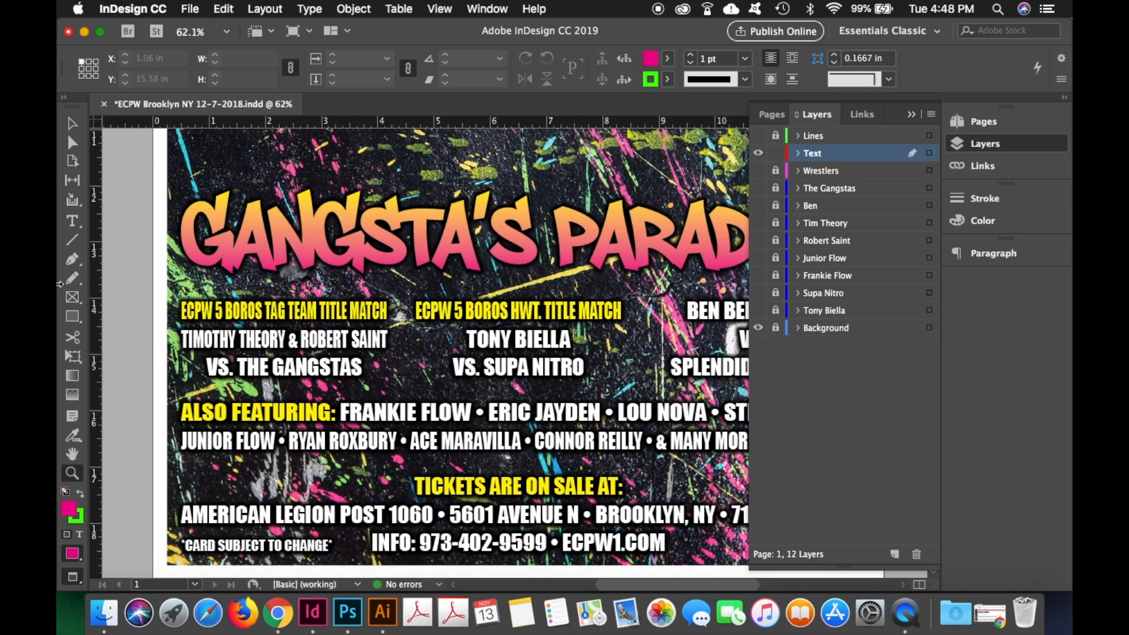
left_click(71, 221)
triple_click(250, 308)
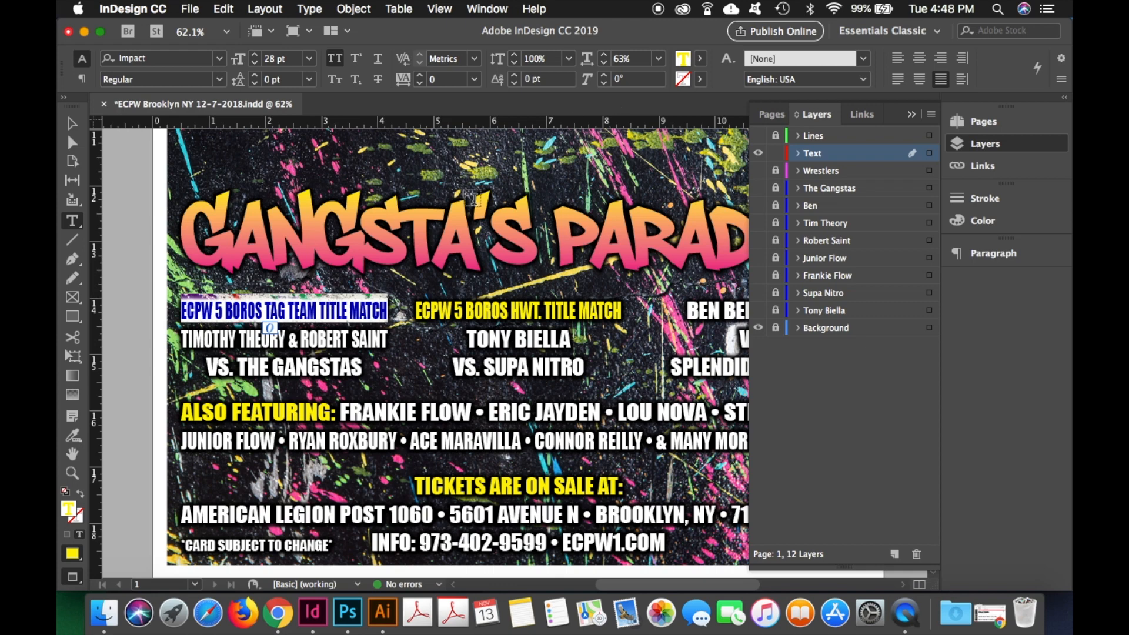
triple_click(332, 338)
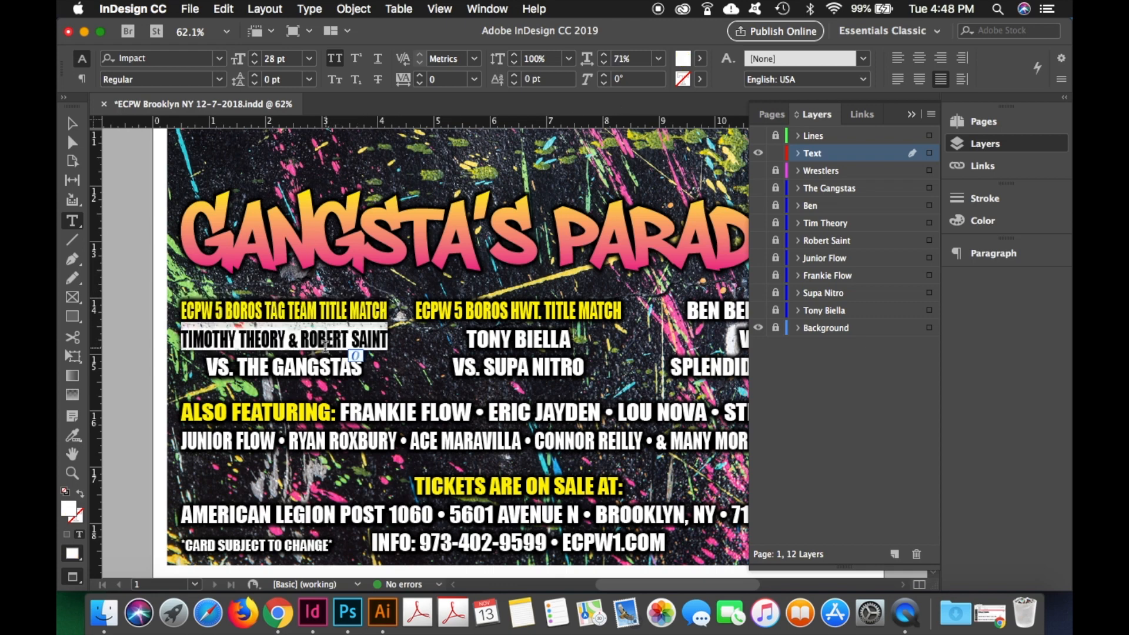
double_click(298, 368)
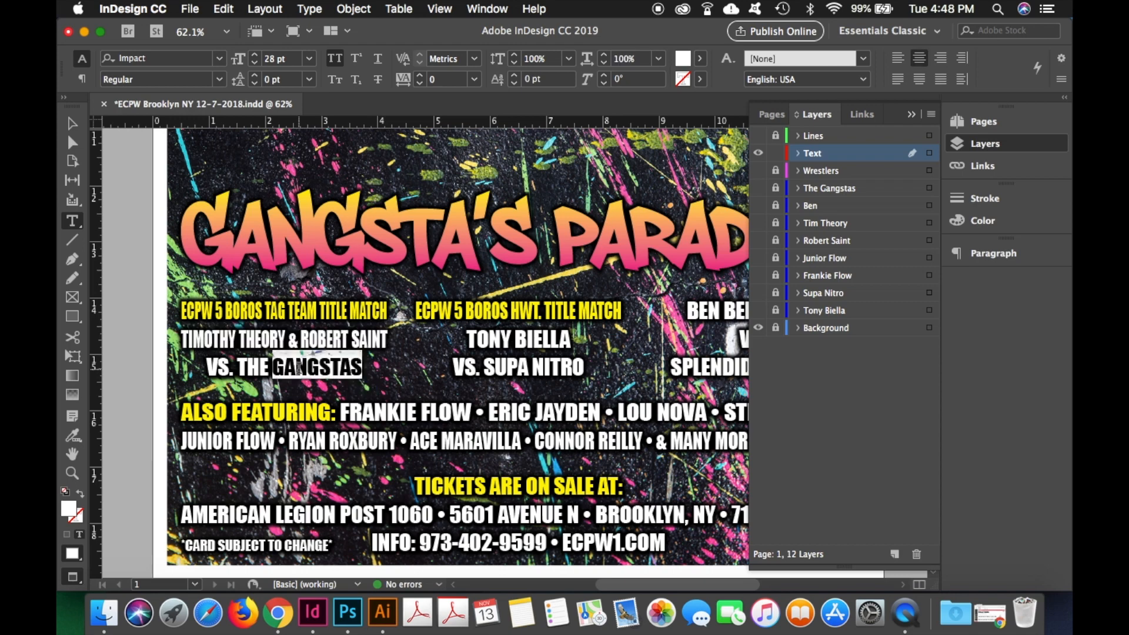
triple_click(298, 368)
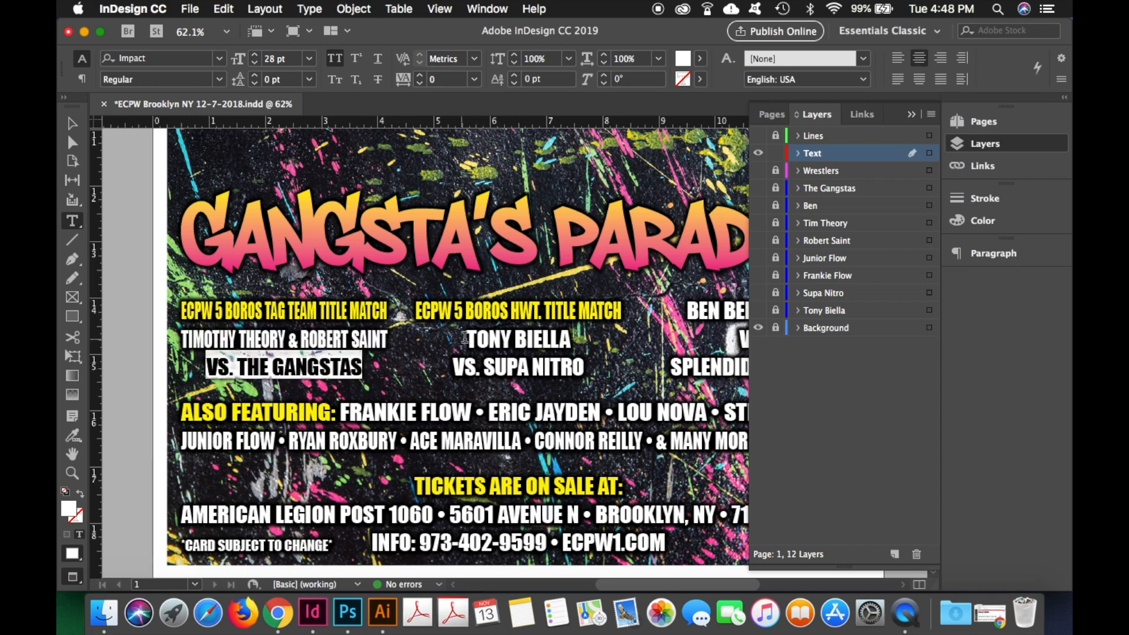
Select the competitor lines of the heavyweight title match and the third match to examine their character formatting
left_click_drag(464, 337, 584, 368)
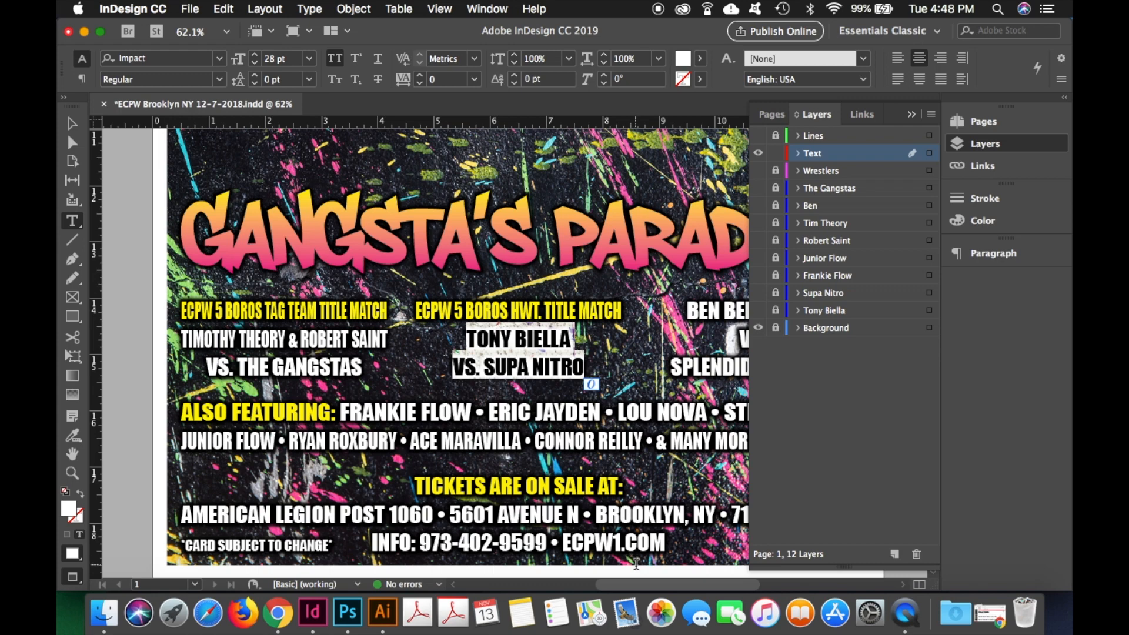
left_click_drag(645, 585, 692, 582)
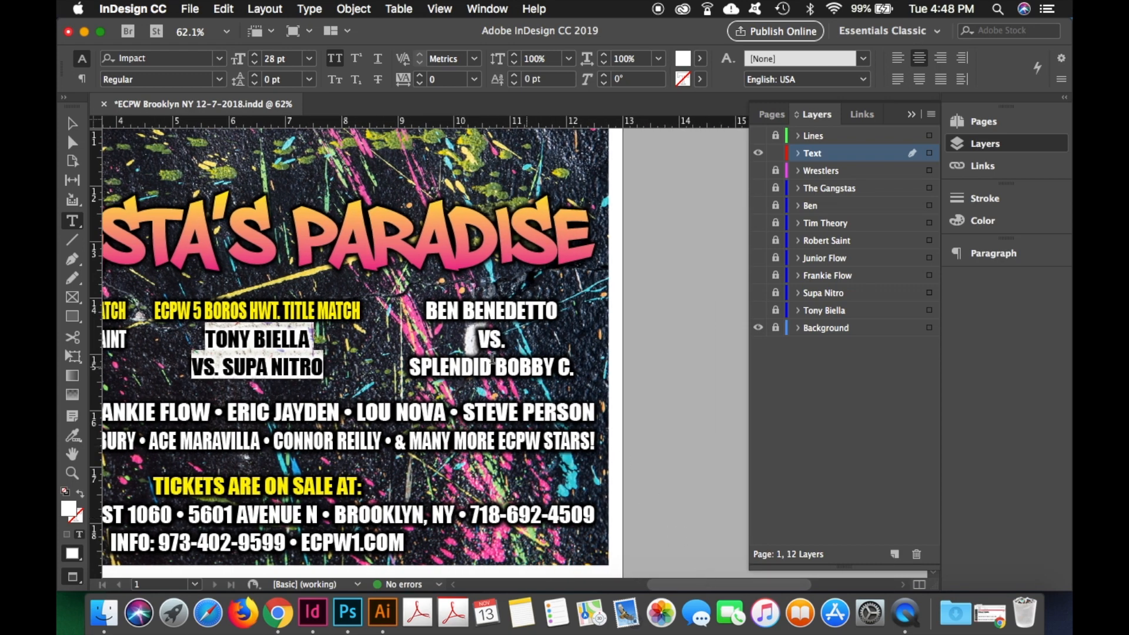
triple_click(426, 311)
left_click_drag(497, 331, 608, 366)
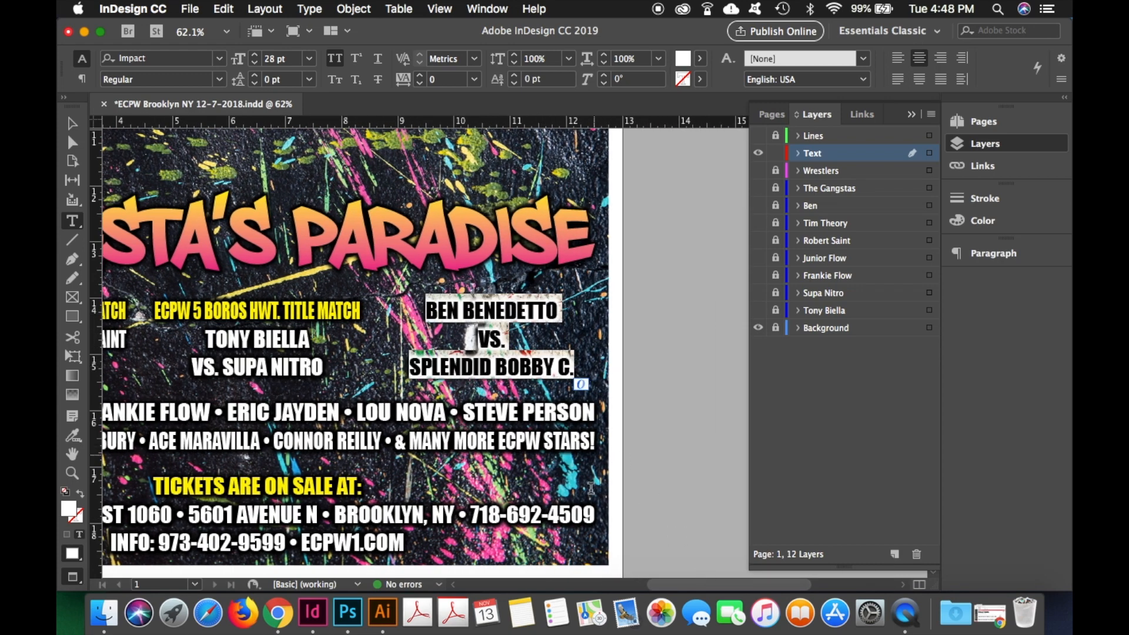
left_click_drag(668, 585, 627, 585)
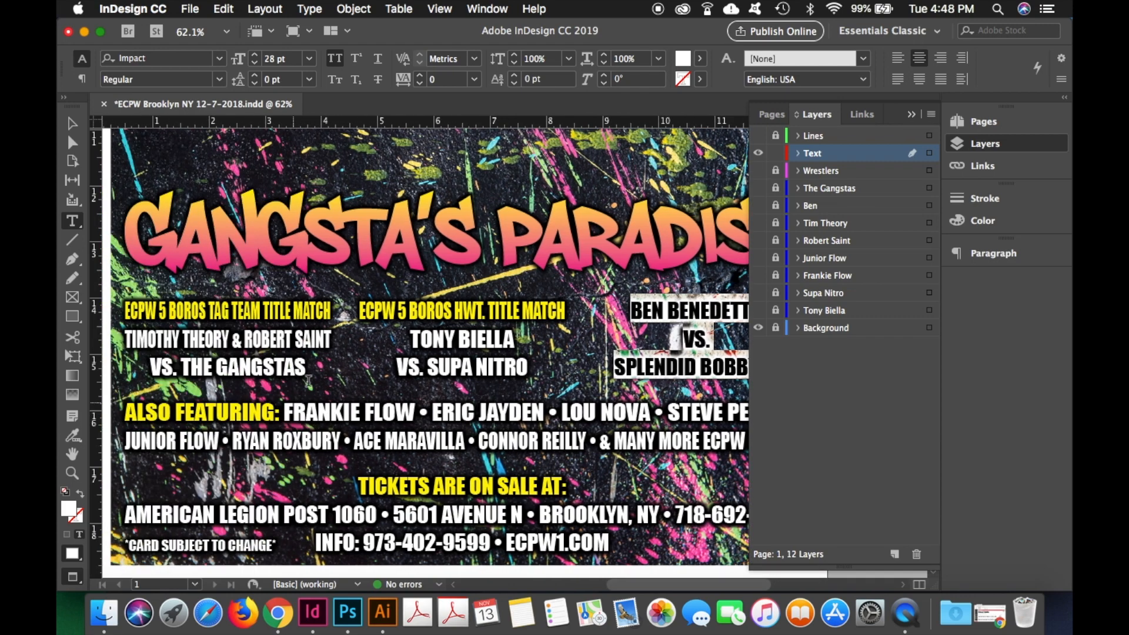
Check the formatting of the tag team match heading and the lineup text beside ALSO FEATURING
triple_click(302, 308)
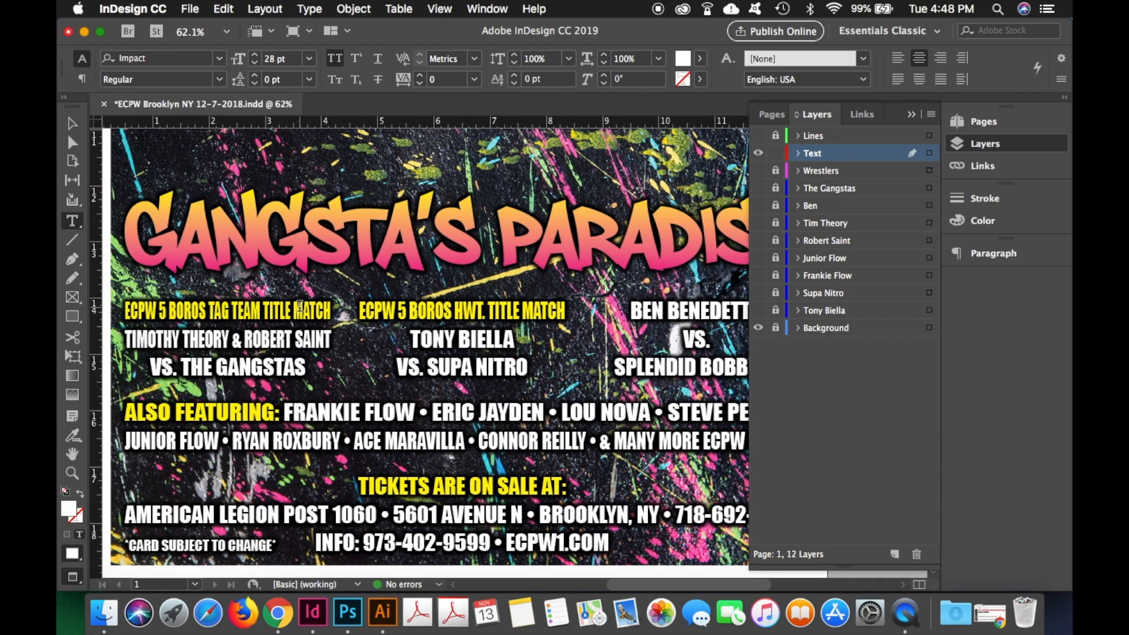
left_click(700, 59)
left_click(650, 34)
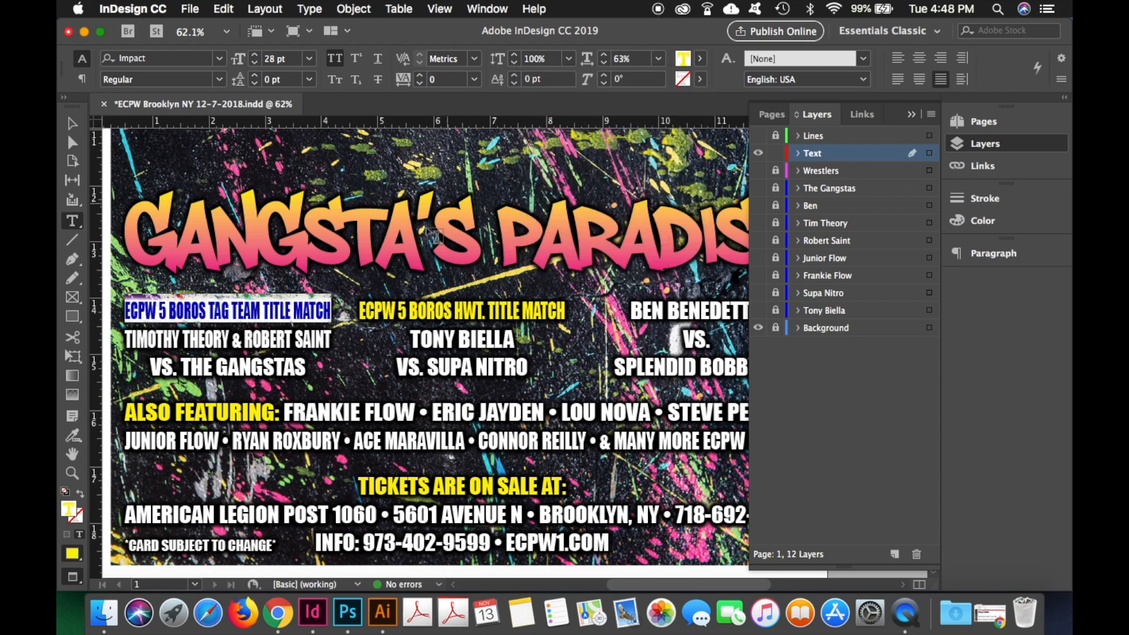
left_click_drag(286, 416, 381, 443)
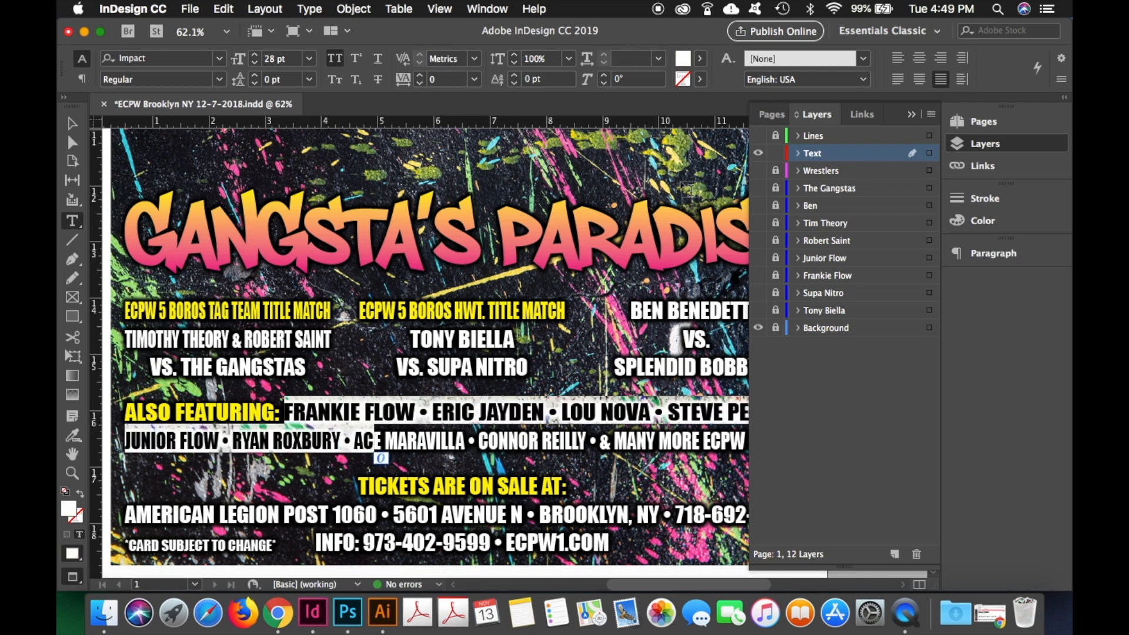
scroll(525, 391, "down", 2)
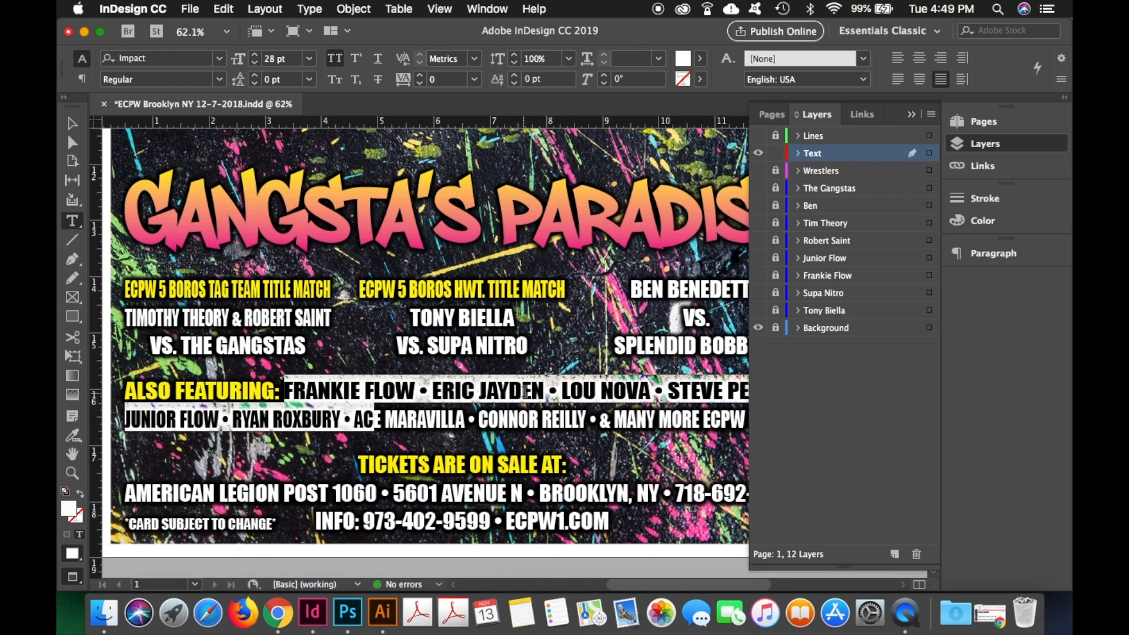
Lock the Text layer, show the Lines layer, and hide Text and Background to view the divider lines alone
left_click(776, 152)
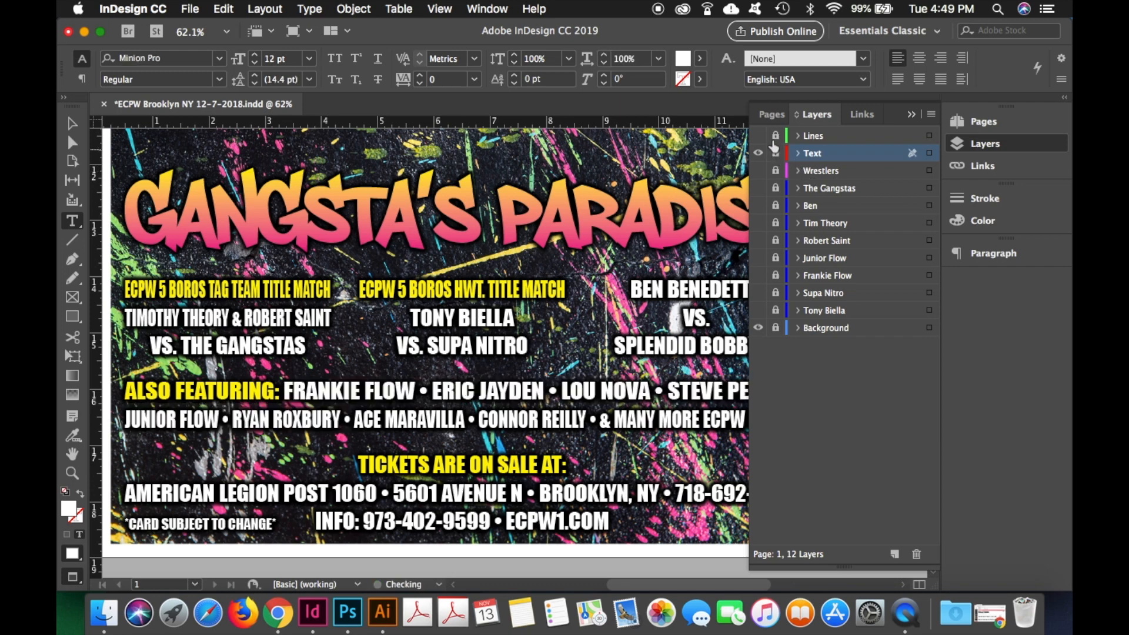
left_click(759, 136)
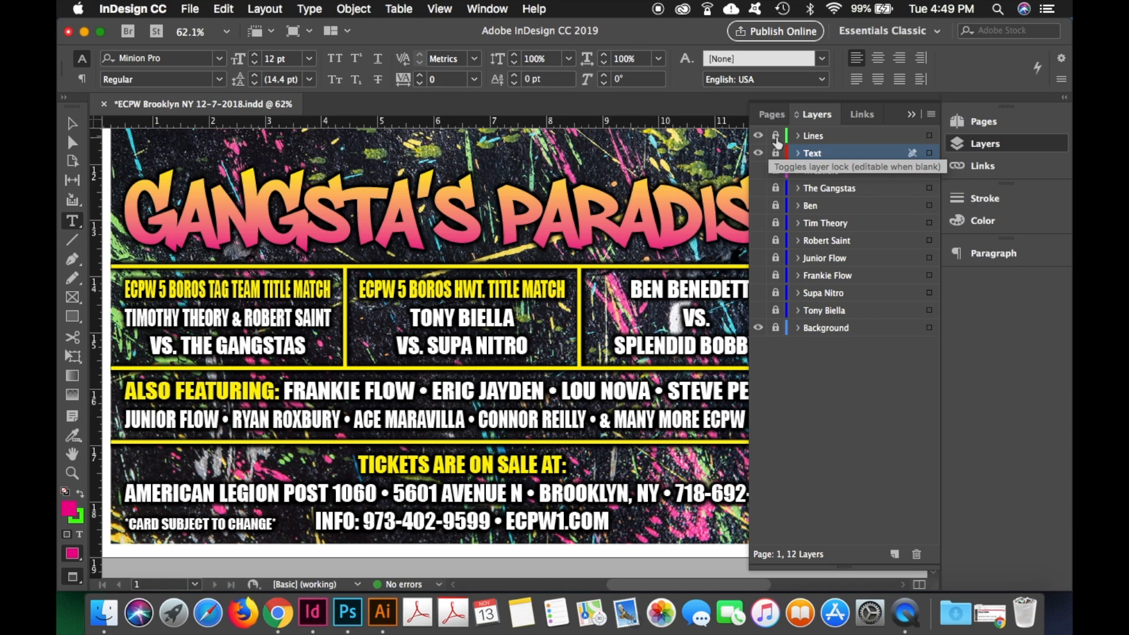
left_click(759, 153)
left_click(759, 327)
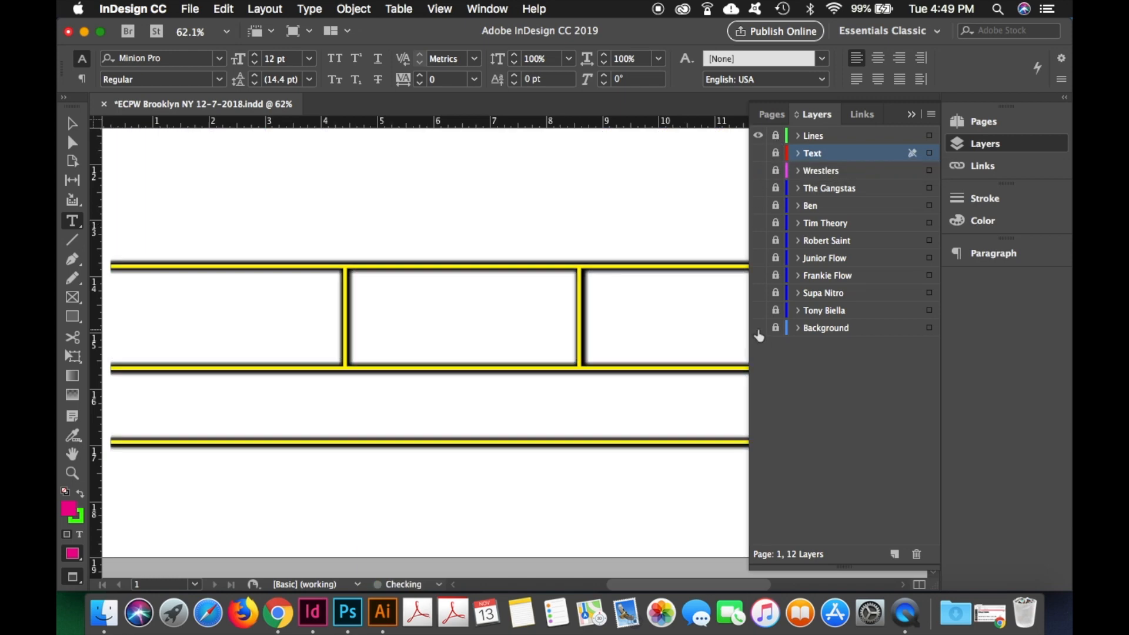
key("super+0")
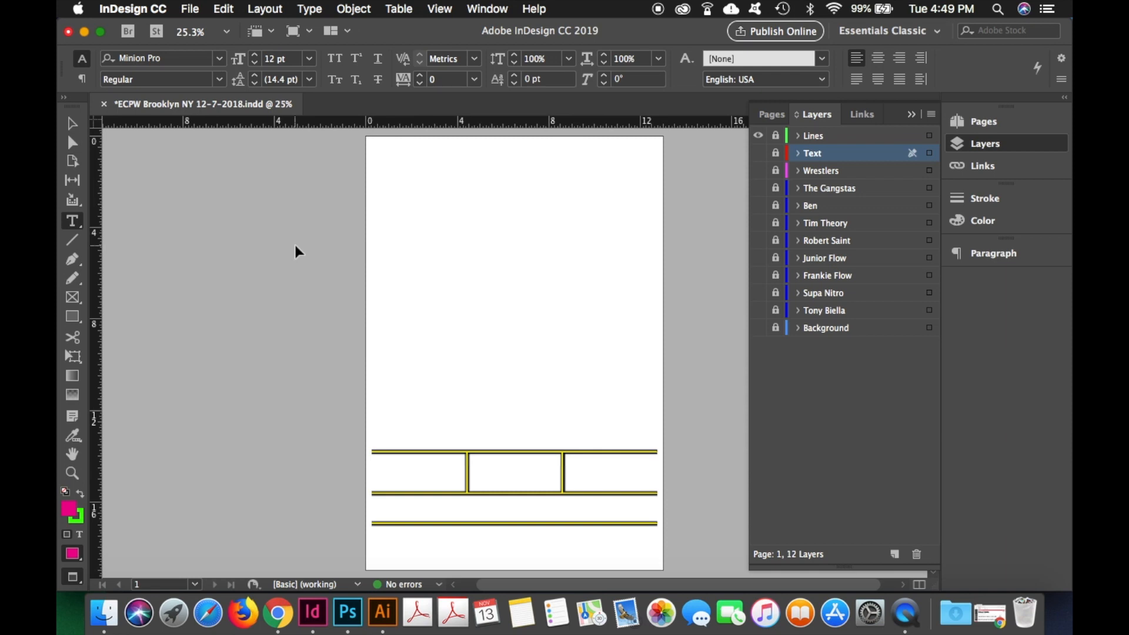
Show and unlock the Text layer, and select the event details text frame below PRO WRESTLING
left_click(759, 154)
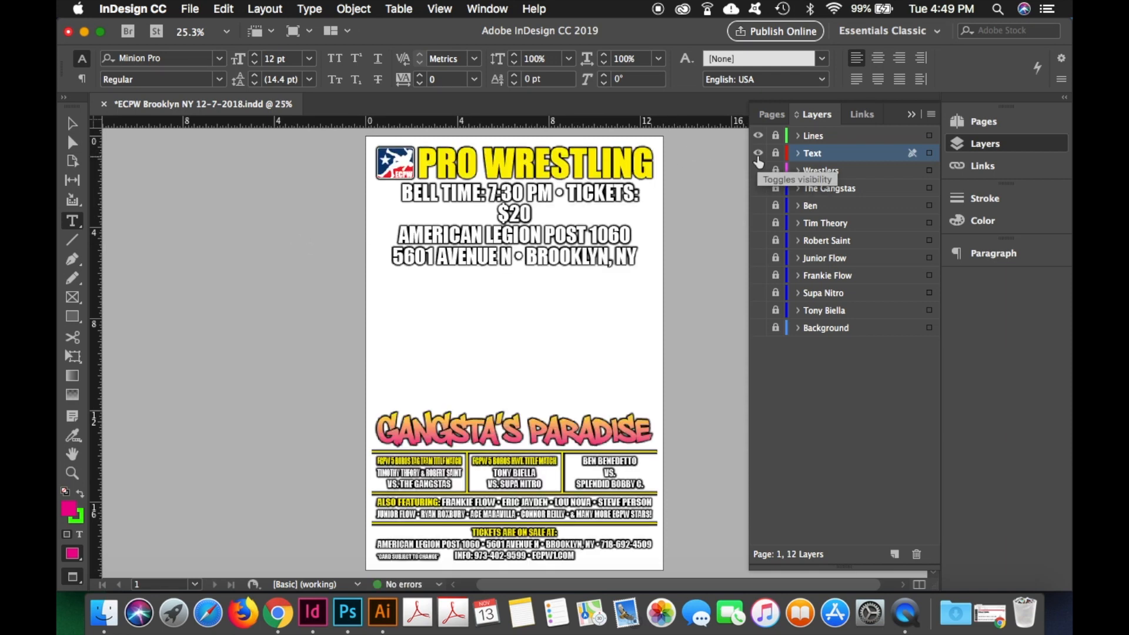
left_click(72, 123)
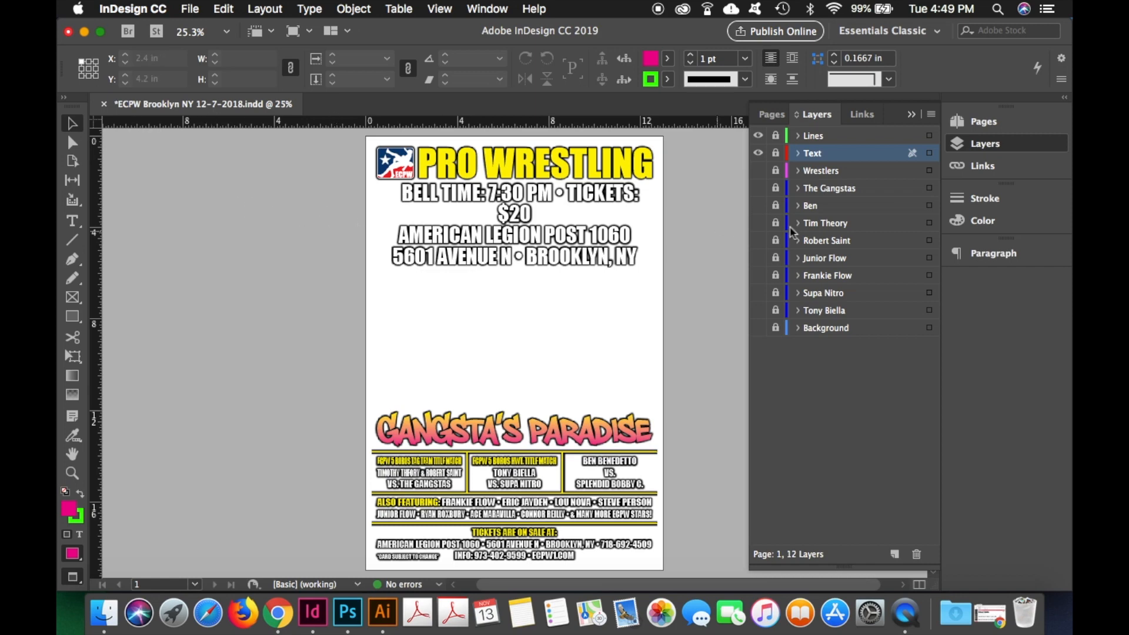
left_click(776, 153)
left_click(602, 219)
left_click(602, 219)
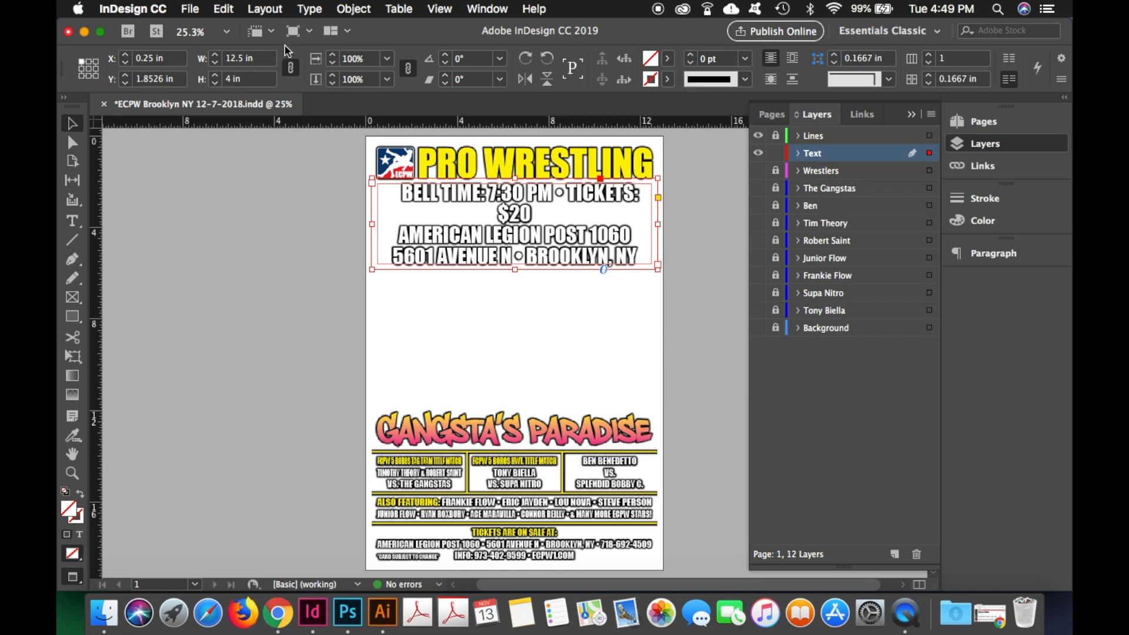
Revert the flyer to its last saved version and hide the Background and Wrestlers layers
left_click(188, 8)
left_click(203, 178)
left_click(708, 332)
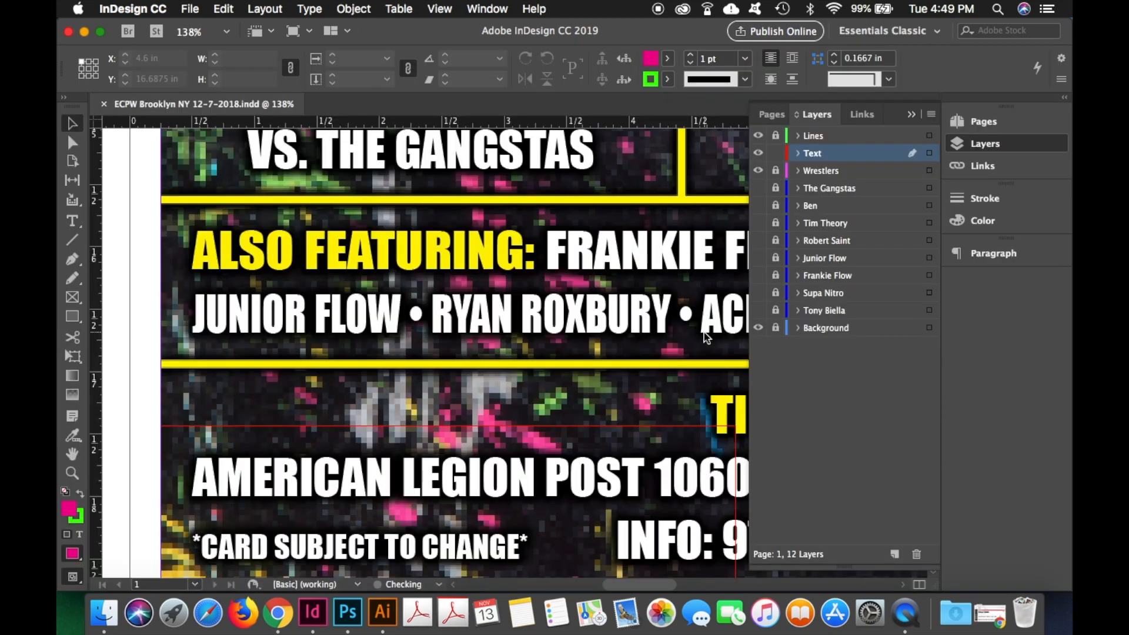
key("super+0")
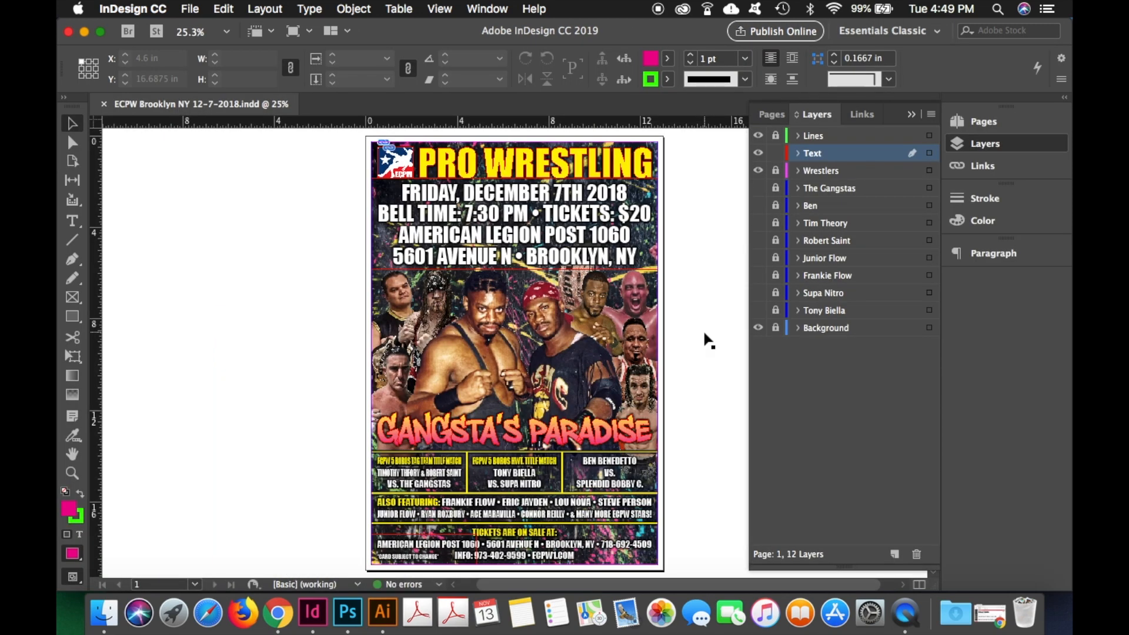
left_click(758, 328)
left_click(759, 170)
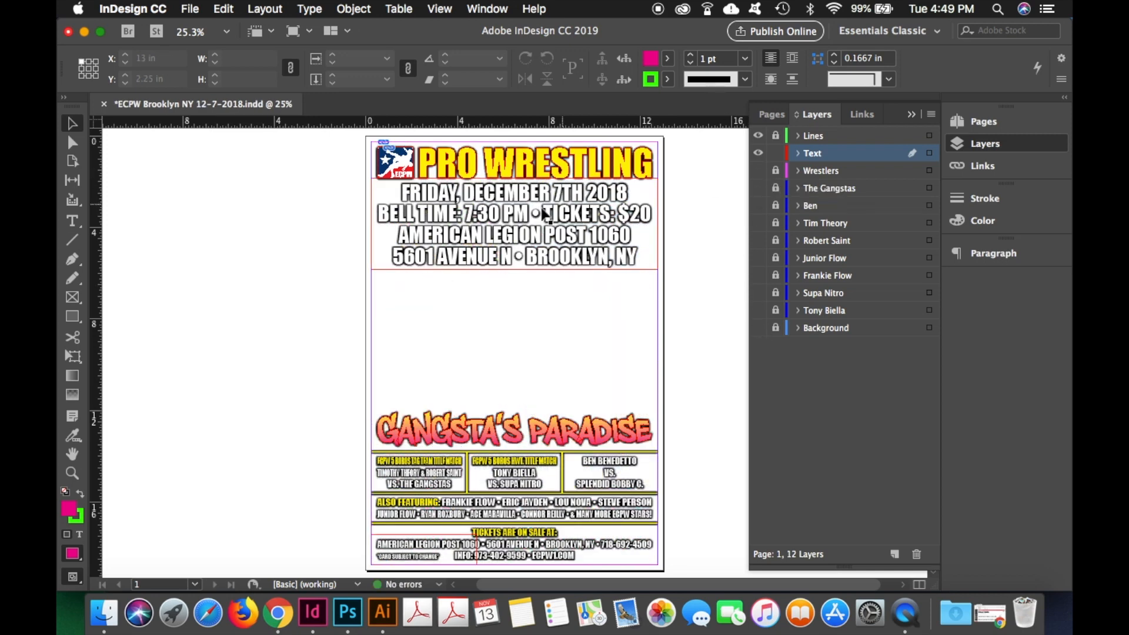
Select the event details text frame below PRO WRESTLING and display its effects settings
left_click(531, 226)
left_click(487, 9)
mouse_move(493, 113)
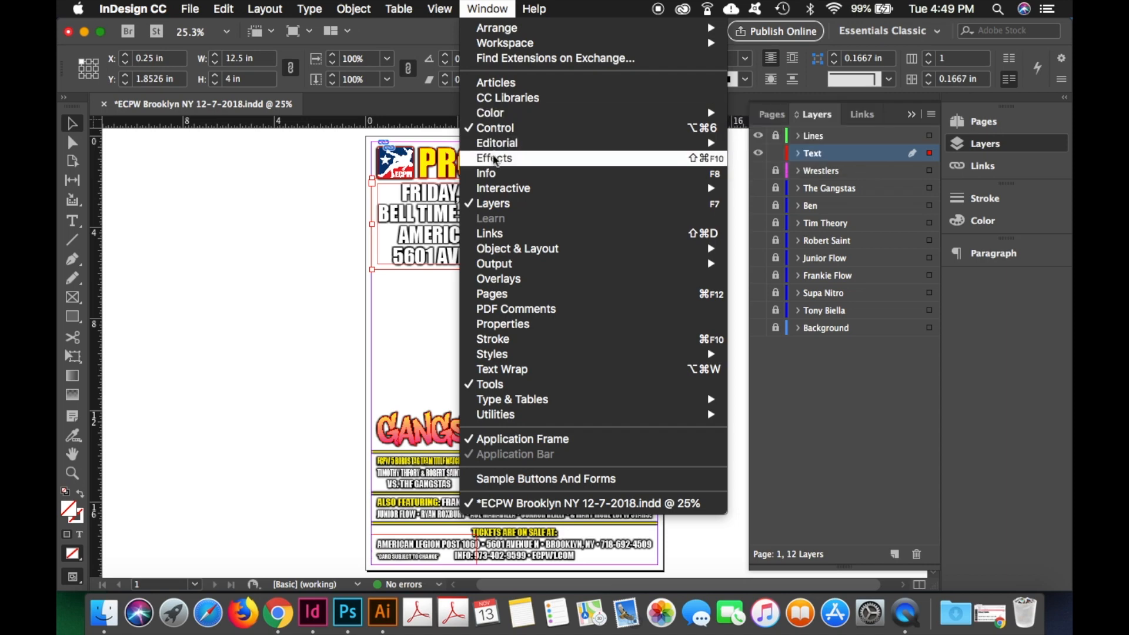
left_click(494, 159)
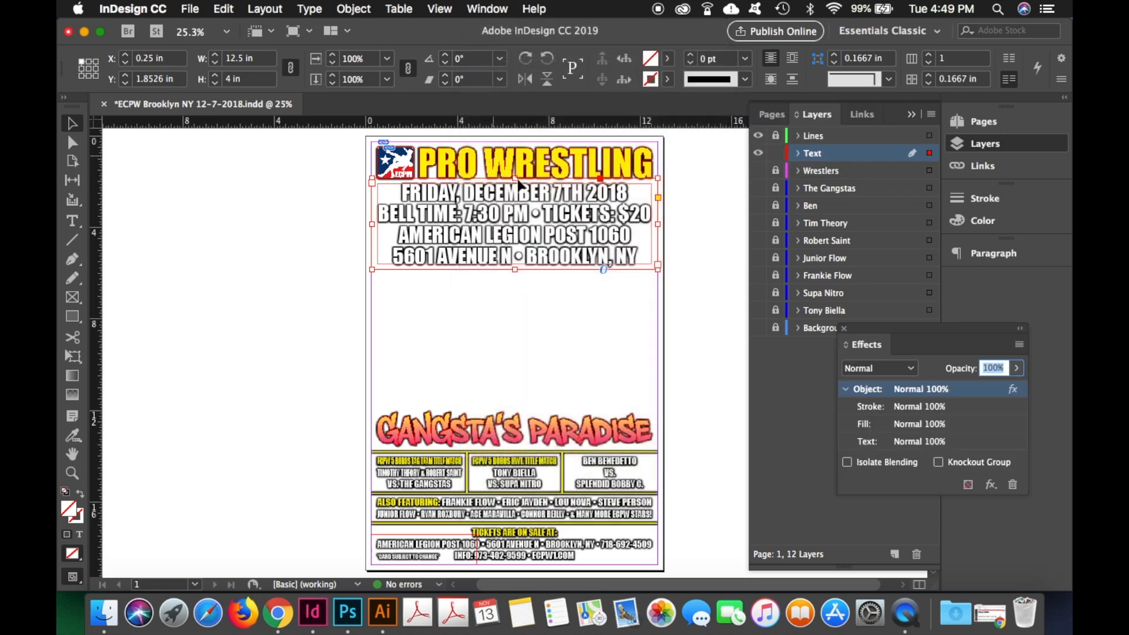
Open the Outer Glow effect settings of the event details text frame and look through the blending modes, keeping Multiply
double_click(926, 387)
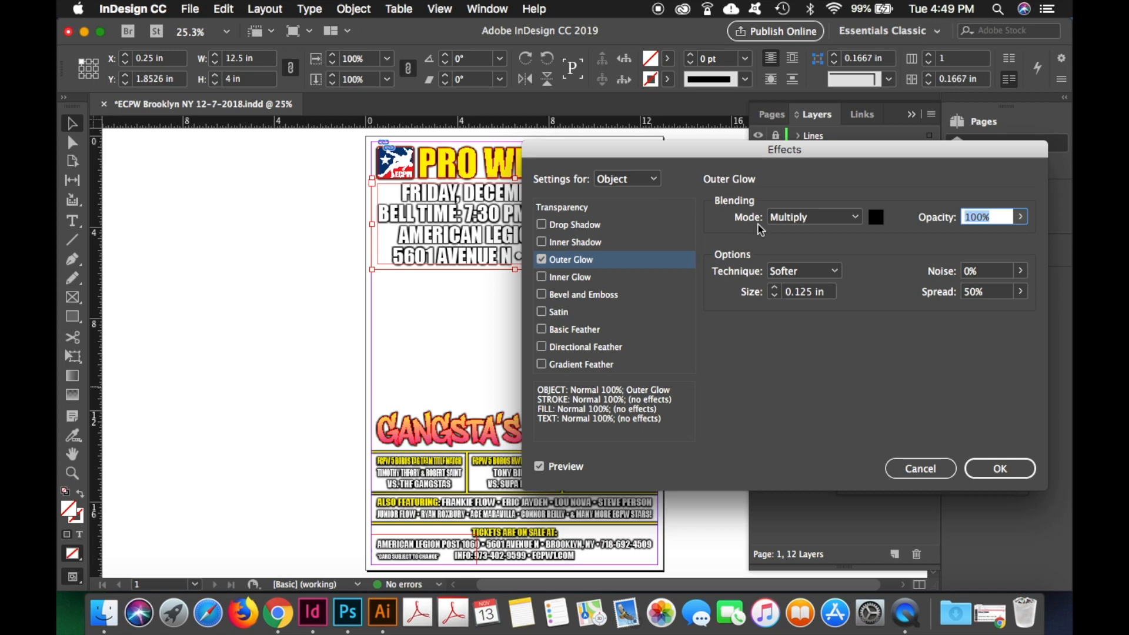
left_click(786, 217)
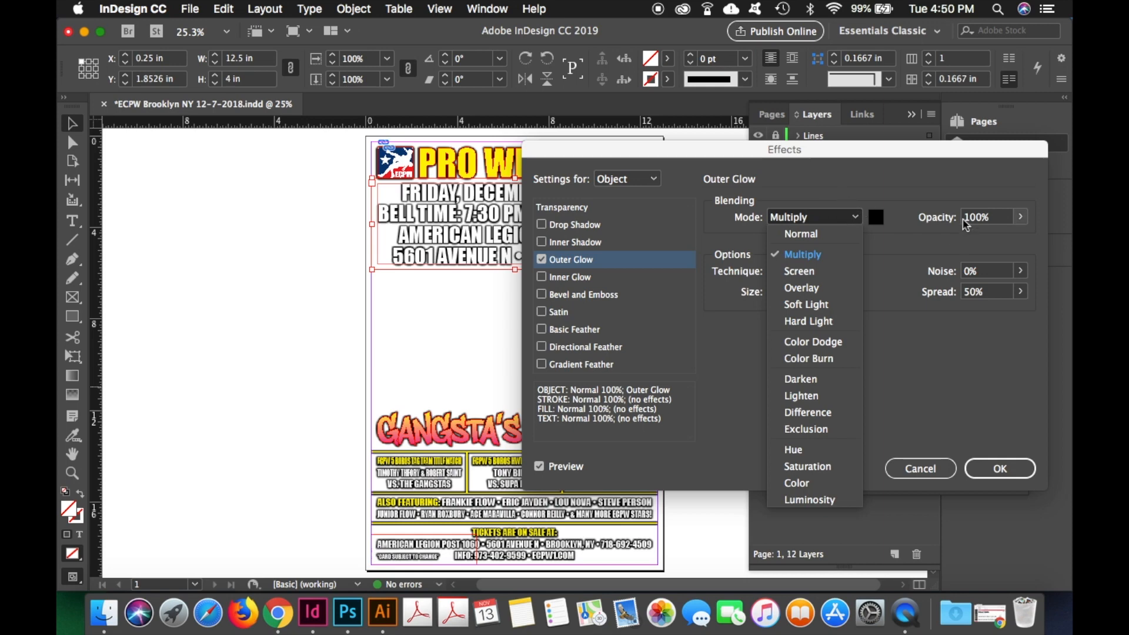
left_click(948, 209)
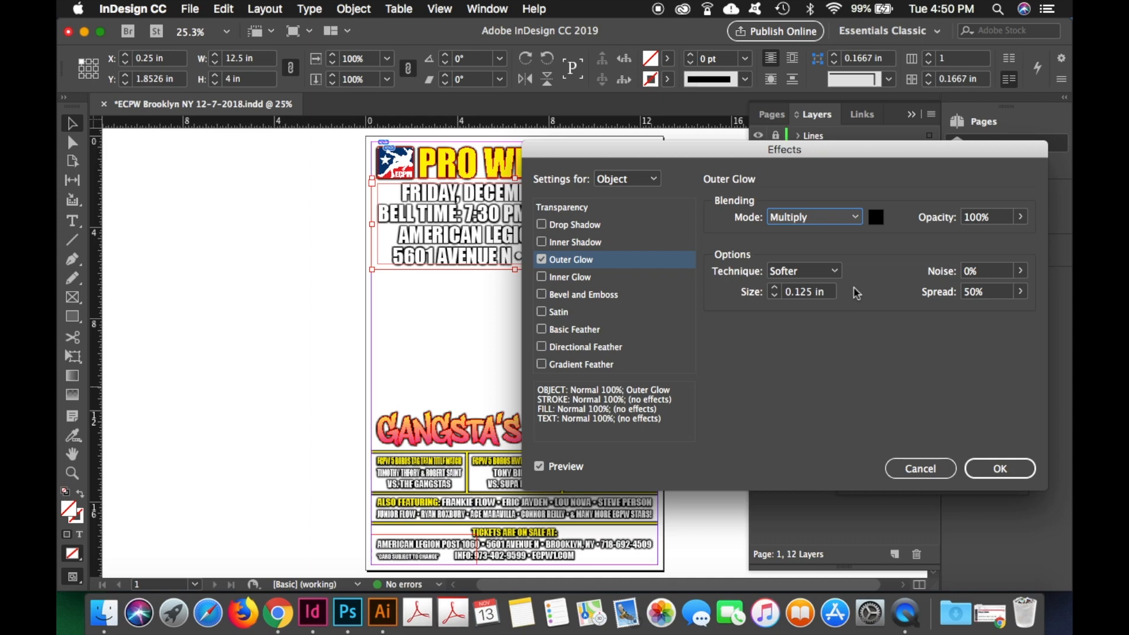
Try an outer glow size of 0.9375 in on the event details text and discard the change
left_click(775, 288)
left_click(775, 288)
left_click(775, 288)
left_click(776, 289)
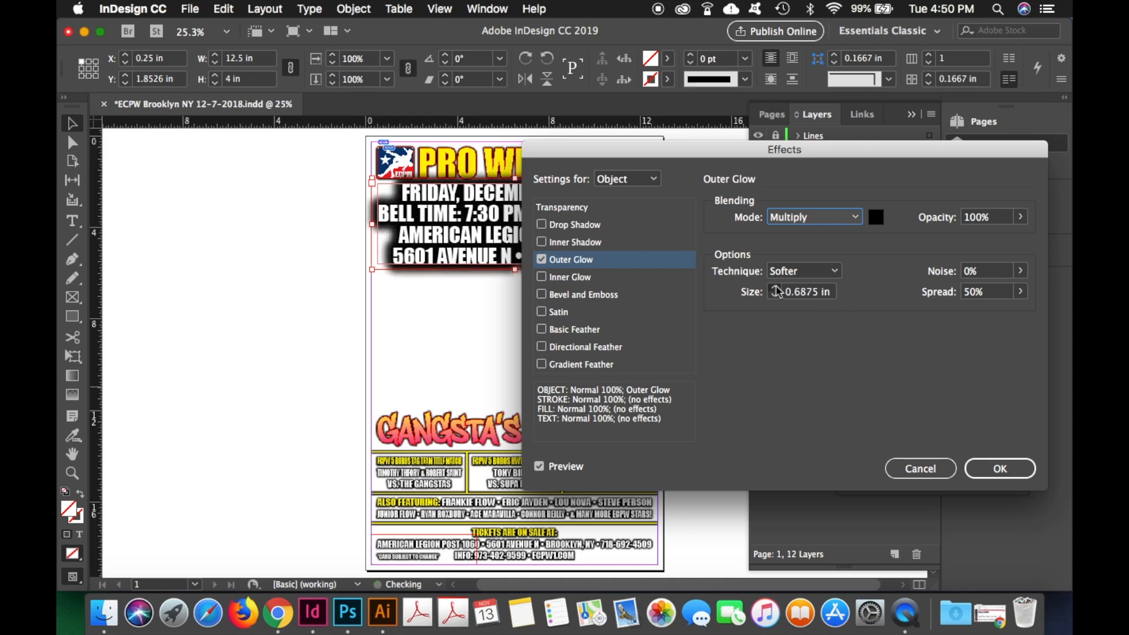
left_click(775, 288)
left_click(776, 288)
left_click(775, 288)
left_click(776, 288)
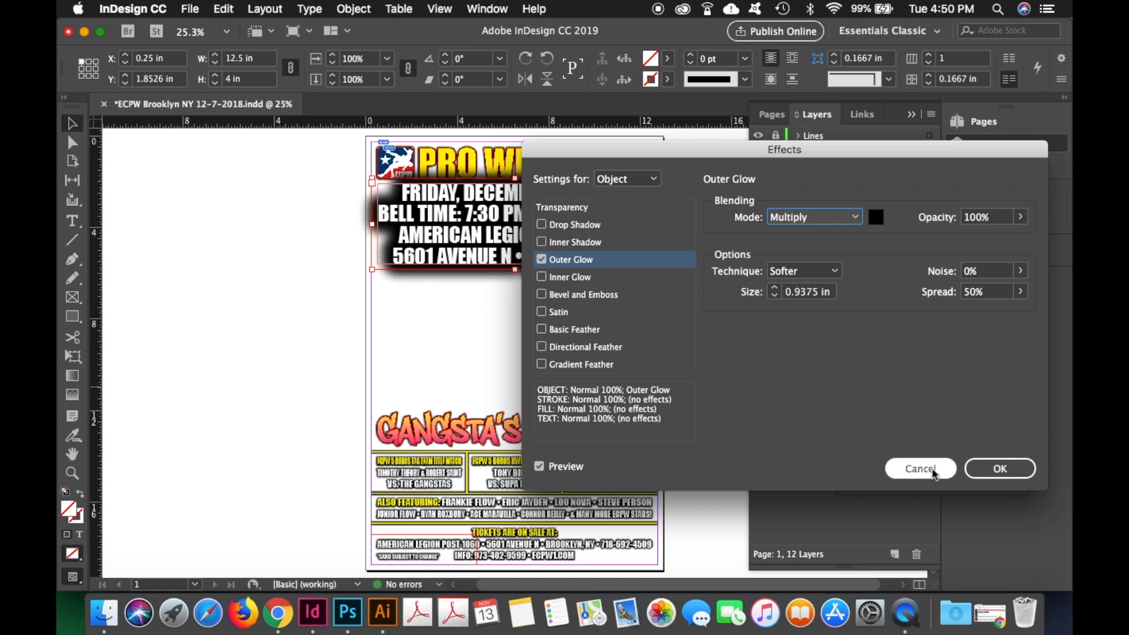
left_click(932, 471)
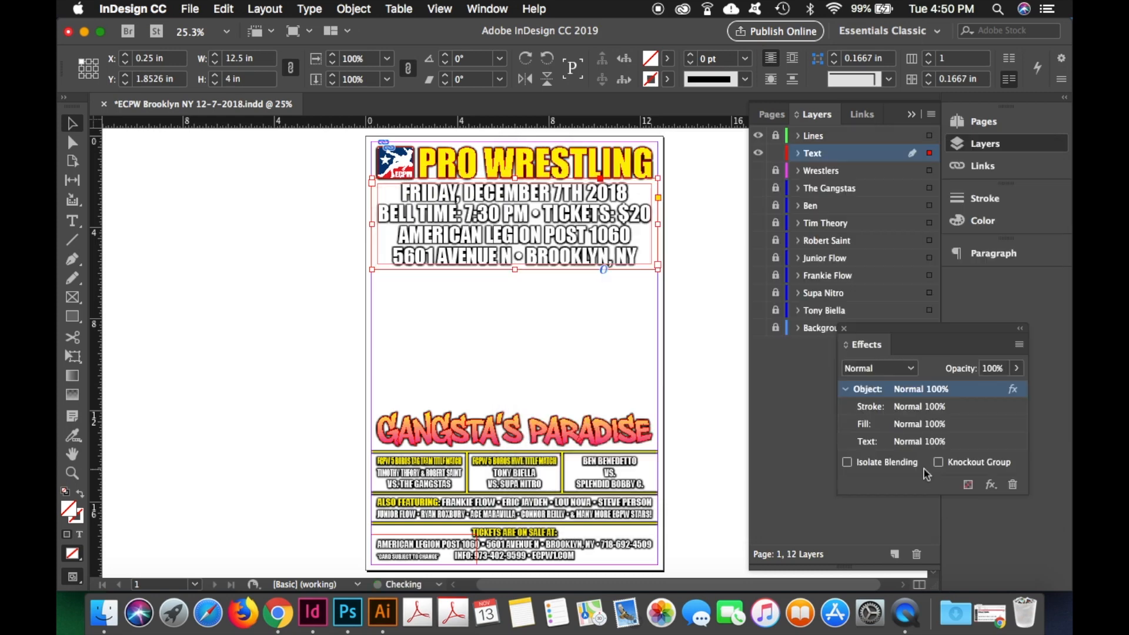
Lock the Text layer and open the linked file ECPW Brooklyn NY 12-7-2018 Lines.indd for editing
left_click(775, 154)
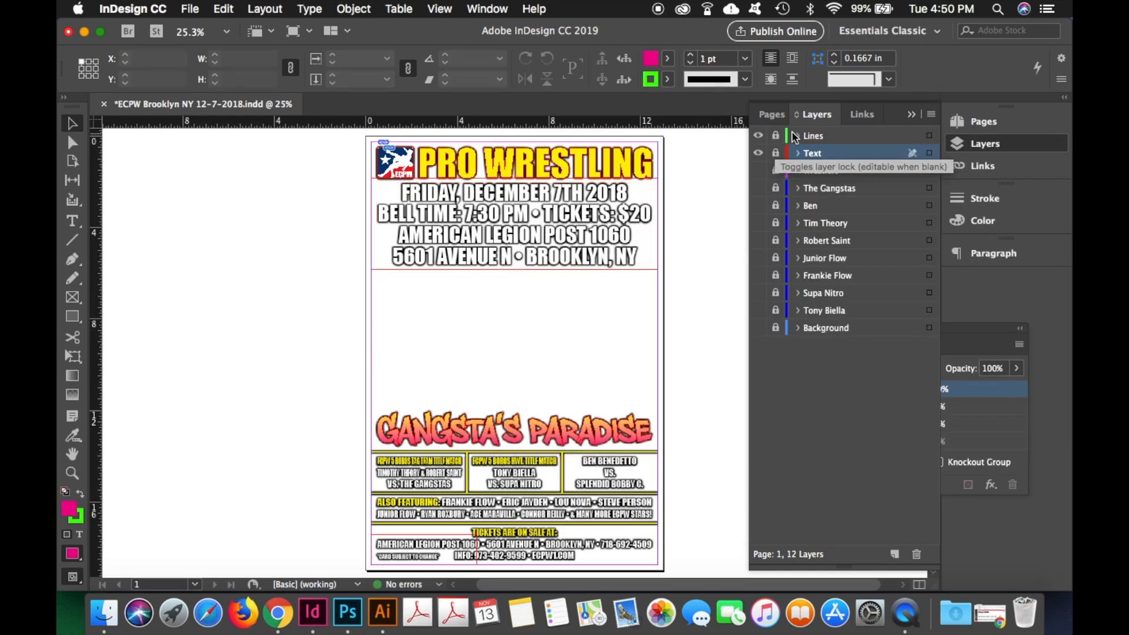
left_click(862, 114)
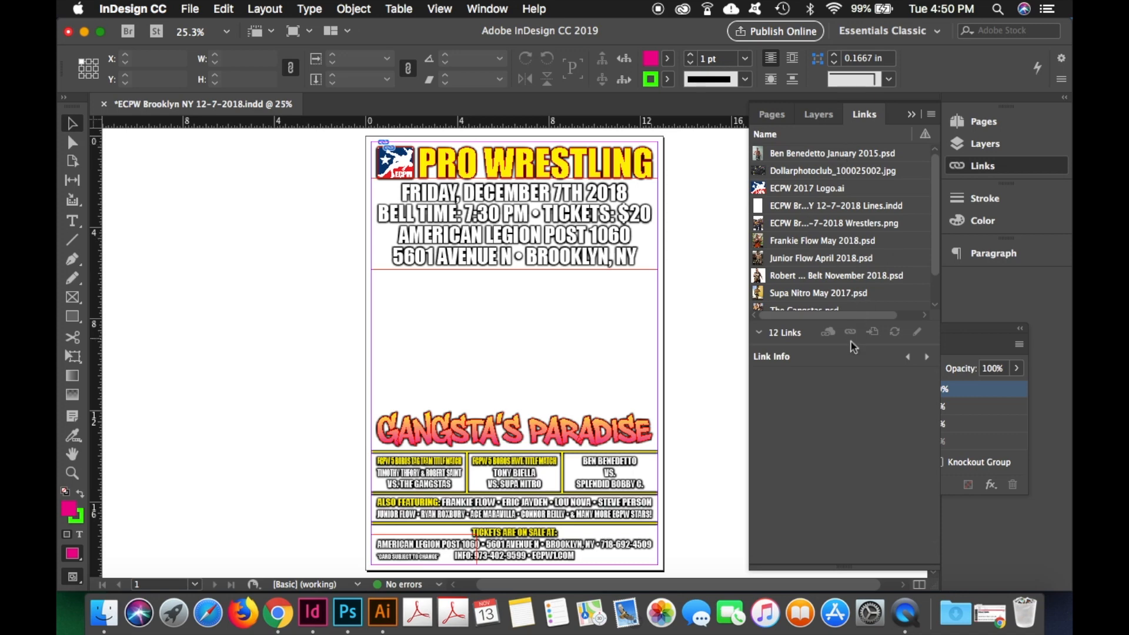
left_click_drag(853, 362, 860, 505)
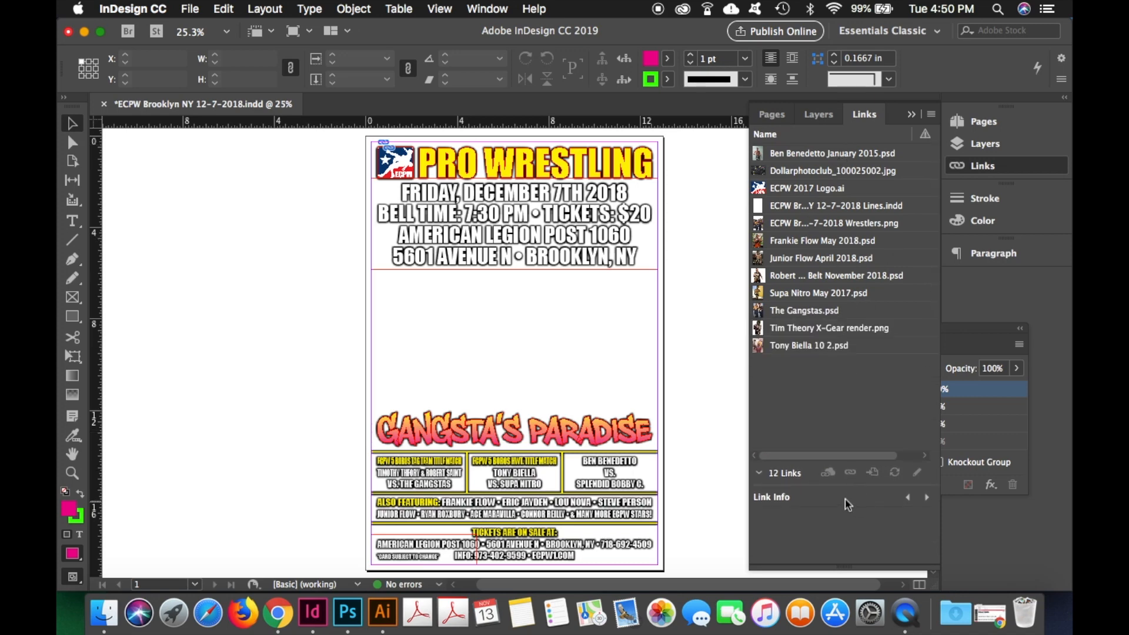
left_click(831, 207)
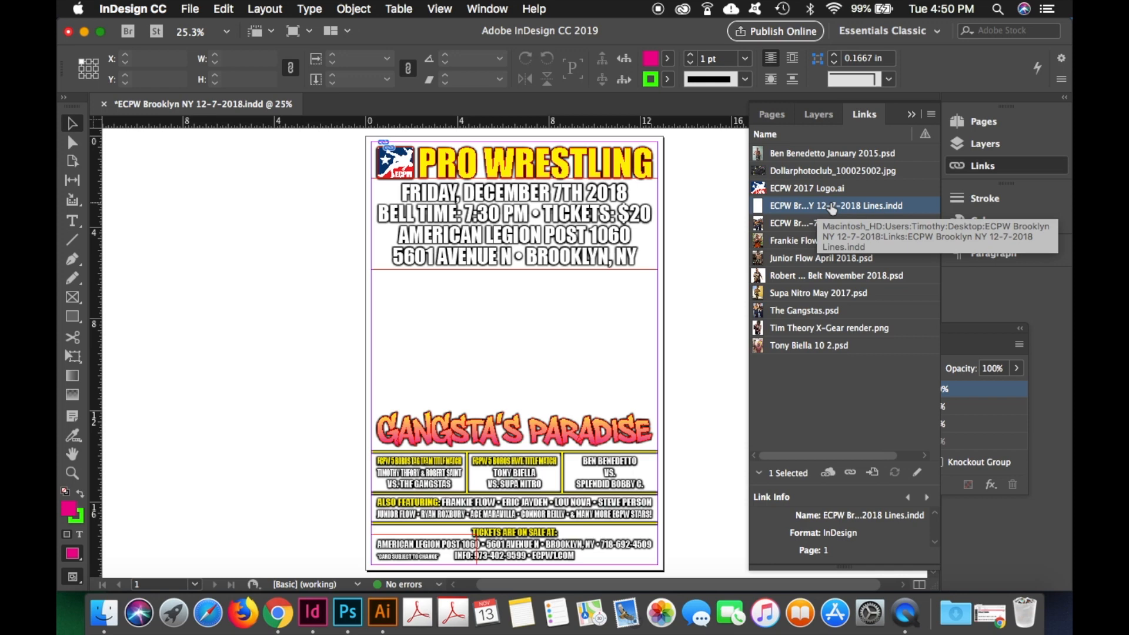
left_click(910, 475)
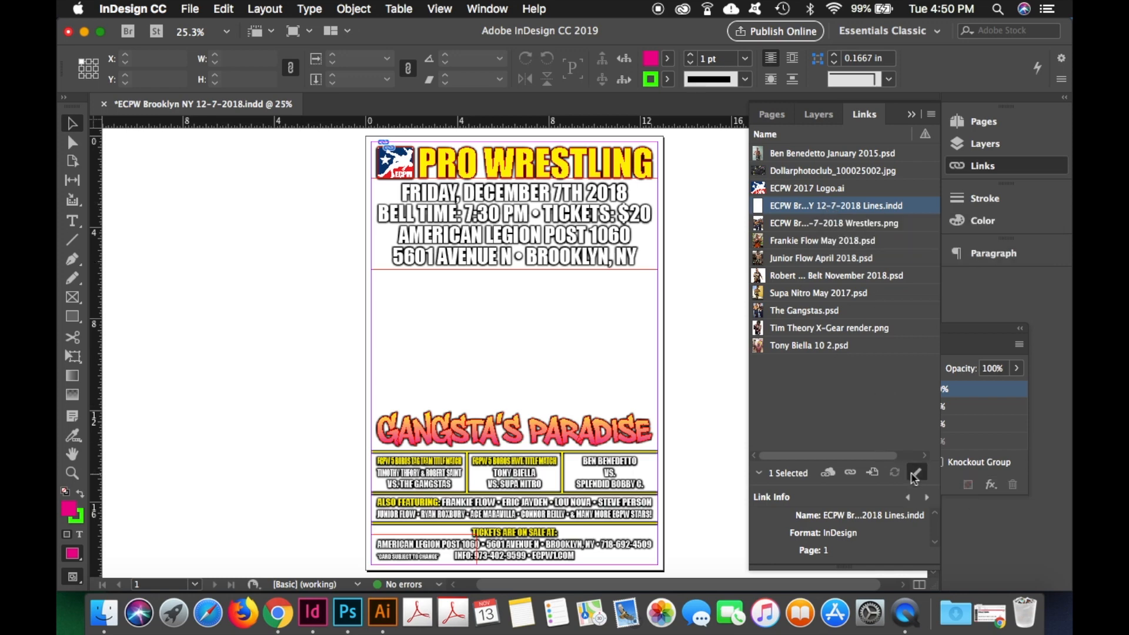
Show the Text and Background layers in the Lines document
left_click(818, 115)
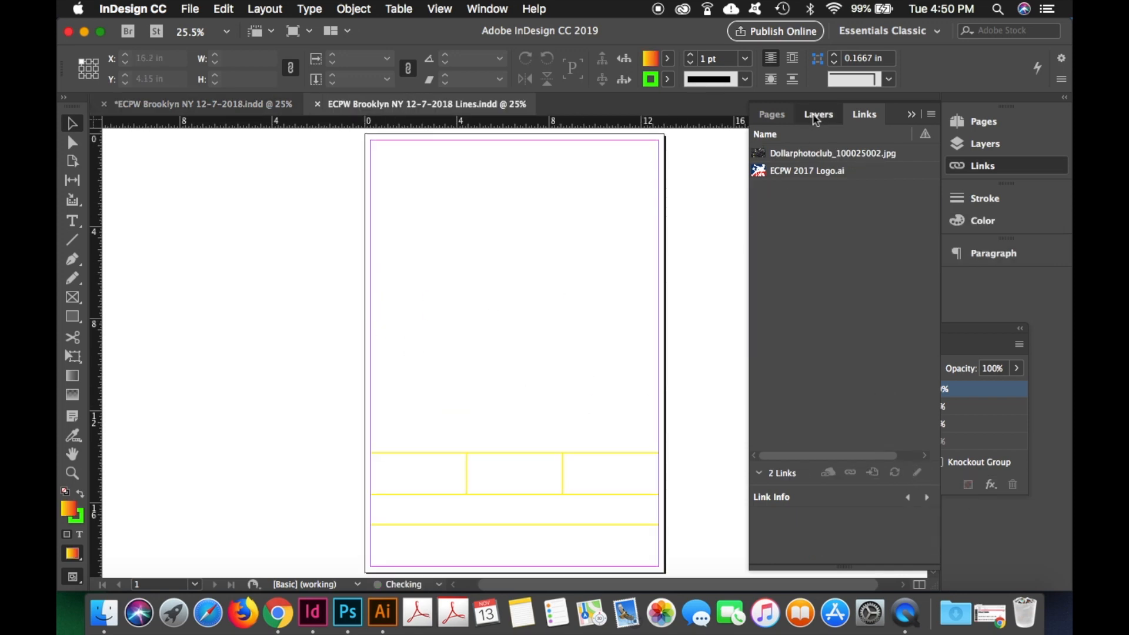
left_click(758, 154)
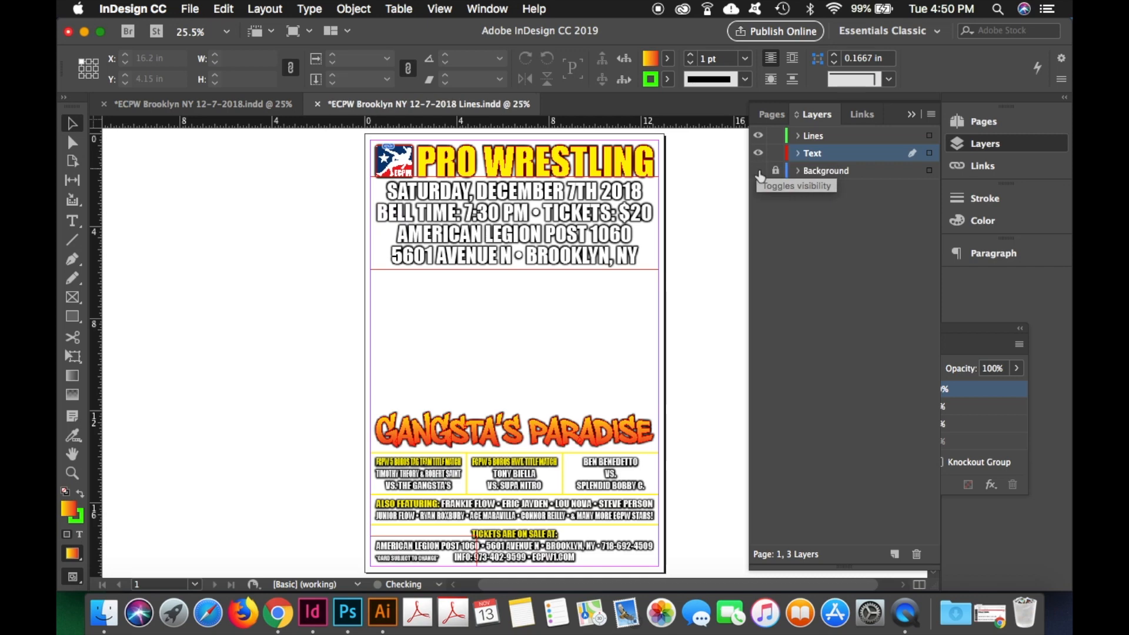
left_click(758, 172)
Select the horizontal divider line directly below the GANGSTA'S PARADISE title and check its stroke weight
key("z")
left_click_drag(329, 416, 364, 536)
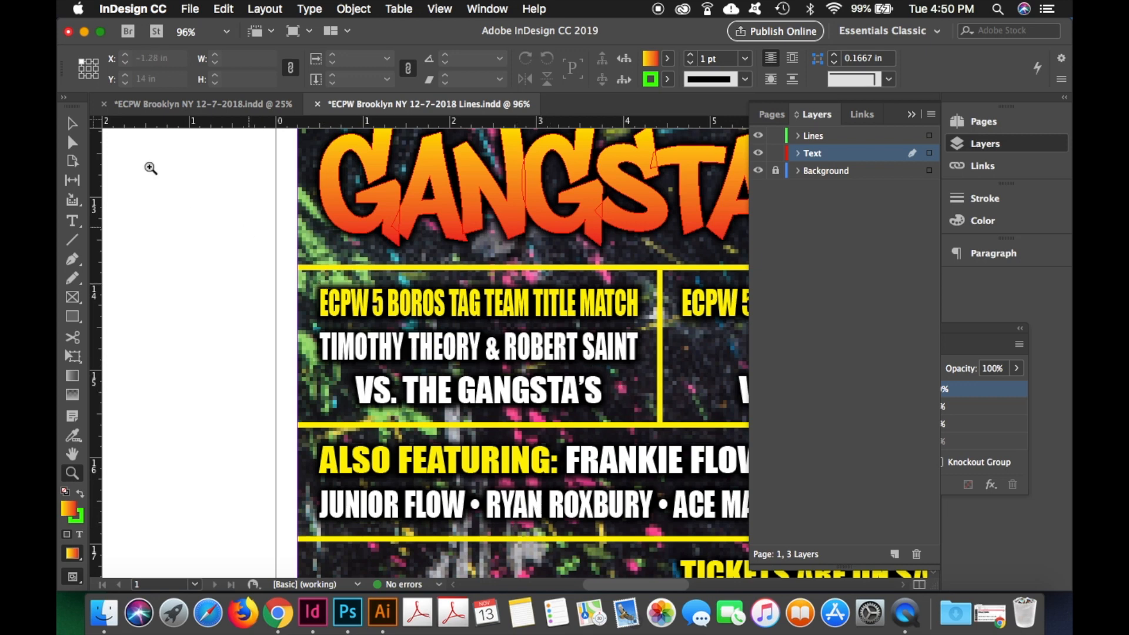
left_click(72, 124)
left_click(362, 268)
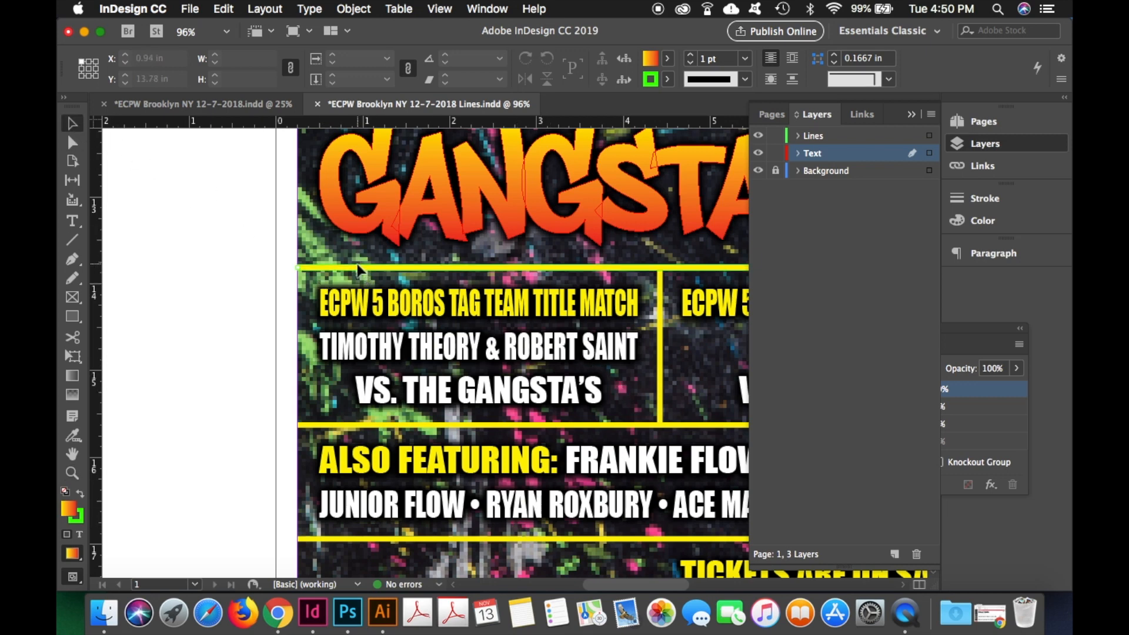
left_click(775, 154)
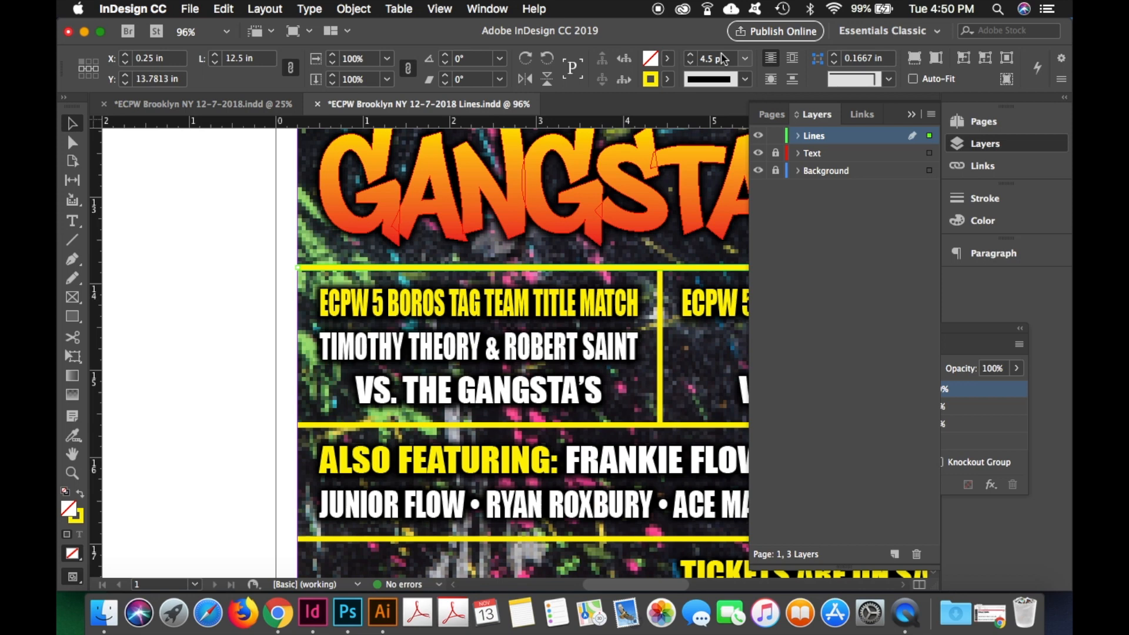
left_click(777, 155)
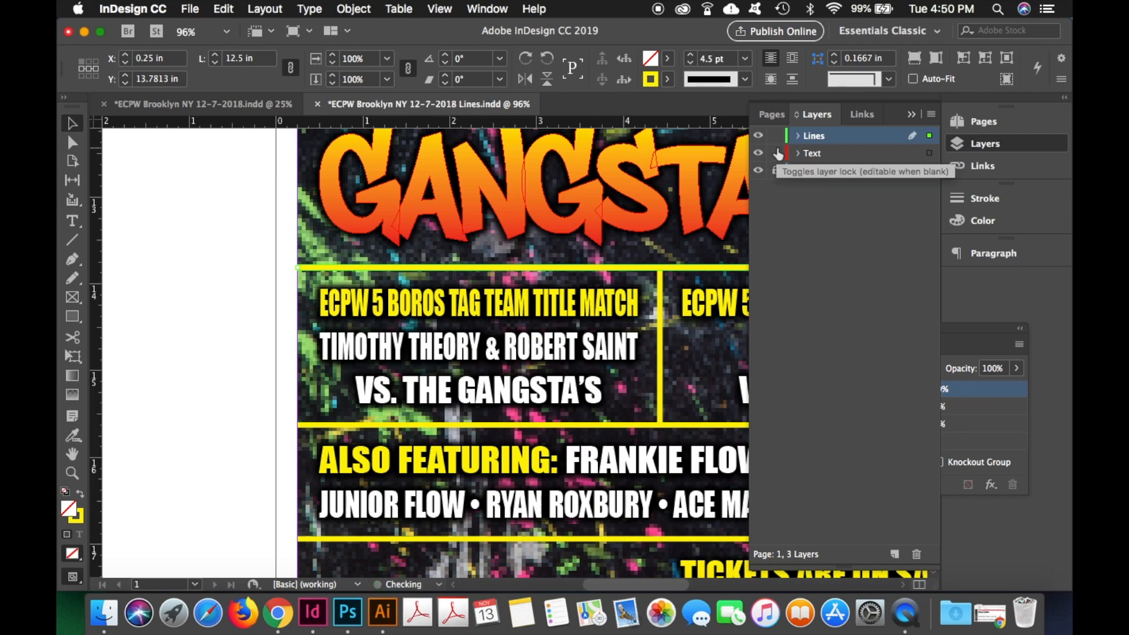
key("super+0")
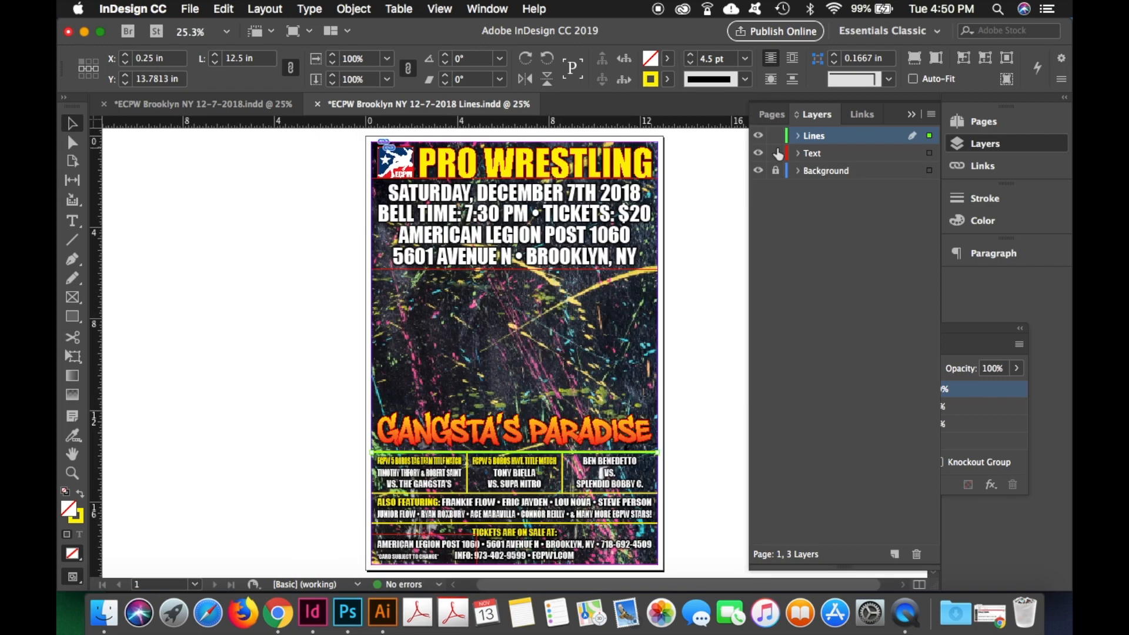
Check the page size and margins in the document setup and leave them as they are
left_click(188, 9)
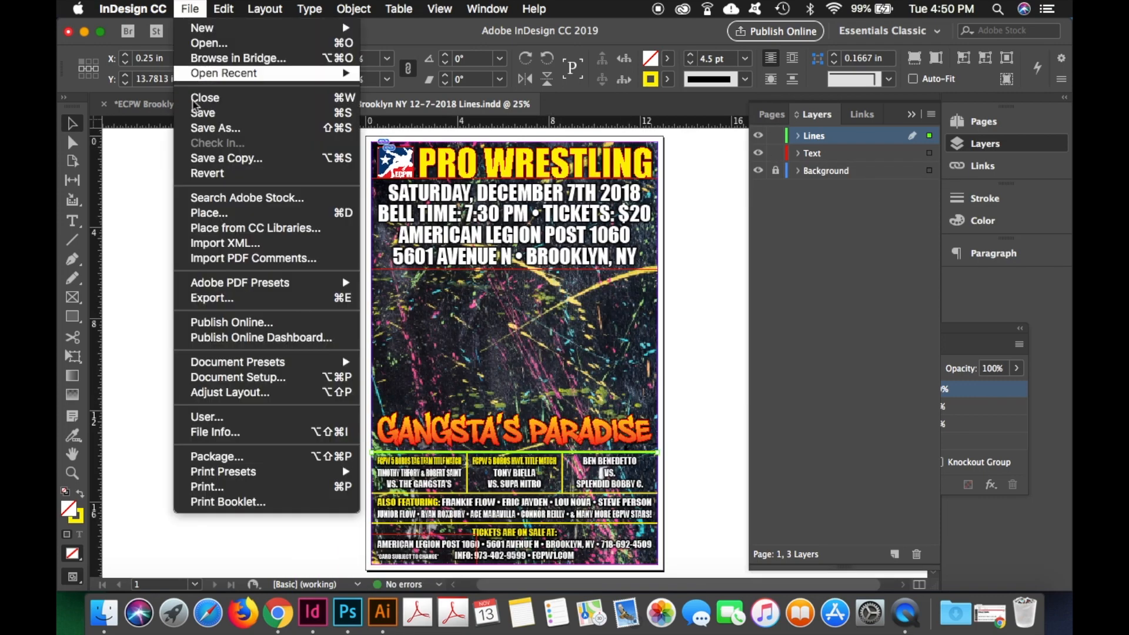
left_click(233, 378)
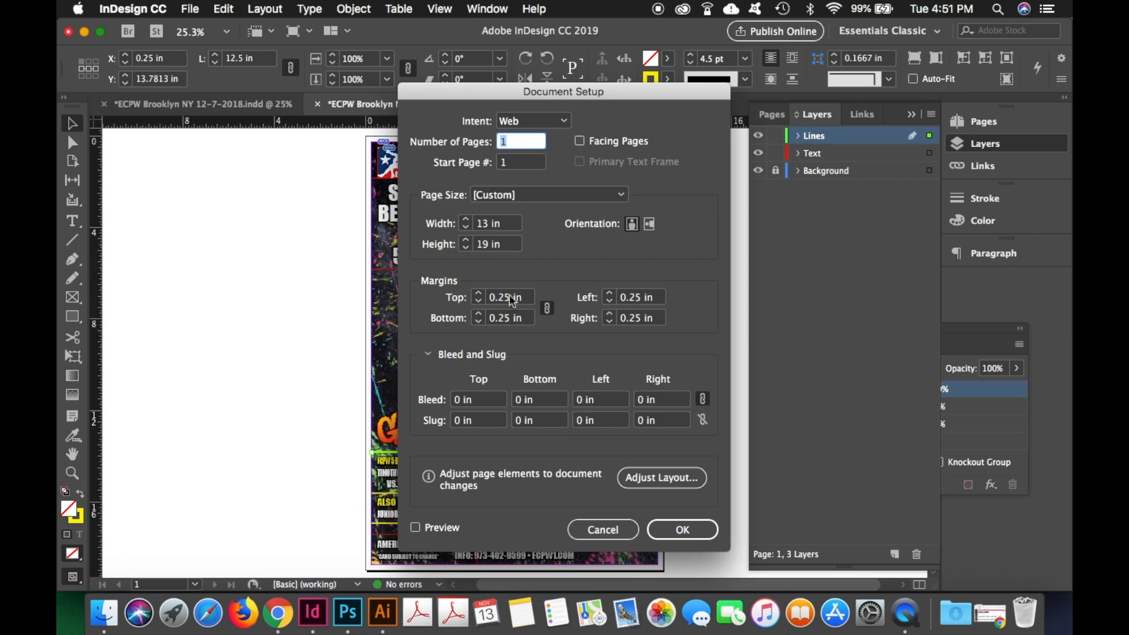
left_click(603, 530)
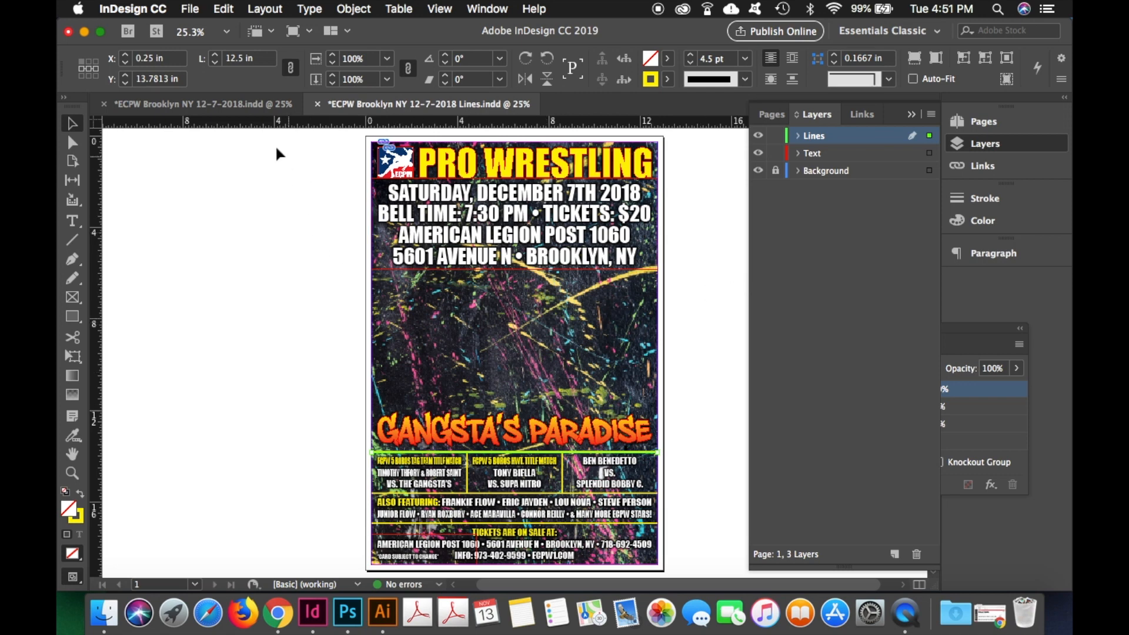
Isolate the background image with layer locks to check its dimensions, and relock only the Background layer
left_click(775, 135)
left_click(776, 153)
left_click(776, 170)
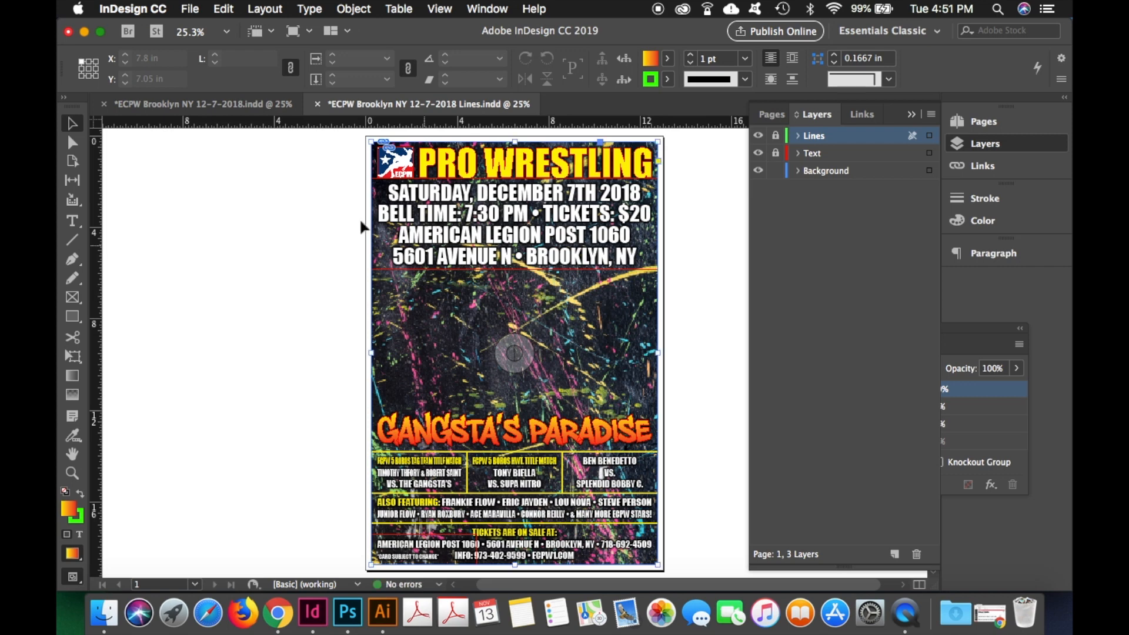
left_click(546, 305)
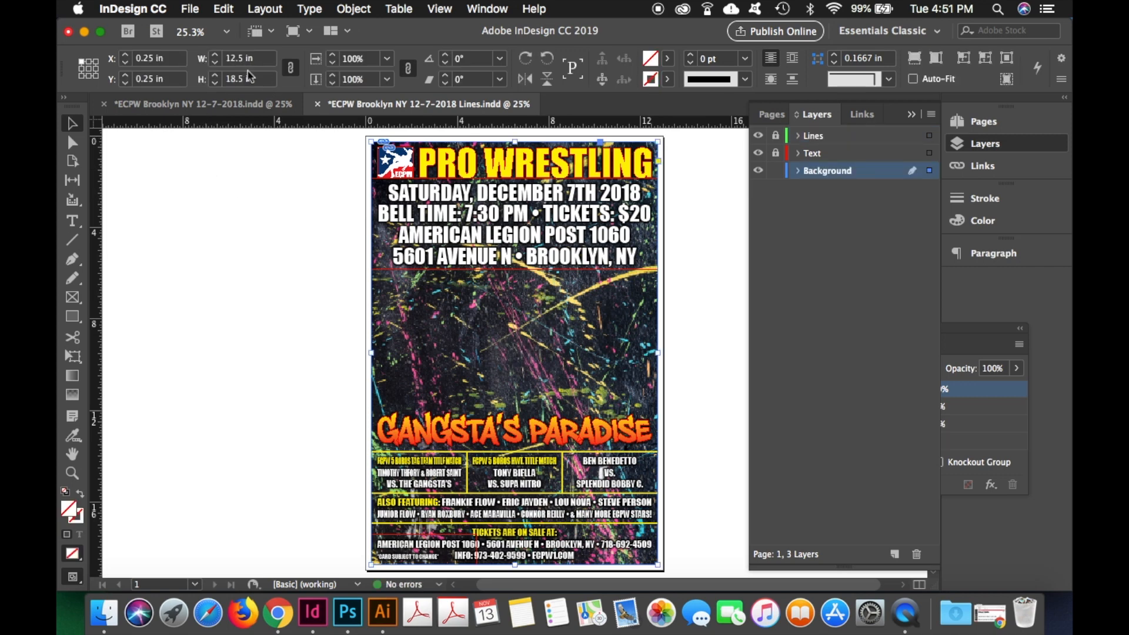
left_click(776, 171)
left_click(776, 153)
left_click(776, 135)
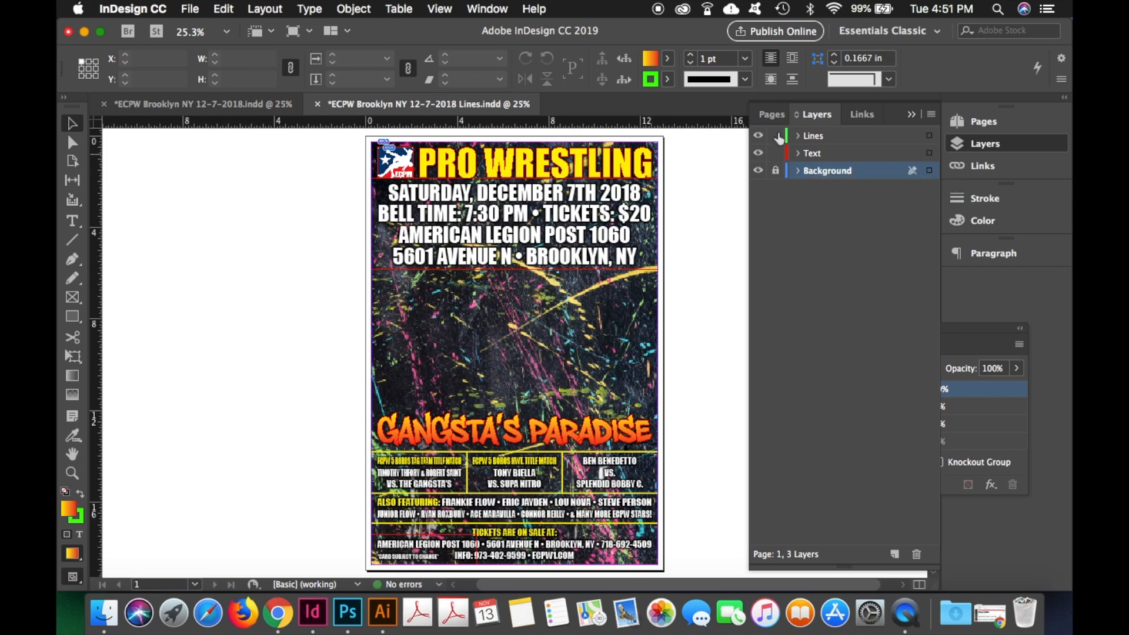
Unlink width and height for the tag team title match text frame and set its width to 12.5/3 in
left_click(419, 473)
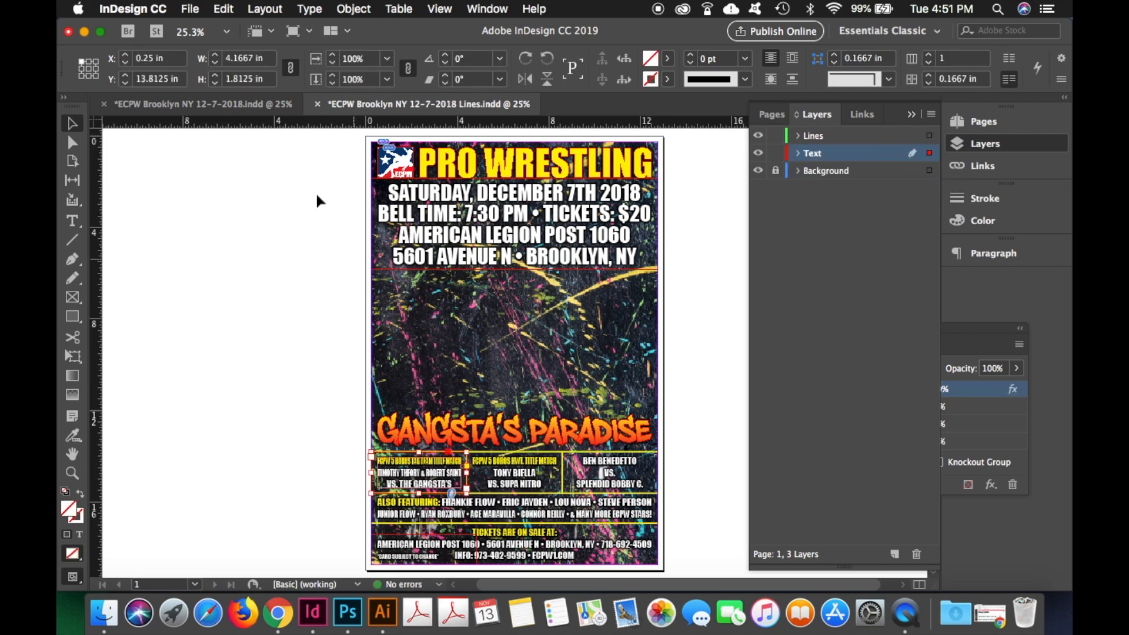
left_click(291, 68)
left_click(268, 58)
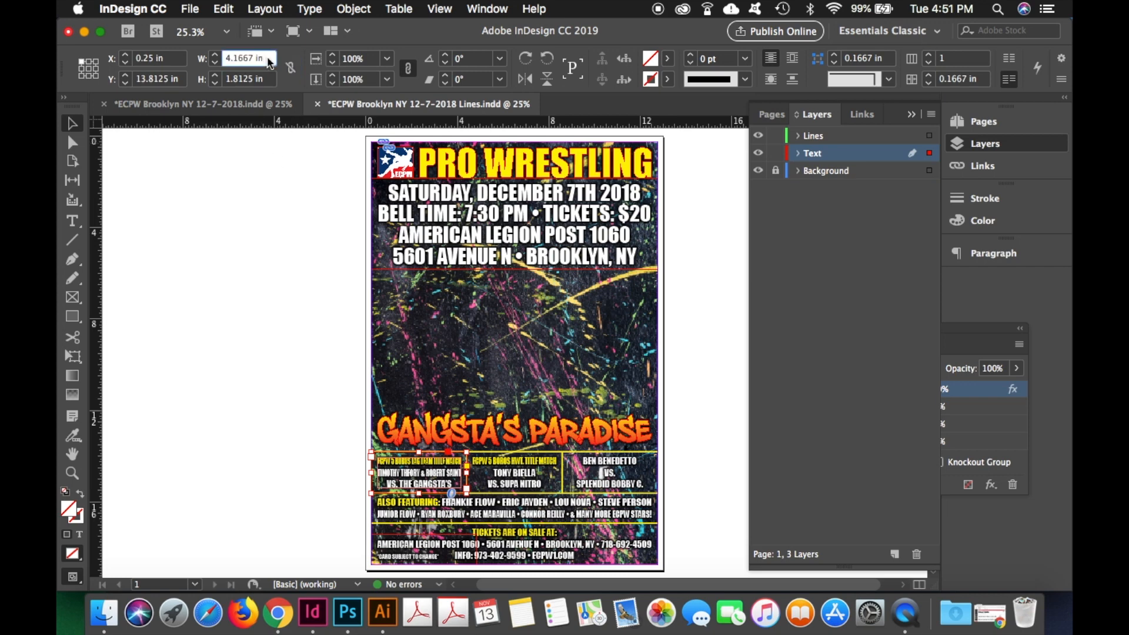
type("12.5/3")
key("Return")
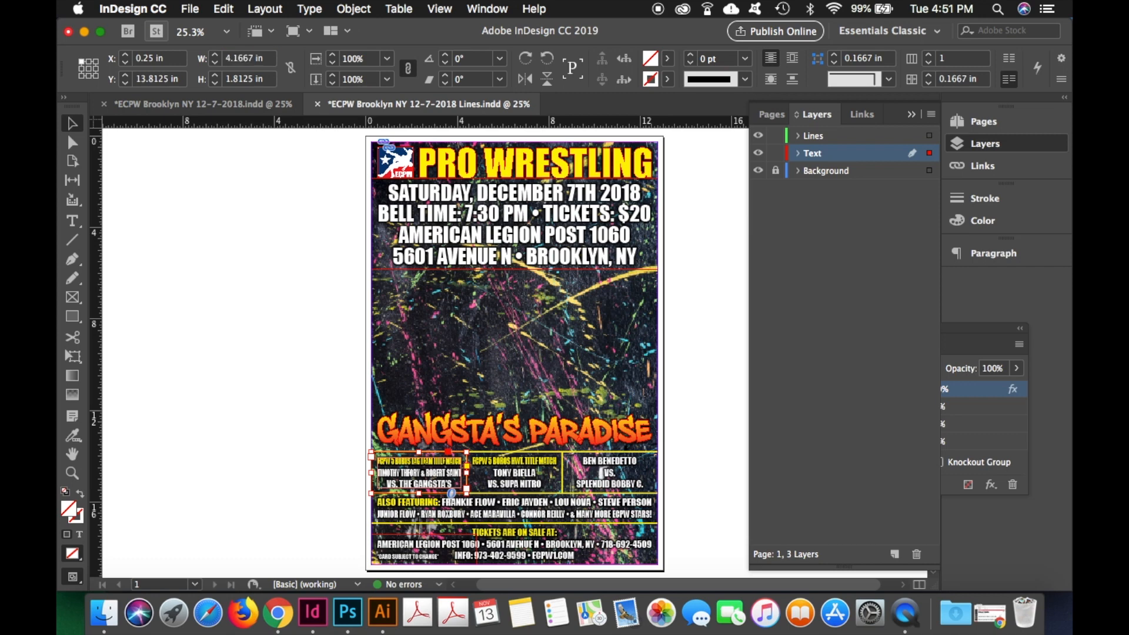
Select the heavyweight title match frame and the third match frame in turn to compare their widths with the column dividers
left_click(506, 471)
left_click(605, 473)
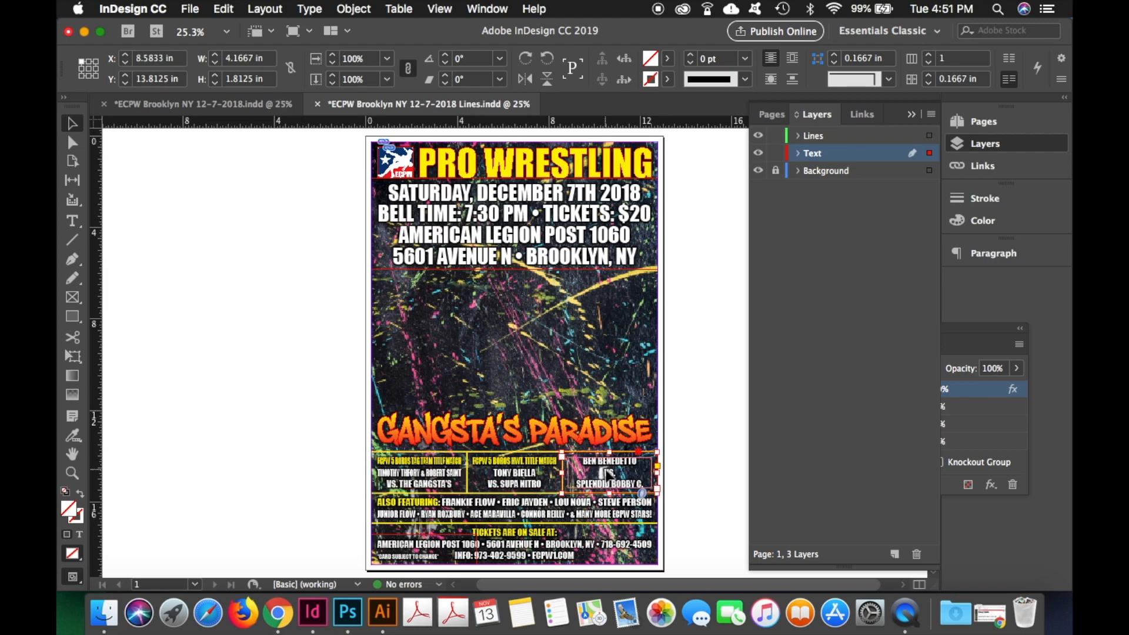
key("super+equal")
key("super+equal")
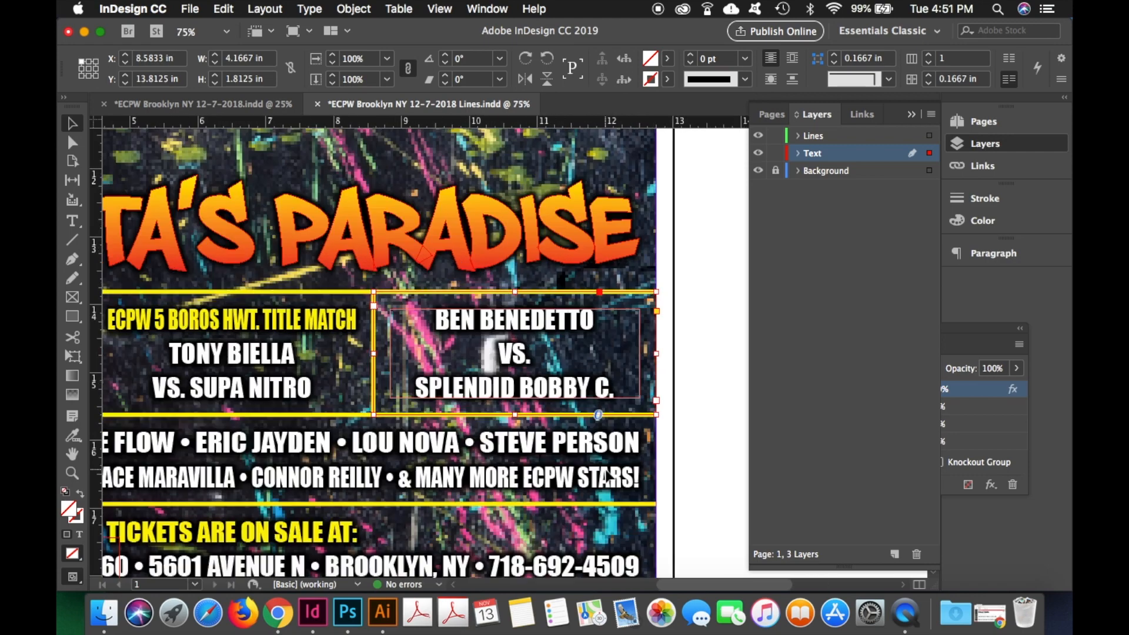
key("super+minus")
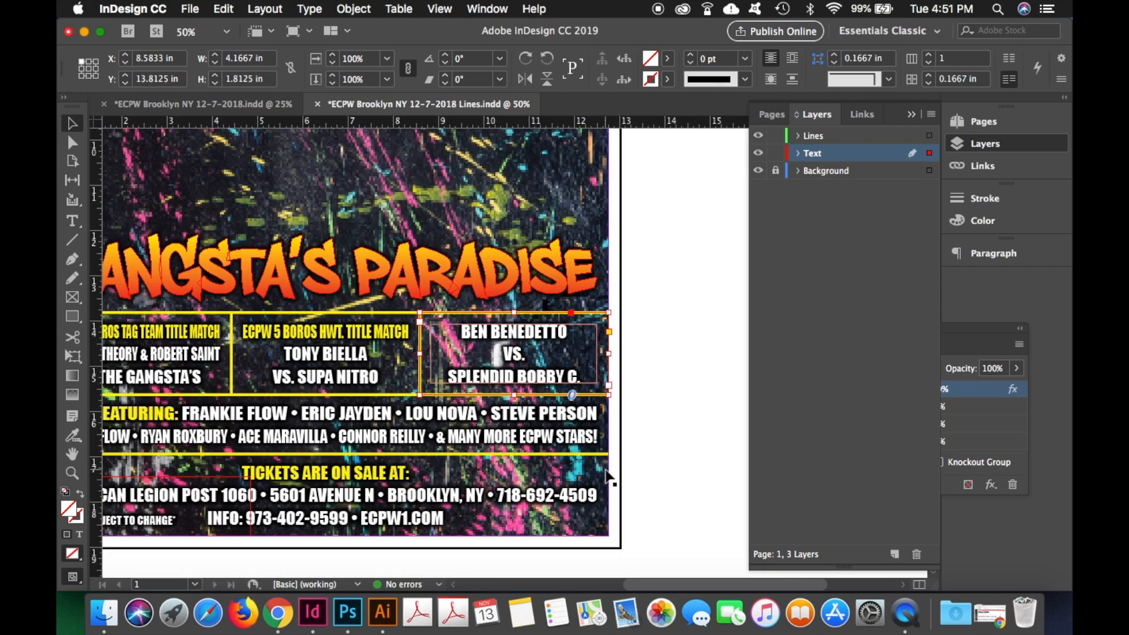
Set the display performance to High Quality Display and inspect the lower half of the flyer
left_click(440, 9)
mouse_move(546, 263)
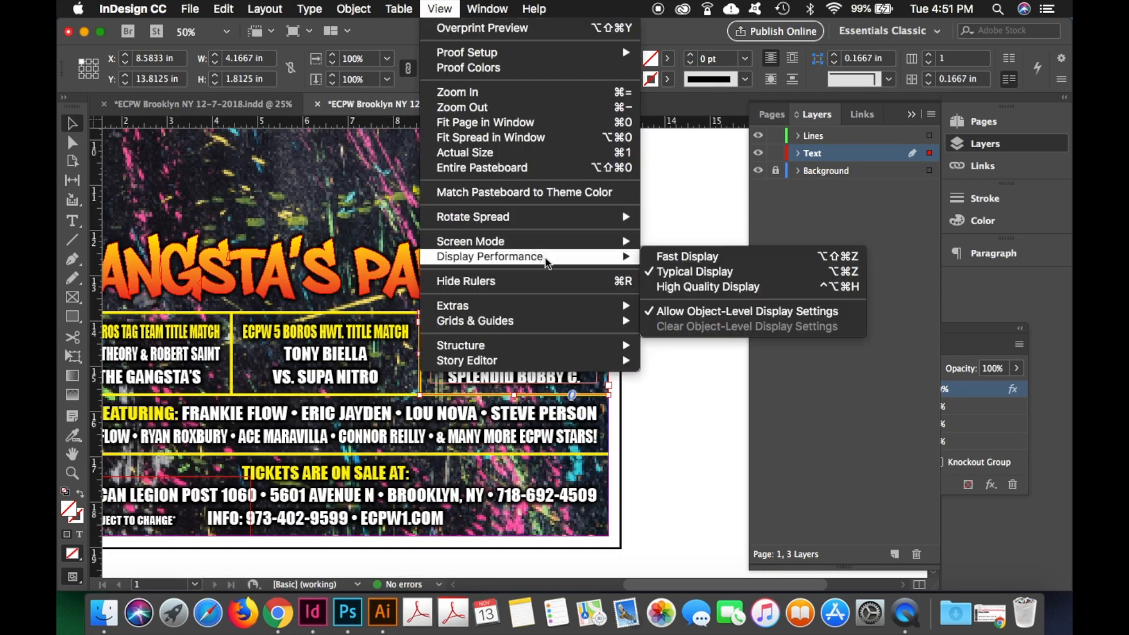
left_click(689, 288)
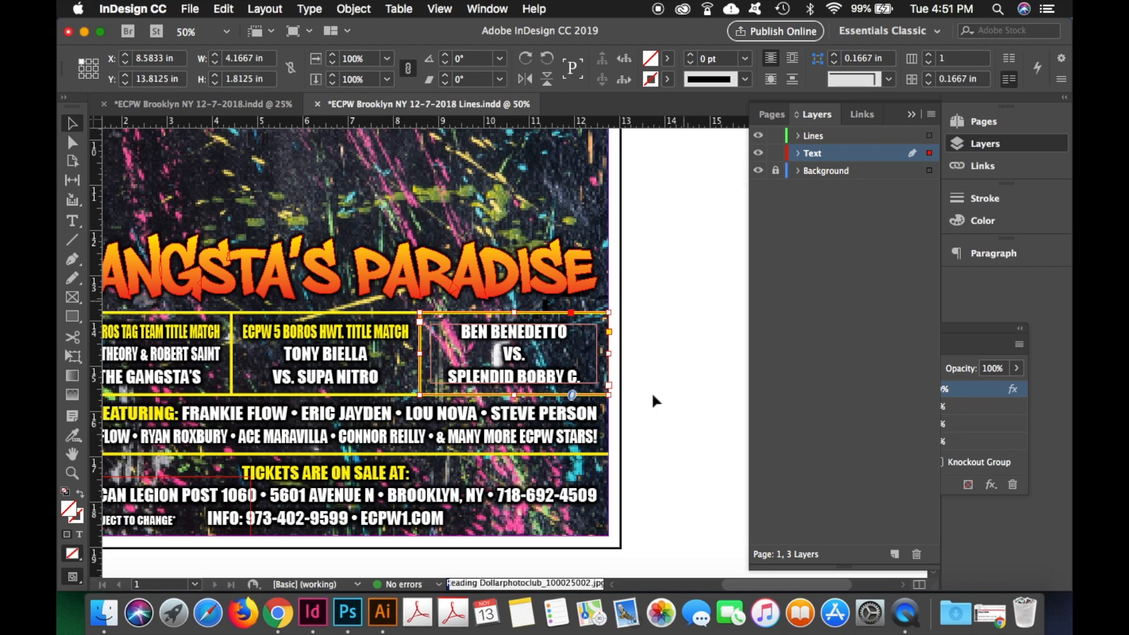
left_click_drag(739, 585, 717, 570)
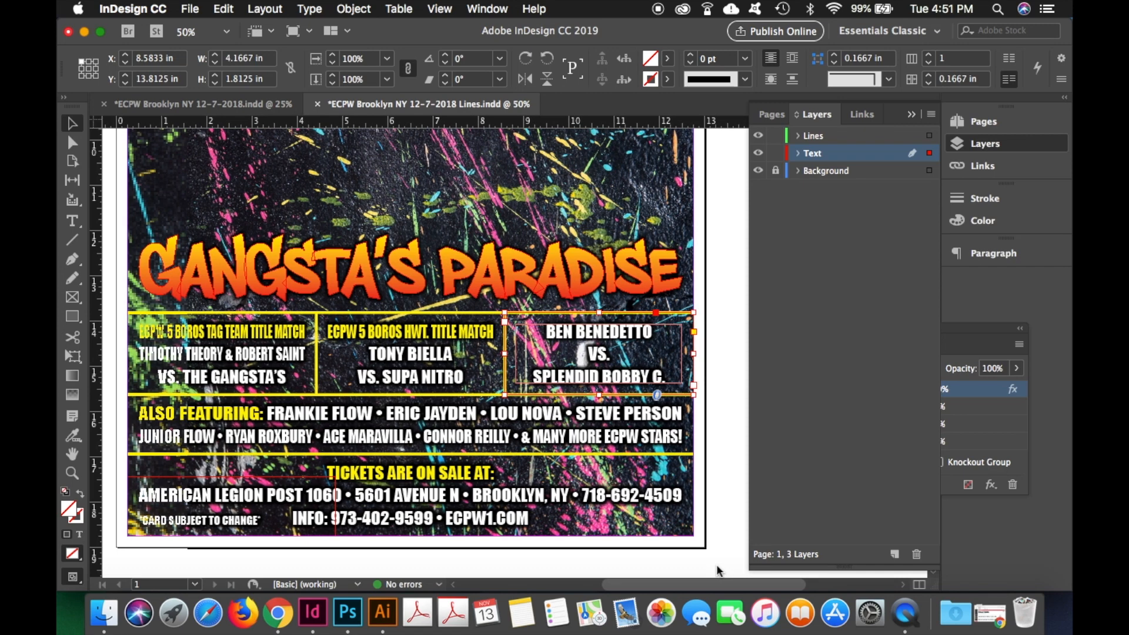
scroll(717, 570, "left", 3)
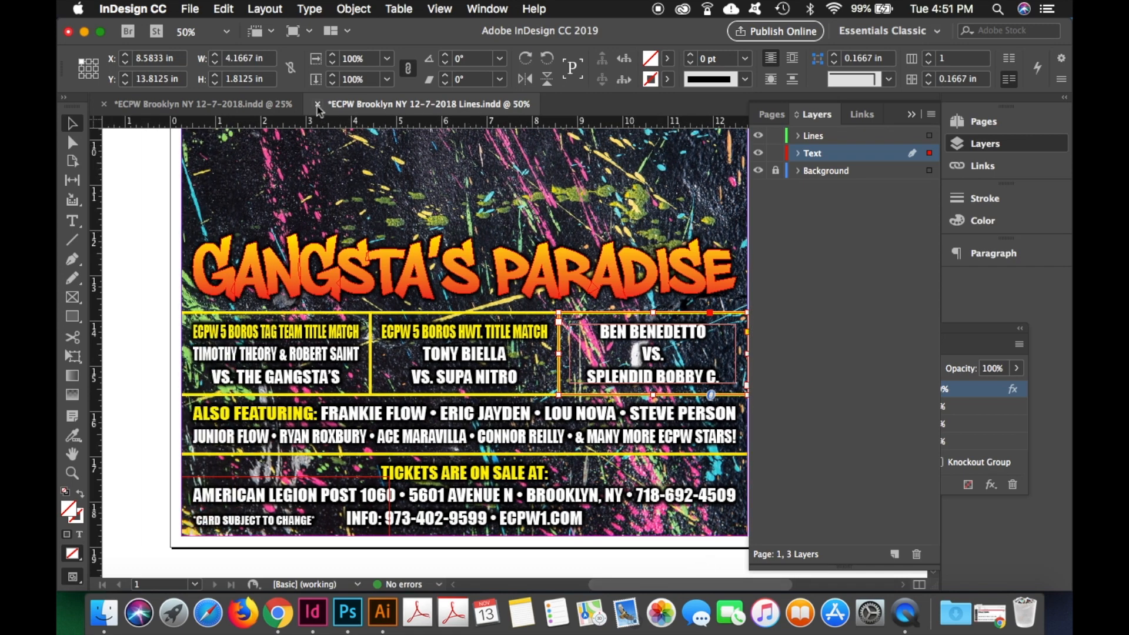
Hide the Text and Background layers to leave only the divider lines showing
left_click_drag(756, 154, 758, 172)
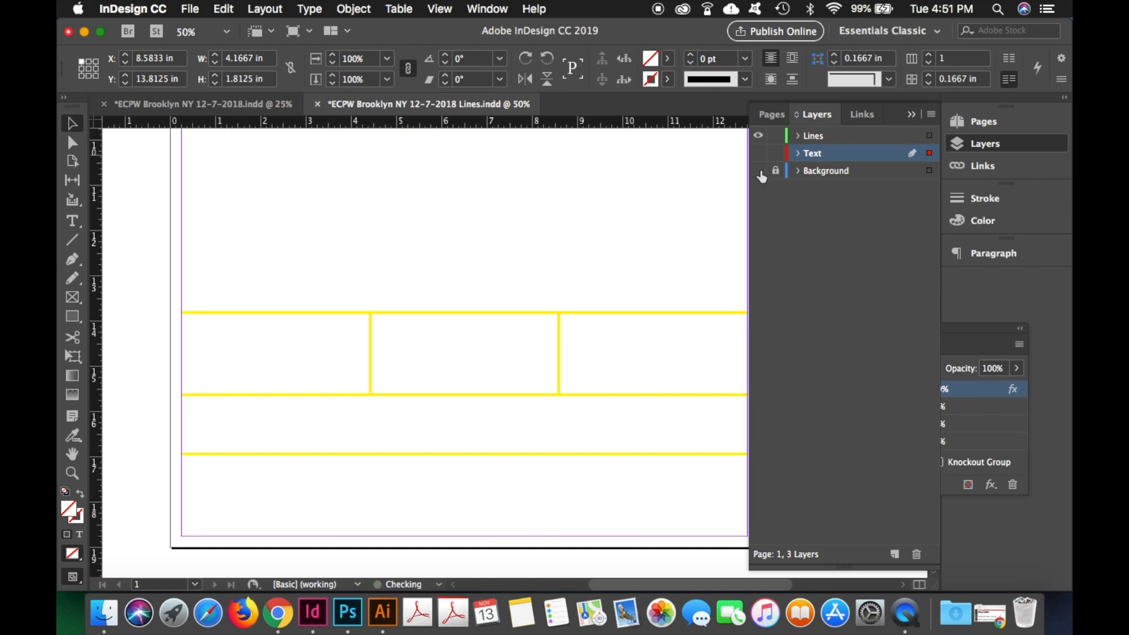
Select all divider lines and add an Outer Glow effect with Multiply blending and the [Black] swatch
key("super+a")
left_click(992, 485)
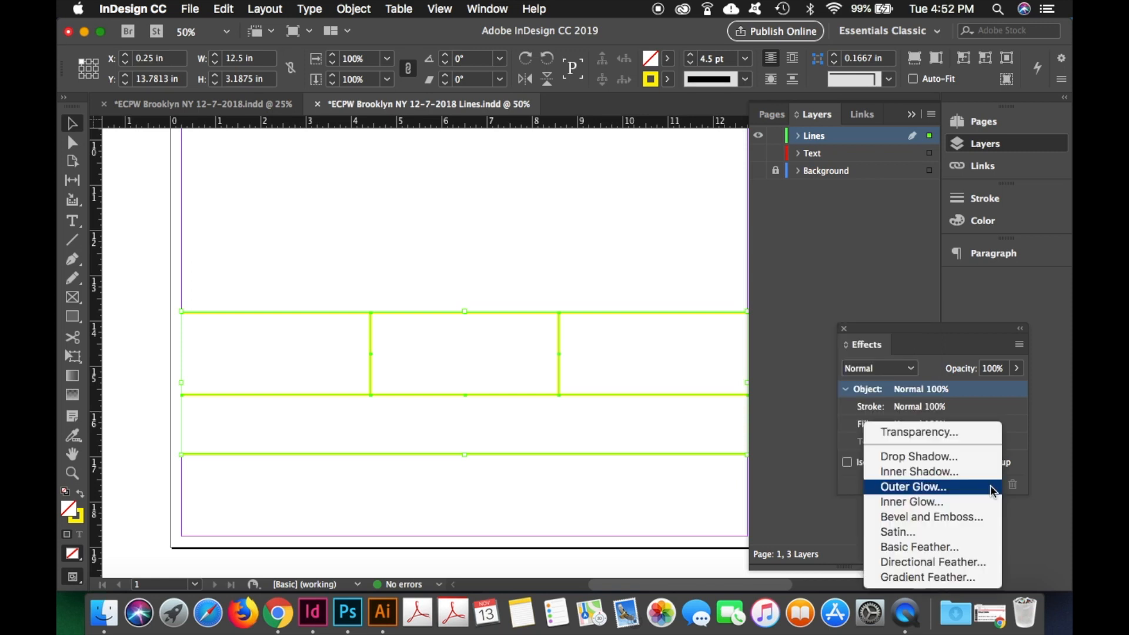
left_click(946, 487)
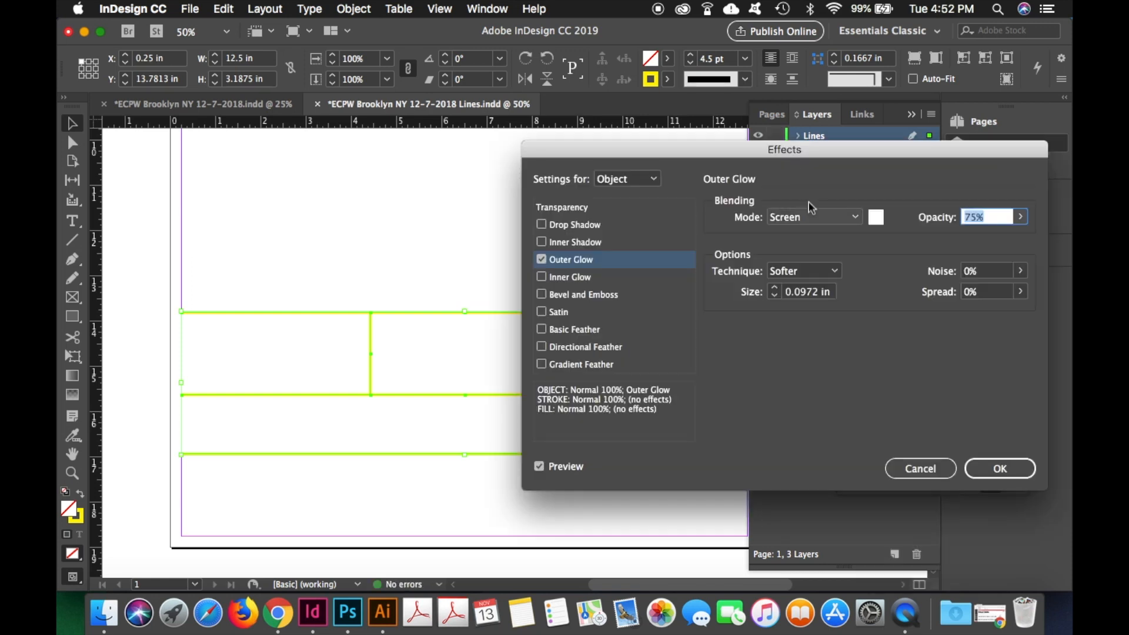
left_click(812, 217)
left_click(801, 254)
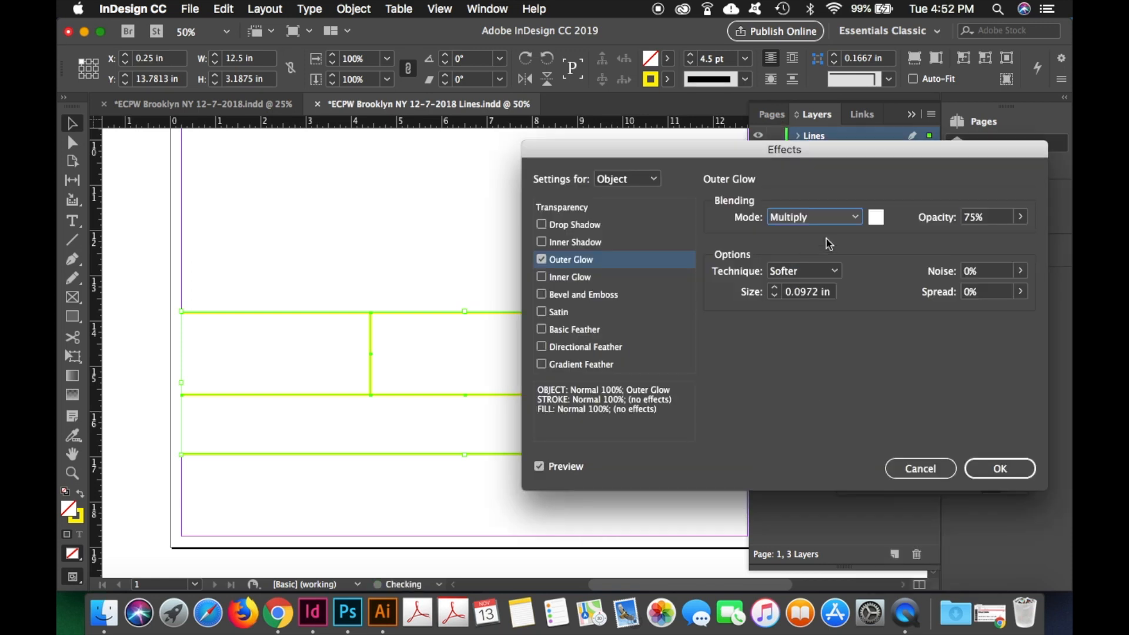
left_click(876, 218)
left_click(542, 302)
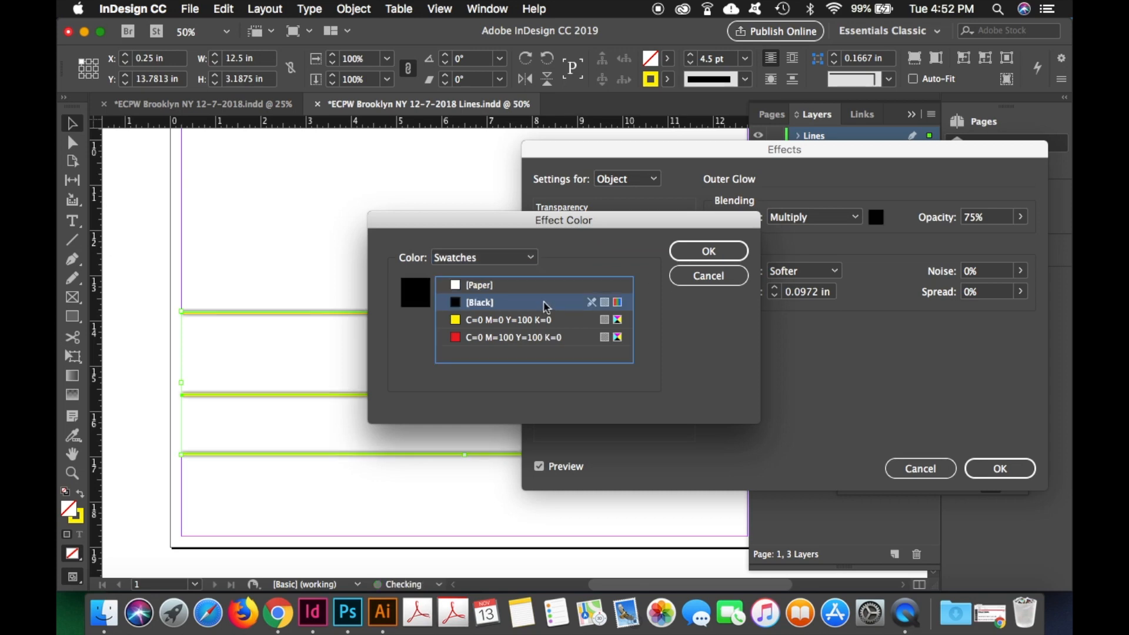
left_click(697, 253)
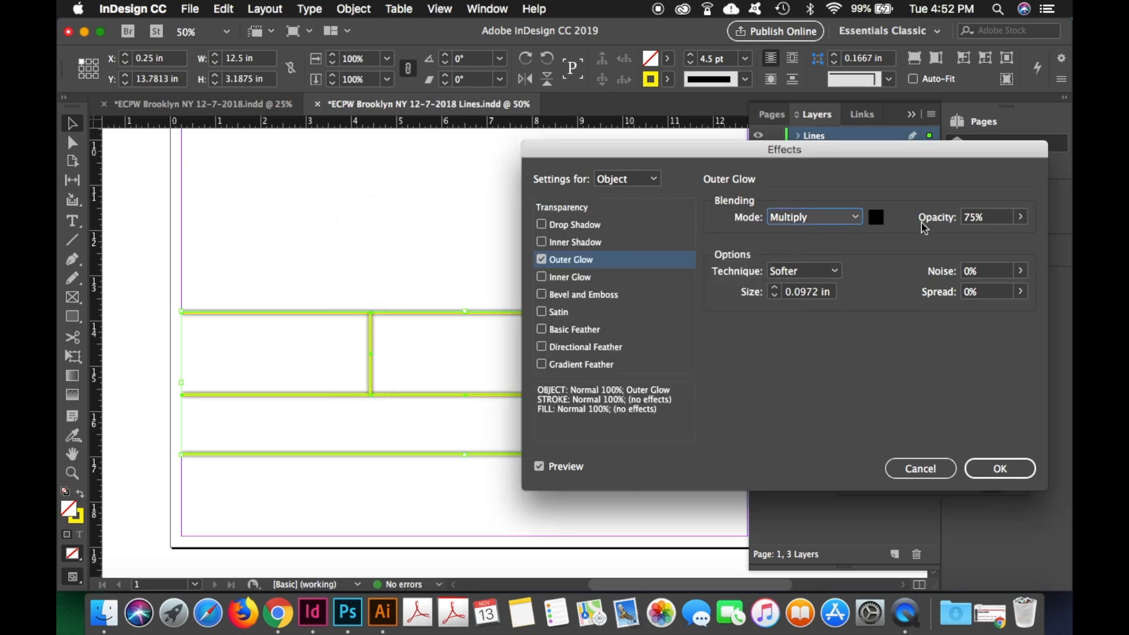
Set the divider lines' outer glow to 100% opacity and a size of 0.125 in, and apply it
double_click(990, 218)
type("100")
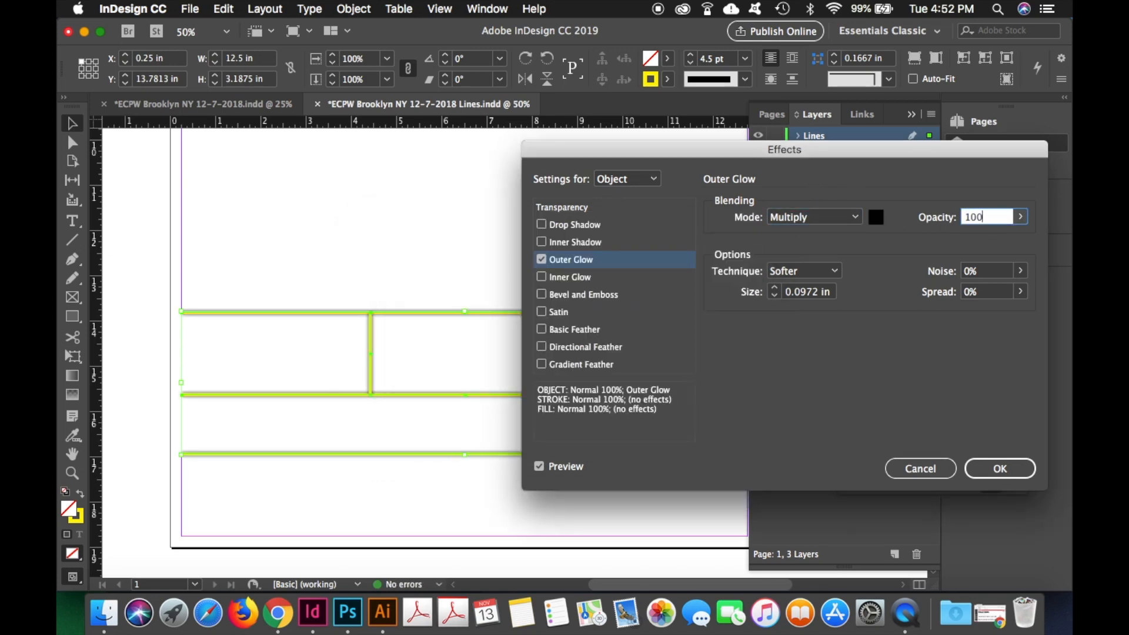
key("Tab")
type("0.125")
key("Tab")
key("Tab")
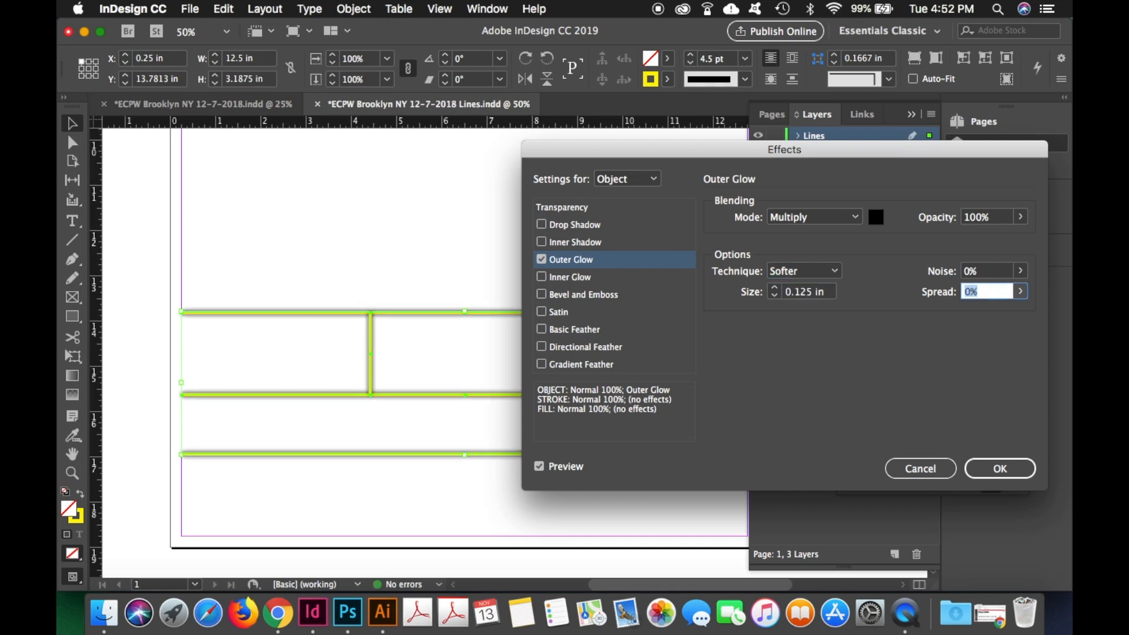
key("Return")
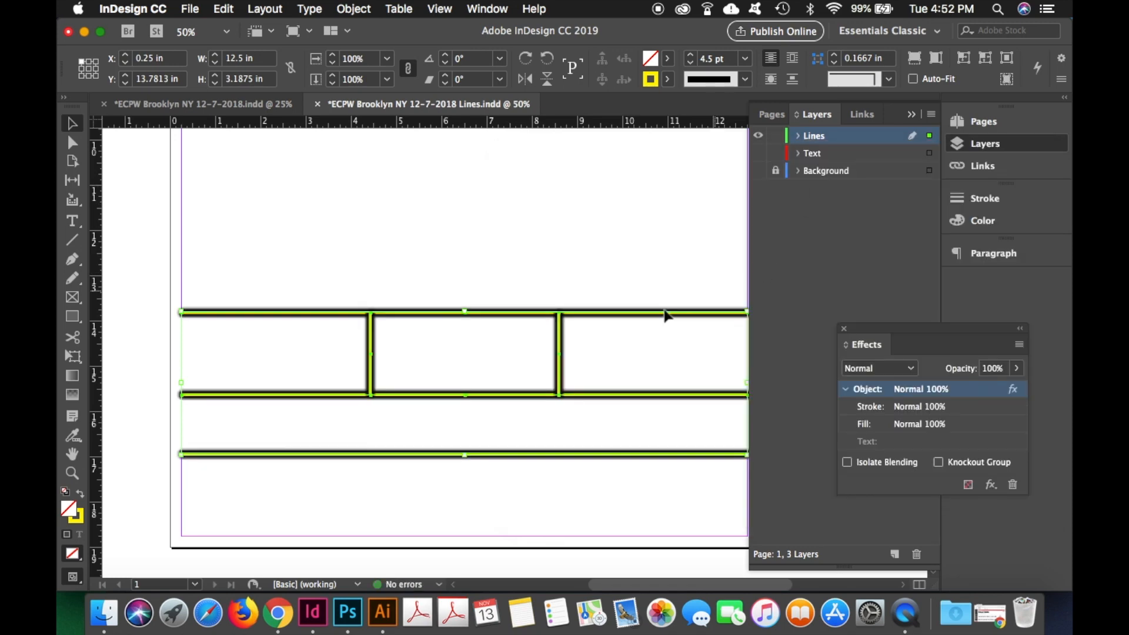
Deselect the divider lines and examine how their glows overlap where the first vertical divider meets the horizontal lines
left_click(486, 290)
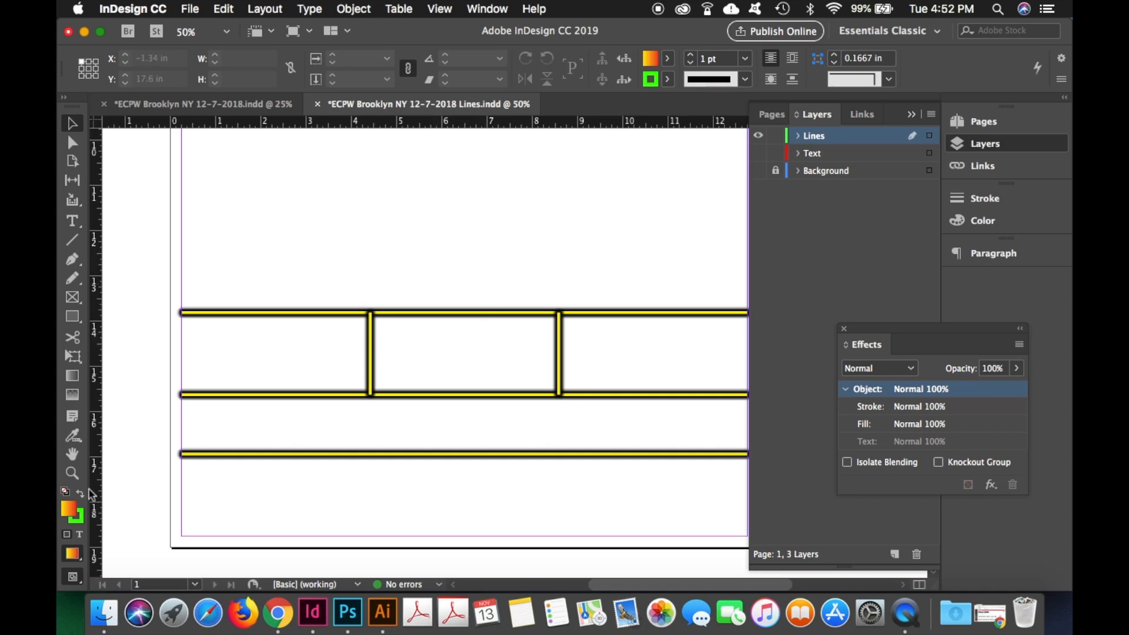
left_click(72, 472)
left_click_drag(317, 285, 421, 436)
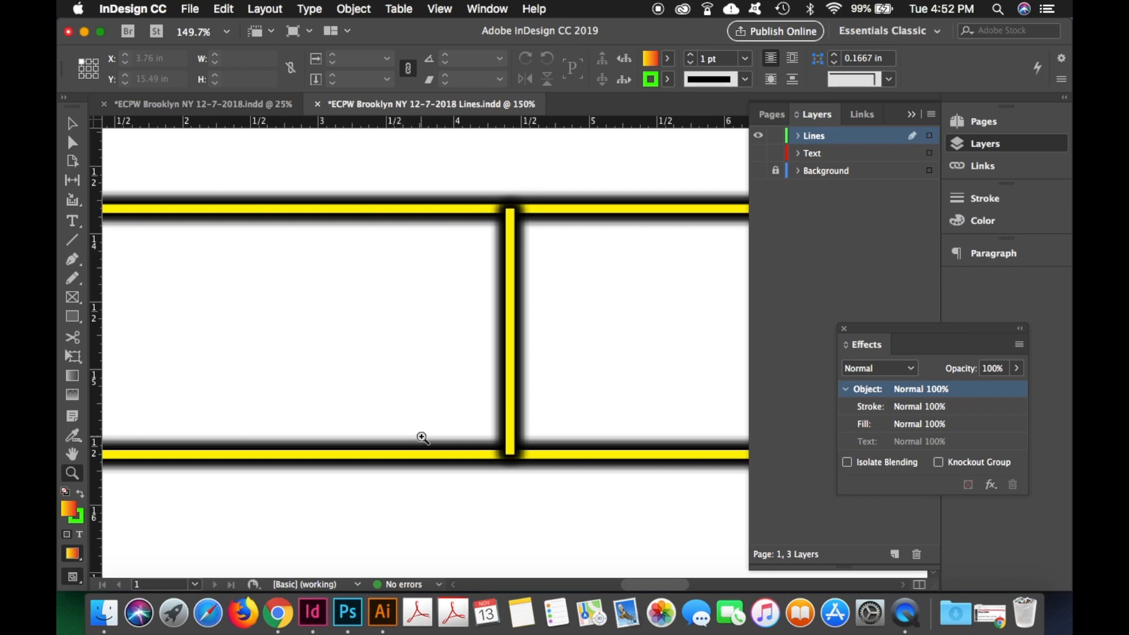
Close the lines document without saving, then hide the flyer's Text layer to inspect the first column divider
key("super+w")
left_click(570, 330)
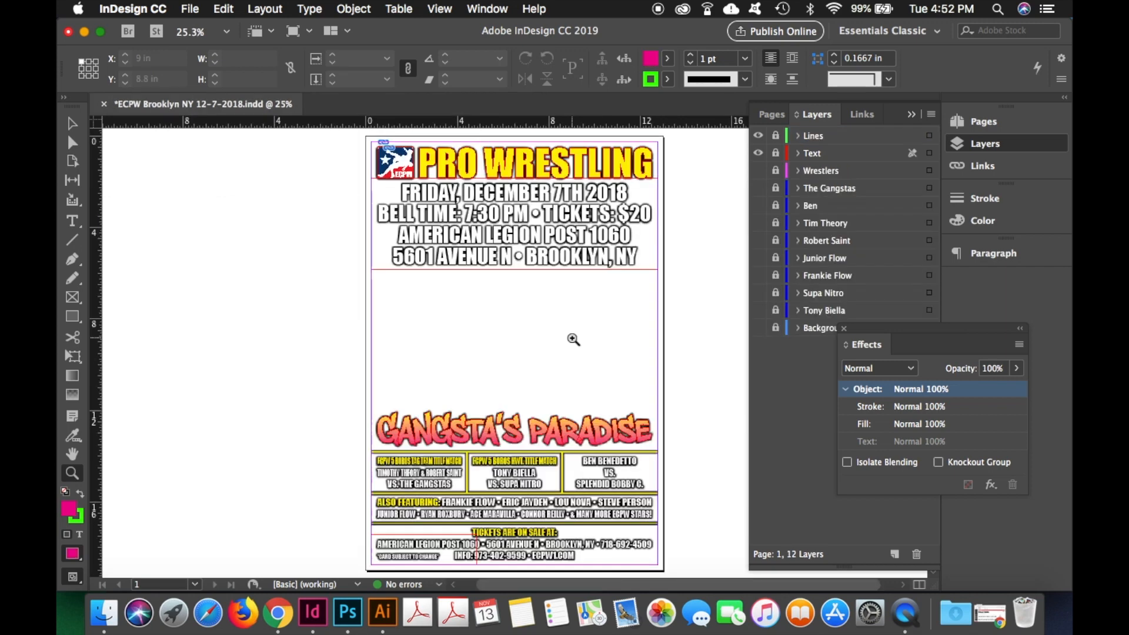
left_click(759, 153)
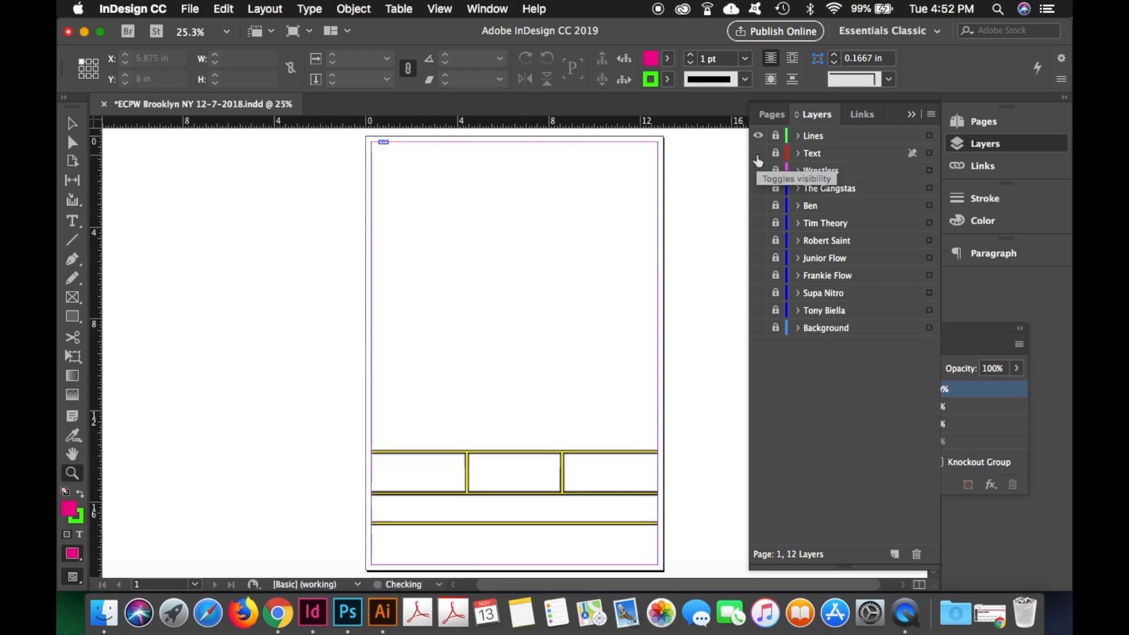
left_click_drag(428, 436, 511, 523)
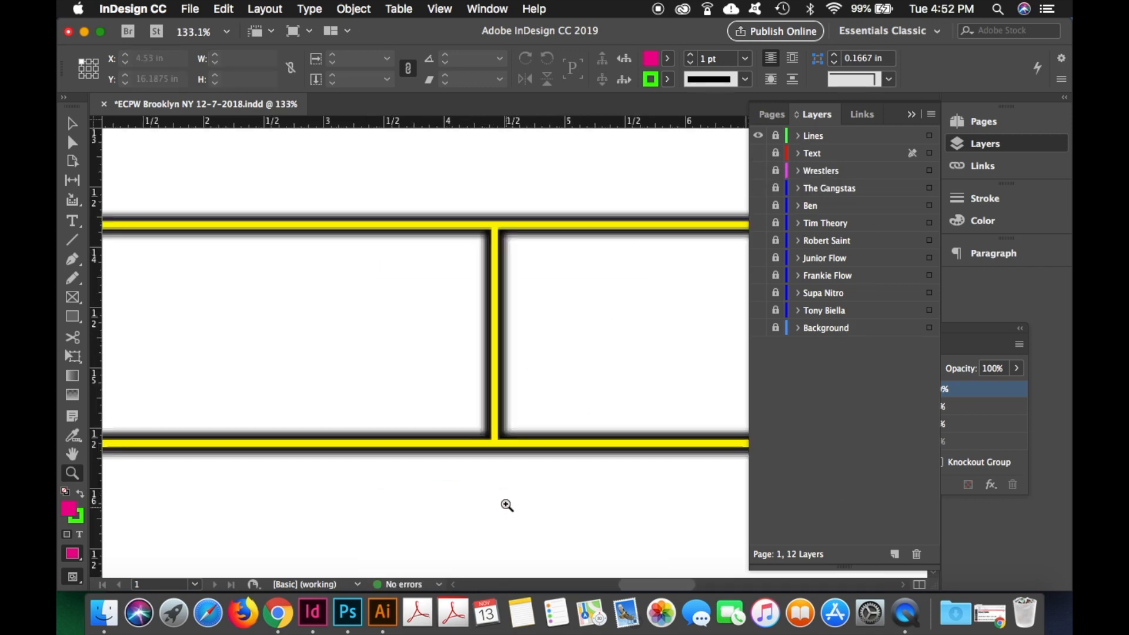
Load ECPW Brooklyn NY 12-7-2018 Lines.indd for placing from the Links folder inside the Desktop's ECPW Brooklyn NY 12-7-2018 folder
left_click(190, 9)
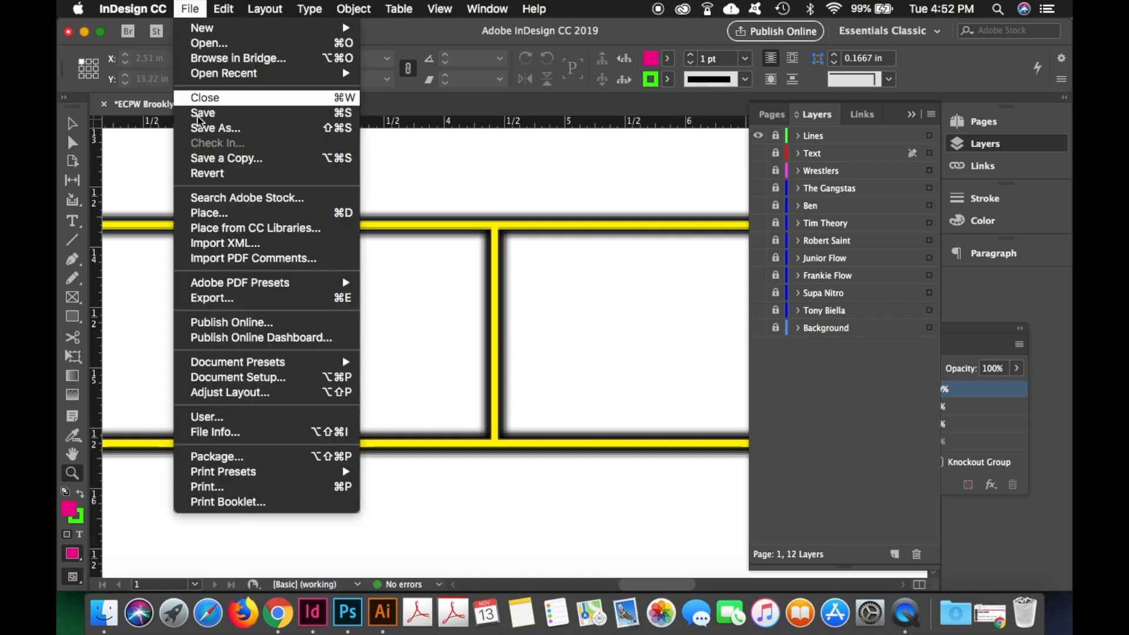
left_click(216, 213)
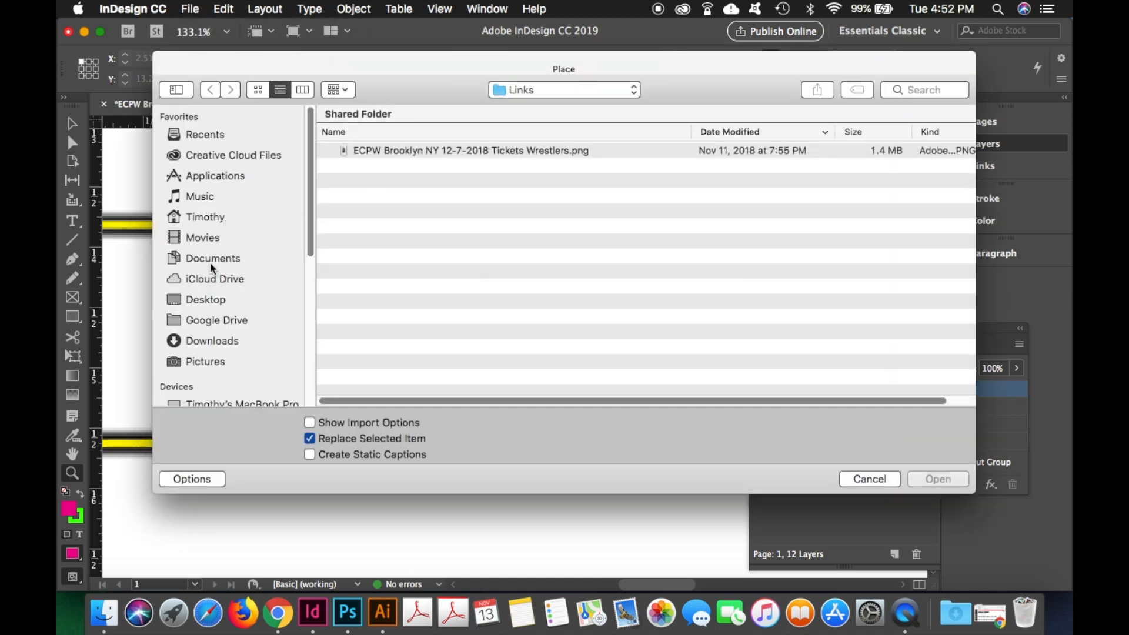
left_click(207, 301)
double_click(400, 152)
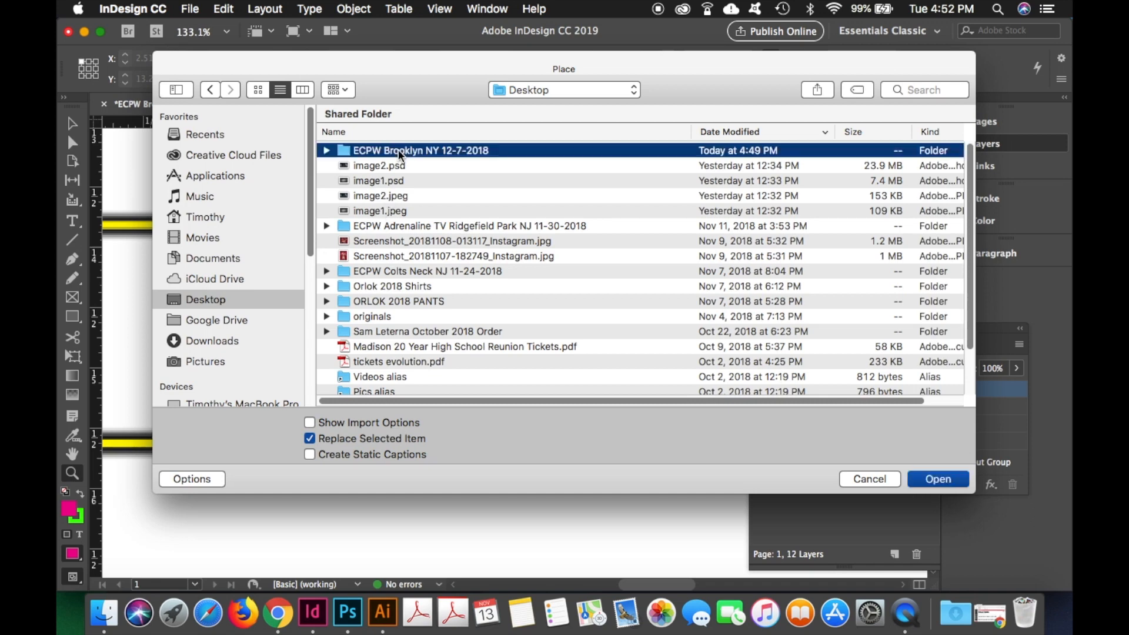
double_click(365, 152)
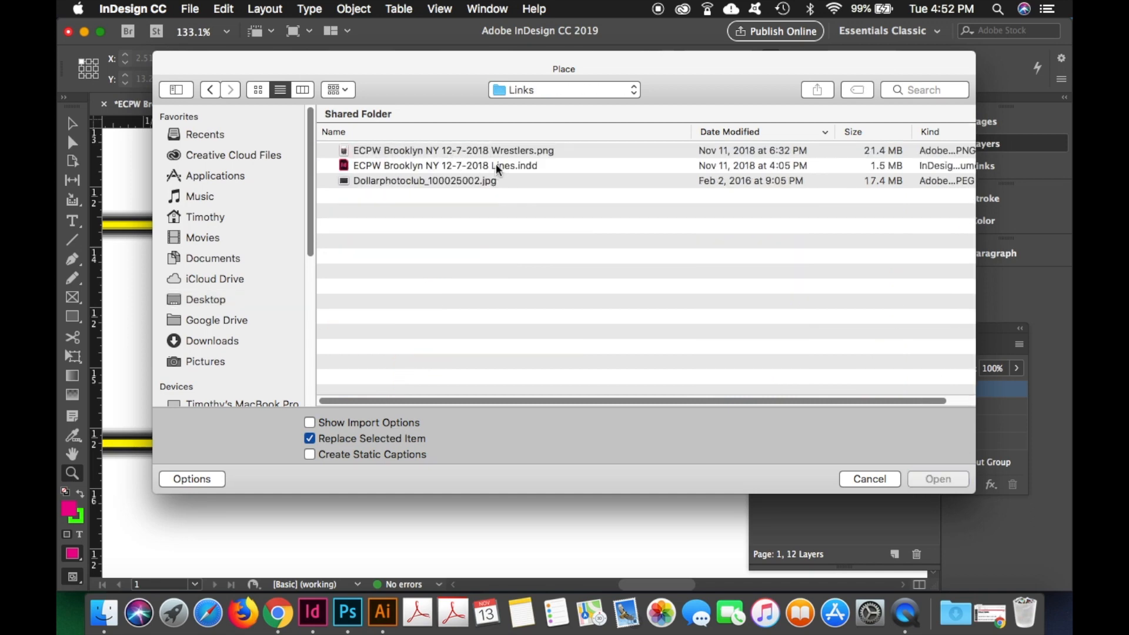
left_click(496, 169)
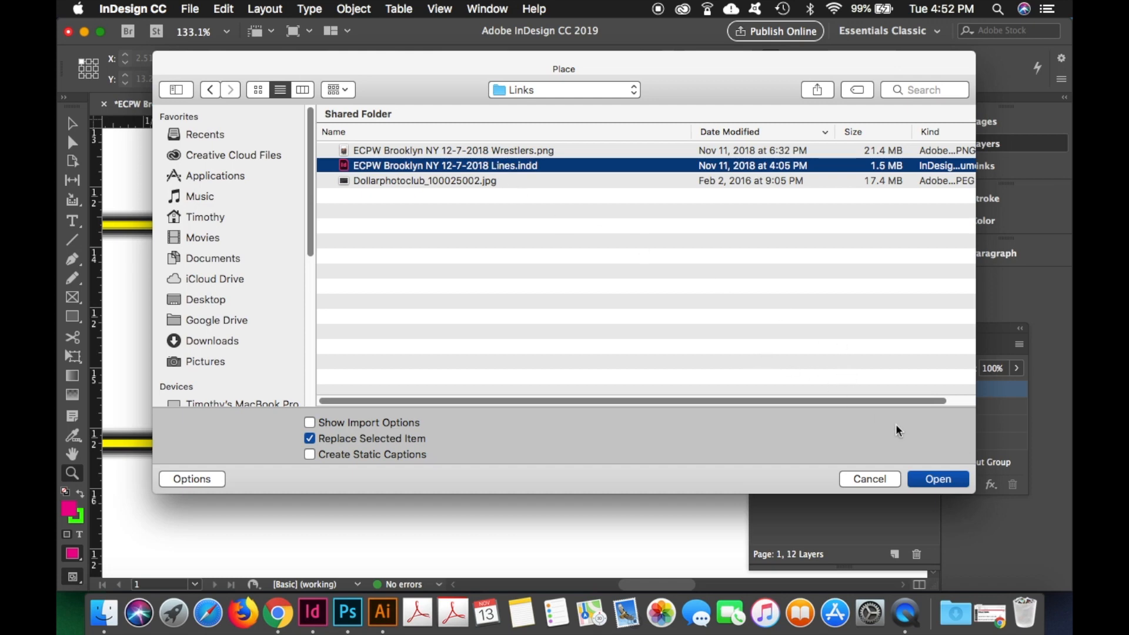
left_click(876, 482)
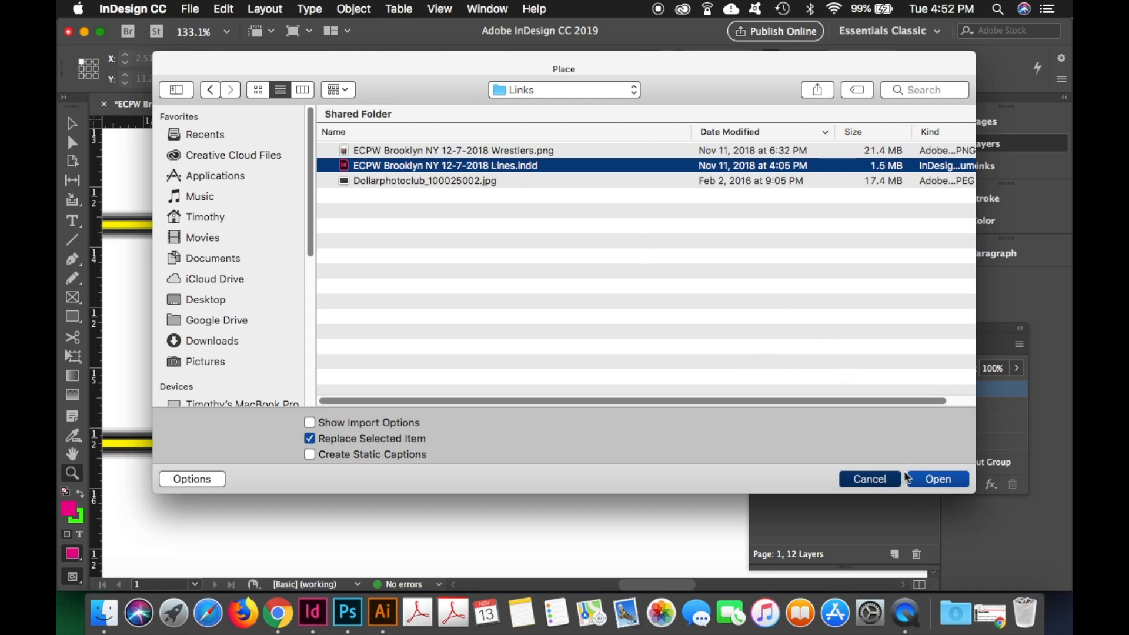
left_click(922, 480)
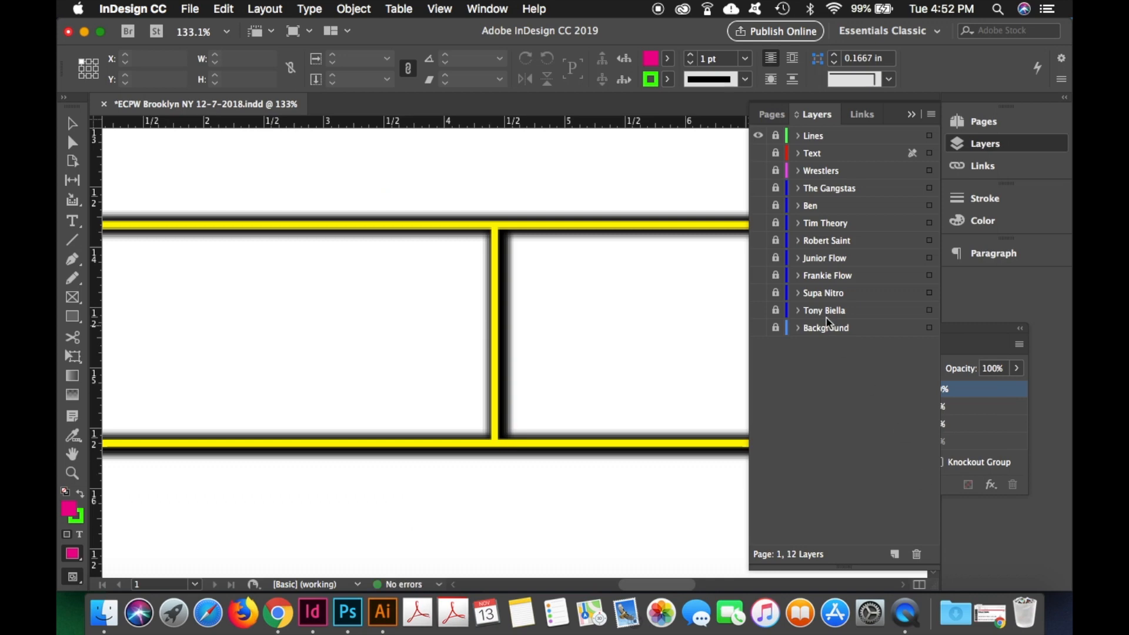
Unlock and activate the Lines layer, then place the loaded lines document at about X -4.3 in, Y 4.25 in
key("super+0")
left_click(776, 137)
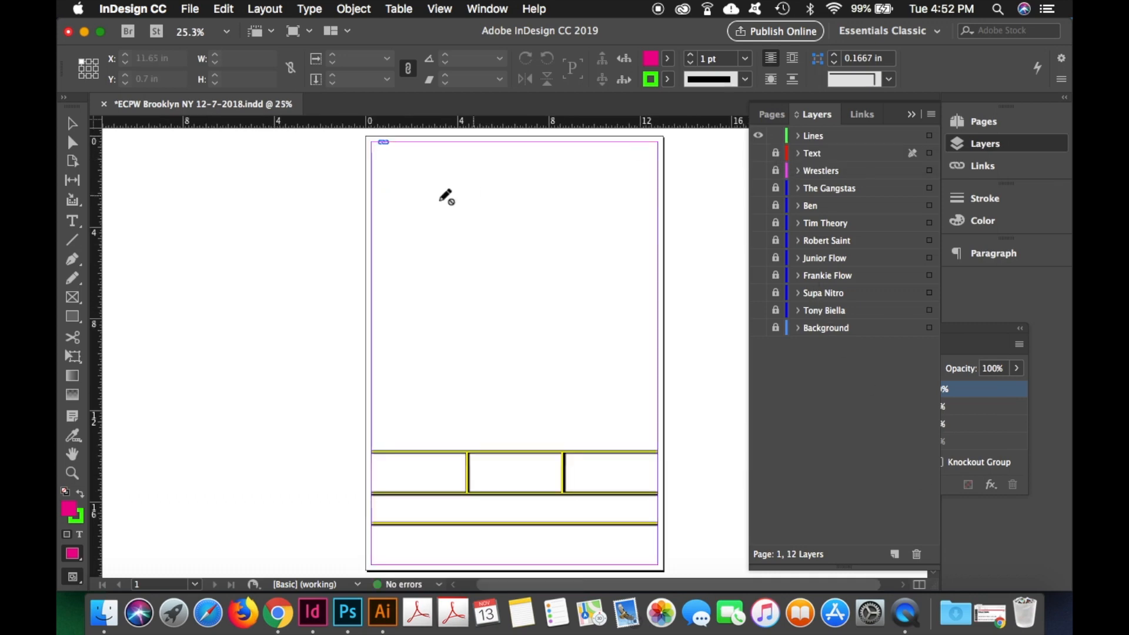
left_click(850, 139)
left_click(268, 233)
Delete the old lines graphic that covers the page, keeping the newly placed copy
key("z")
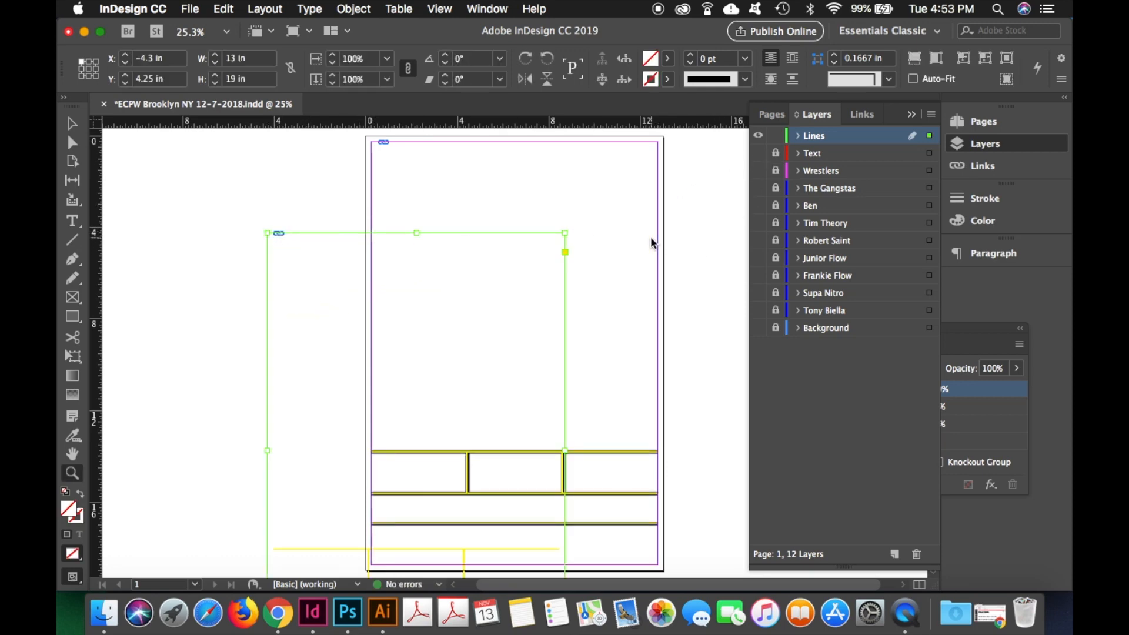
left_click(647, 236)
left_click(77, 130)
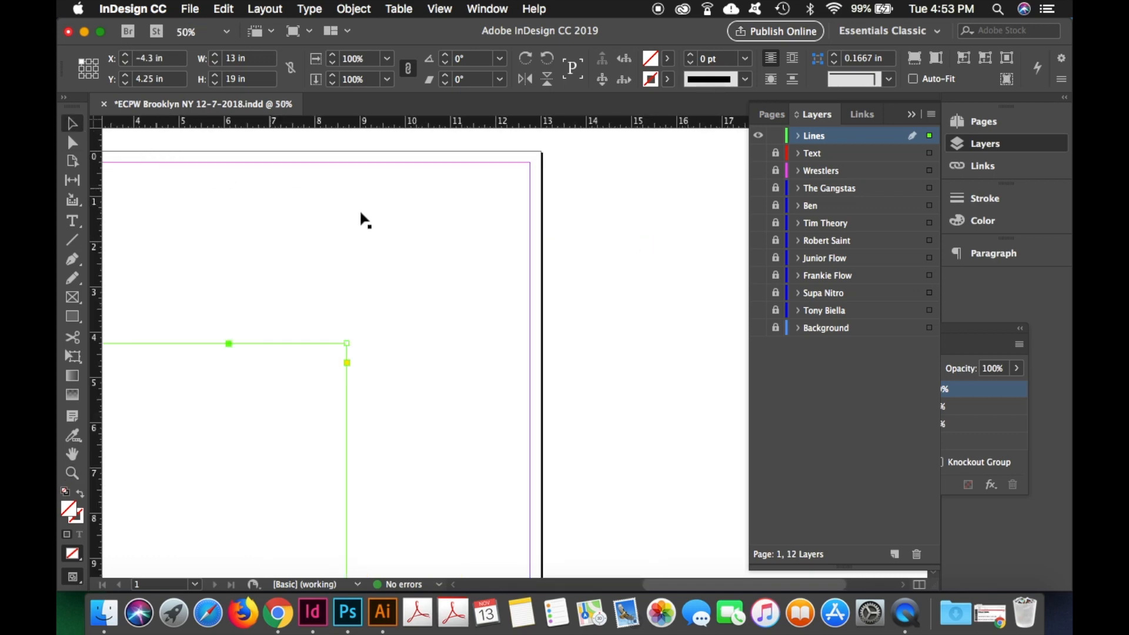
left_click(438, 239)
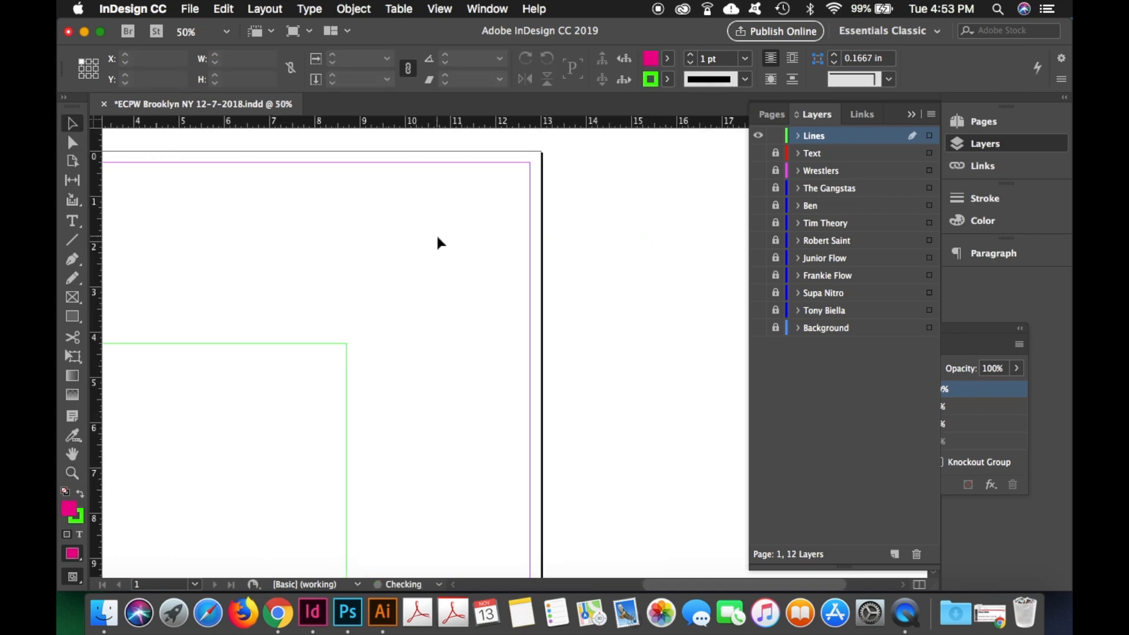
Select the newly placed lines frame and set its center position to X 6.5 in, Y 9.5 in
key("super+0")
left_click(405, 285)
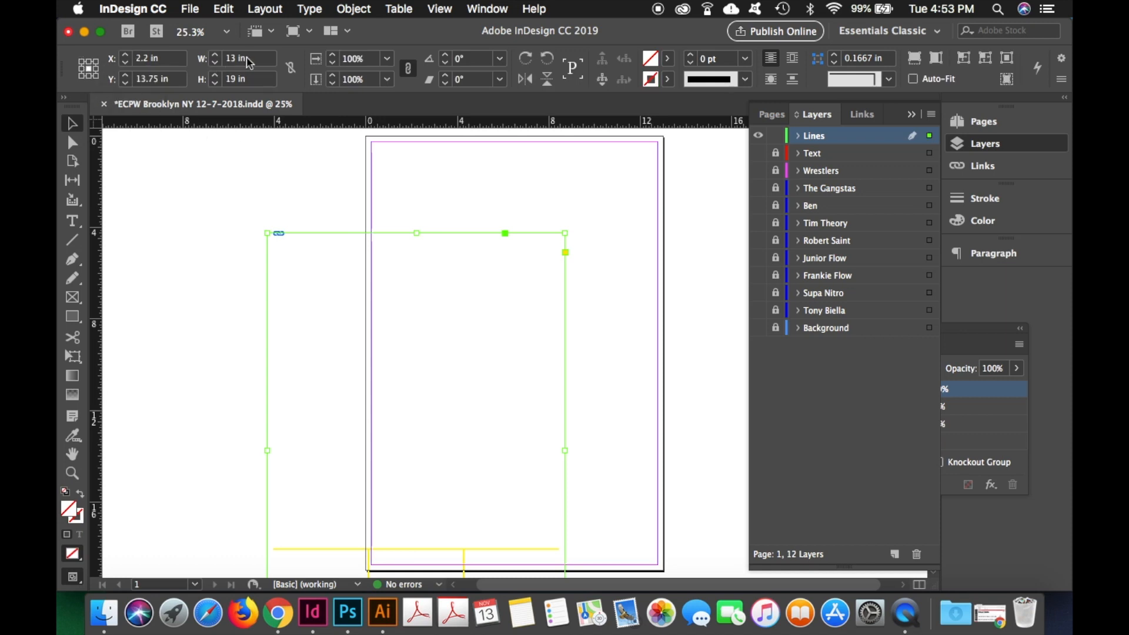
left_click(176, 58)
type("6.5")
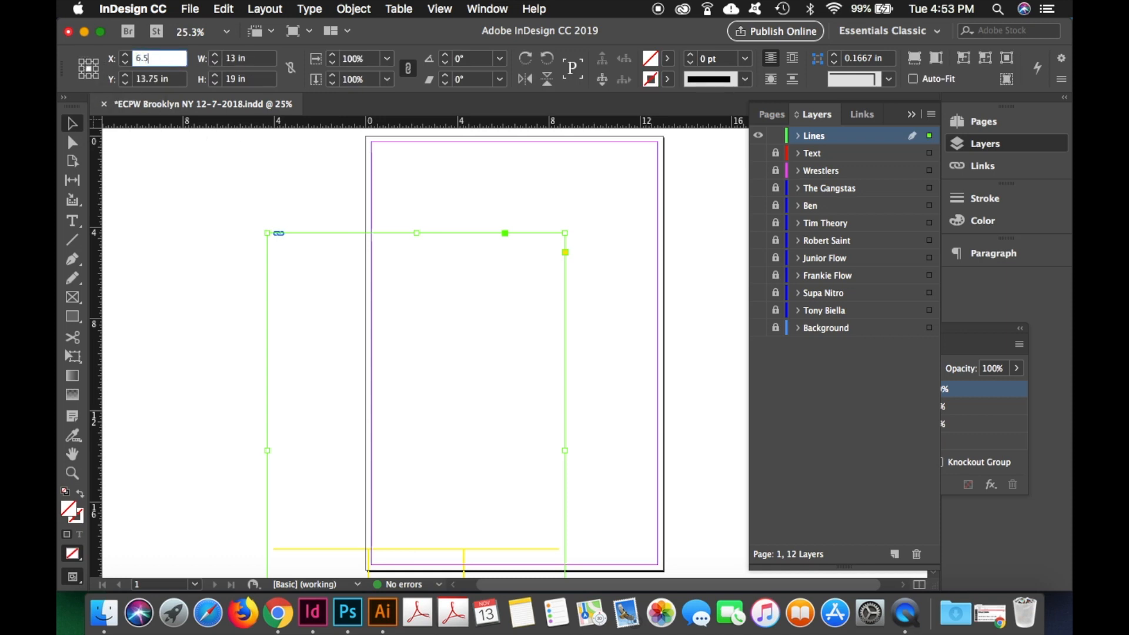
key("Tab")
type("9.5")
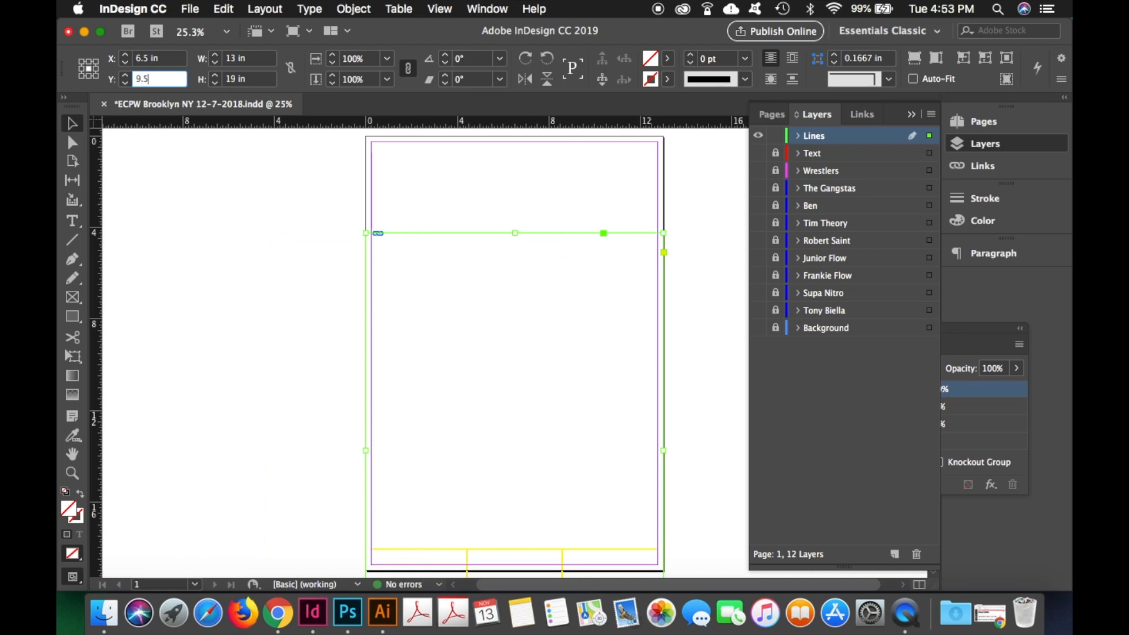
Set the lines frame's width to 12.5 in and its height to 18.5 in
key("Tab")
type("12.5")
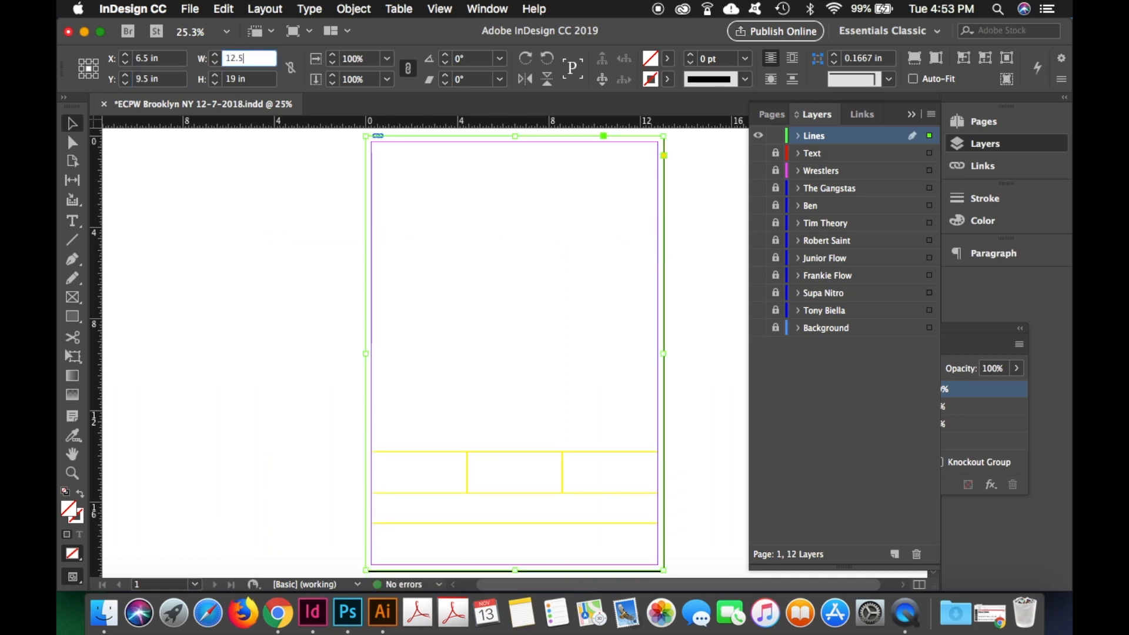
key("Tab")
type("18.5")
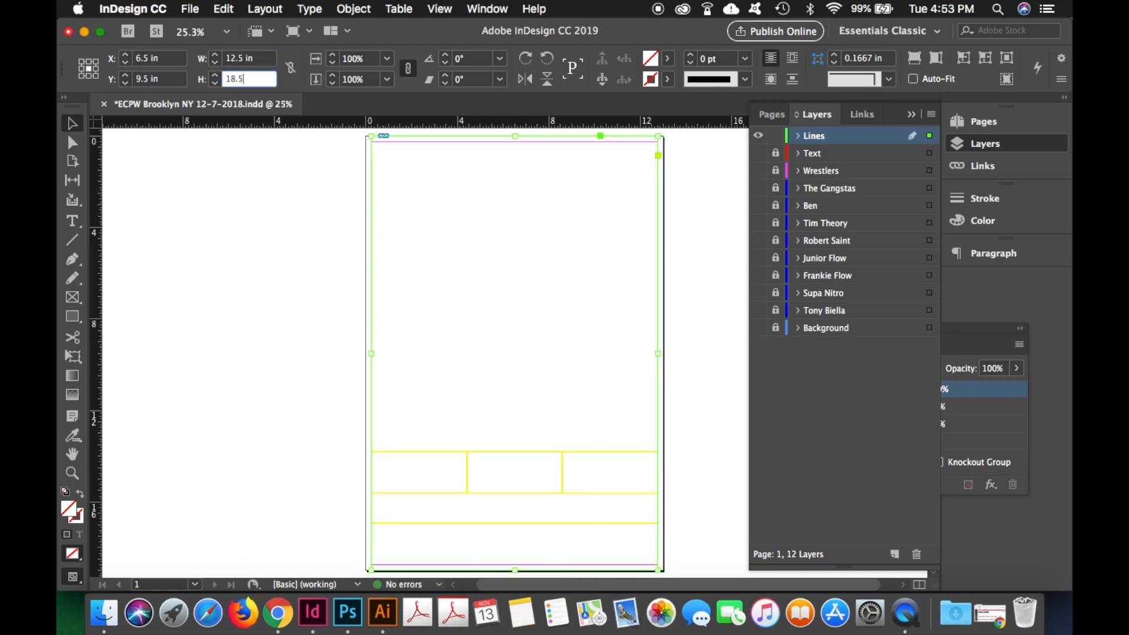
key("Tab")
Select the linked graphic inside the lines frame and add an Outer Glow effect to it
left_click(71, 146)
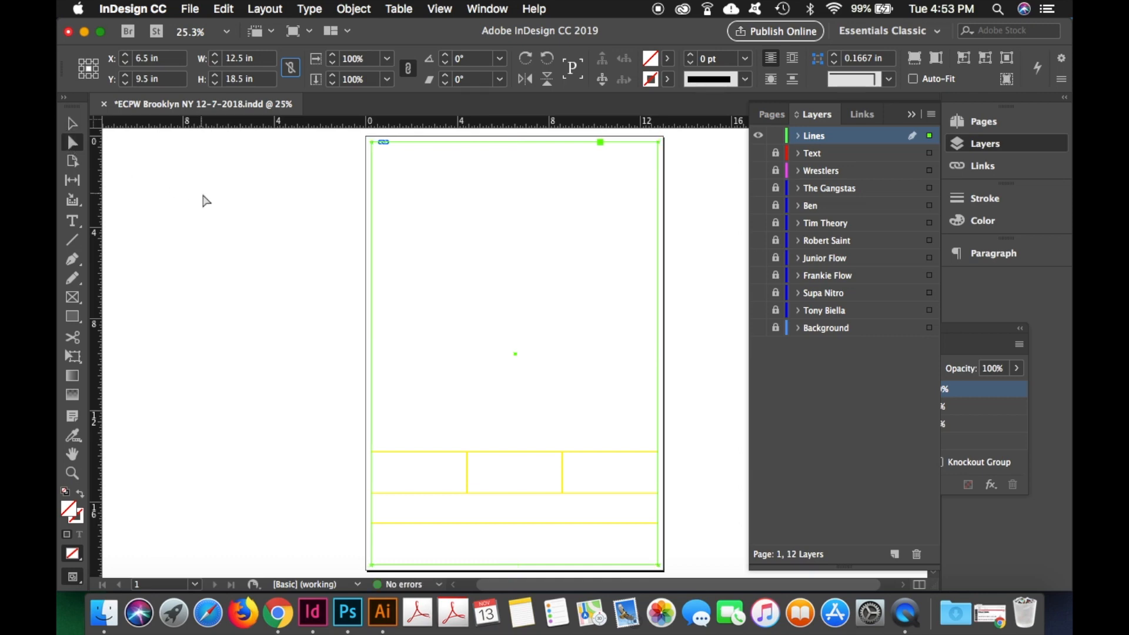
left_click(204, 196)
left_click(491, 273)
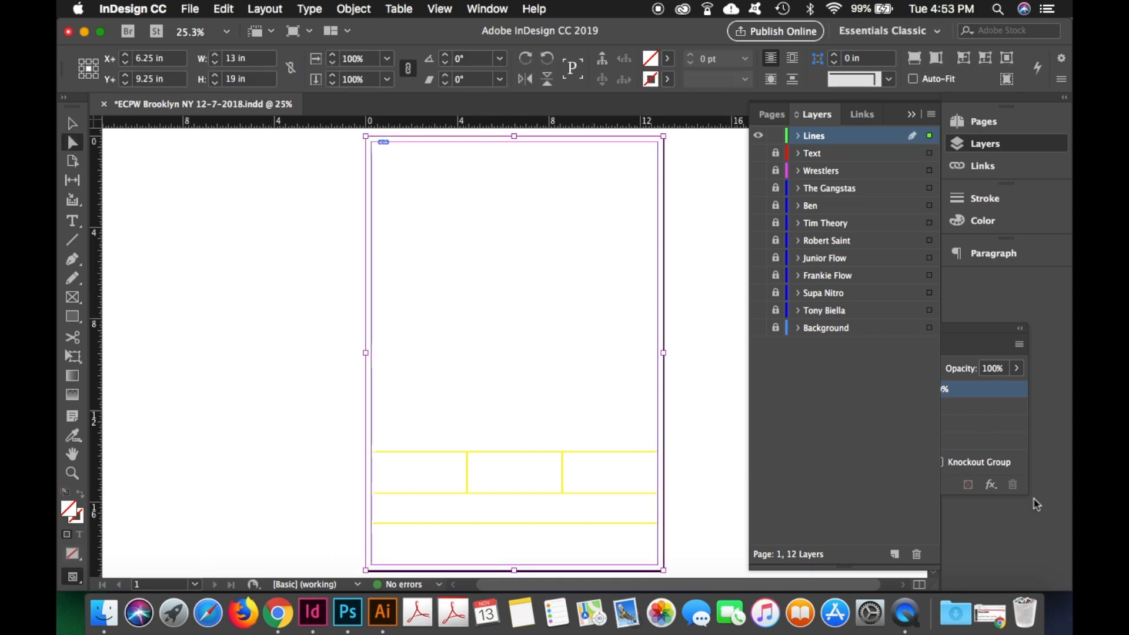
left_click(991, 485)
left_click(961, 488)
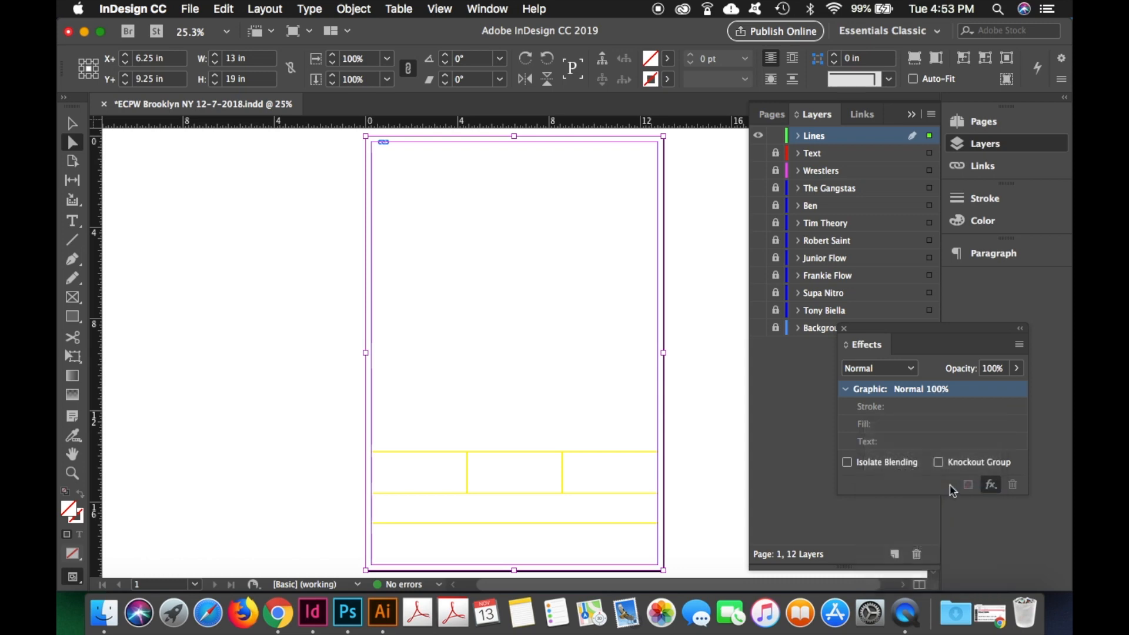
Set the graphic's outer glow to Multiply blending with the [Black] swatch as its color
left_click(797, 219)
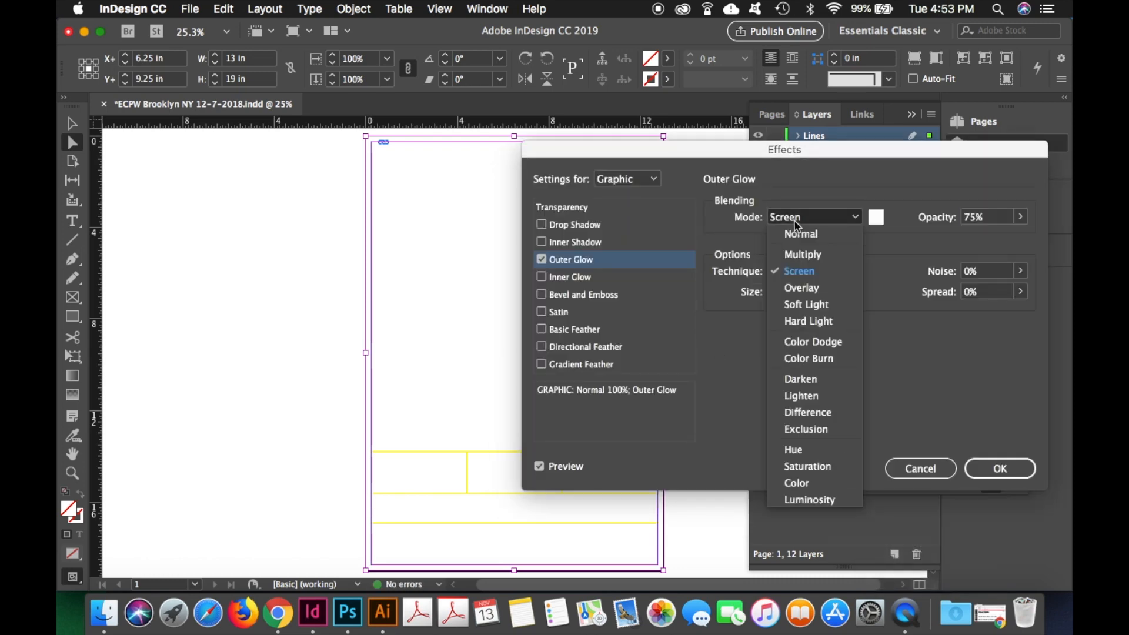
left_click(798, 255)
left_click(876, 218)
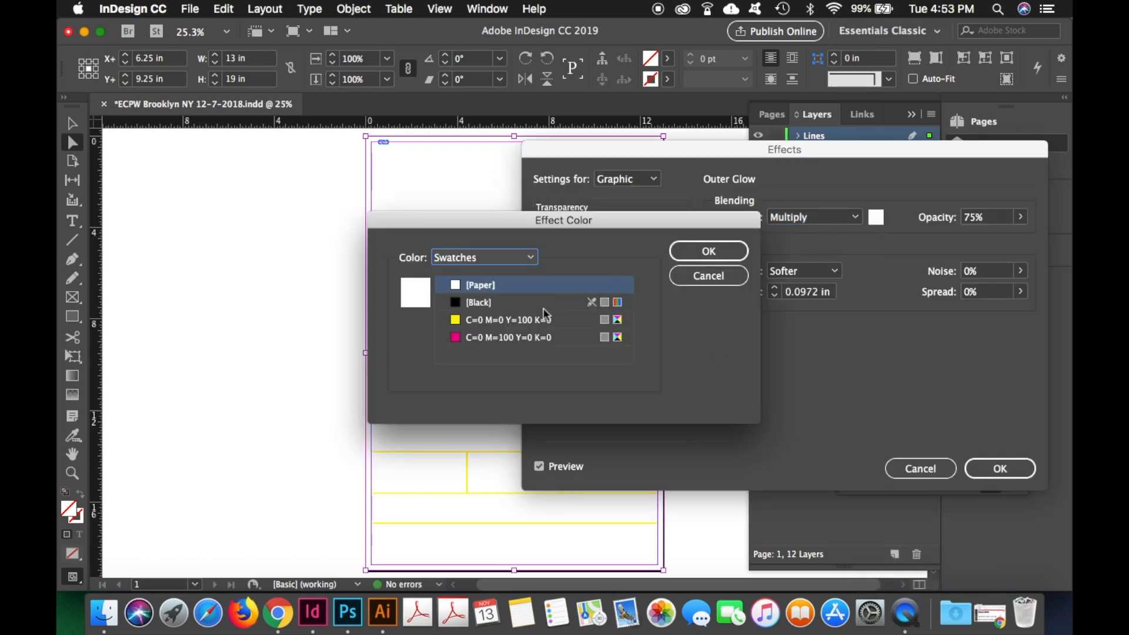
left_click(612, 301)
left_click(709, 251)
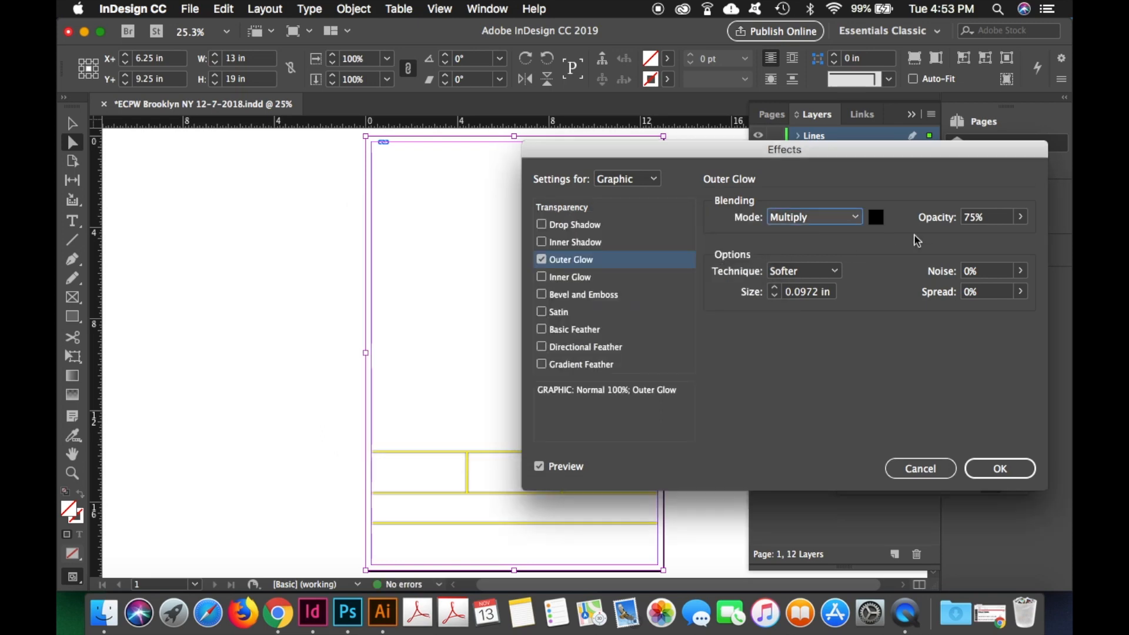
Set the outer glow to 100% opacity, 0.125 in size and 50% spread, and apply the effect to the linked graphic
left_click(991, 217)
type("100")
key("Tab")
key("Tab")
type("0.125 in")
key("Tab")
key("Tab")
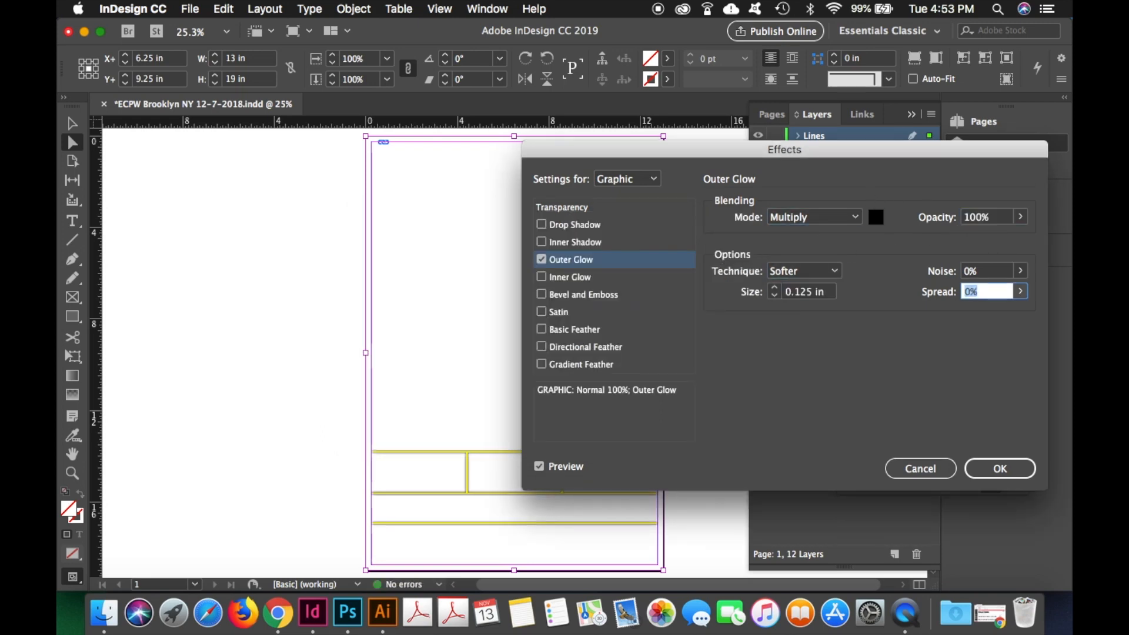
type("50")
key("Return")
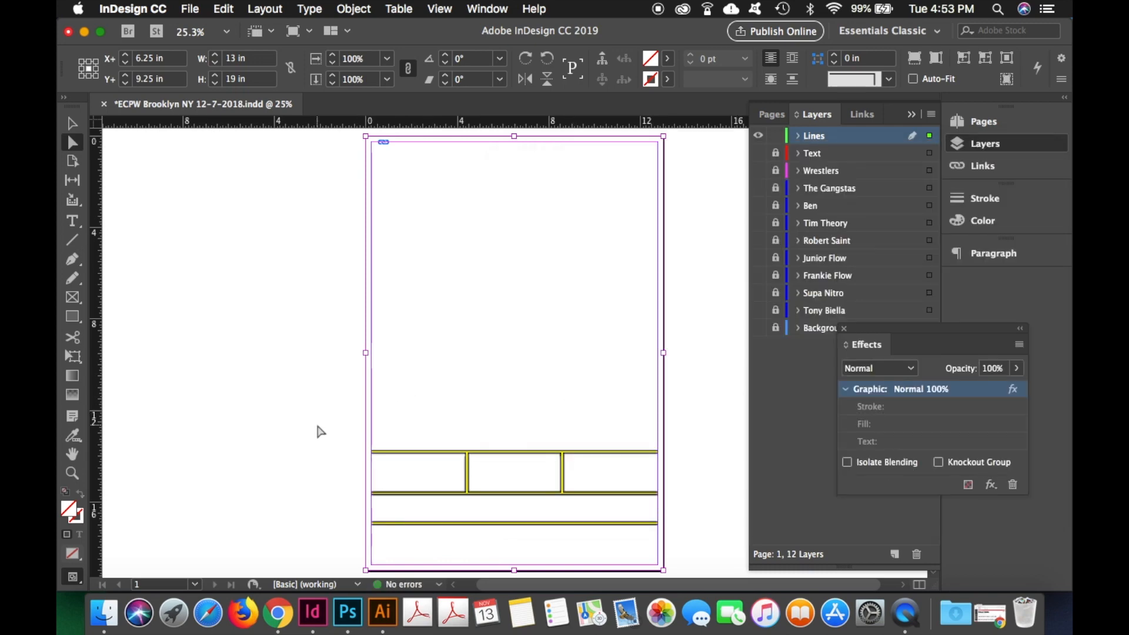
Compare the effects on the linked lines graphic with those on its containing frame
left_click(229, 415)
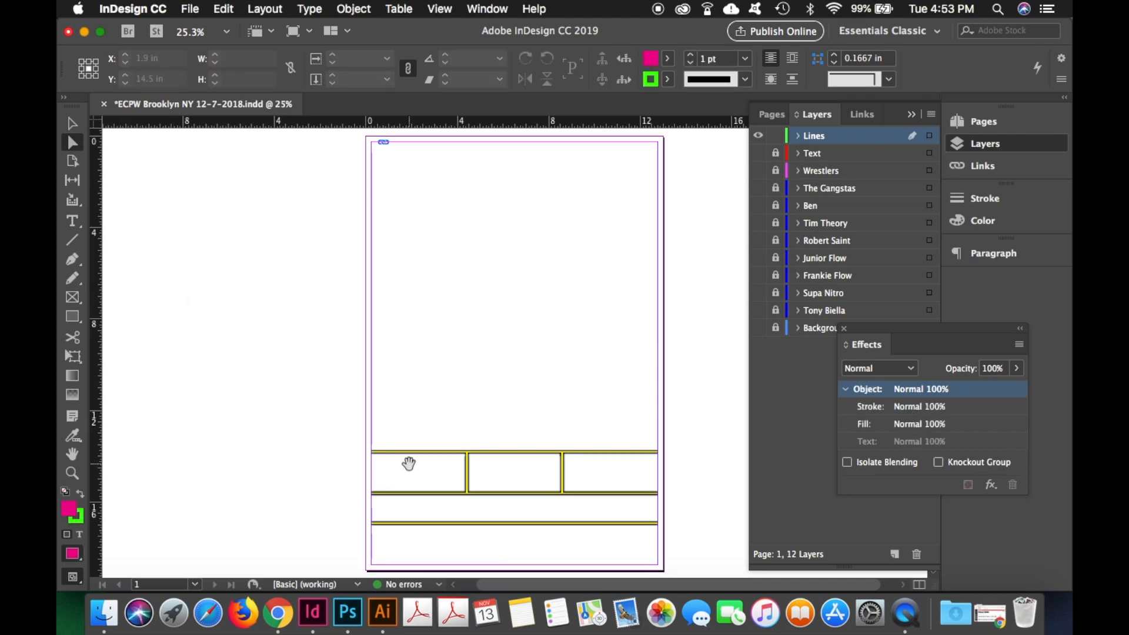
left_click(408, 464)
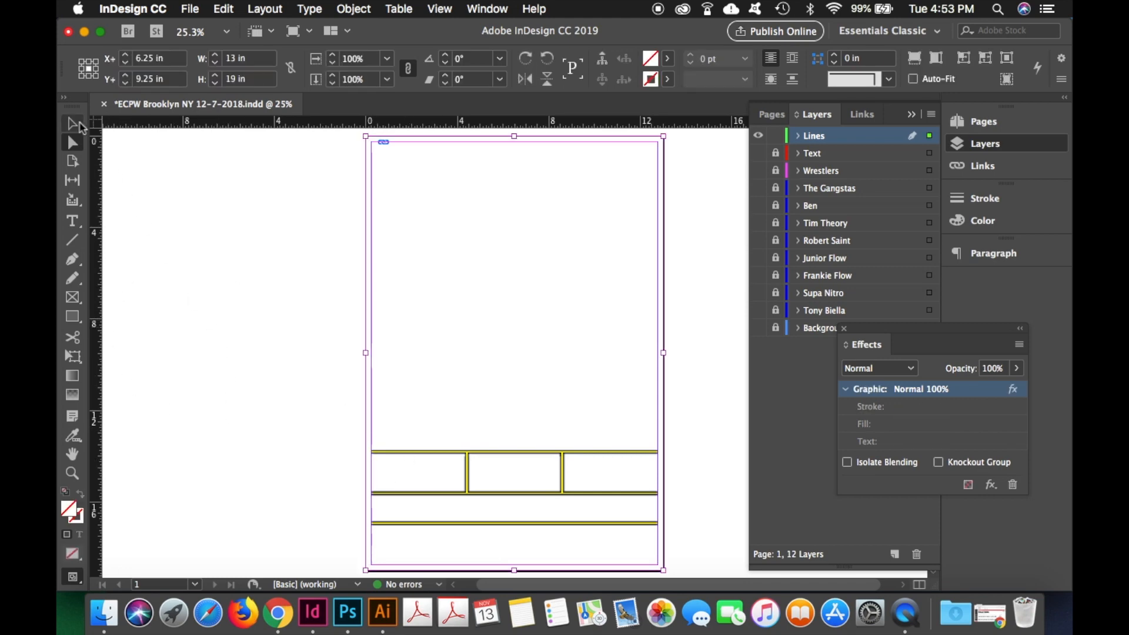
left_click(369, 247)
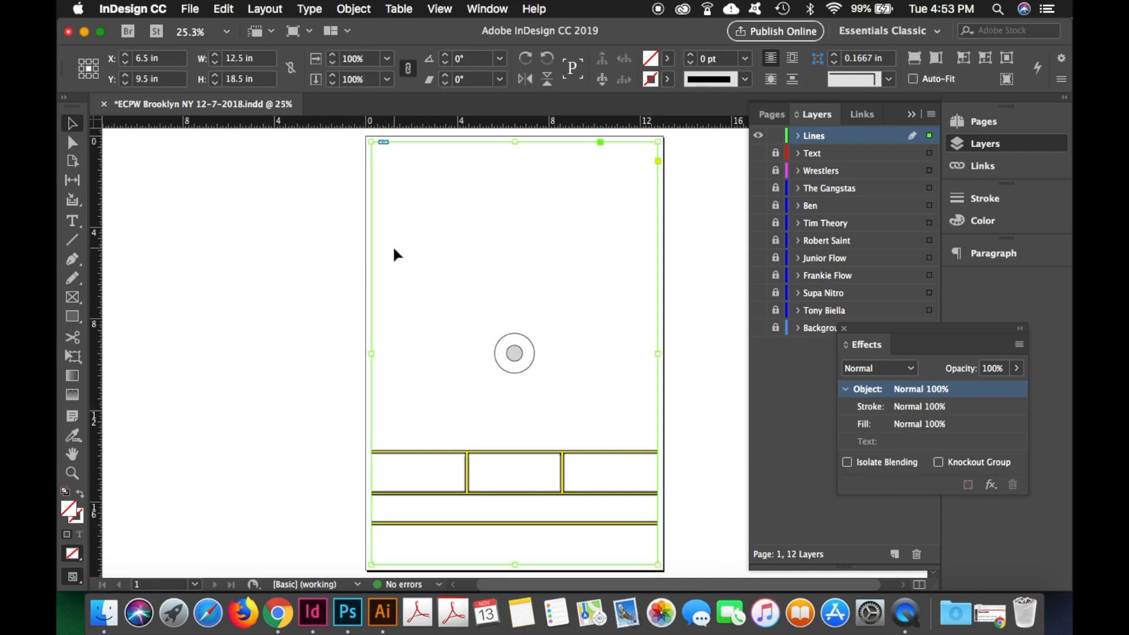
Switch the display performance to high quality for a close-up of the upper divider line's left end
key("z")
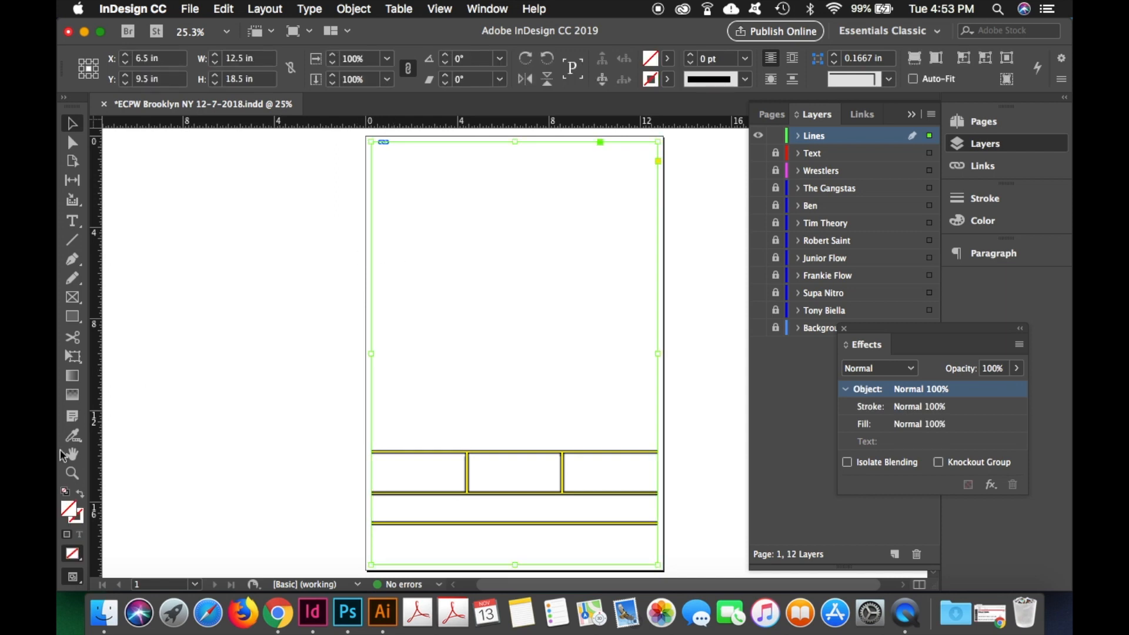
left_click_drag(349, 434, 395, 475)
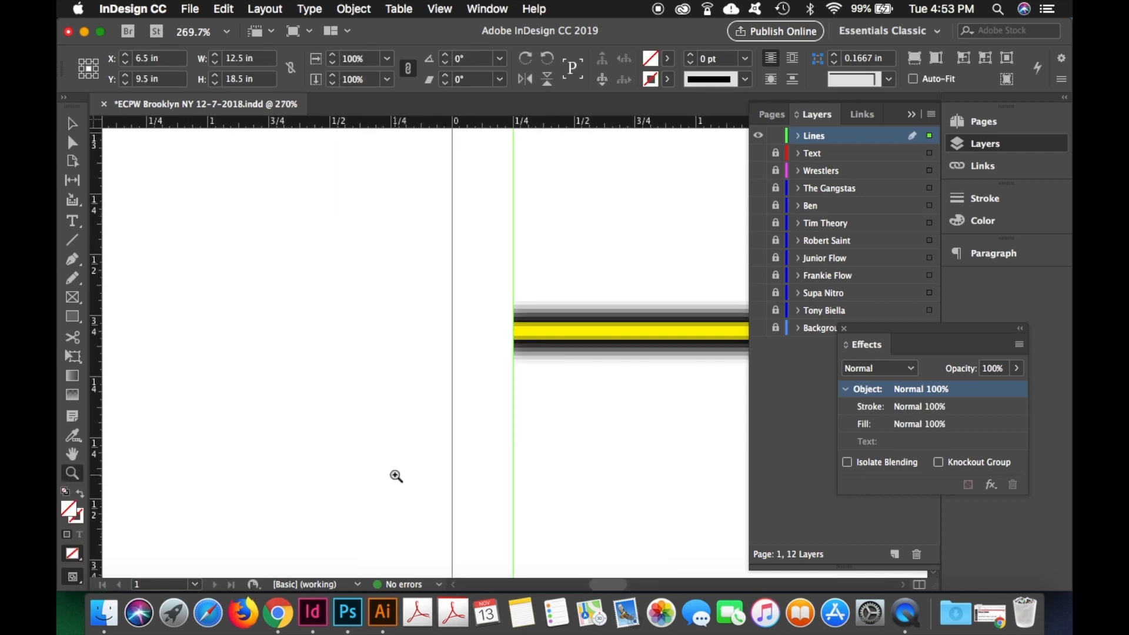
left_click(440, 8)
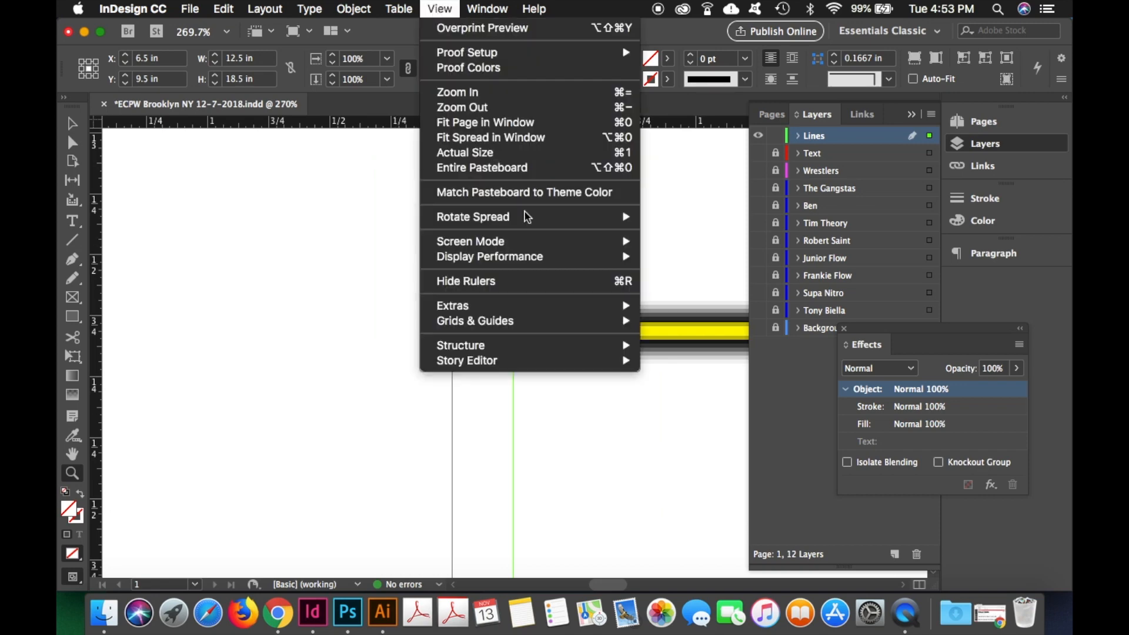
mouse_move(574, 258)
left_click(655, 286)
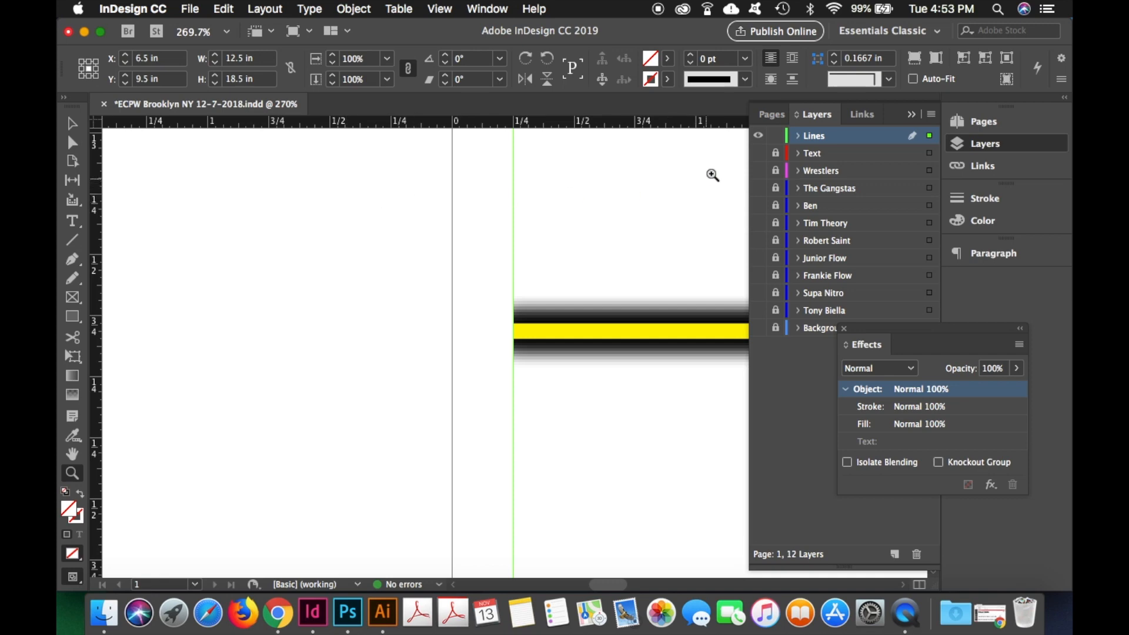
Show the Text and Background layers along with the lines across the full page
left_click(759, 155)
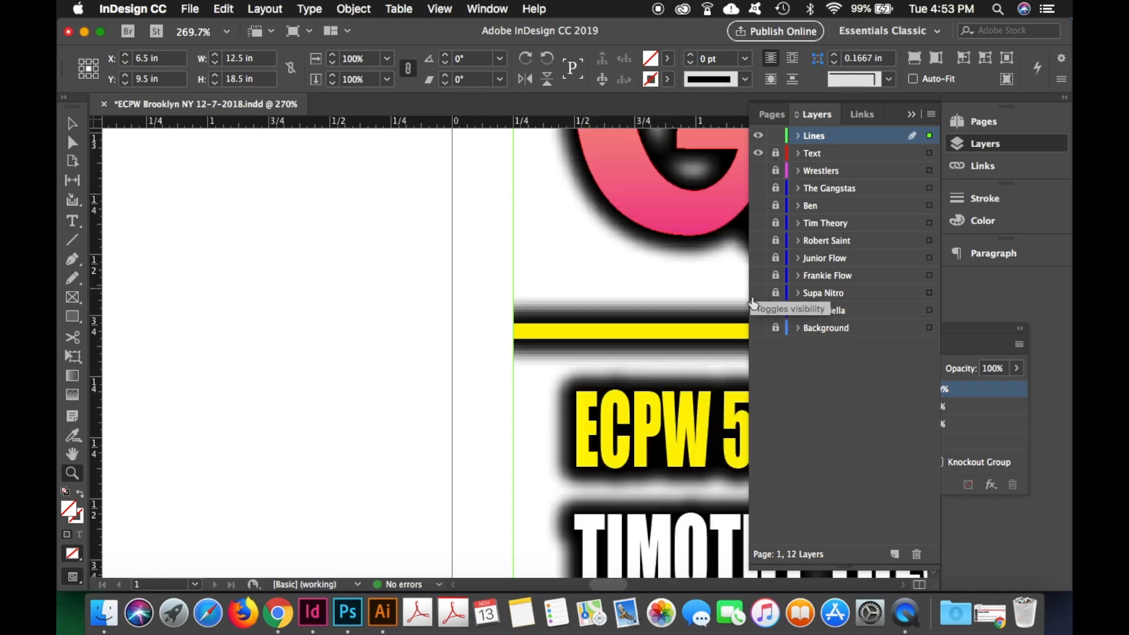
left_click(759, 328)
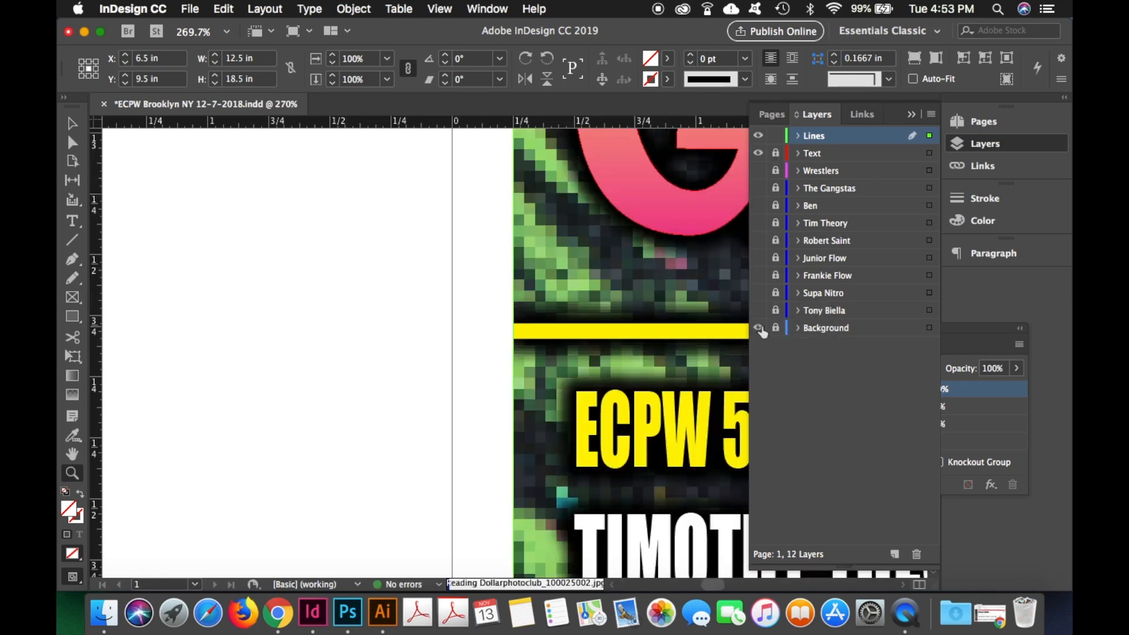
key("super+0")
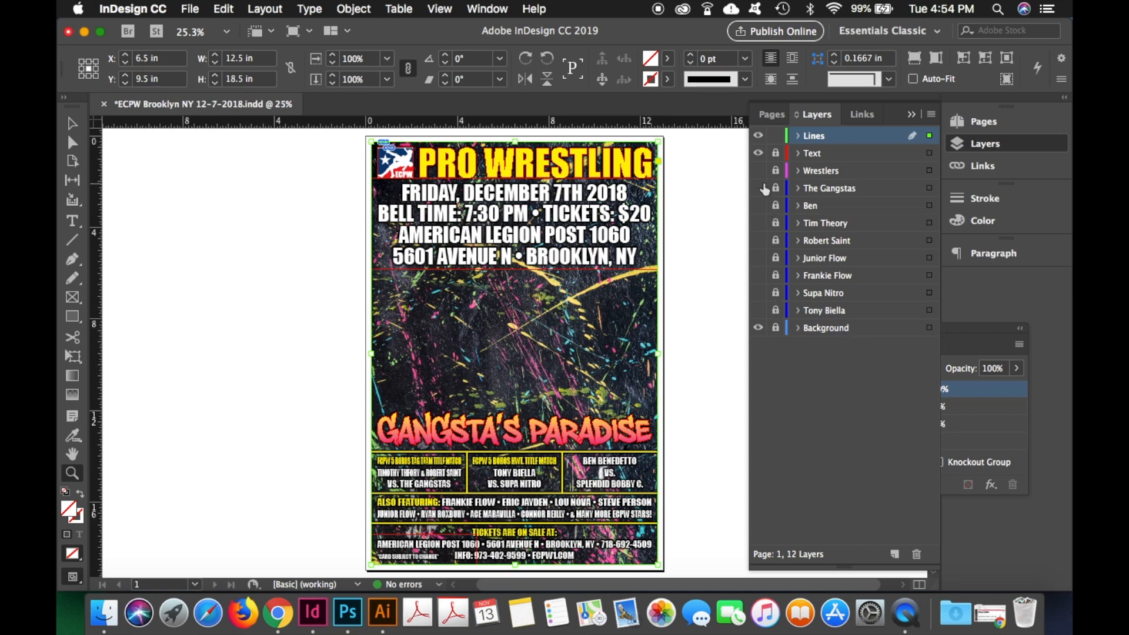
Show and unlock The Gangstas layer, and lock the Lines layer
left_click(759, 188)
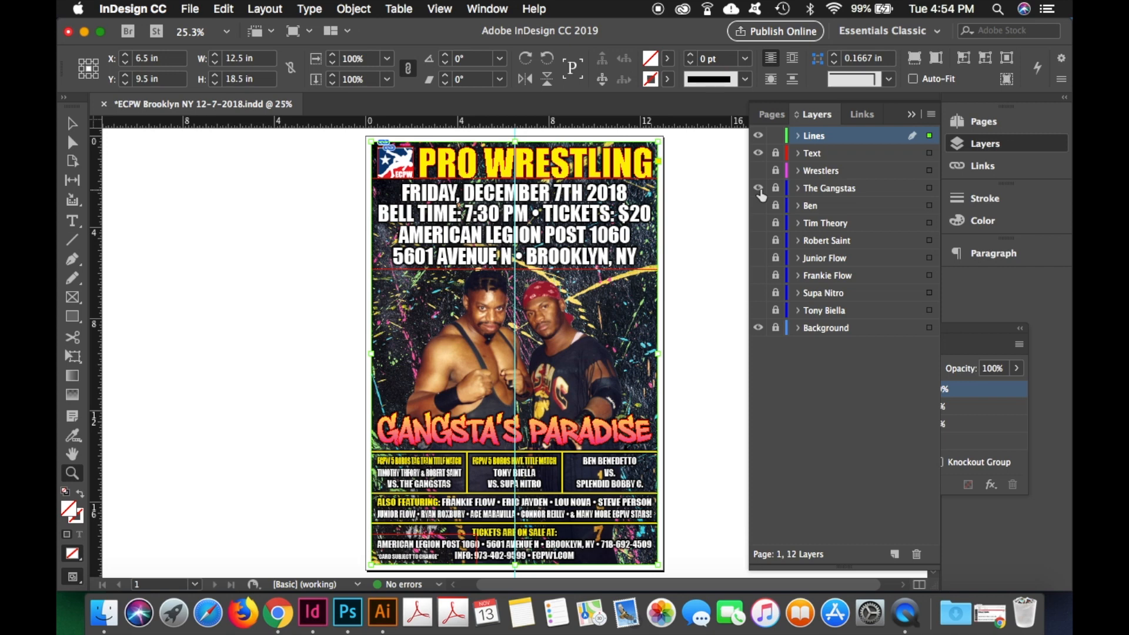
left_click(775, 189)
left_click(72, 142)
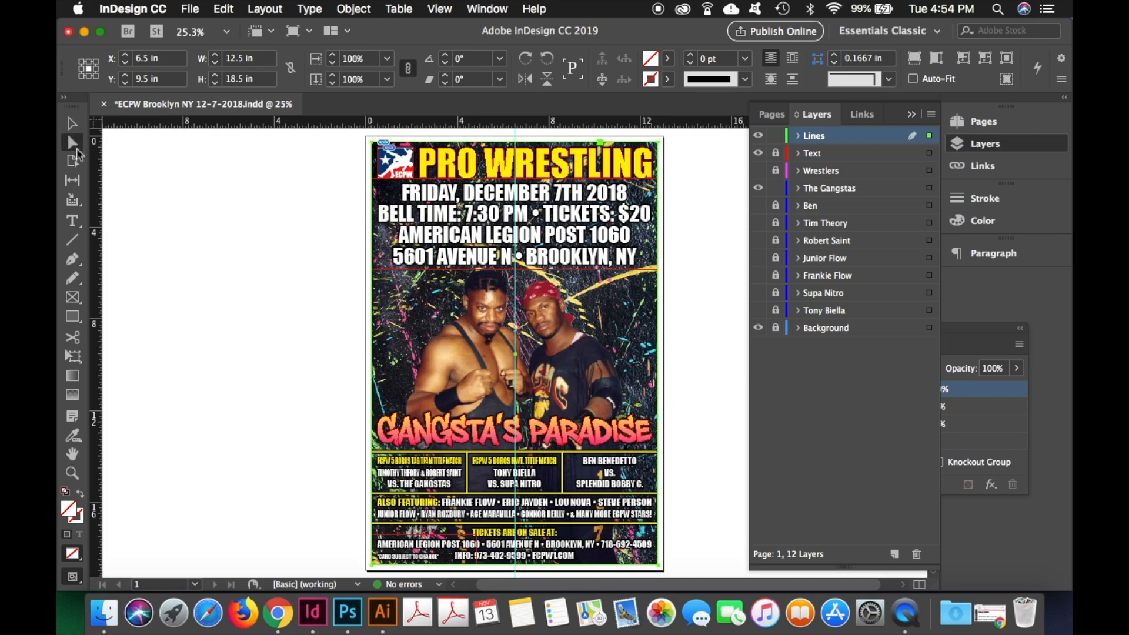
left_click(481, 376)
left_click(776, 135)
Open the original of the placed Gangstas image in Photoshop and display its Path 1 outline
left_click(456, 353)
right_click(458, 355)
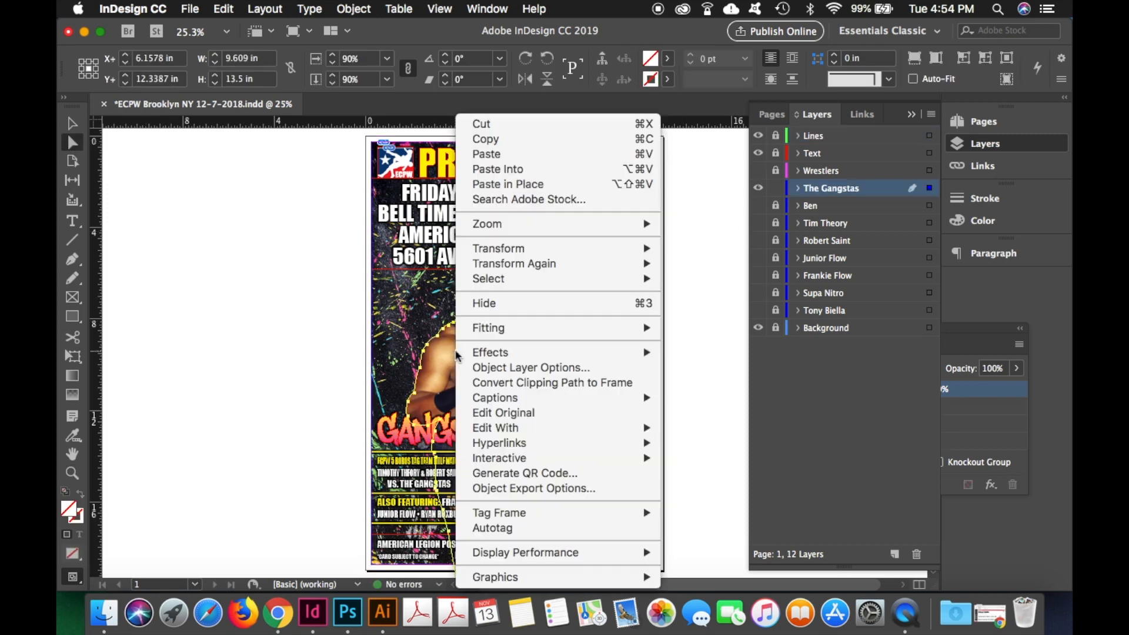
left_click(505, 413)
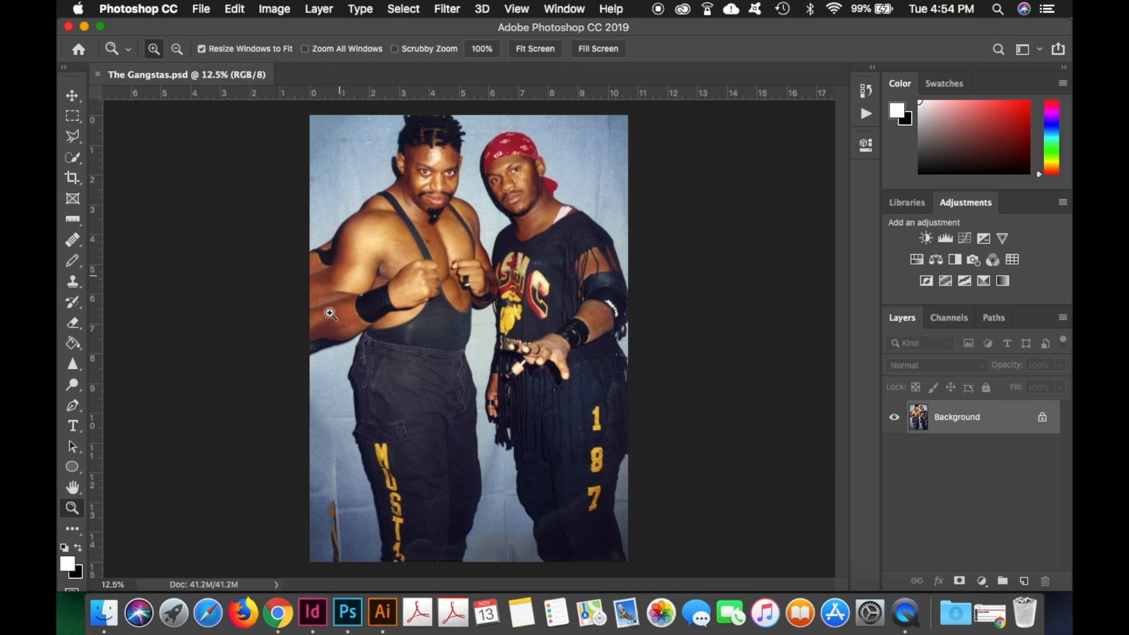
left_click(995, 318)
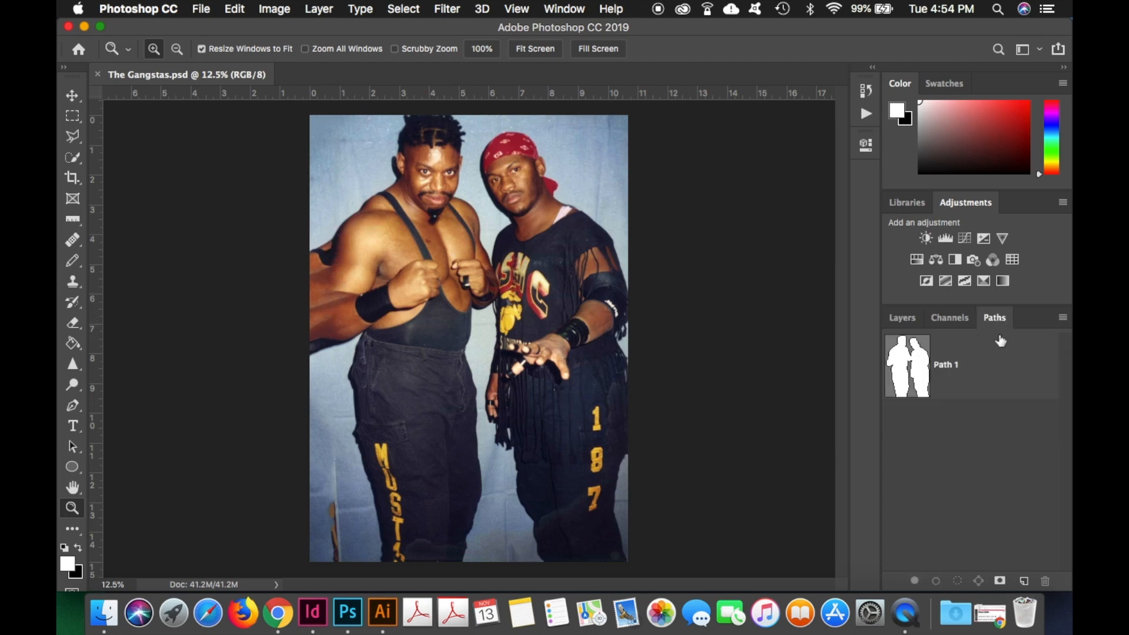
left_click(919, 372)
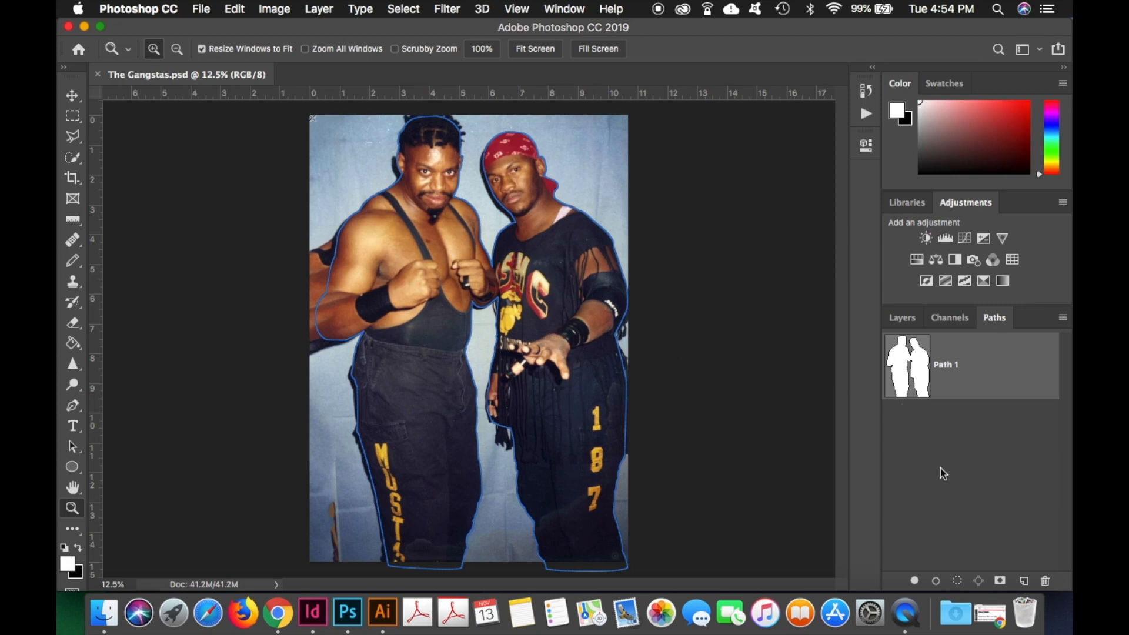
Create a new path and trace the left wrestler with the Pen tool, from his raised hand over the head and arm to his feet
left_click(1025, 582)
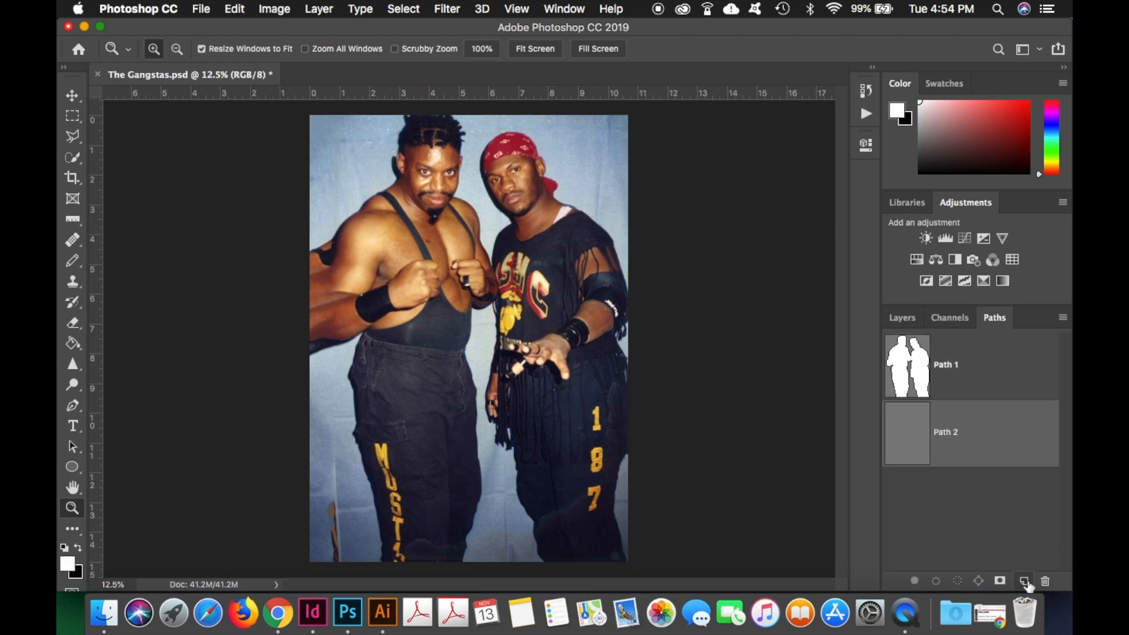
left_click(71, 406)
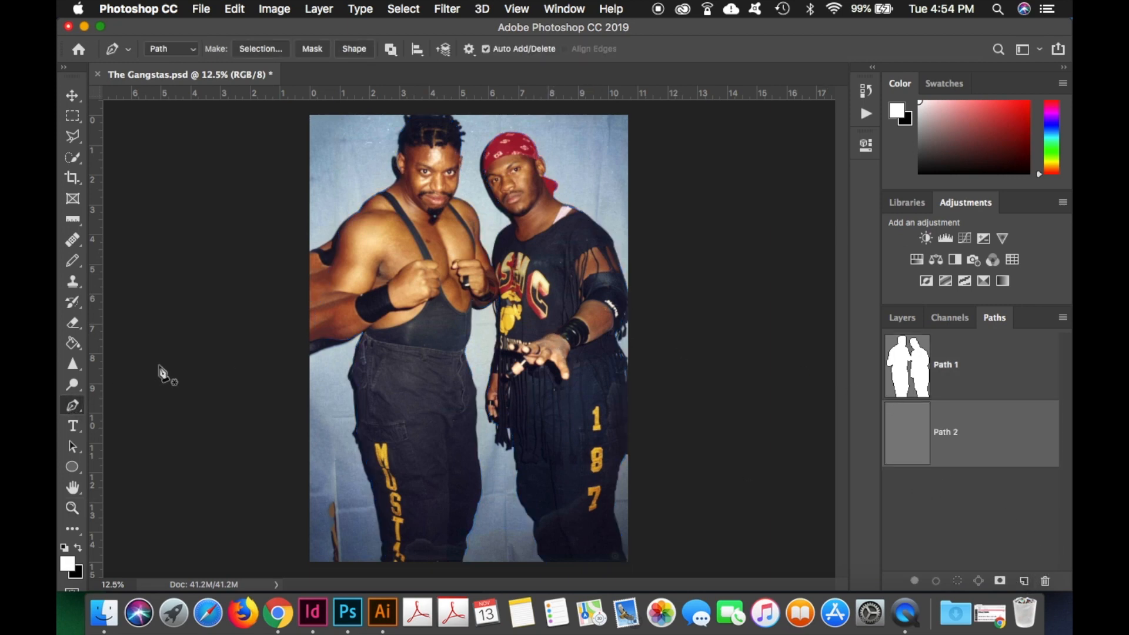
left_click(493, 266)
left_click(481, 246)
left_click(472, 208)
left_click(457, 195)
left_click(457, 146)
left_click(454, 125)
left_click(406, 122)
left_click(399, 135)
left_click(398, 150)
left_click(402, 171)
left_click(367, 196)
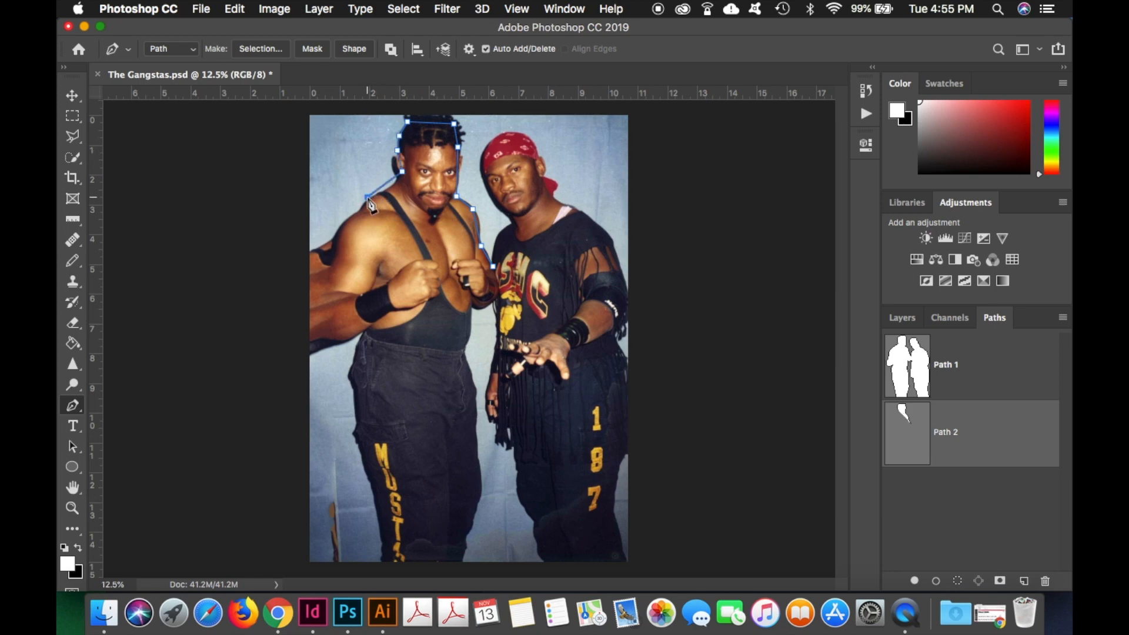
left_click(333, 247)
left_click(321, 301)
left_click(321, 329)
left_click(345, 340)
left_click(362, 330)
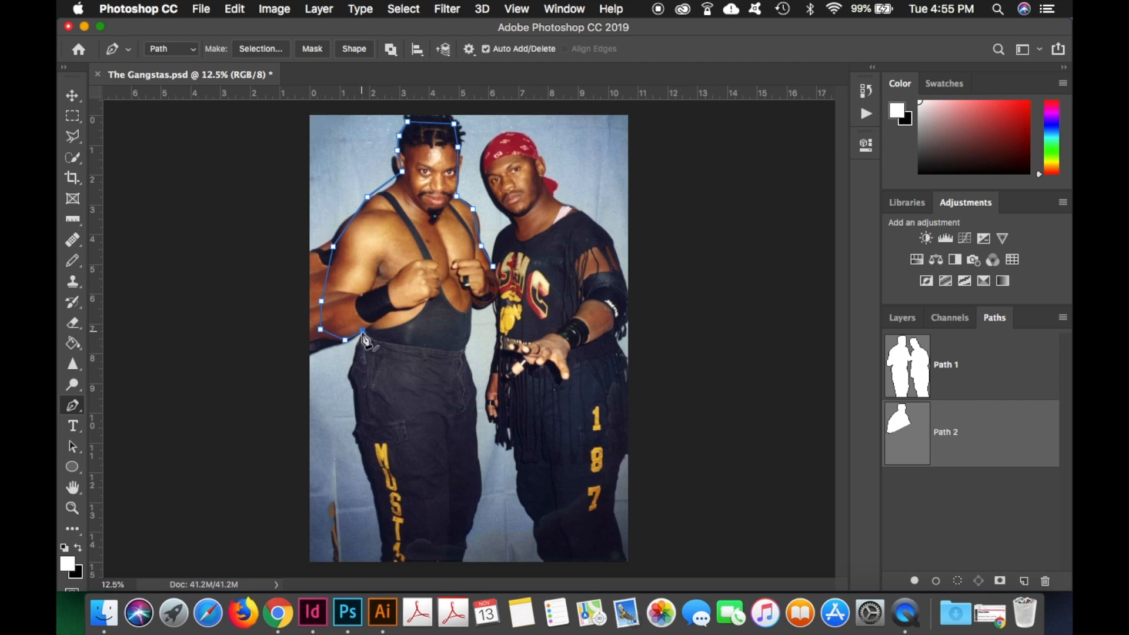
left_click(351, 403)
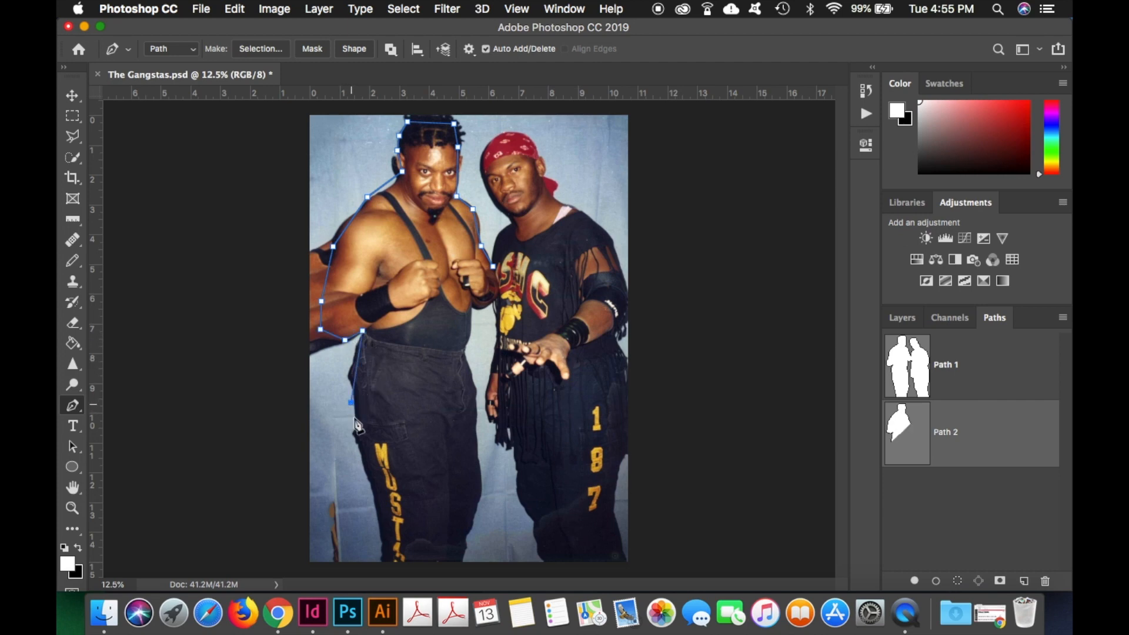
left_click(379, 557)
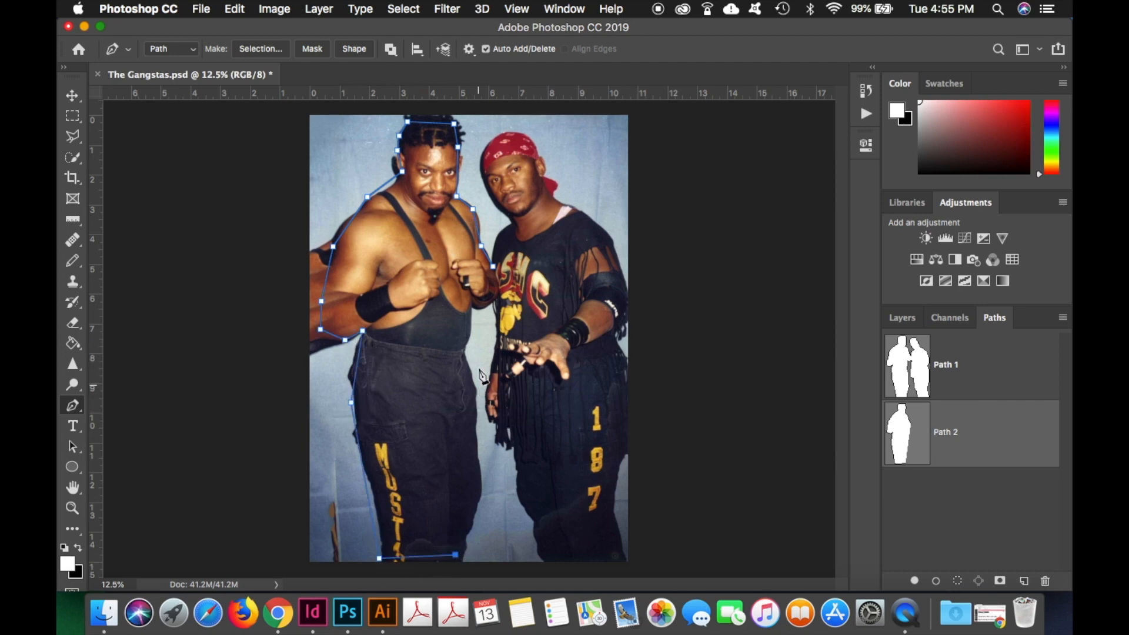
Continue the path up the left wrestler's inner leg and around the right wrestler, closing it at the starting point
left_click(469, 354)
left_click(472, 316)
left_click(495, 358)
left_click(480, 395)
left_click(510, 432)
left_click(531, 519)
left_click(546, 564)
left_click(627, 563)
left_click(606, 509)
left_click(628, 456)
left_click(619, 375)
left_click(609, 337)
left_click(623, 300)
left_click(606, 241)
left_click(576, 211)
left_click(557, 201)
left_click(557, 186)
left_click(544, 175)
left_click(537, 154)
left_click(508, 132)
left_click(480, 158)
left_click(490, 189)
left_click(513, 212)
left_click(514, 221)
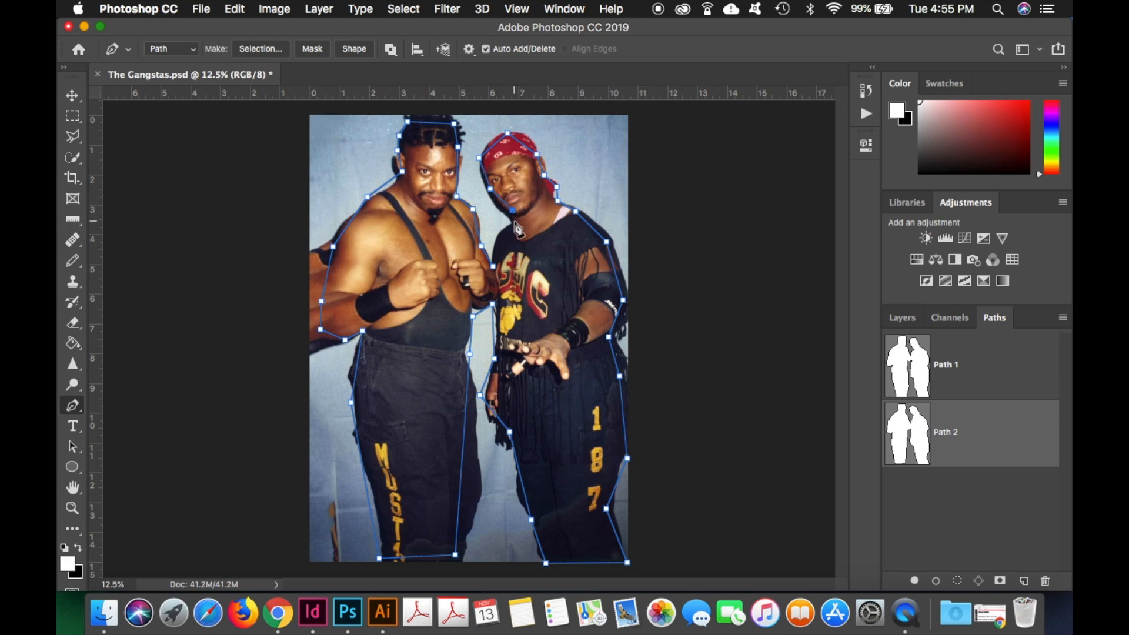
left_click(493, 267)
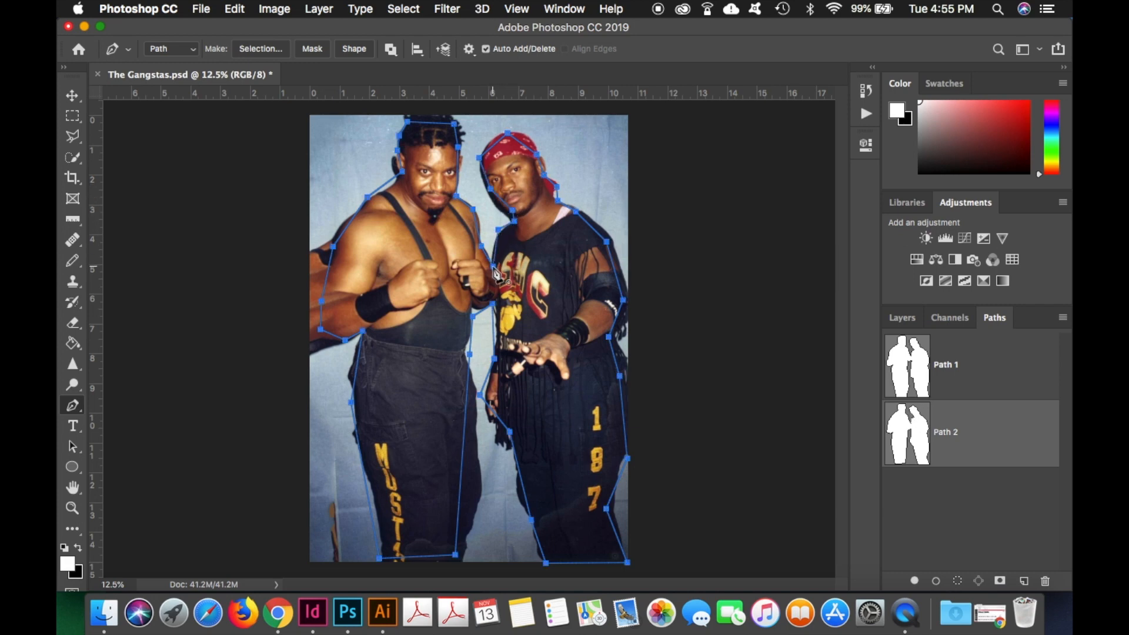
Curve the path along the right wrestler's shoulder by adding a sleeve anchor, removing the shoulder corner anchor and adjusting the handles
left_click(71, 508)
left_click_drag(453, 218, 538, 291)
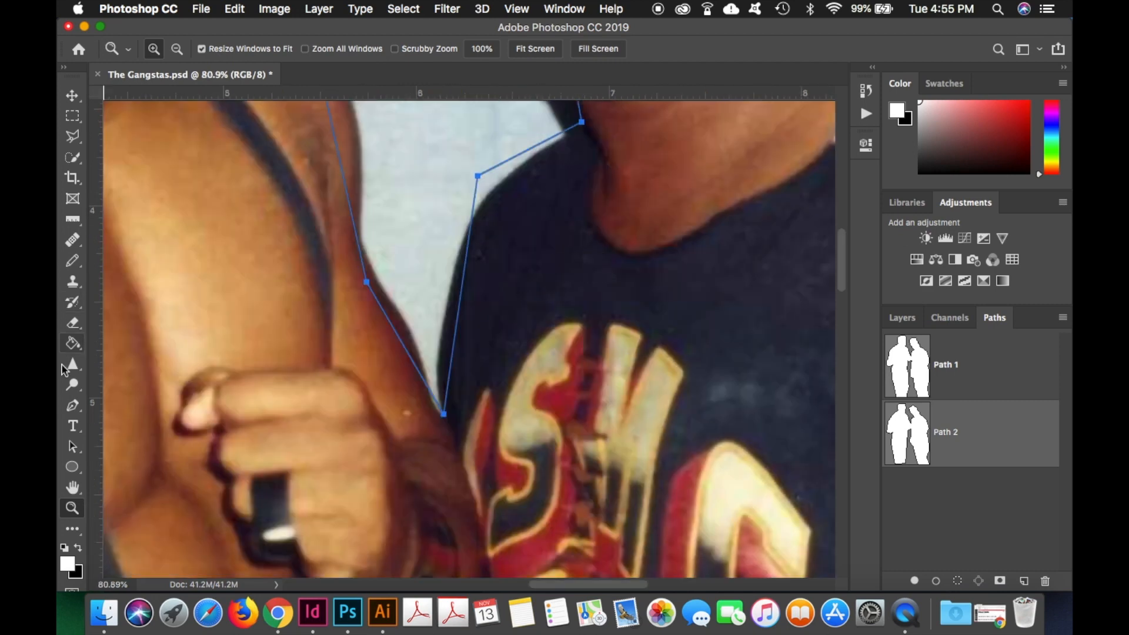
left_click(74, 406)
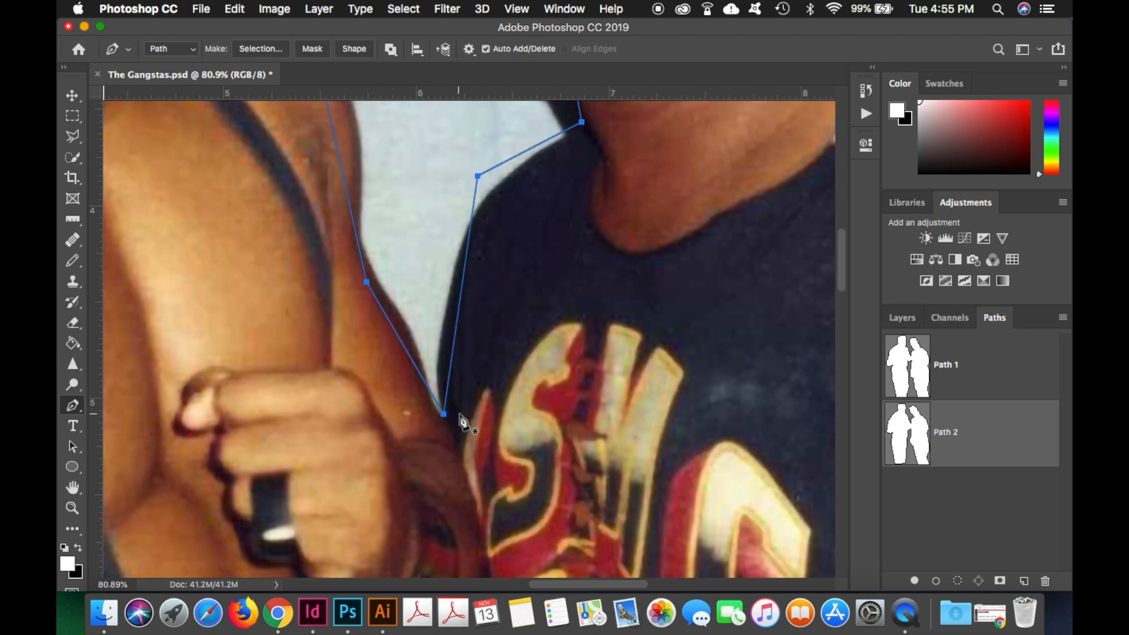
left_click_drag(366, 378, 479, 440)
left_click_drag(444, 416, 442, 377)
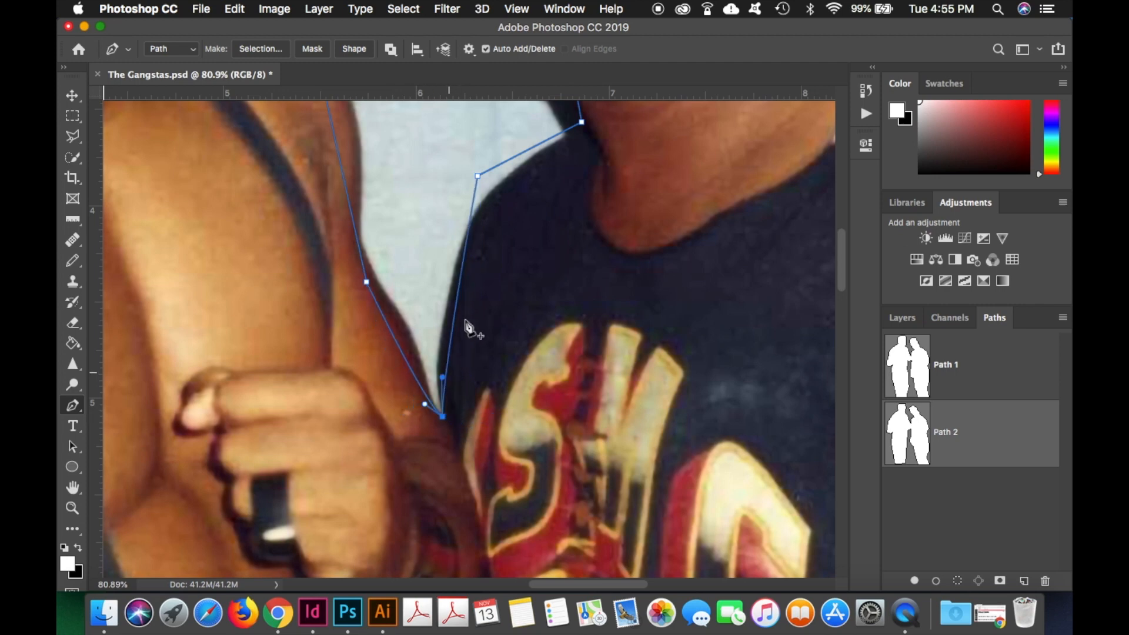
left_click_drag(458, 313, 451, 308)
left_click(477, 176)
key("super+z")
left_click(478, 176)
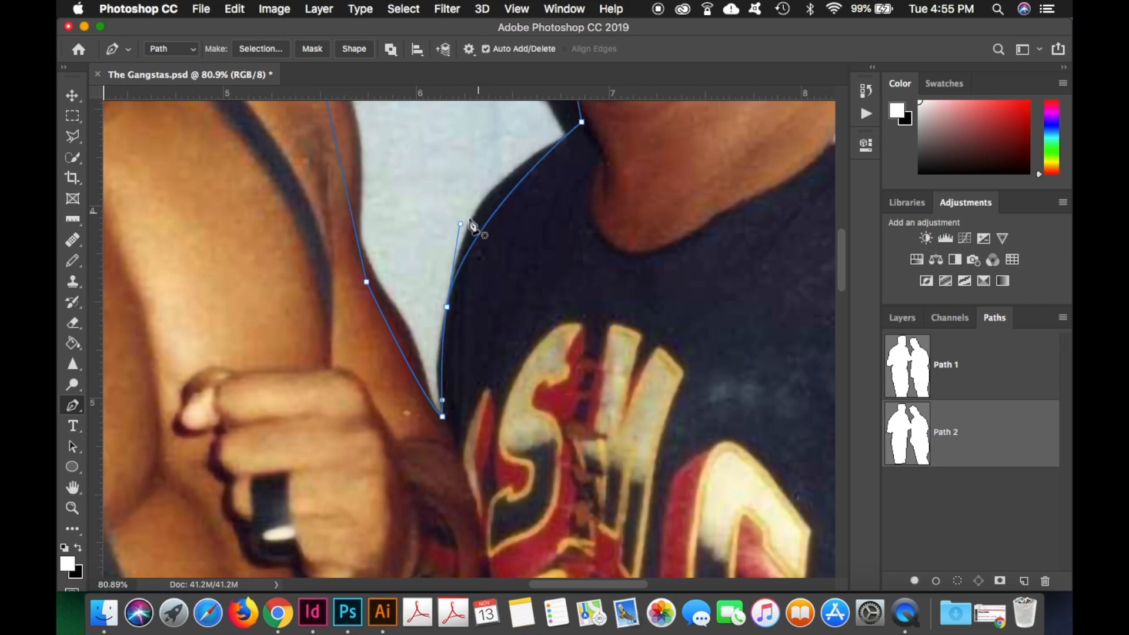
left_click_drag(461, 224, 445, 182)
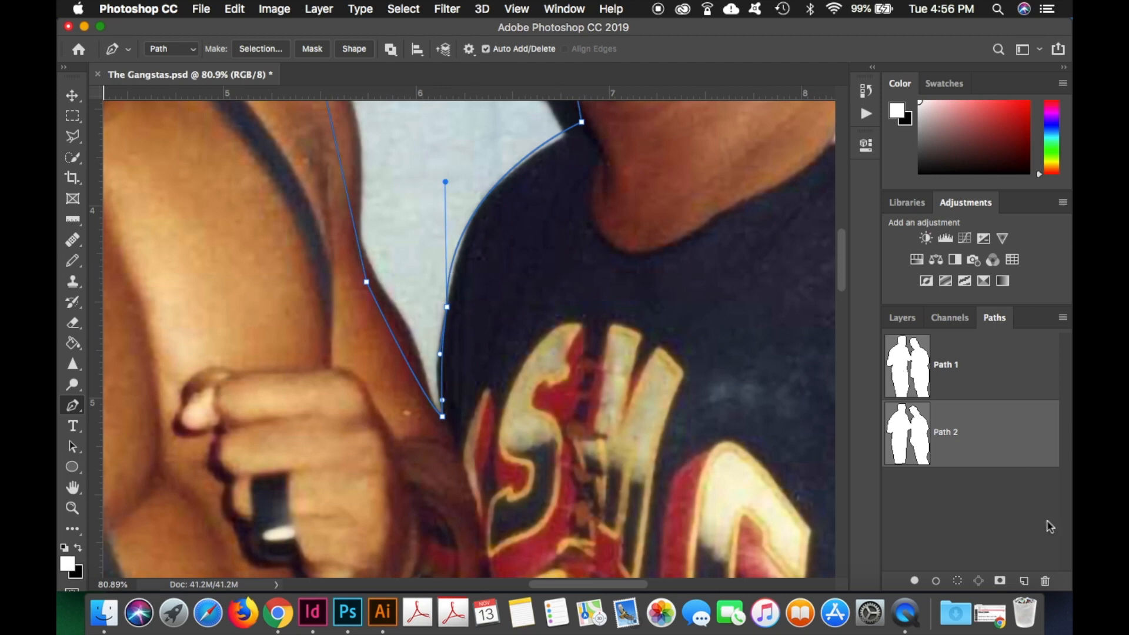
Inspect the Clipping Path settings for the document's saved paths without applying them, keeping Path 2
left_click(1050, 585)
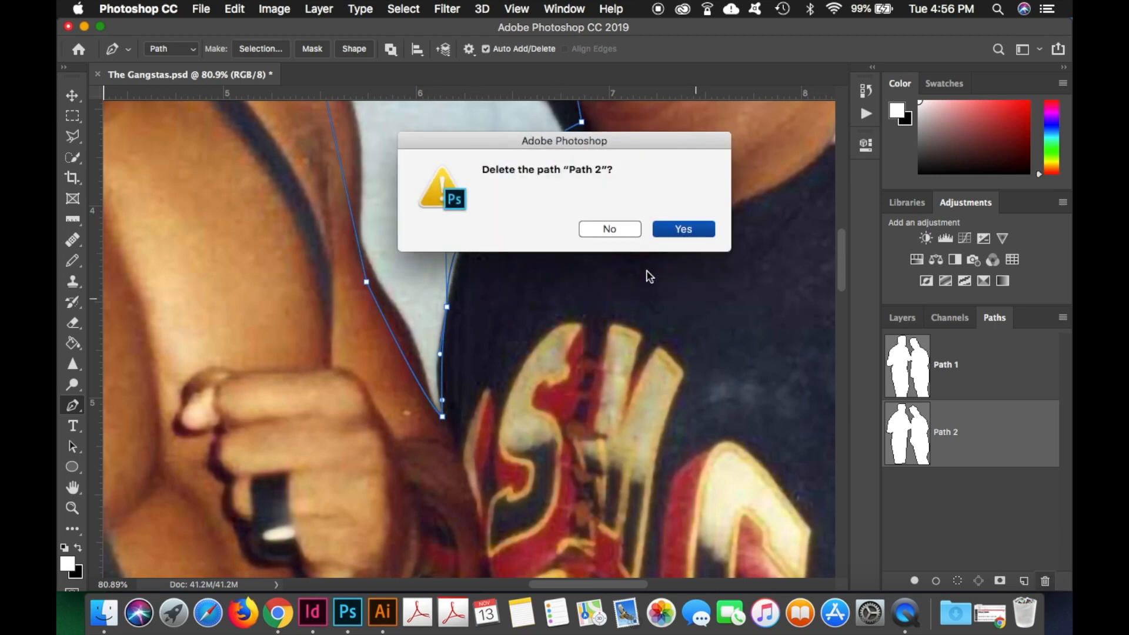
left_click(612, 231)
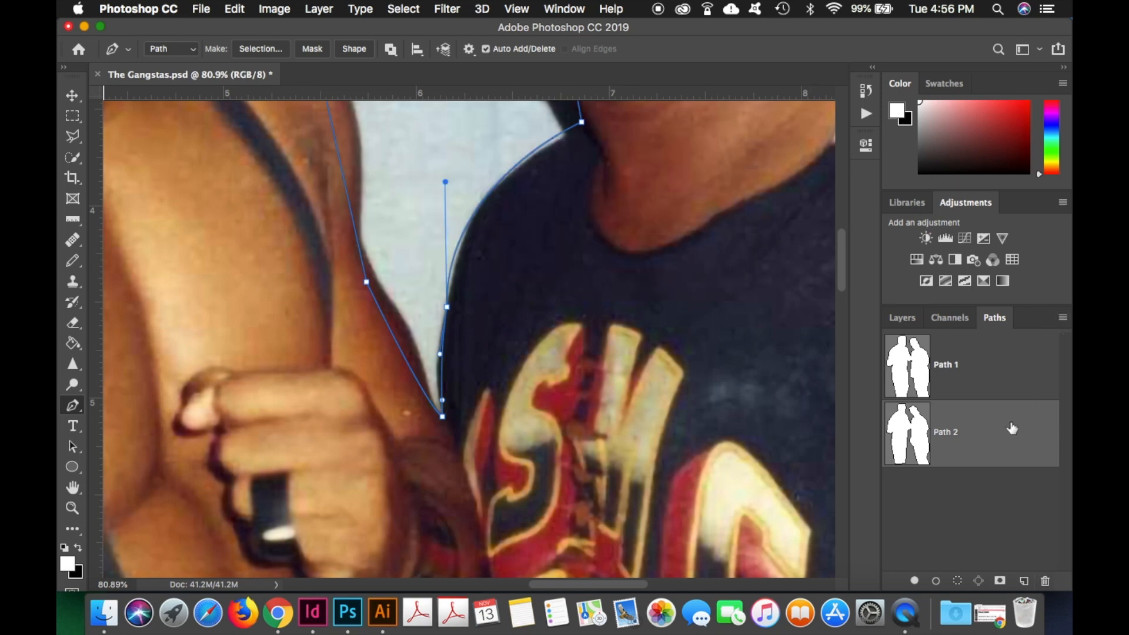
left_click(1063, 318)
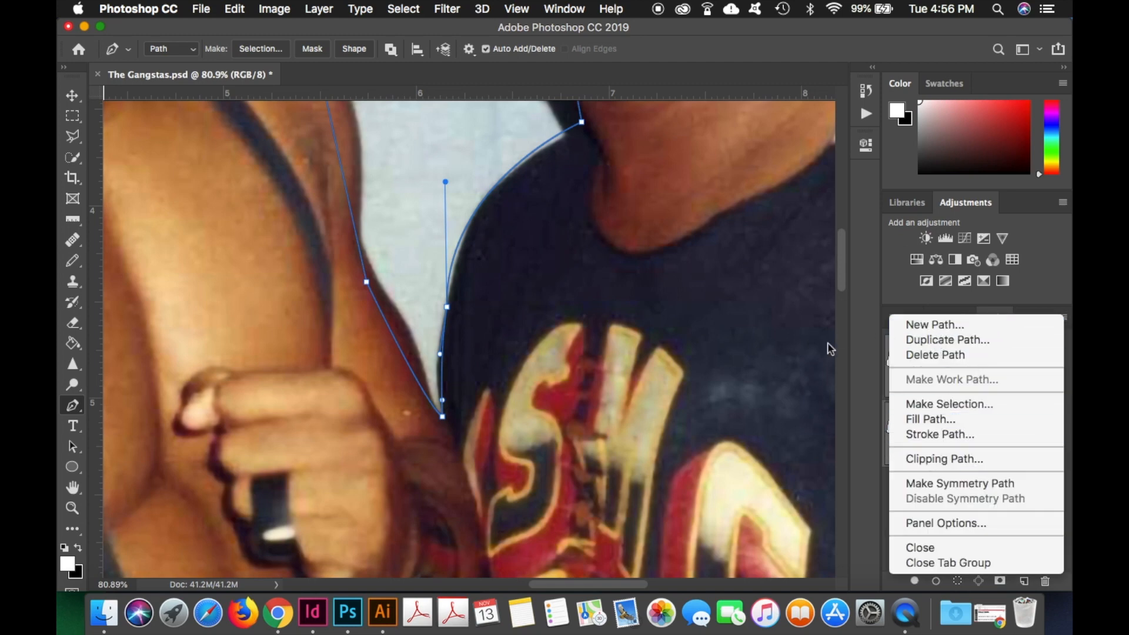
left_click(960, 458)
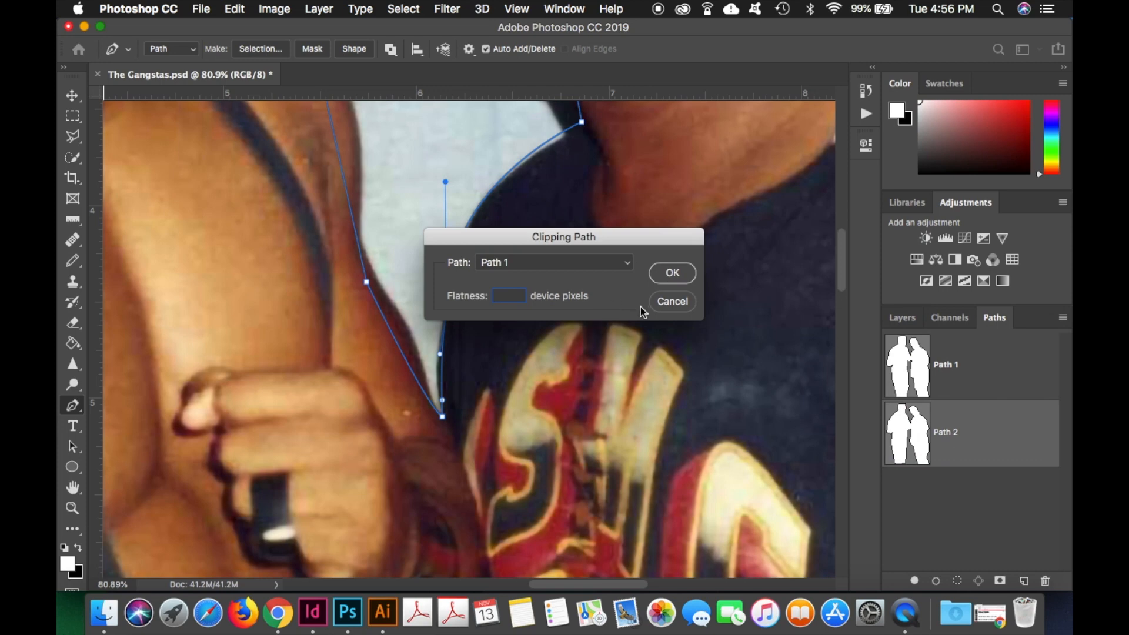
left_click(661, 303)
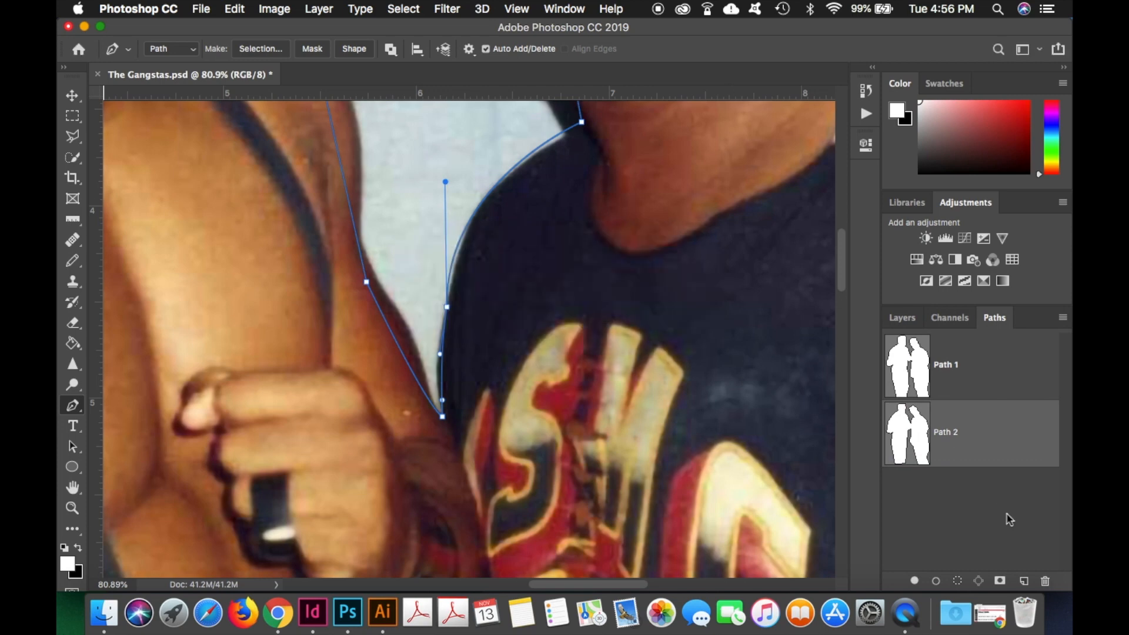
Close The Gangstas.psd without saving the changes and return to the flyer in InDesign
key("super+w")
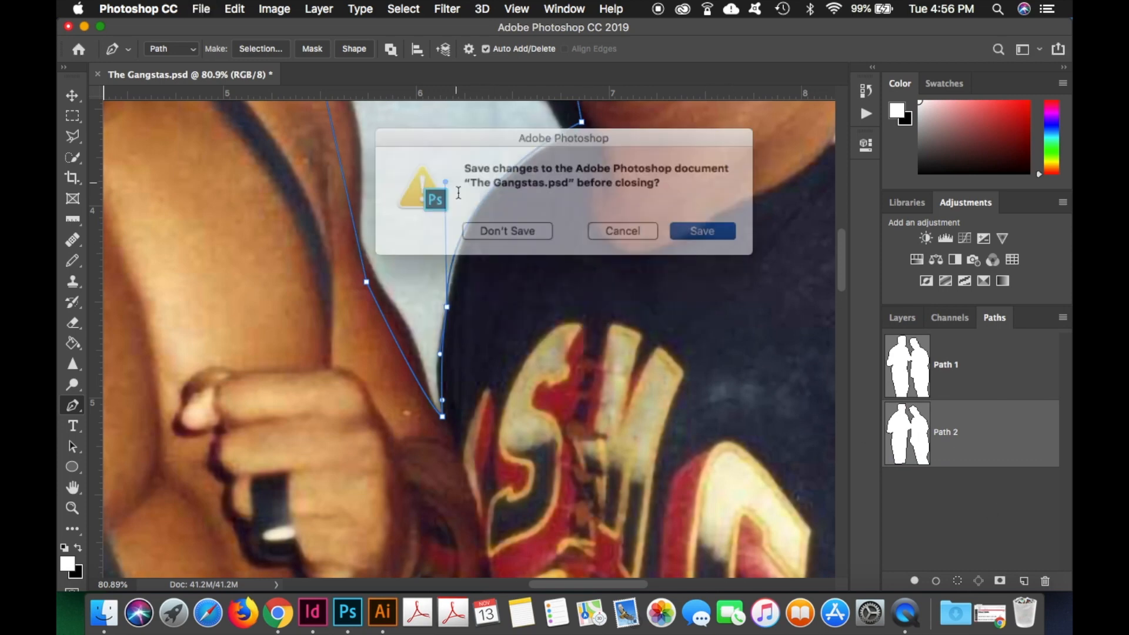
left_click(508, 228)
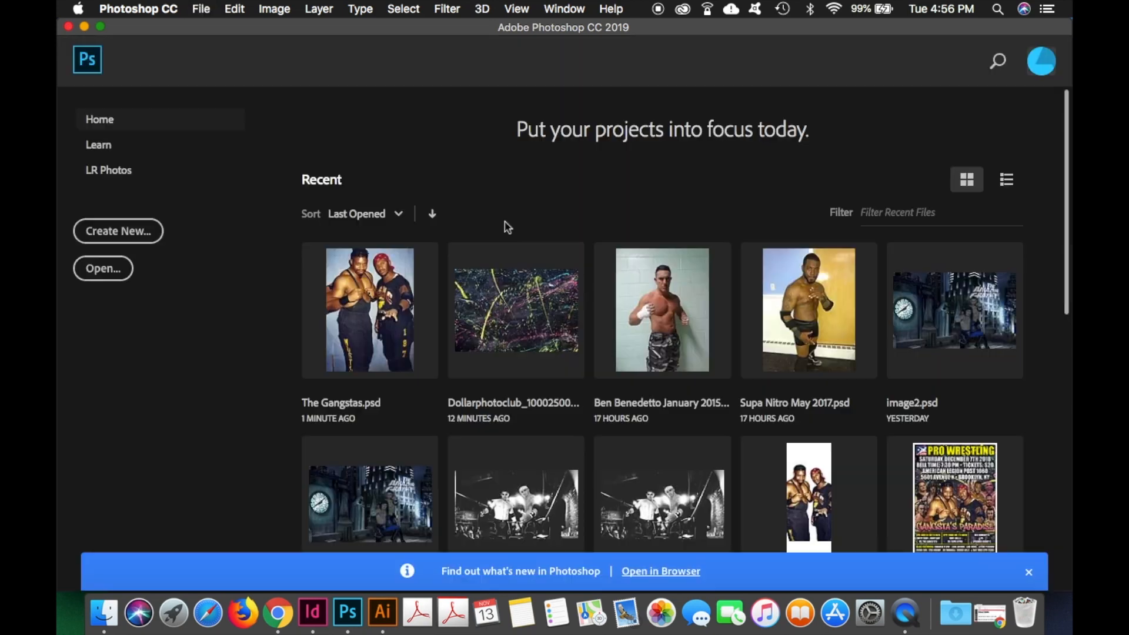
left_click(67, 26)
left_click(67, 133)
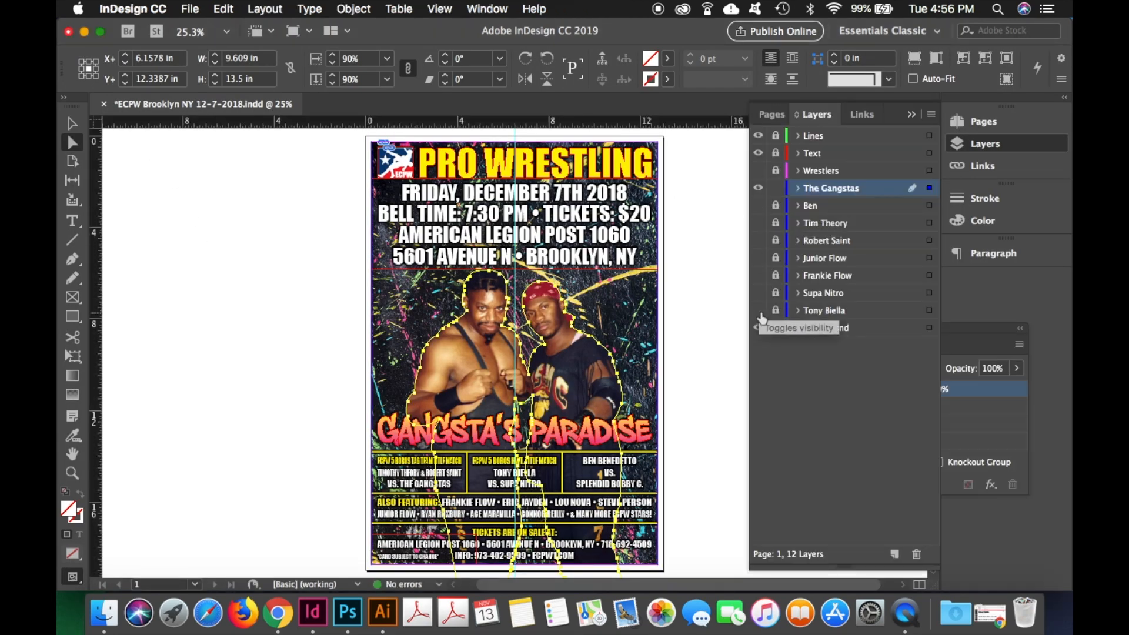
Show all seven individual wrestler layers one by one, from just above Background up to just below The Gangstas
left_click(759, 310)
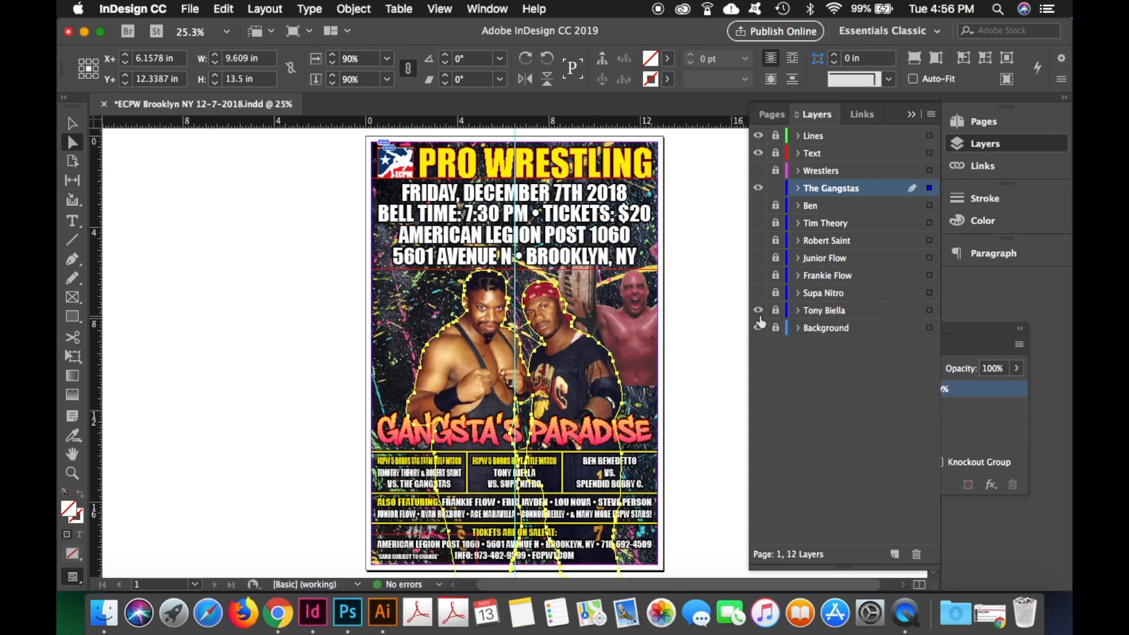
left_click(759, 327)
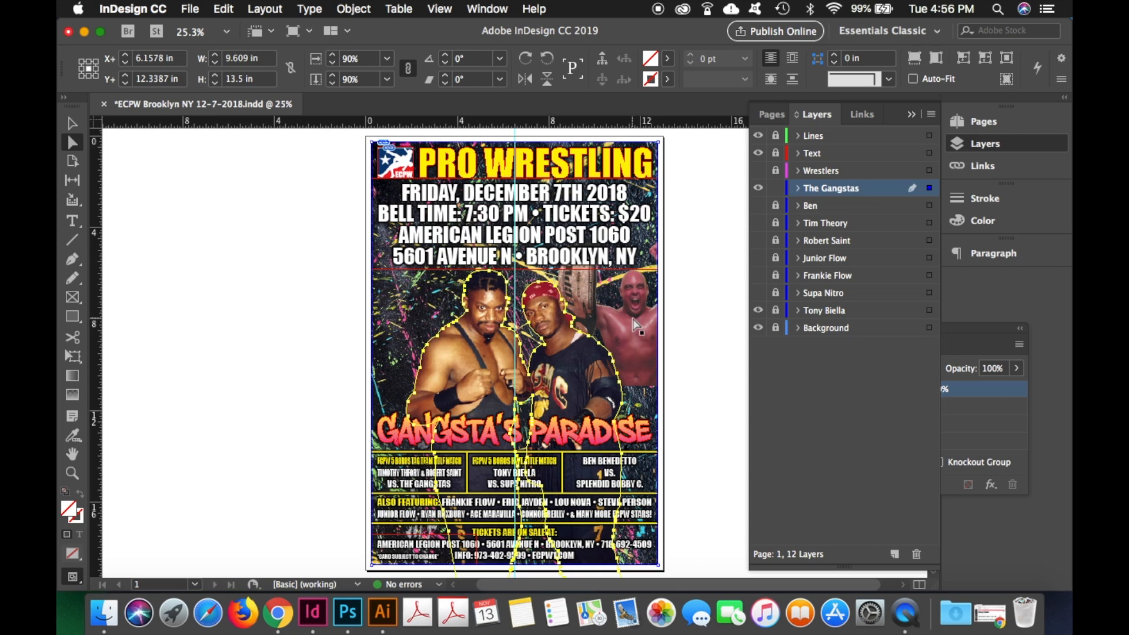
left_click(729, 328)
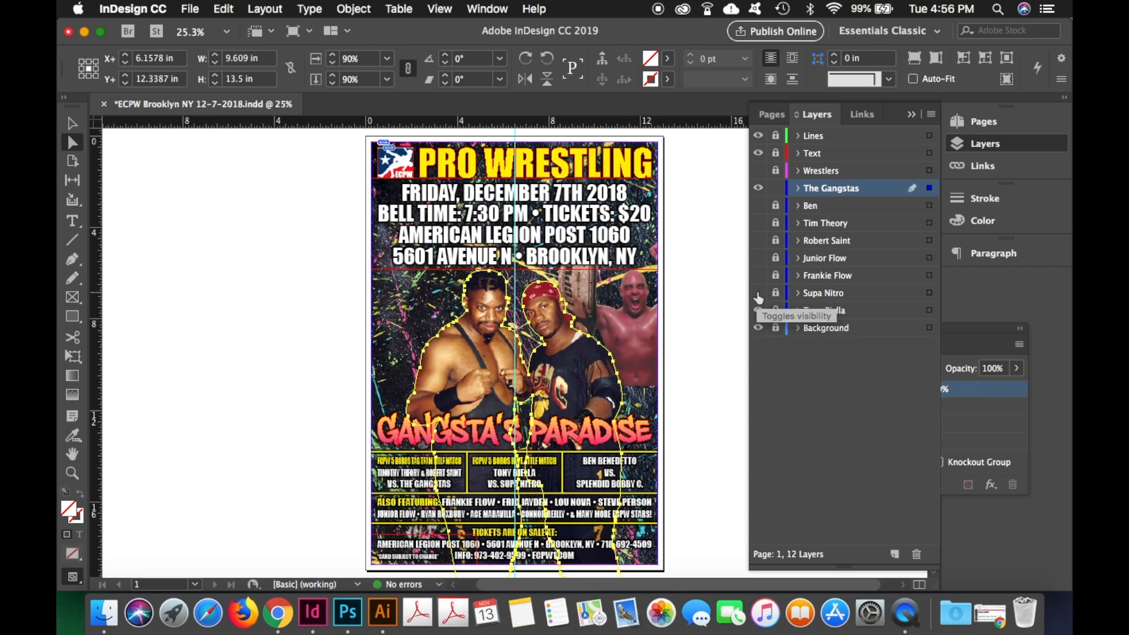
left_click(758, 294)
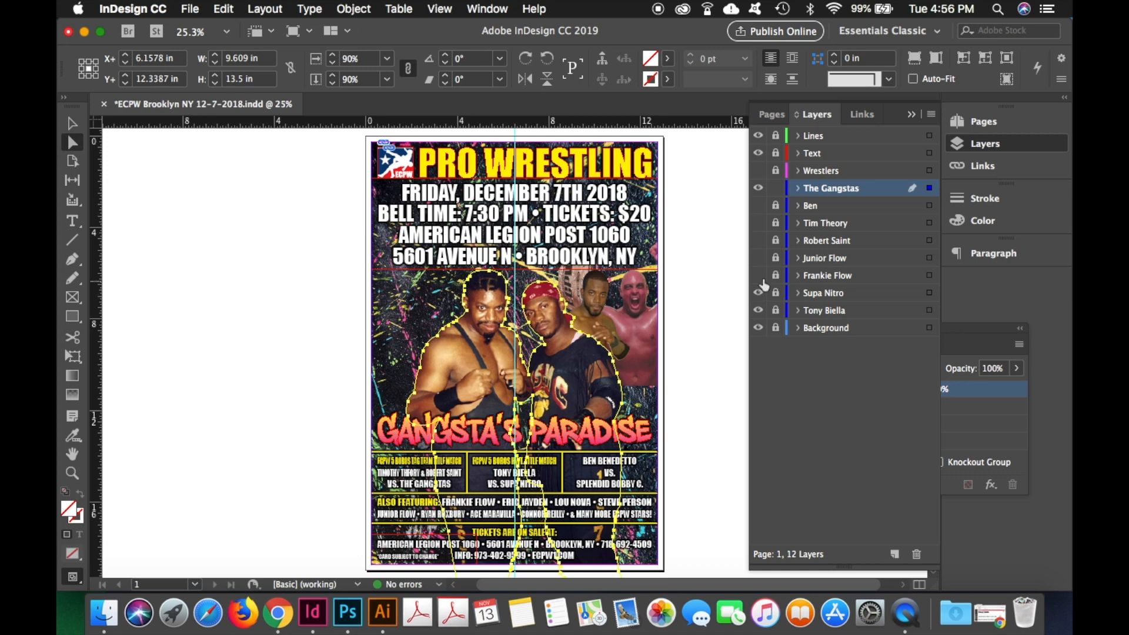
left_click(759, 277)
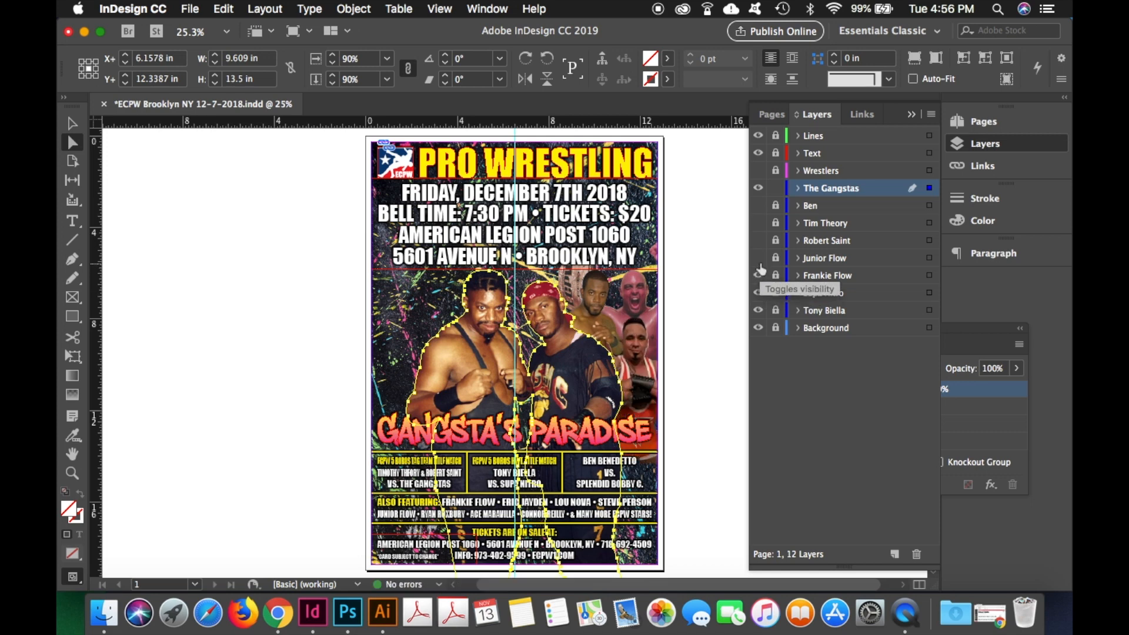
left_click(758, 259)
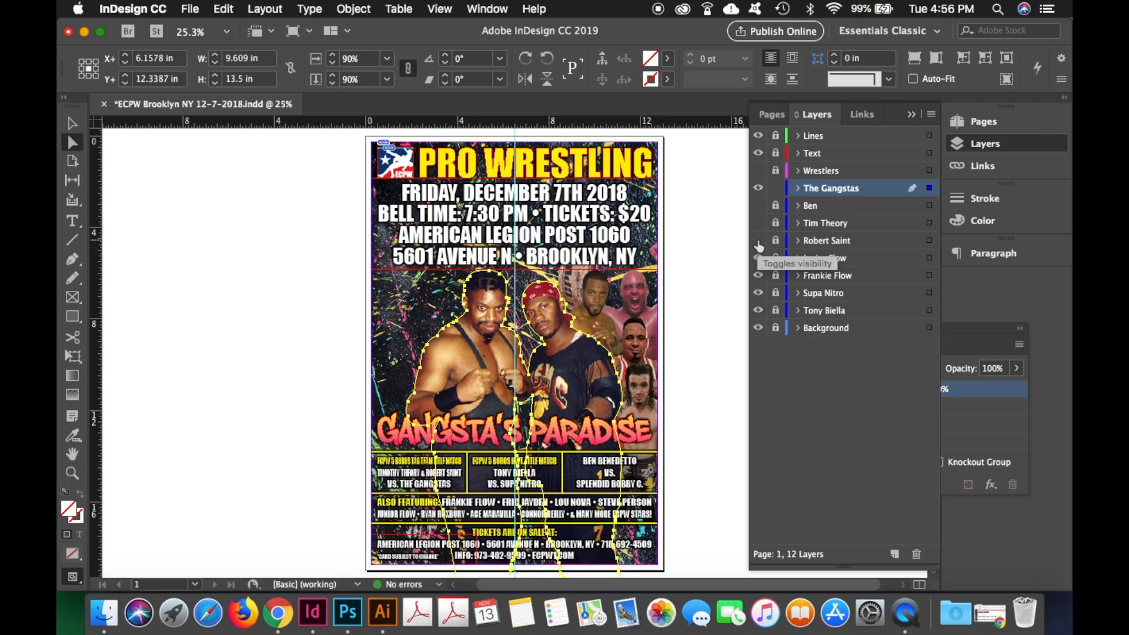
left_click(758, 242)
left_click(758, 224)
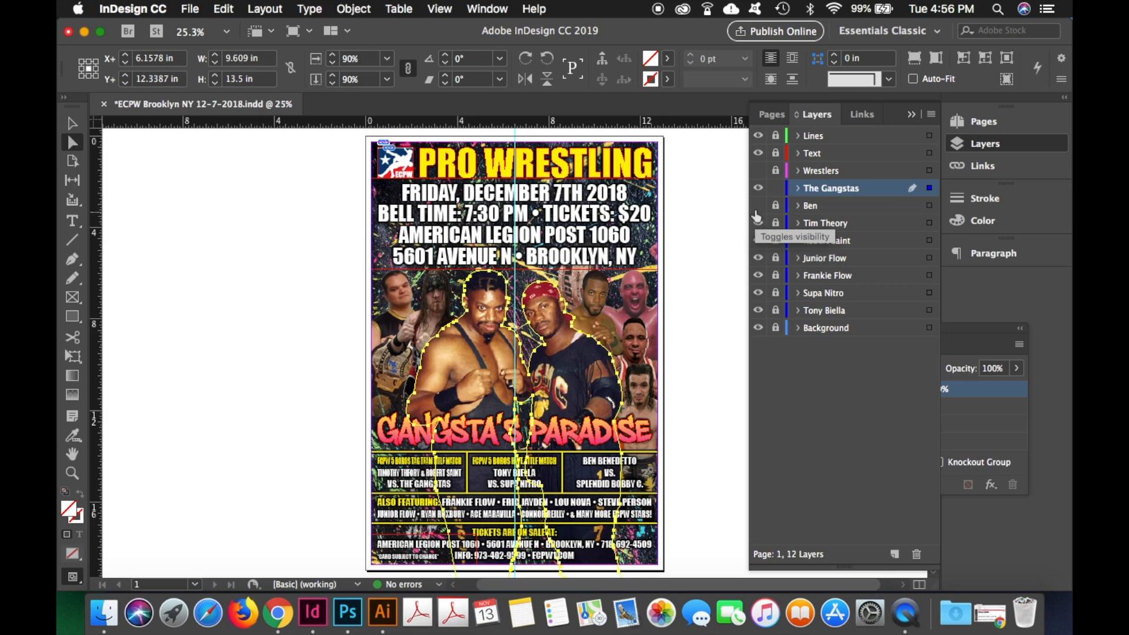
left_click(758, 206)
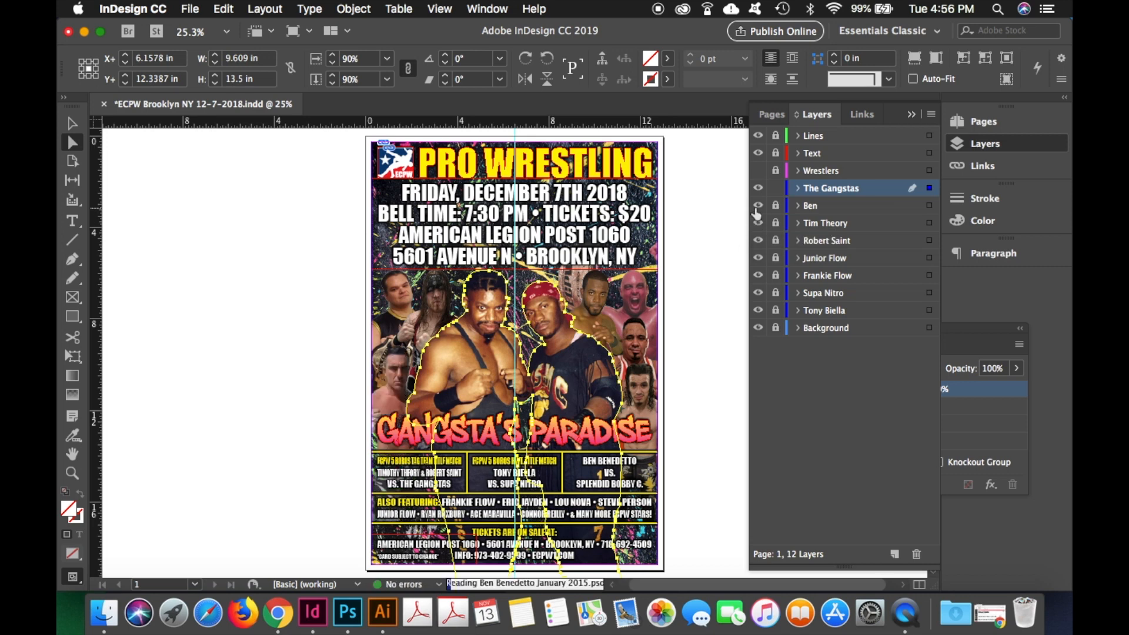
View the artwork without the Text and Lines layers, restore both, and preview the complete flyer with nothing selected
left_click(758, 153)
left_click(758, 136)
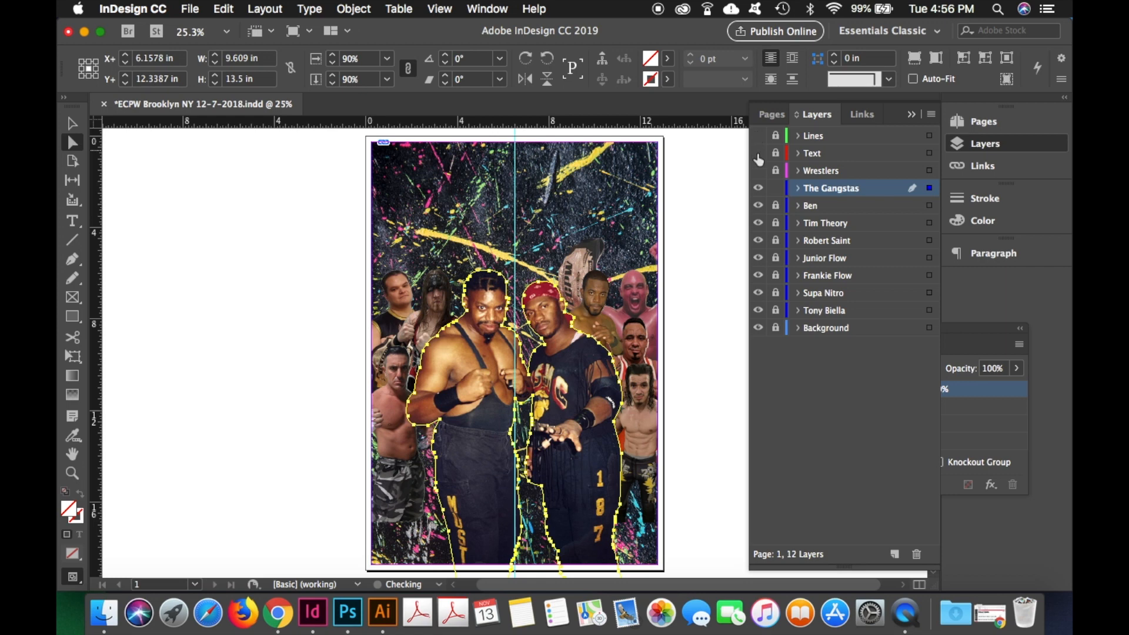
left_click(758, 154)
left_click(758, 136)
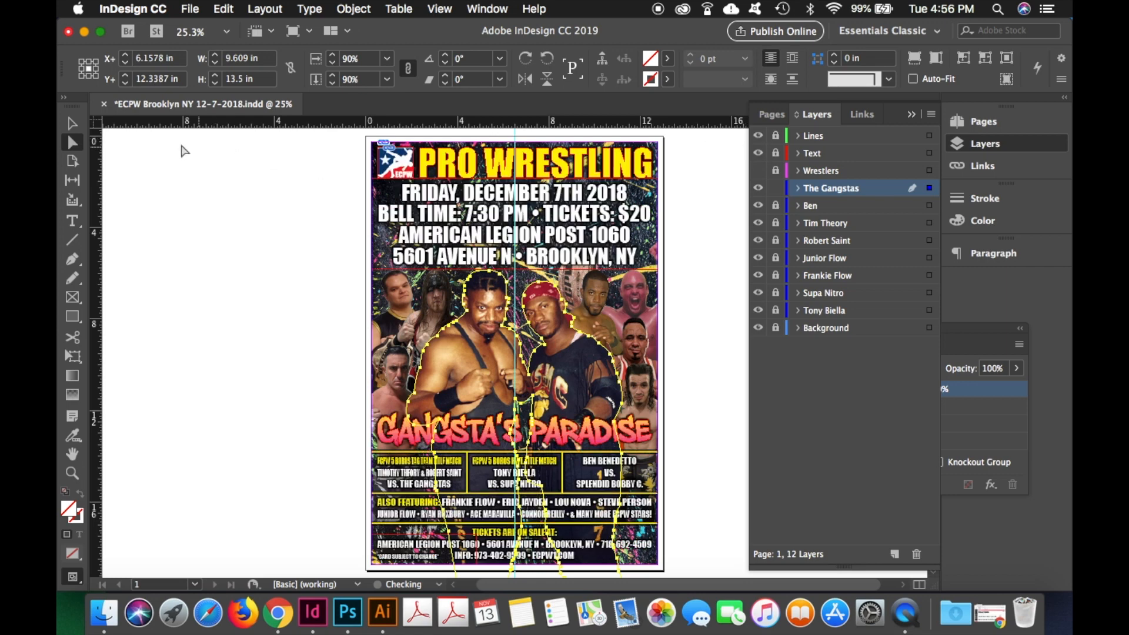
left_click(156, 181)
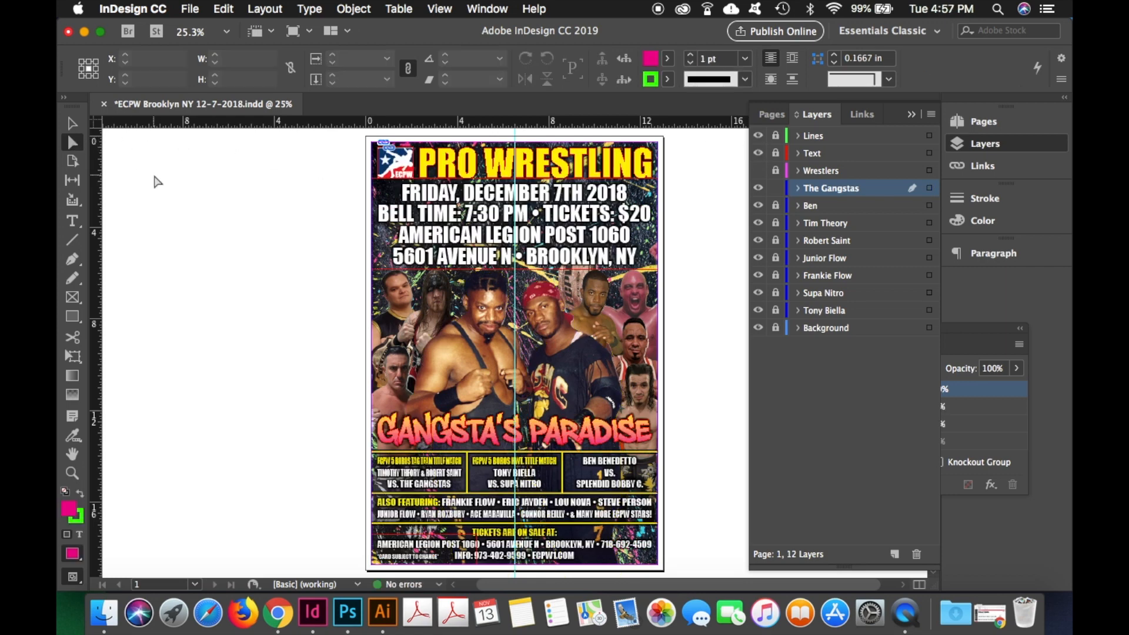
key("shift+w")
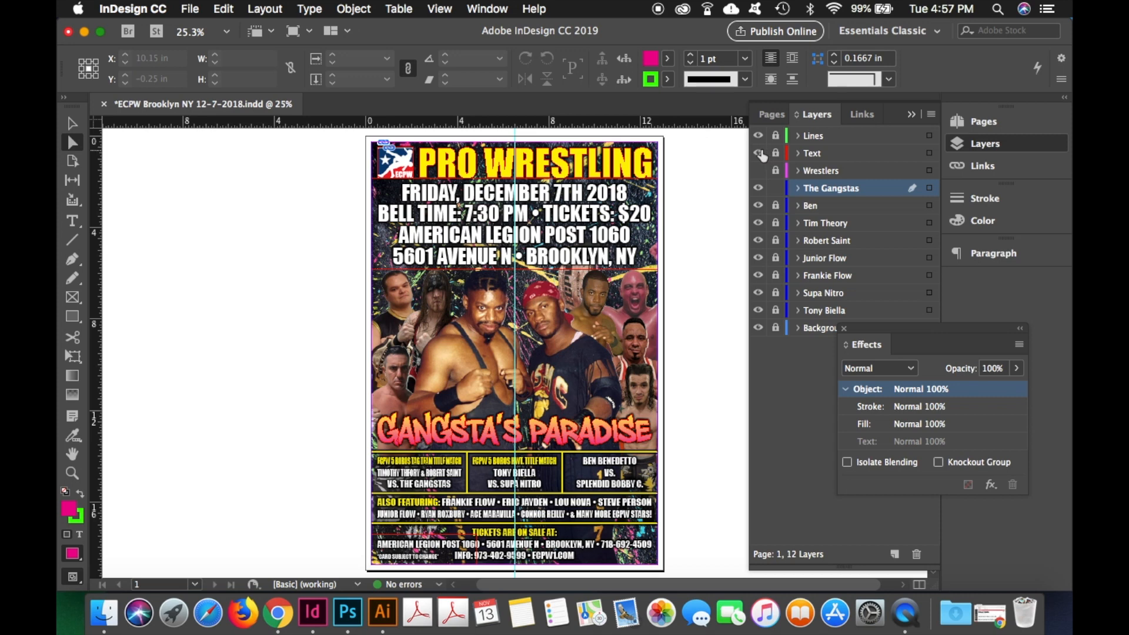
Hide the Text, Lines and Background layers so only the cut-out wrestlers are shown
left_click(759, 153)
left_click(758, 135)
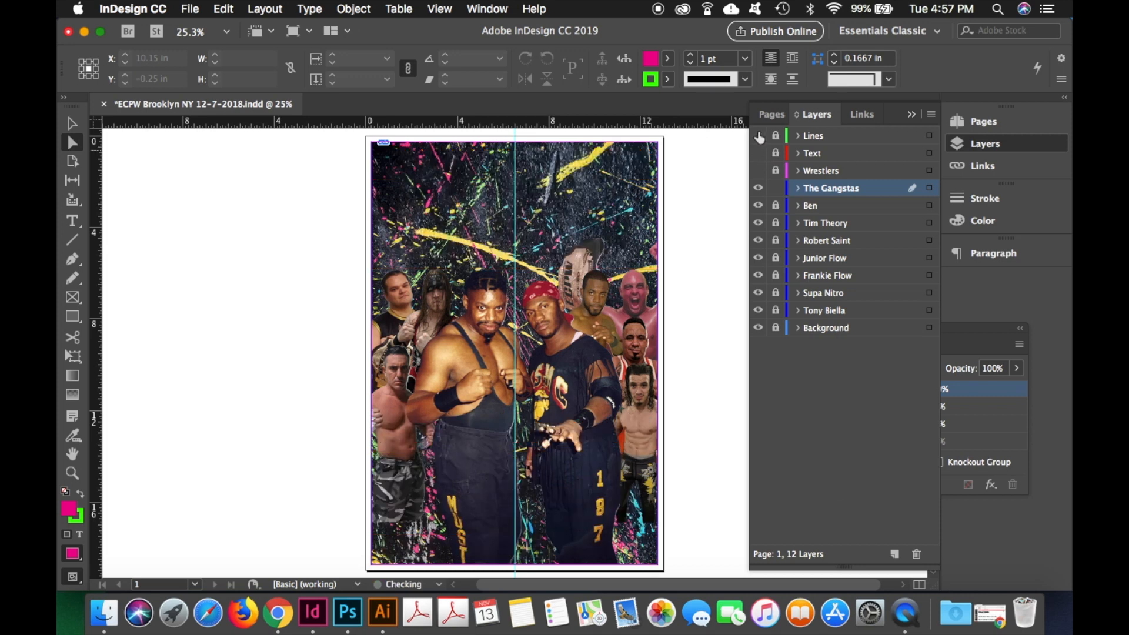
left_click(759, 330)
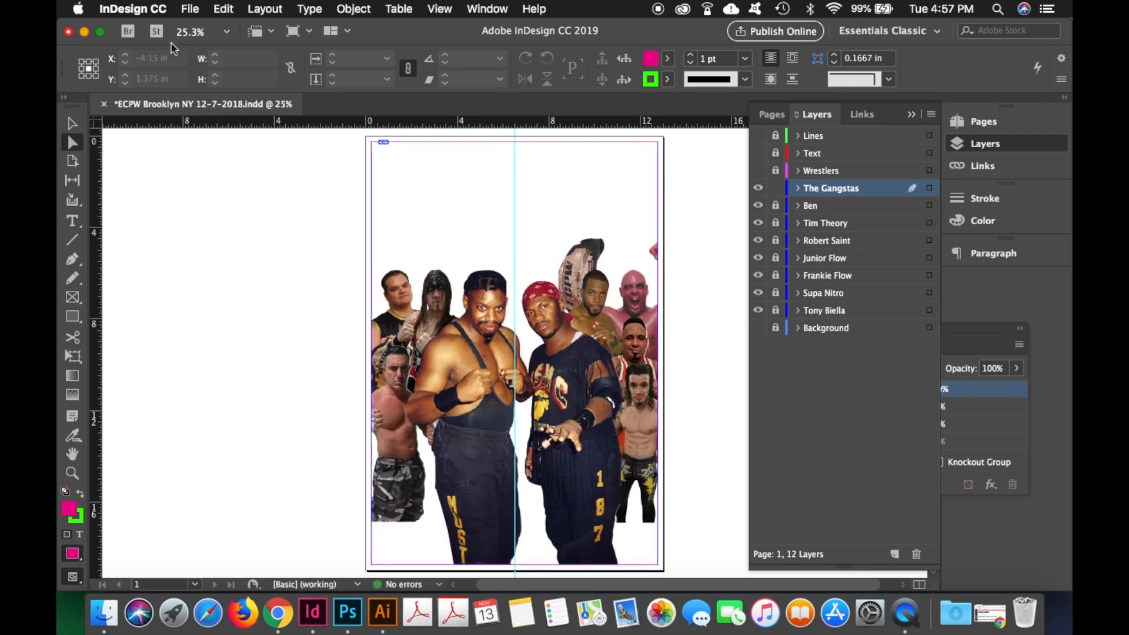
Start exporting the page to the Desktop as a PNG named "ECPW Brooklyn NY 12-7-2018 Wrestlers"
left_click(189, 8)
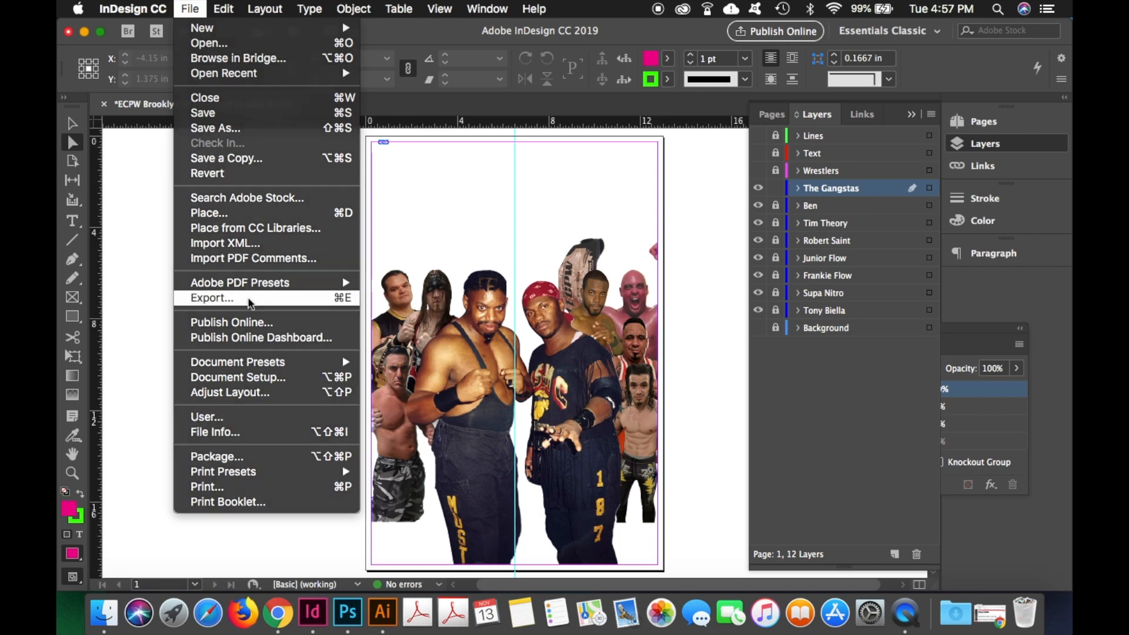
left_click(249, 300)
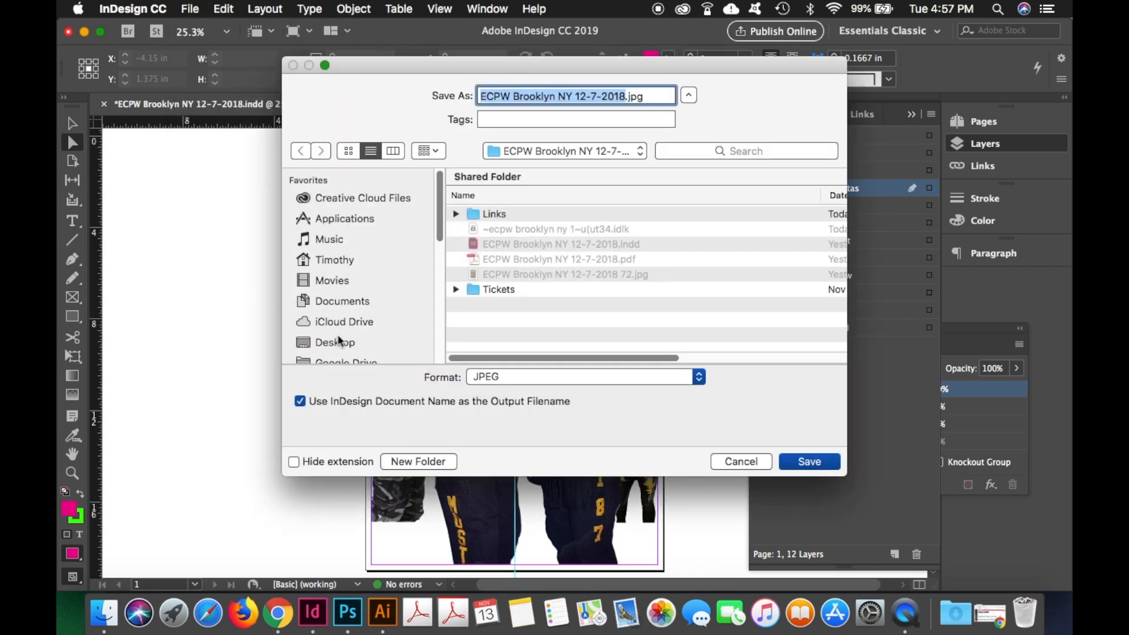
left_click(338, 341)
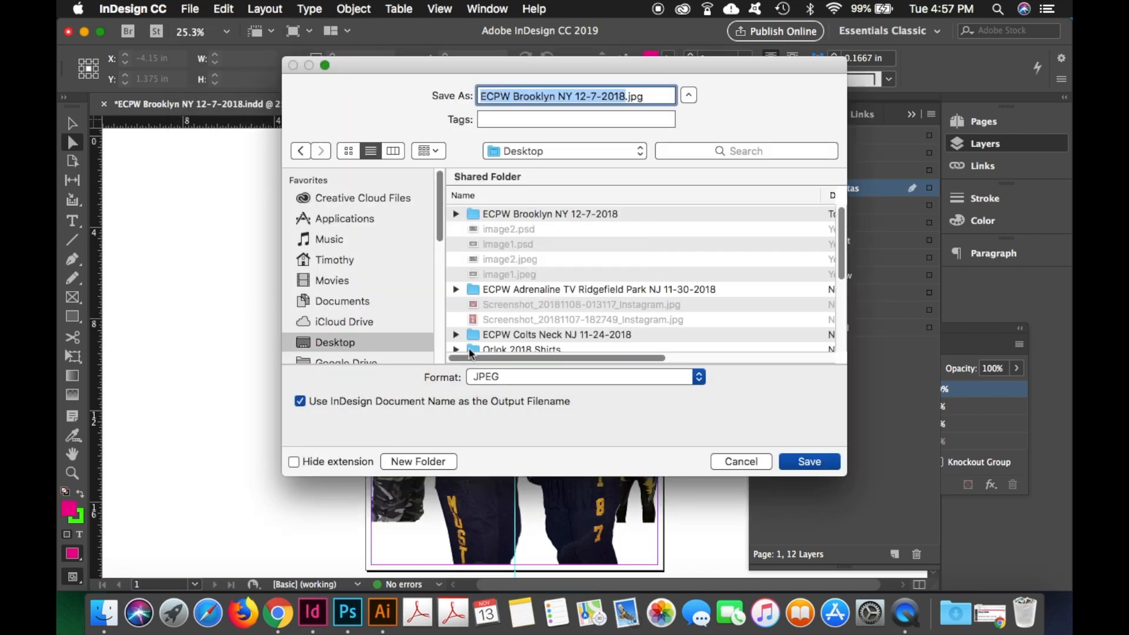
key("Right")
type("Wrestlers")
left_click(511, 381)
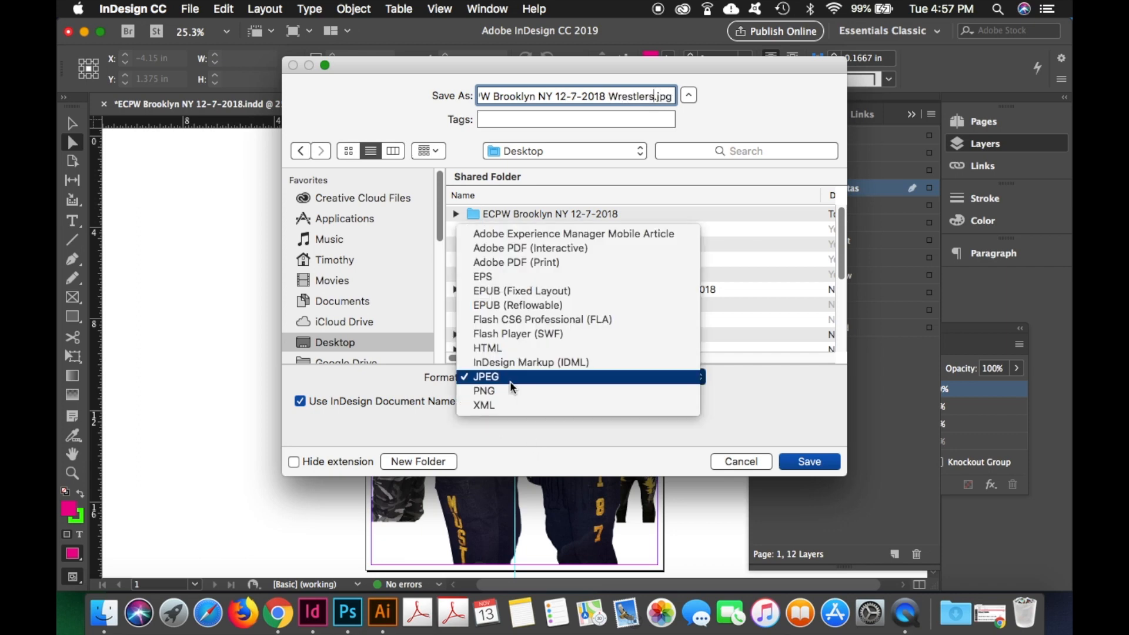
left_click(510, 391)
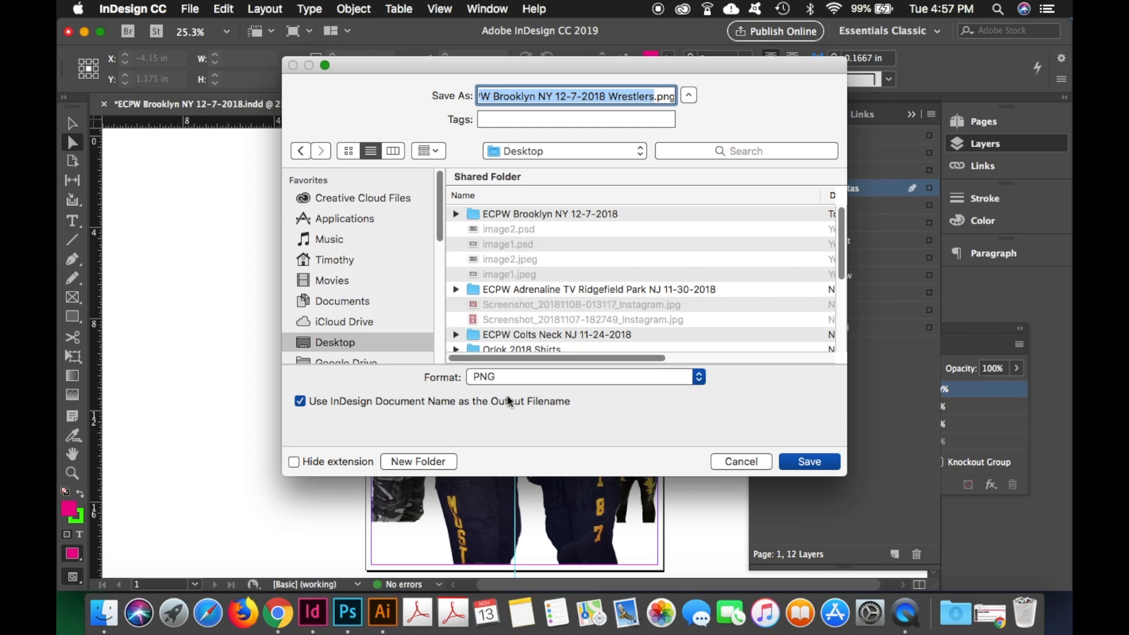
left_click(806, 462)
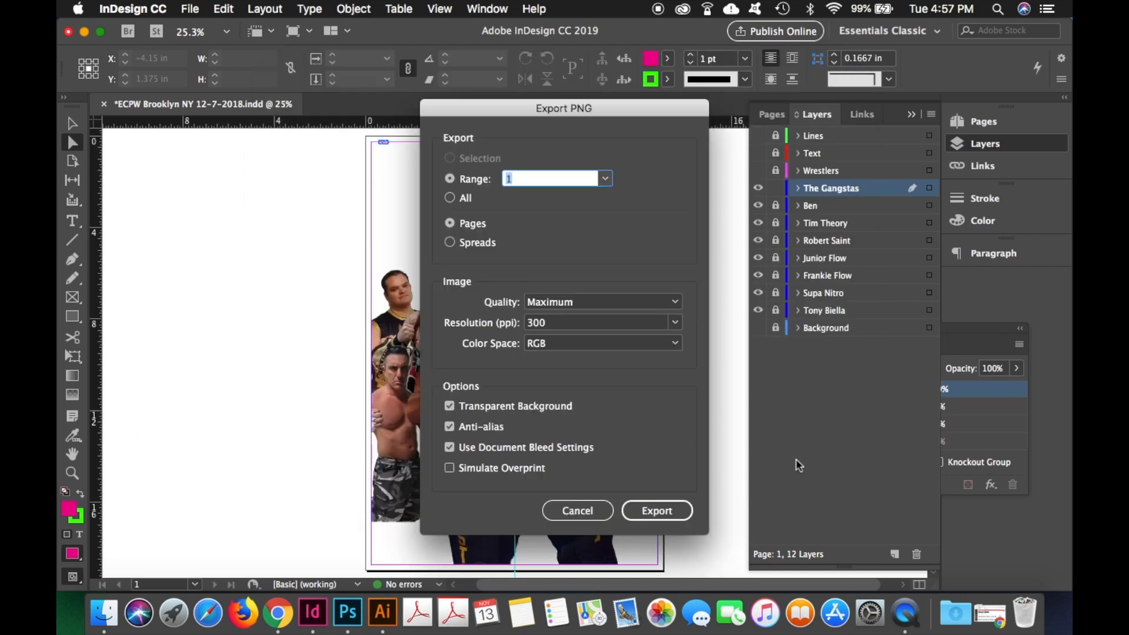
Export the PNG at Maximum quality, 300 ppi and RGB, with a transparent background and the document bleed settings
left_click(550, 309)
left_click(554, 307)
double_click(554, 323)
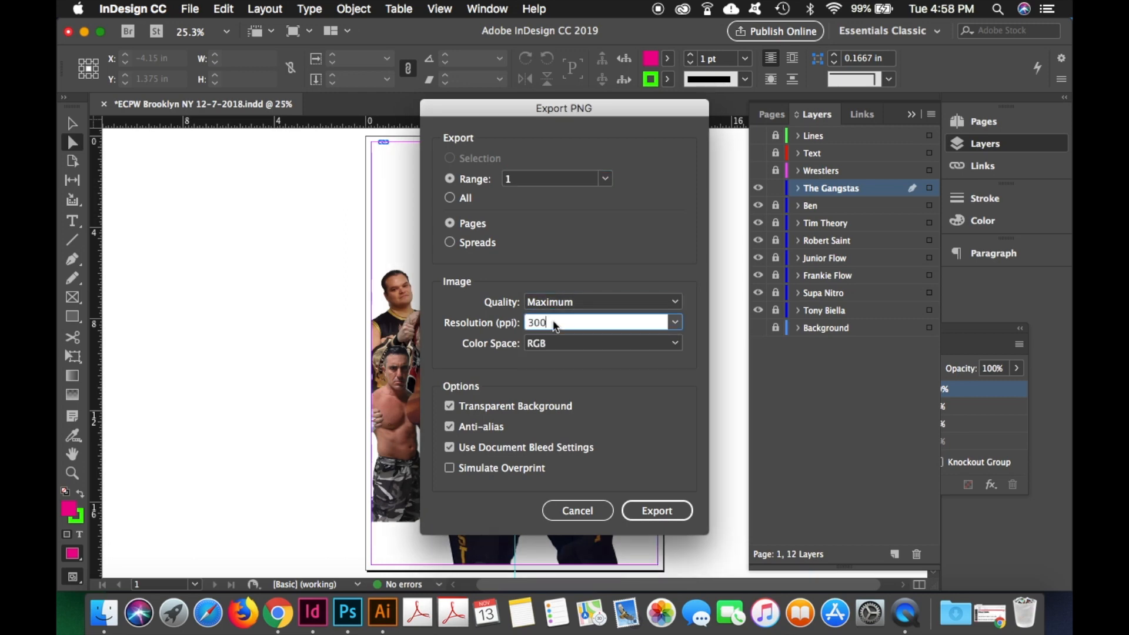
left_click(564, 346)
left_click(564, 356)
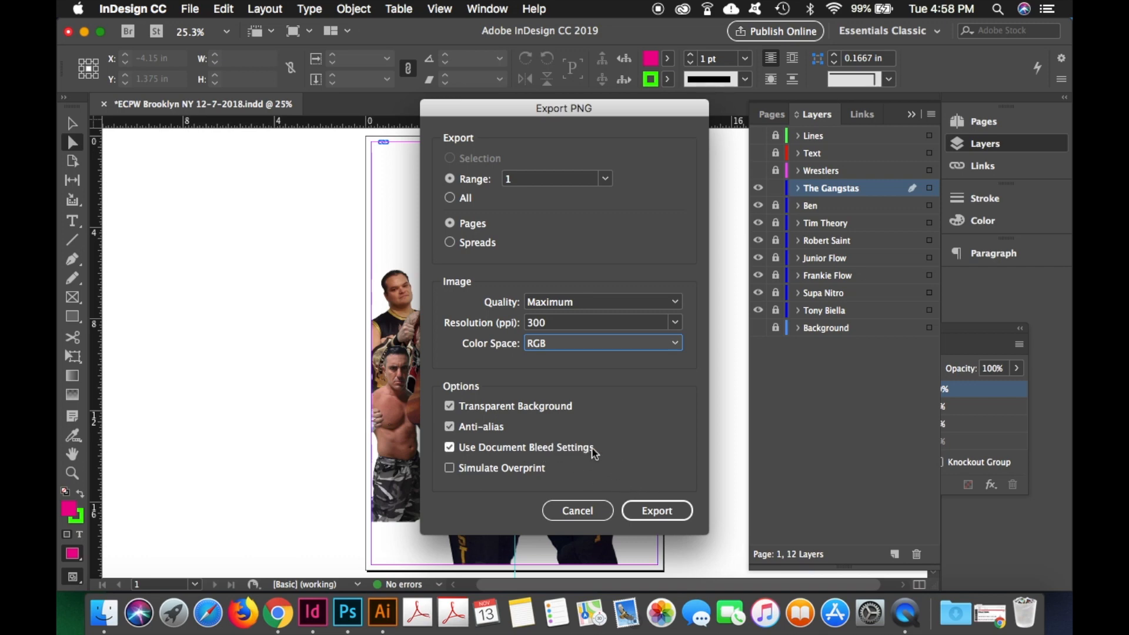
left_click(657, 511)
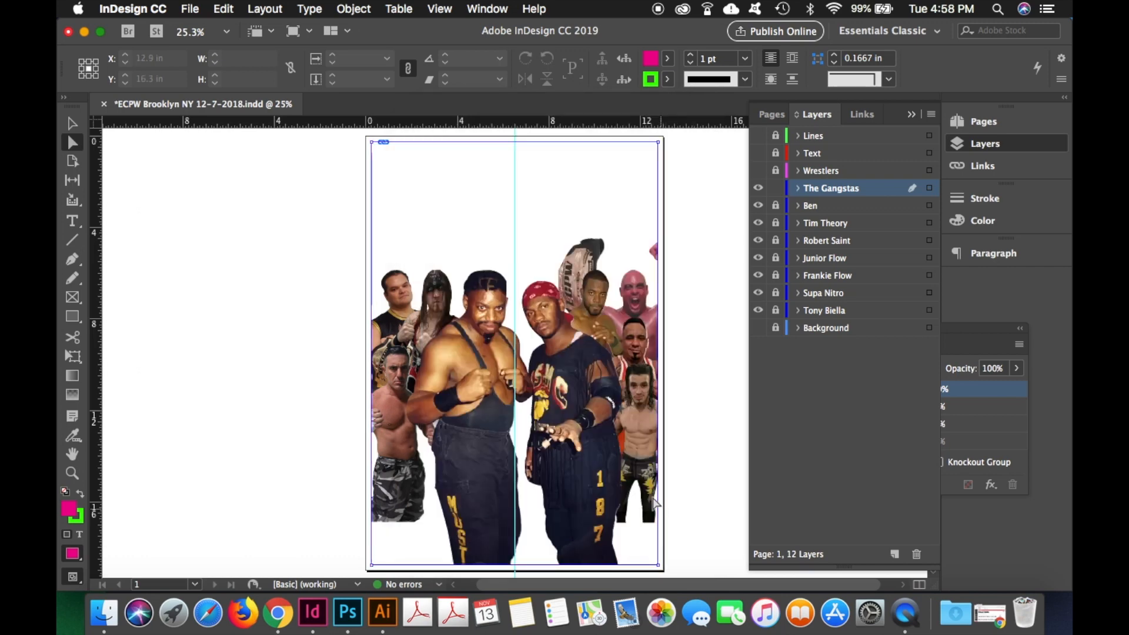
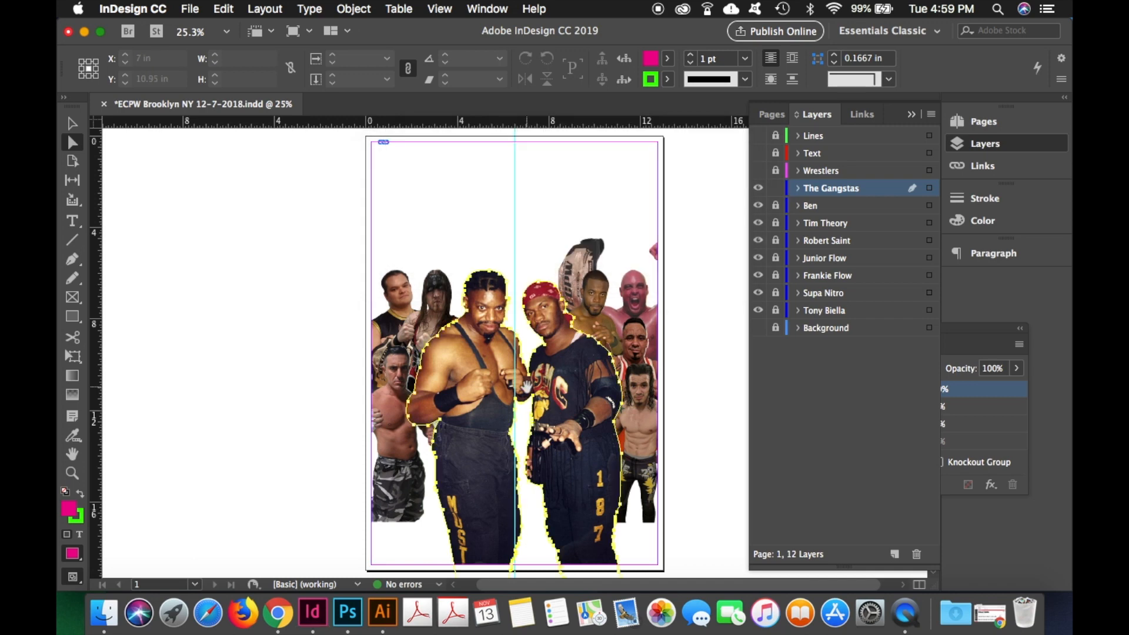
Open the exported wrestlers PNG from the Desktop in Photoshop and display its layers
left_click(84, 31)
left_click(744, 485)
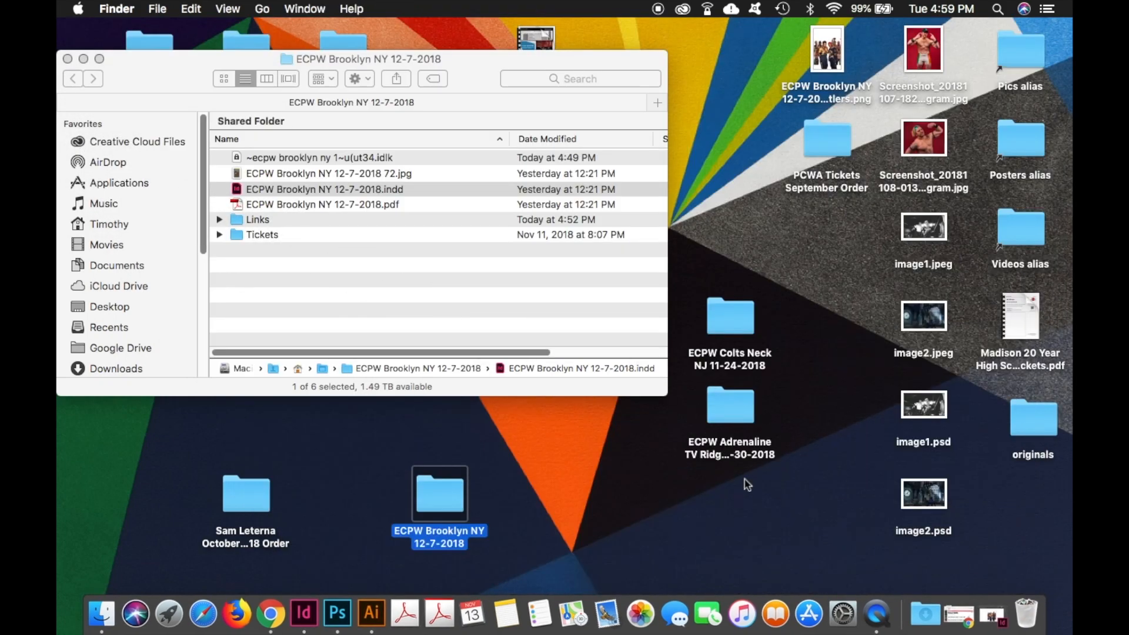
left_click(840, 66)
left_click_drag(840, 66, 344, 616)
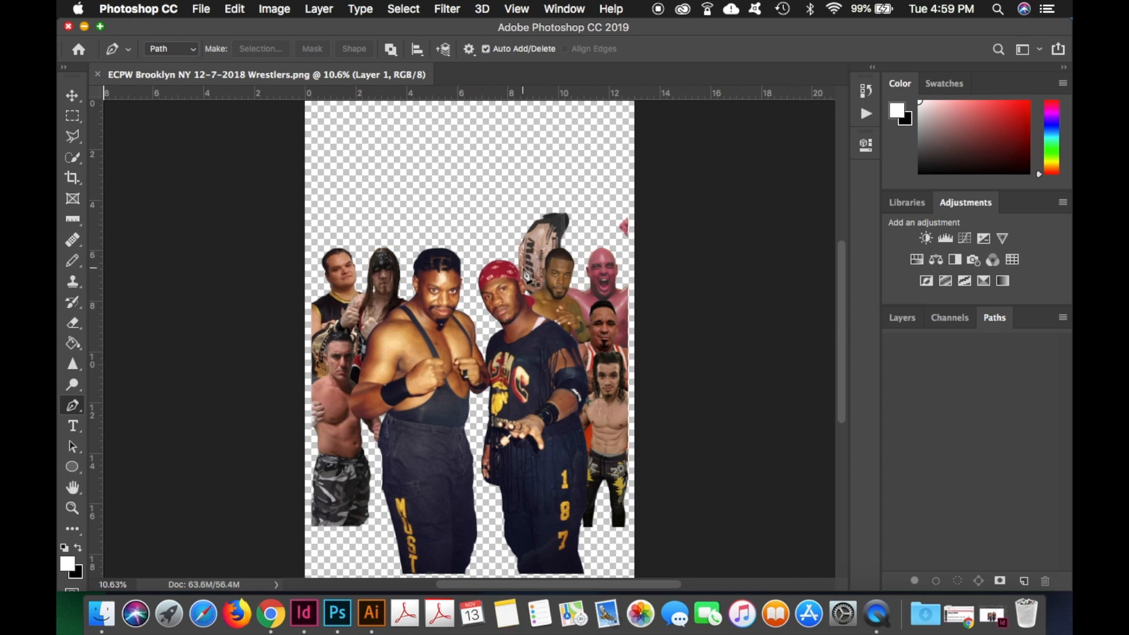
left_click(903, 320)
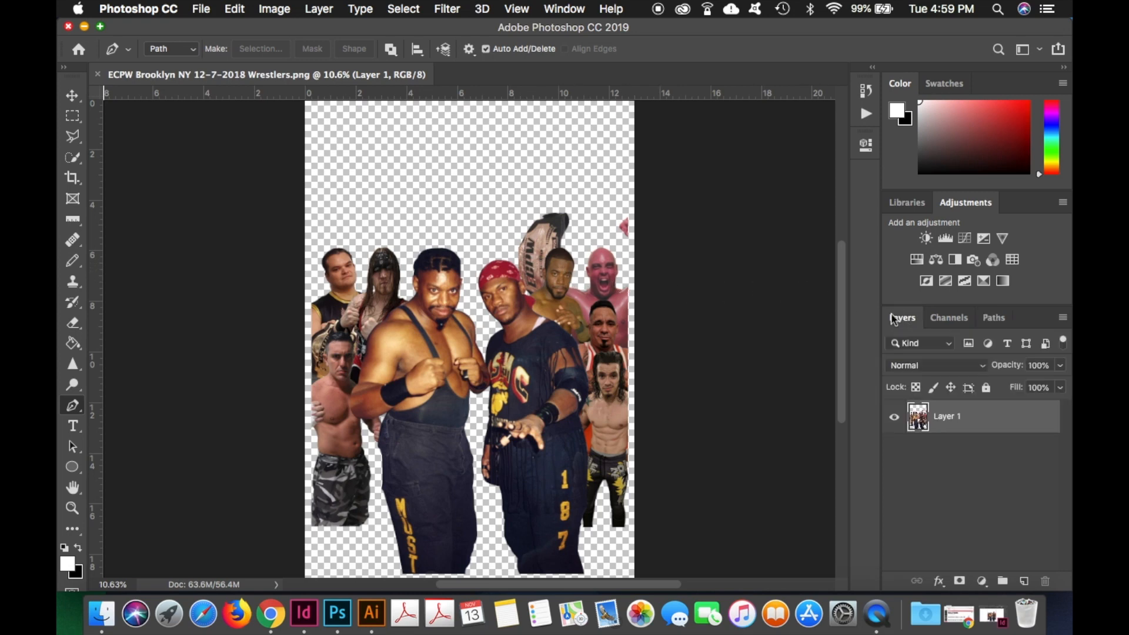
Duplicate Layer 1 and set the copy's blend mode to Vivid Light
left_click(553, 8)
left_click(678, 3)
left_click_drag(976, 419, 1023, 582)
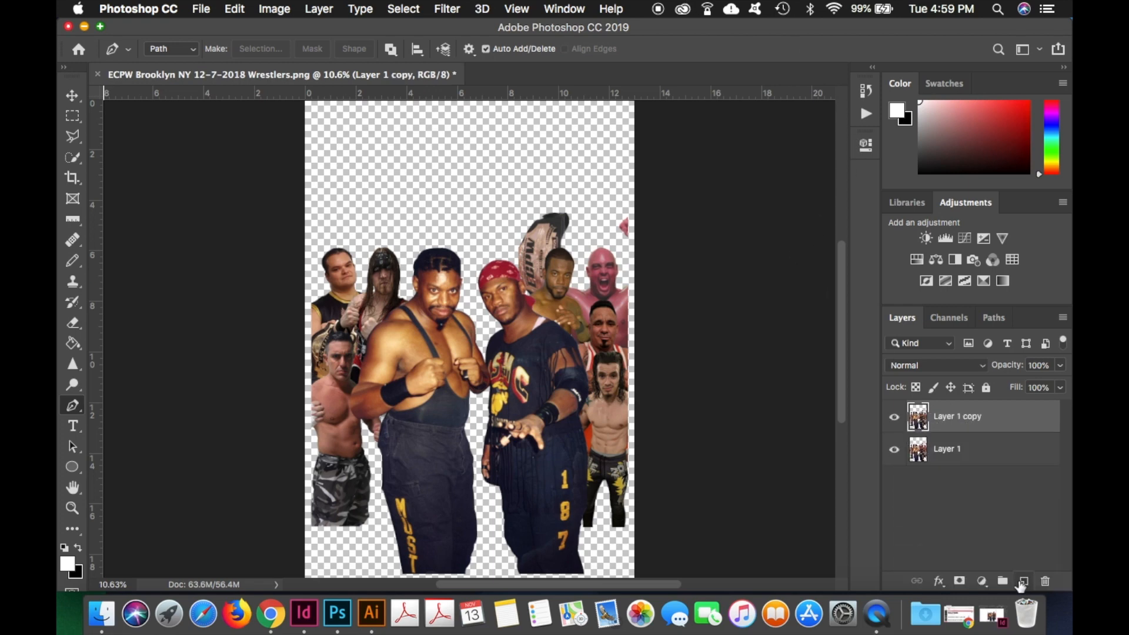
left_click(925, 365)
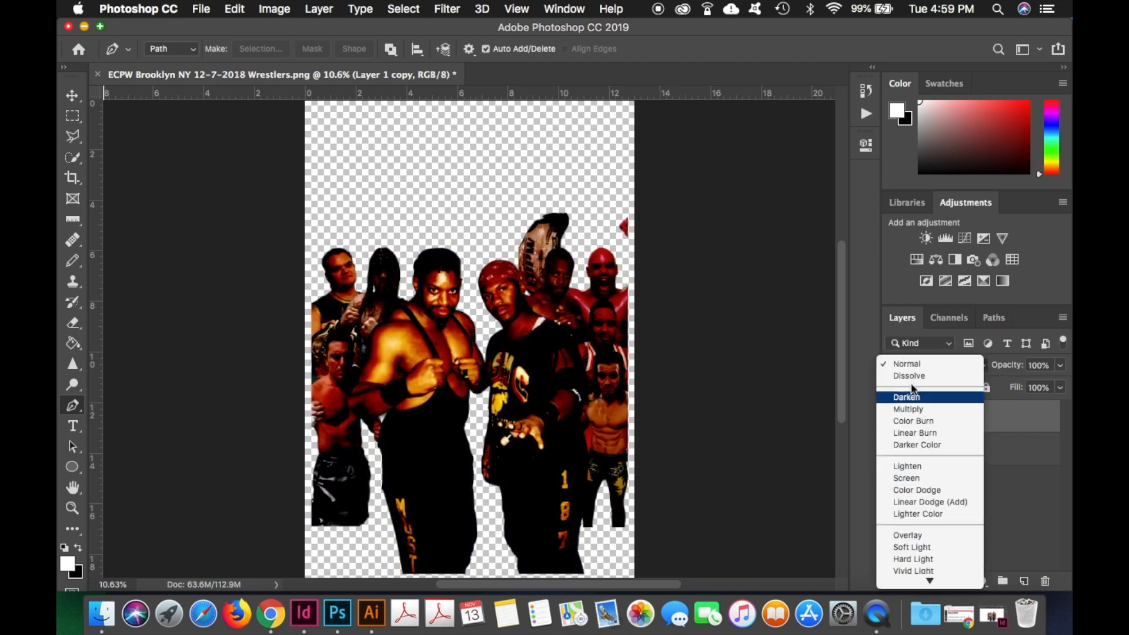
left_click(906, 337)
left_click(916, 369)
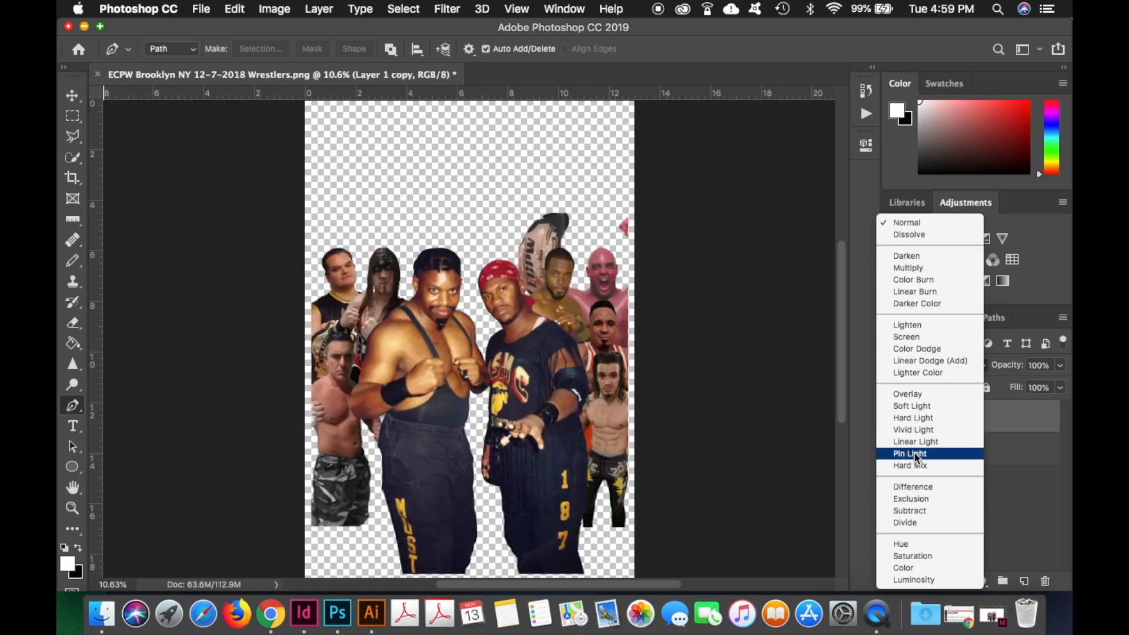
left_click(911, 434)
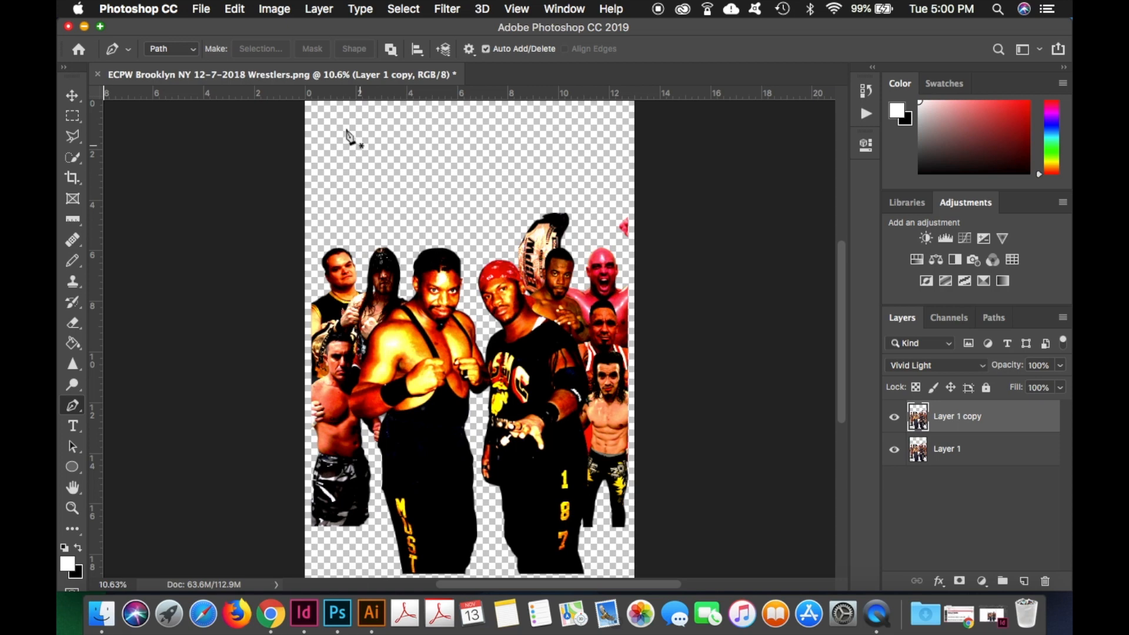
Invert the colors of the duplicated wrestlers layer
left_click(275, 11)
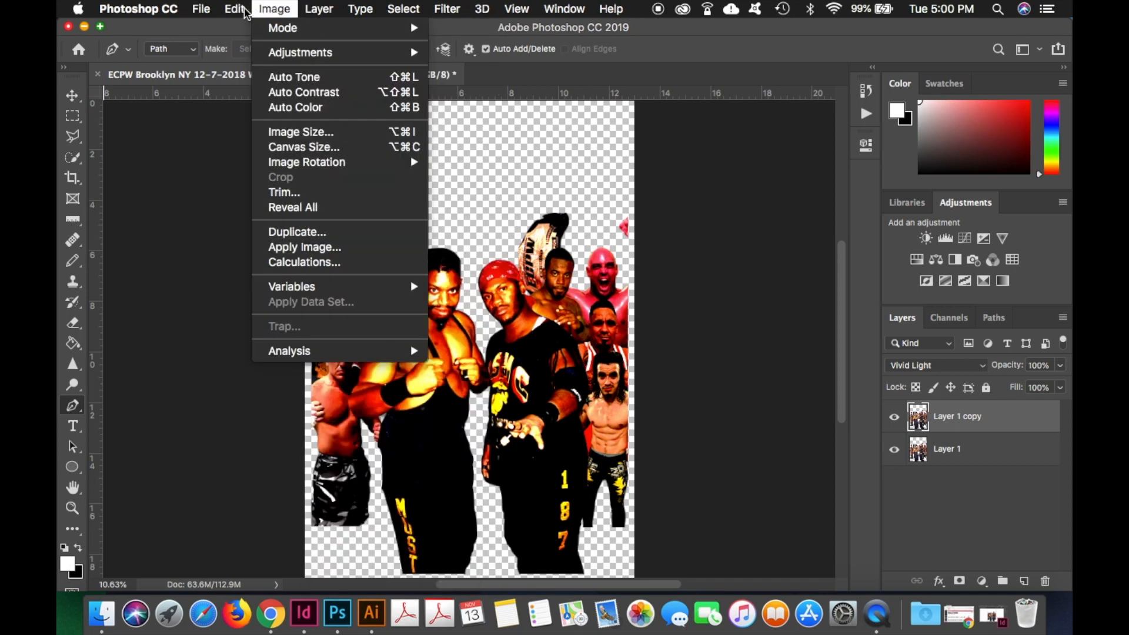
mouse_move(244, 11)
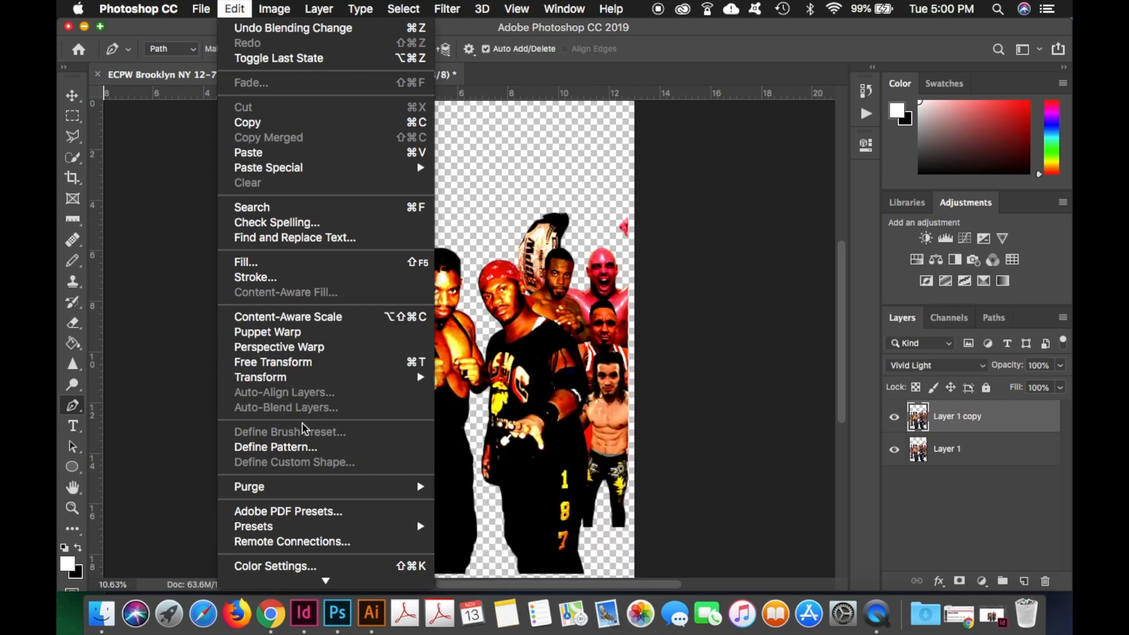
mouse_move(311, 582)
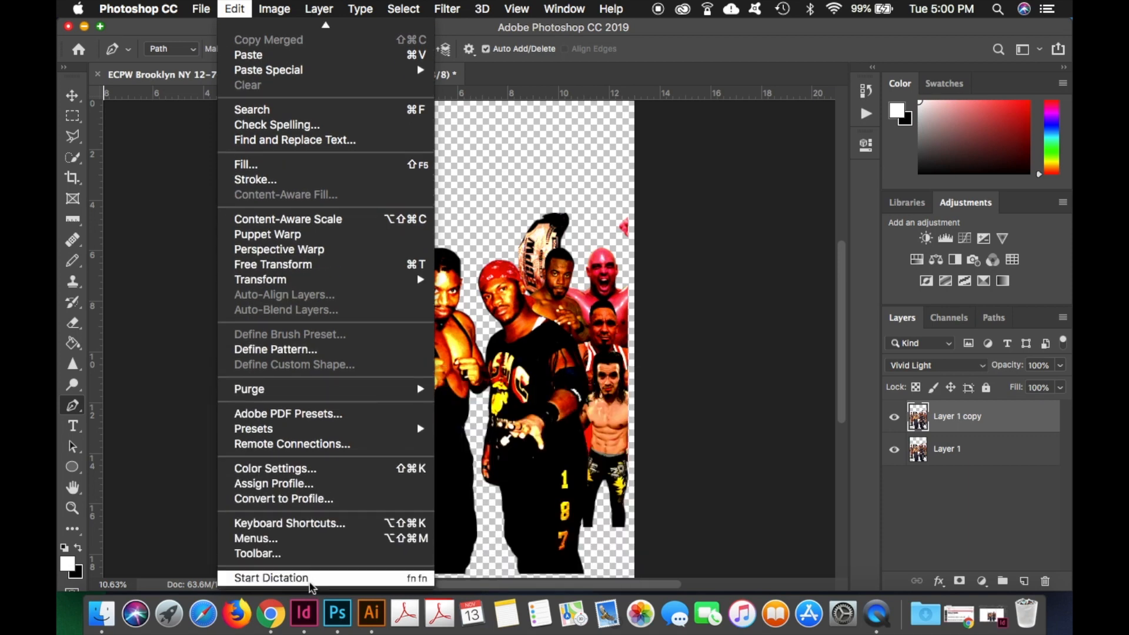
mouse_move(288, 54)
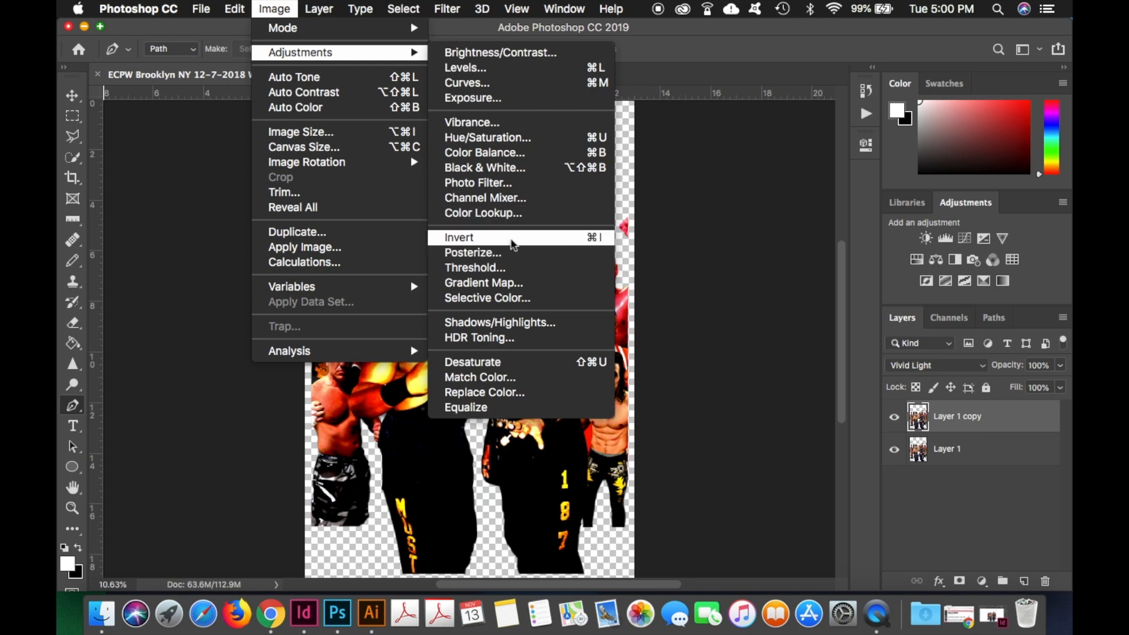
left_click(511, 242)
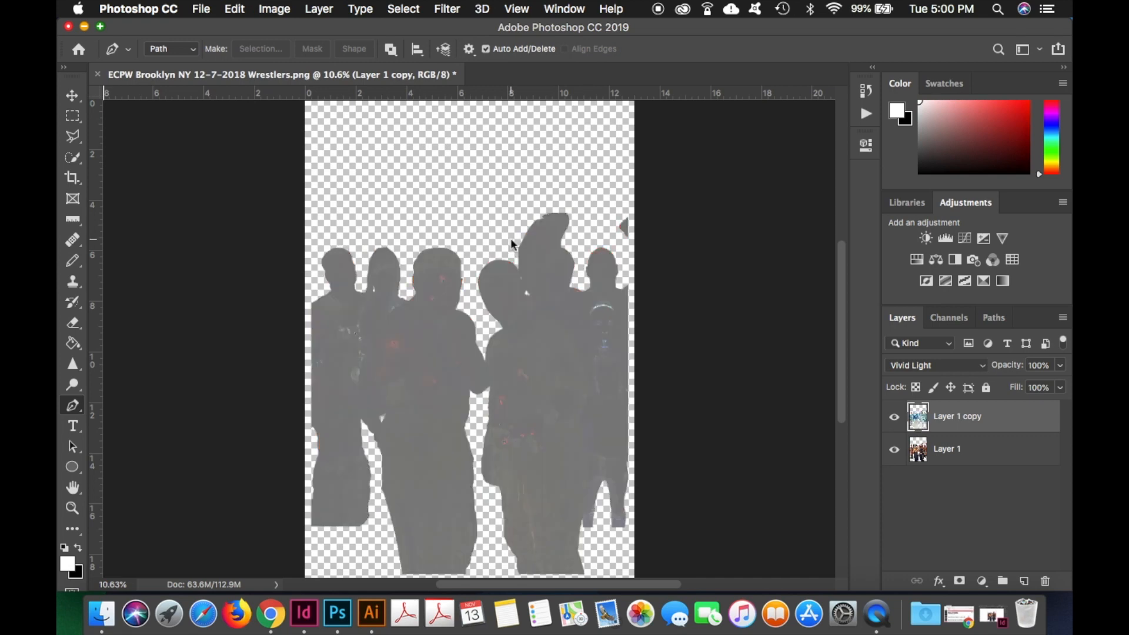
Apply a Surface Blur to the inverted copy with a radius of 50 pixels and a threshold of 50 levels
left_click(450, 14)
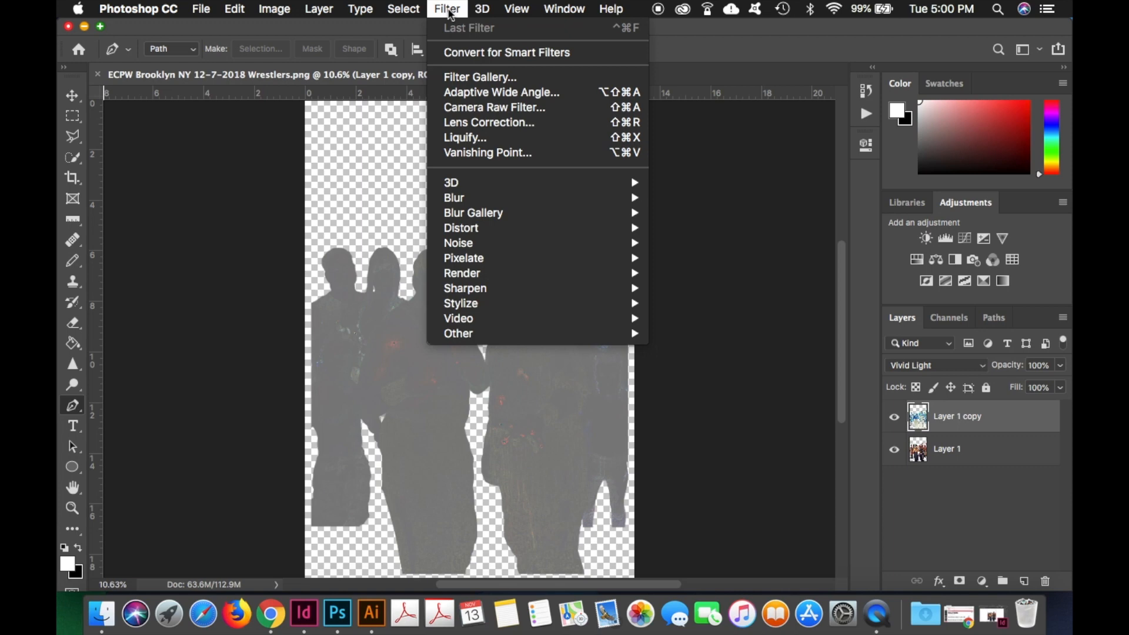
mouse_move(498, 201)
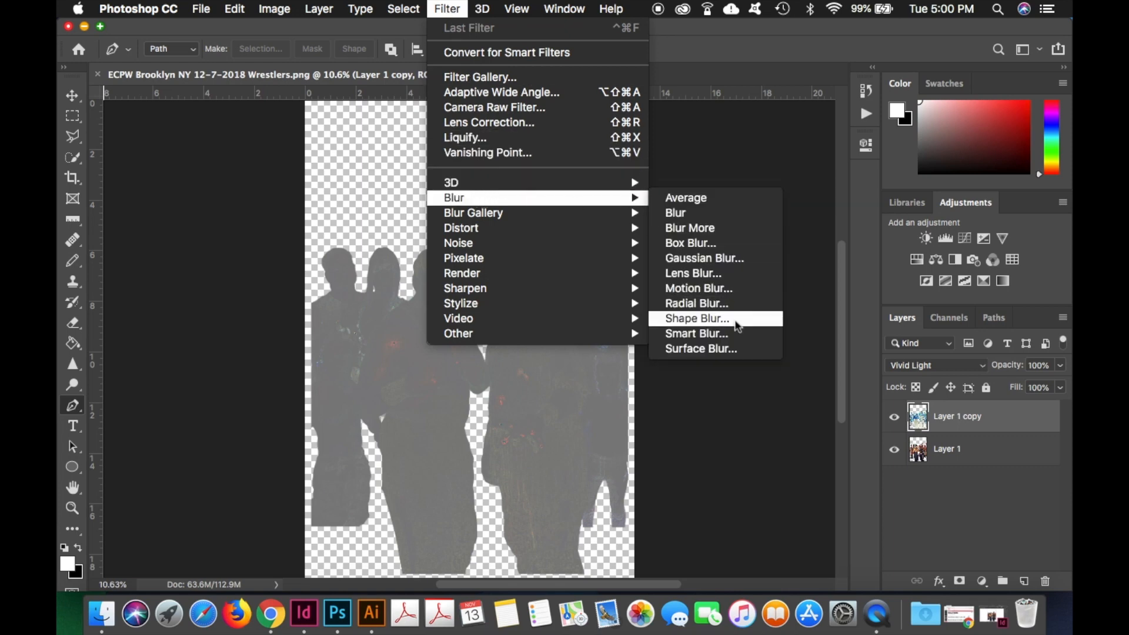
left_click(722, 349)
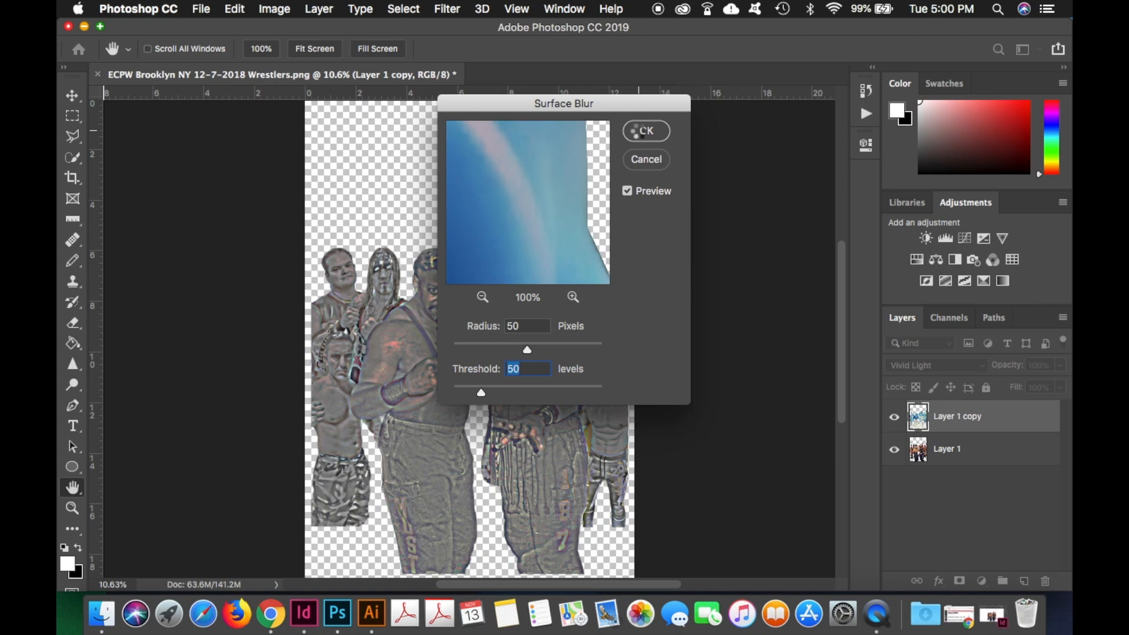
left_click(642, 130)
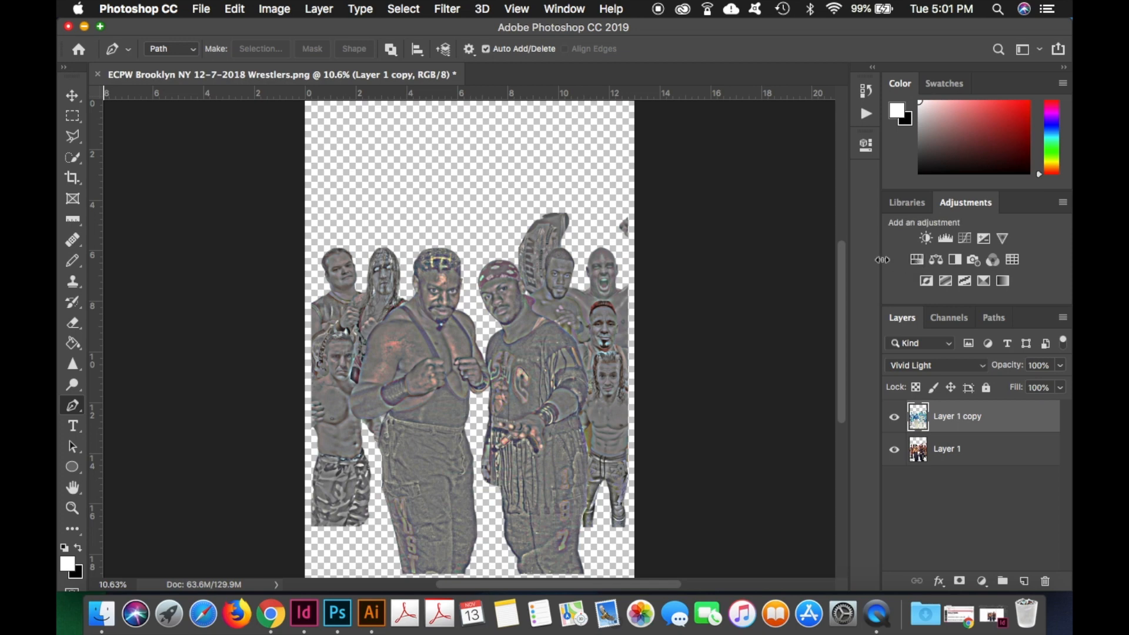
Add a Hue/Saturation adjustment layer above the blurred copy and set its saturation to -100
left_click(275, 9)
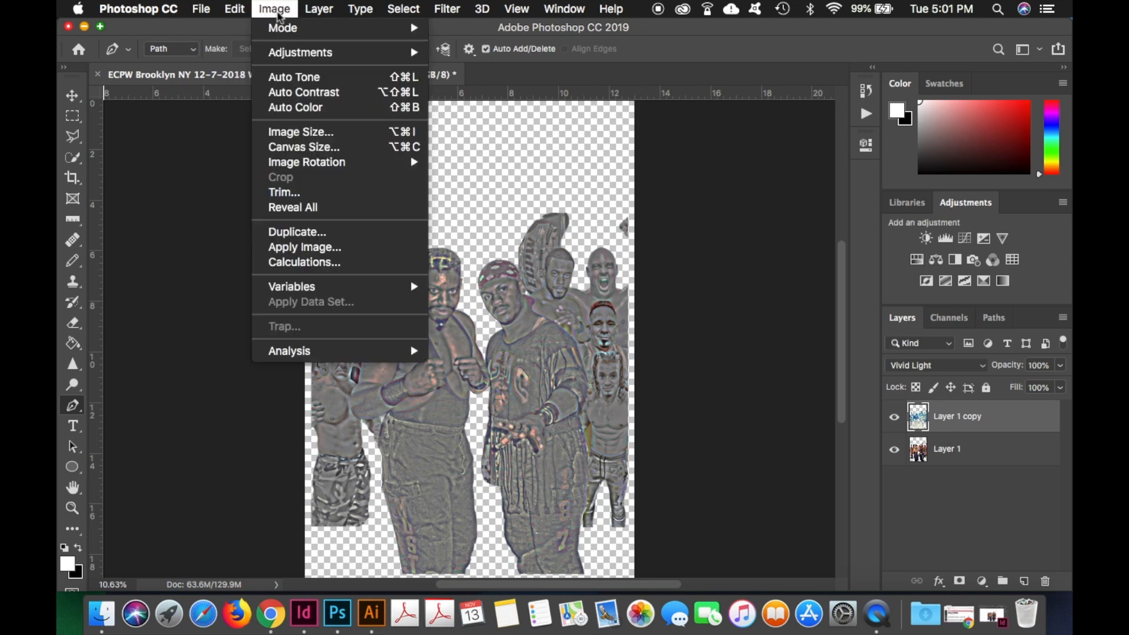
mouse_move(315, 7)
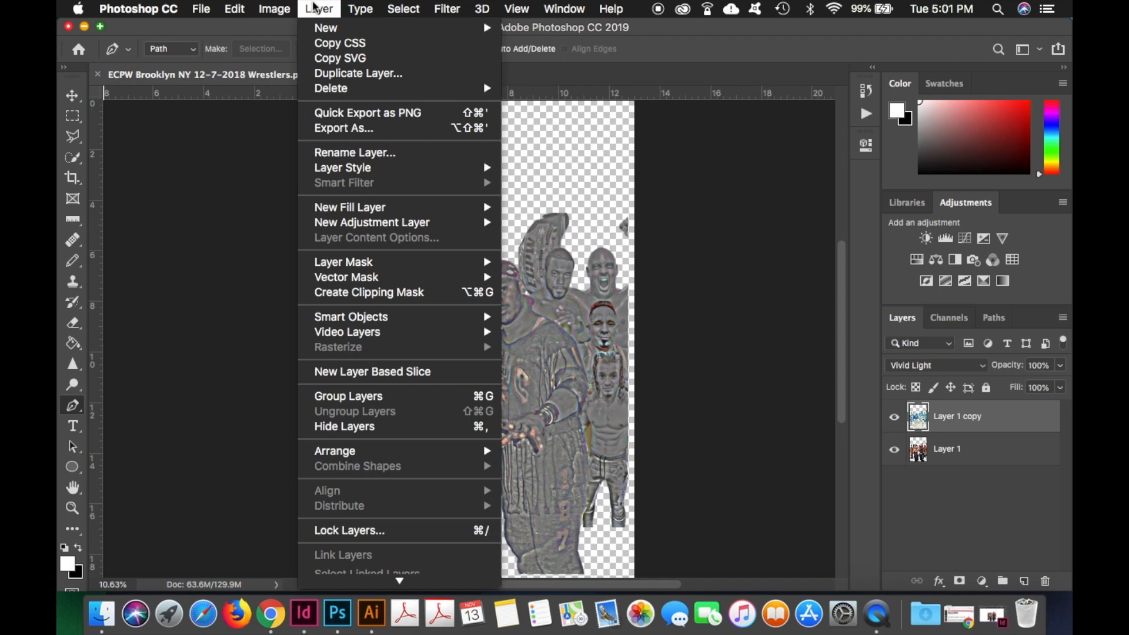
mouse_move(428, 224)
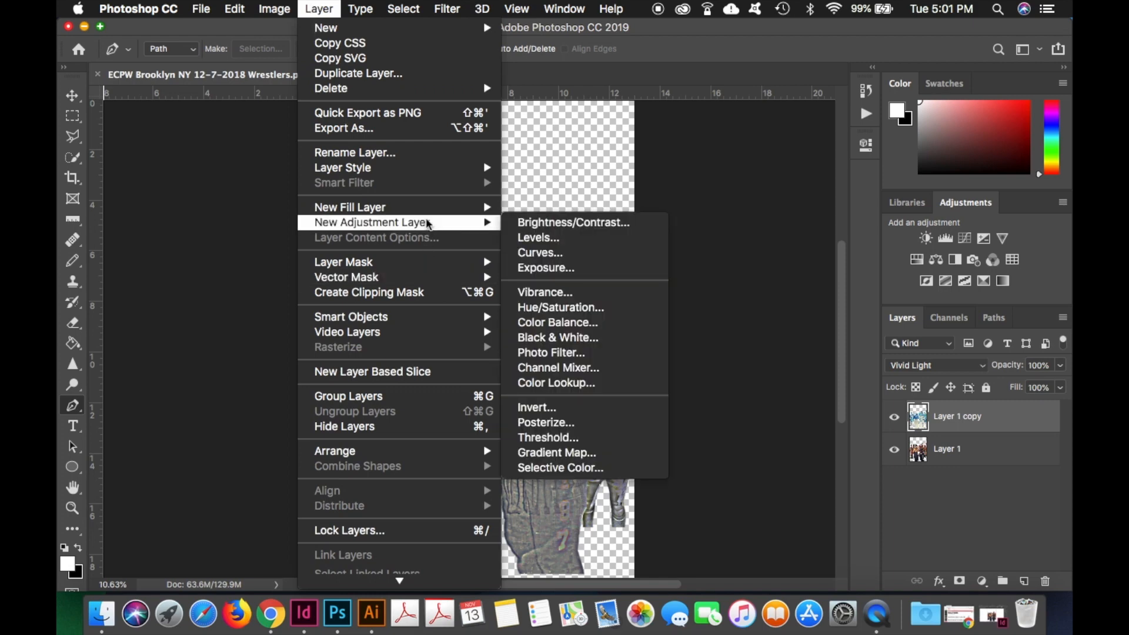
left_click(555, 309)
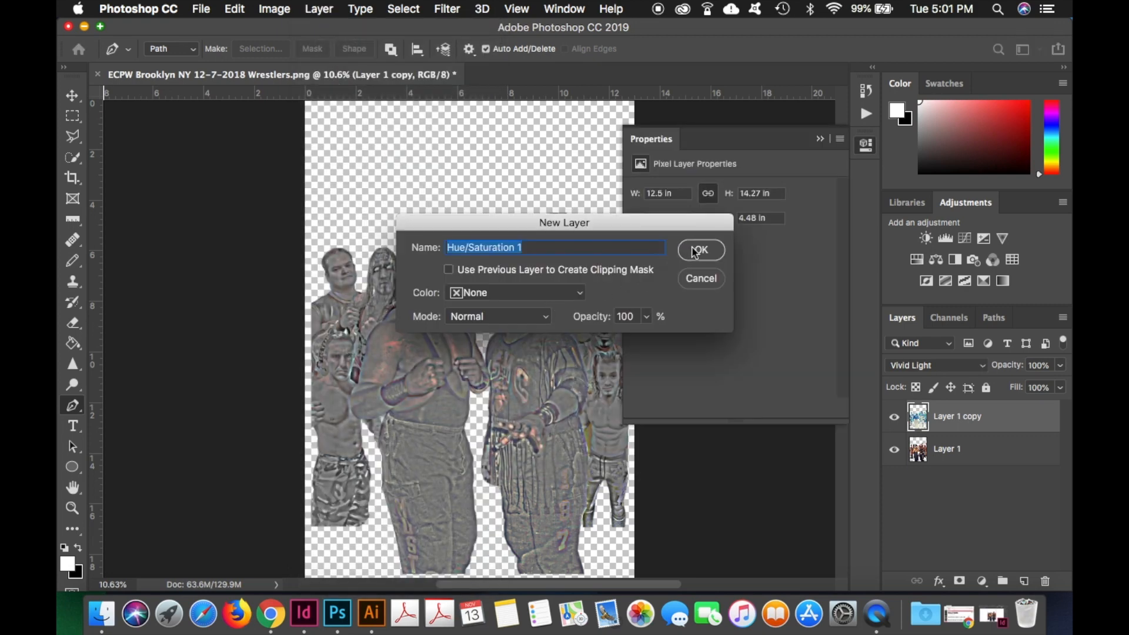
left_click(699, 251)
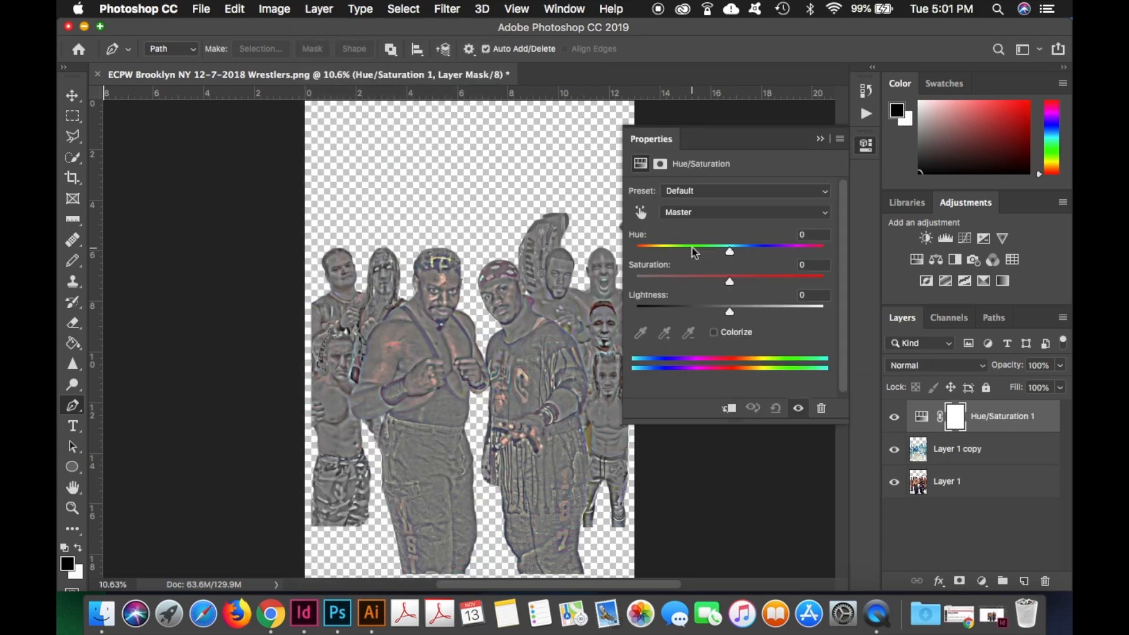
left_click_drag(730, 284, 605, 285)
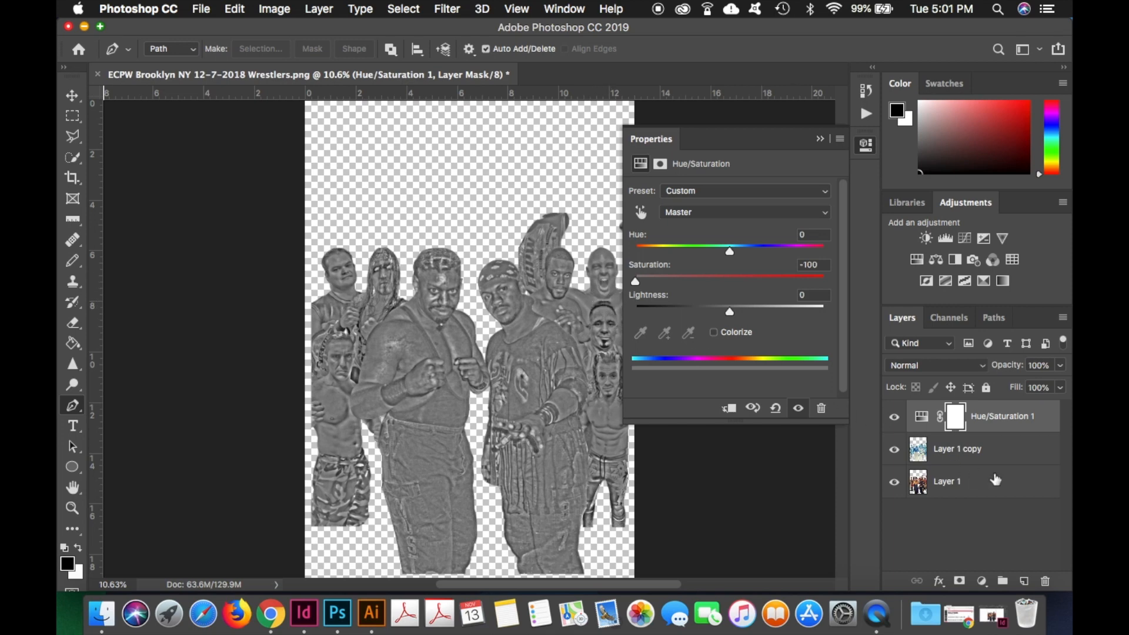
Compare the image with the Layer 1 copy and Hue/Saturation layers hidden and shown again
left_click(894, 451)
left_click(894, 416)
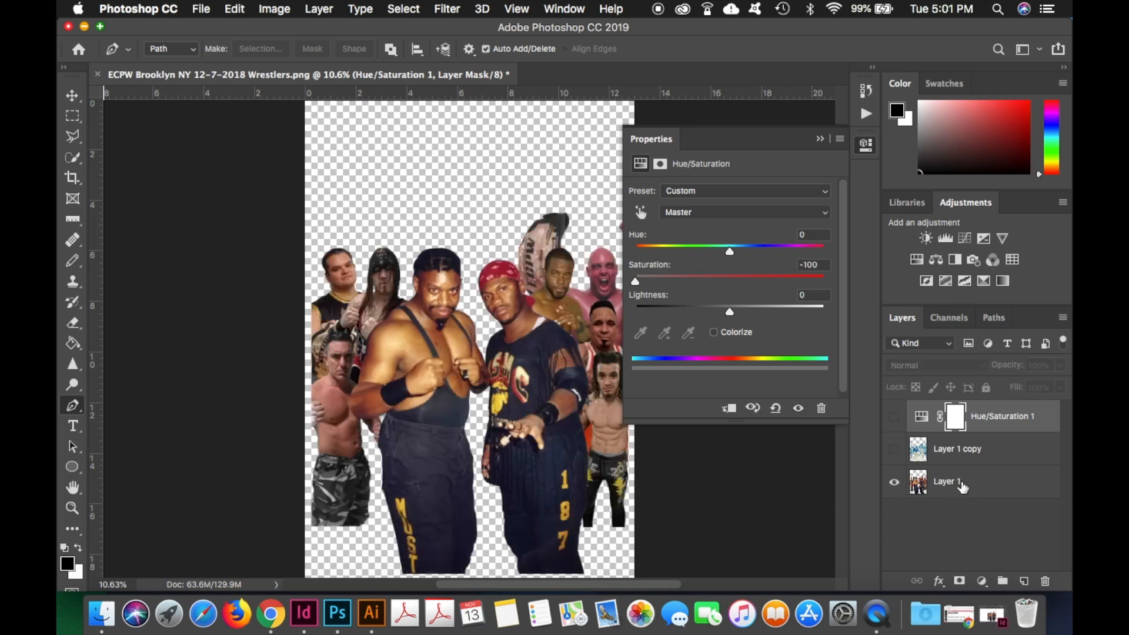
left_click(894, 450)
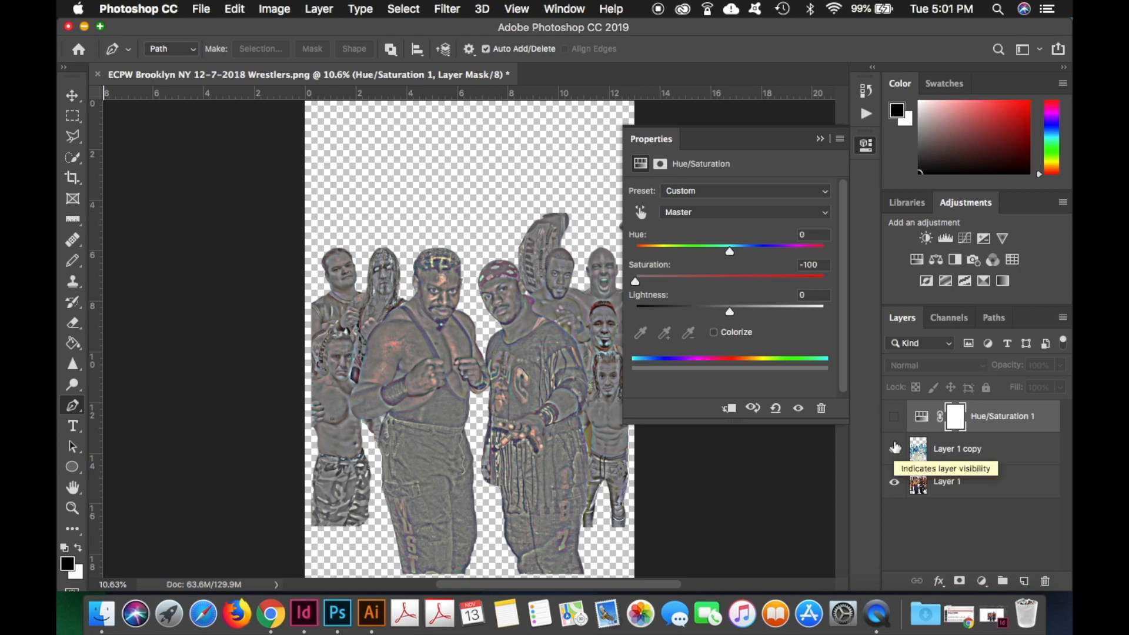
left_click(895, 416)
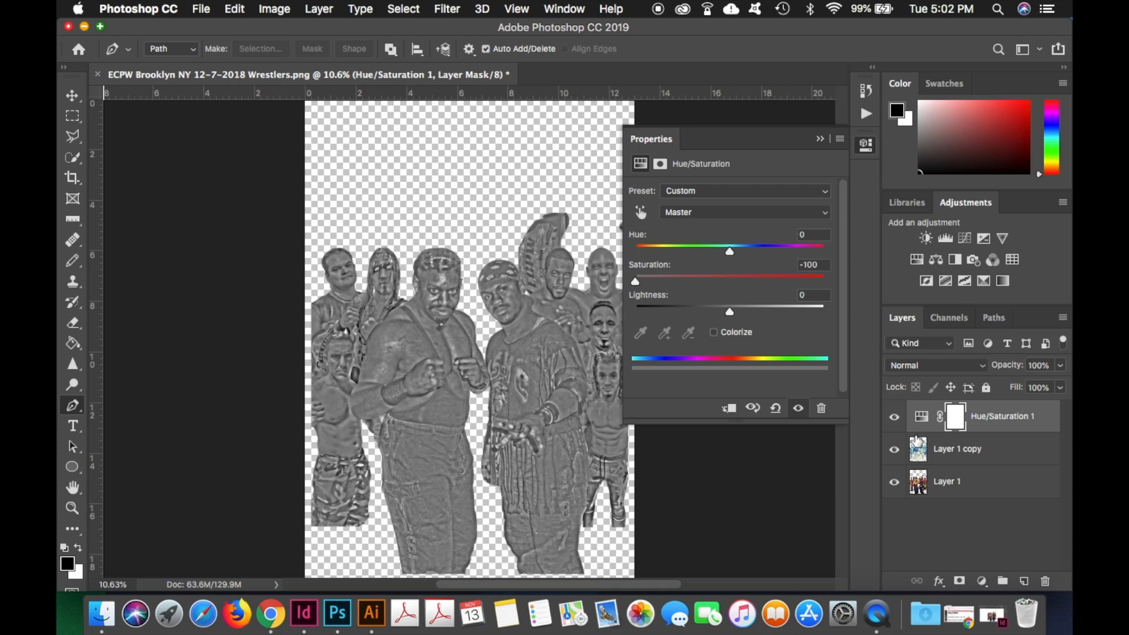
Stamp all visible layers into a new layer at the top of the stack and display the document's history
left_click(918, 440, "alt")
key("super+alt+shift+e")
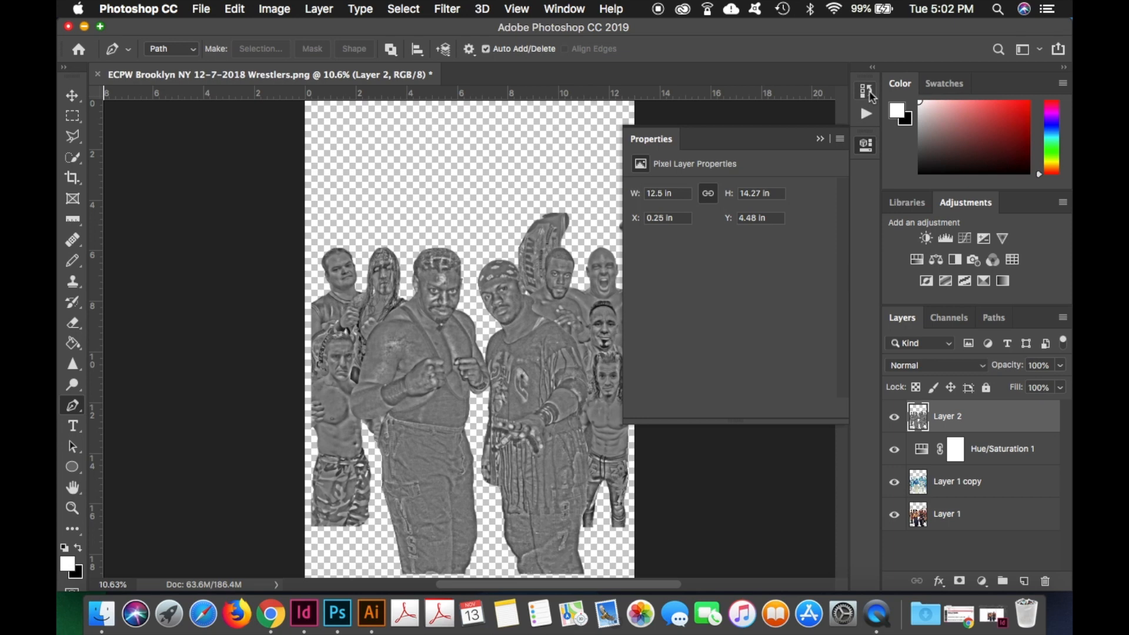
left_click(867, 93)
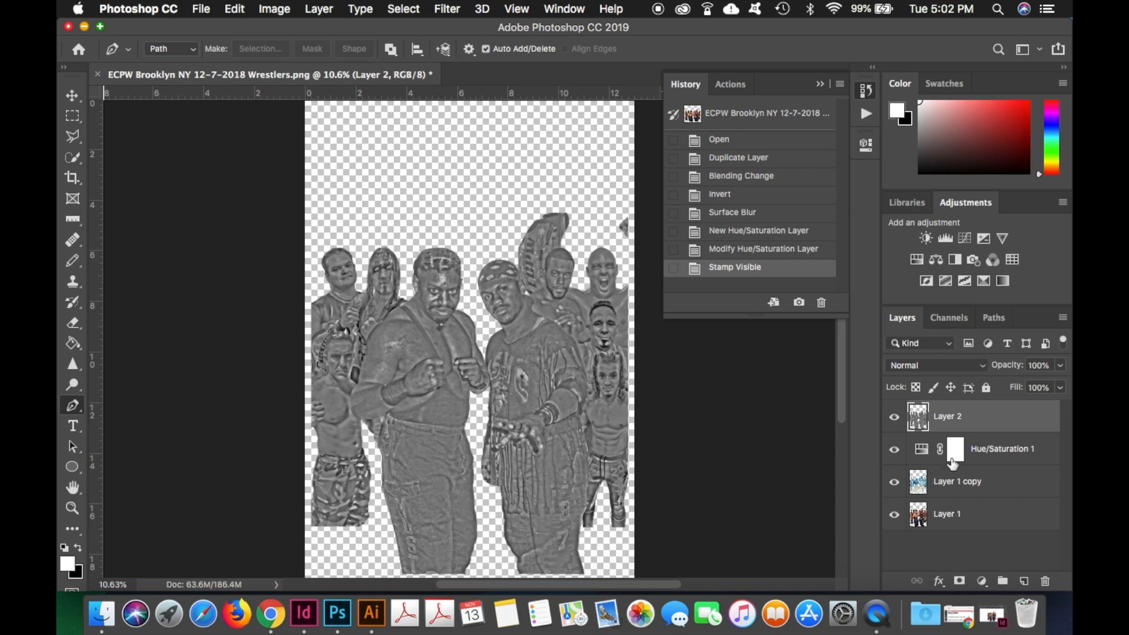
Delete the Hue/Saturation adjustment layer and the Layer 1 copy
left_click(916, 459)
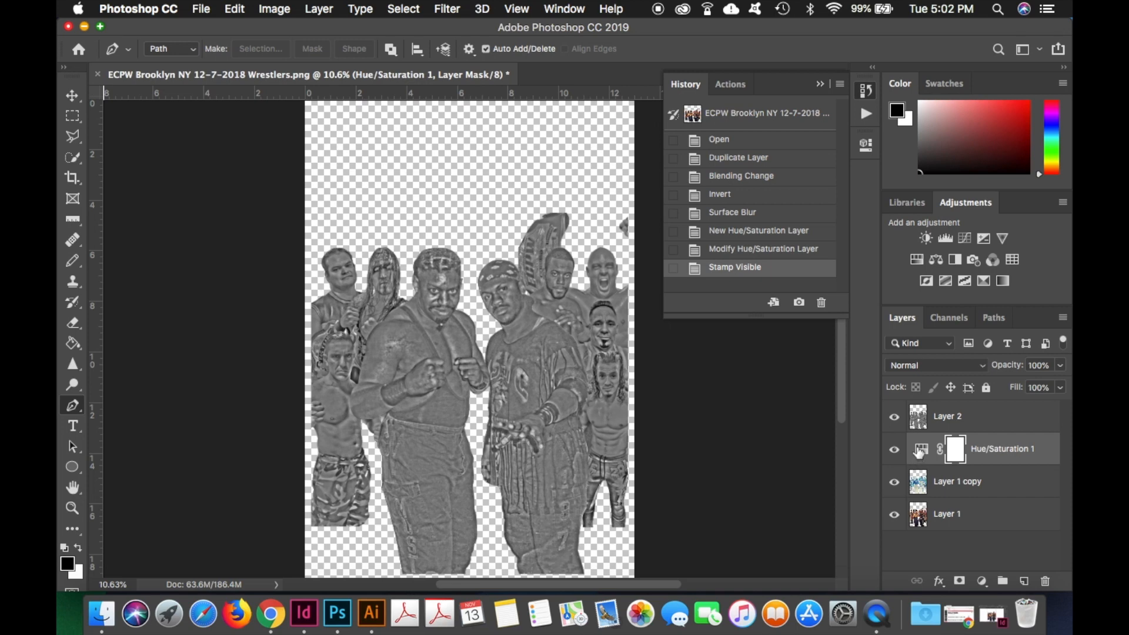
left_click_drag(920, 452, 1046, 582)
left_click_drag(918, 450, 1046, 584)
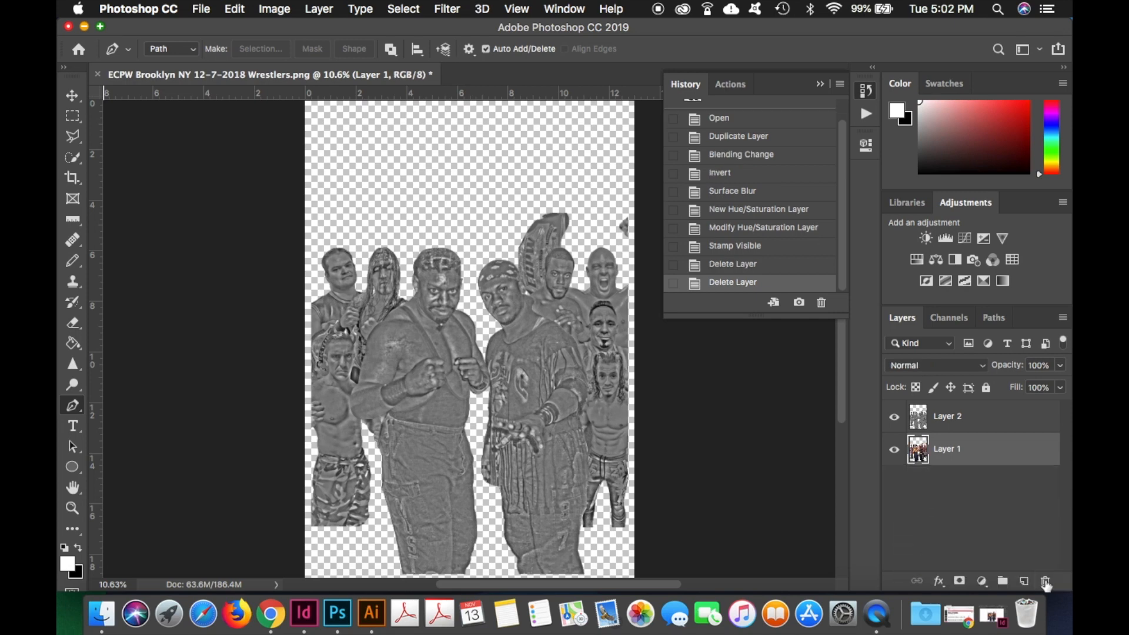
Set the blend mode of the stamped gray Layer 2 to Overlay
left_click(967, 421)
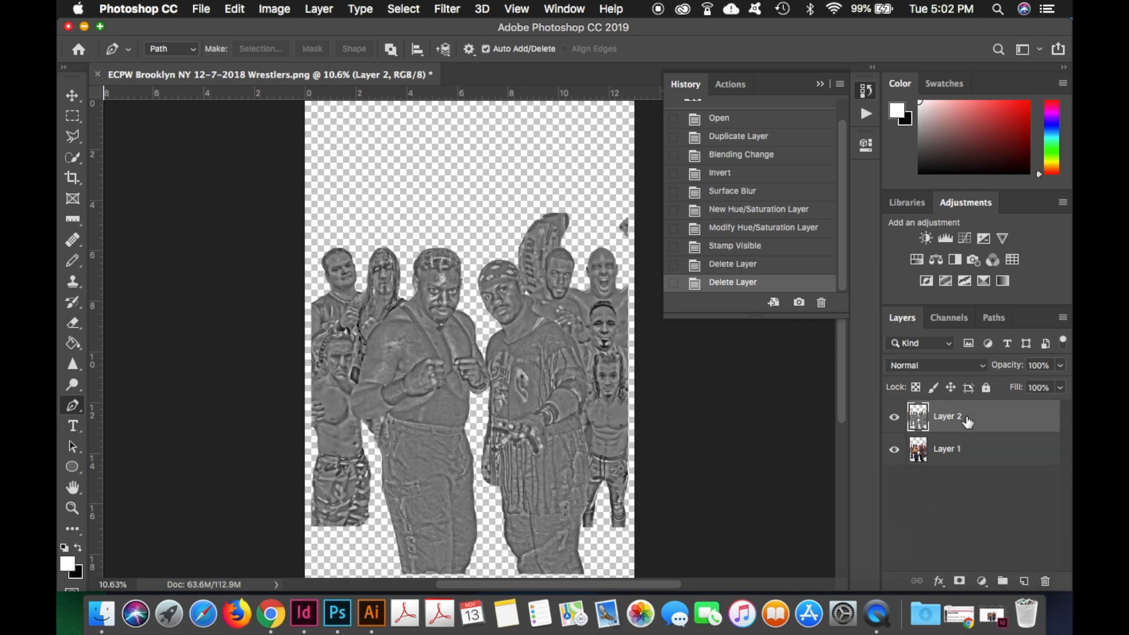
left_click(922, 369)
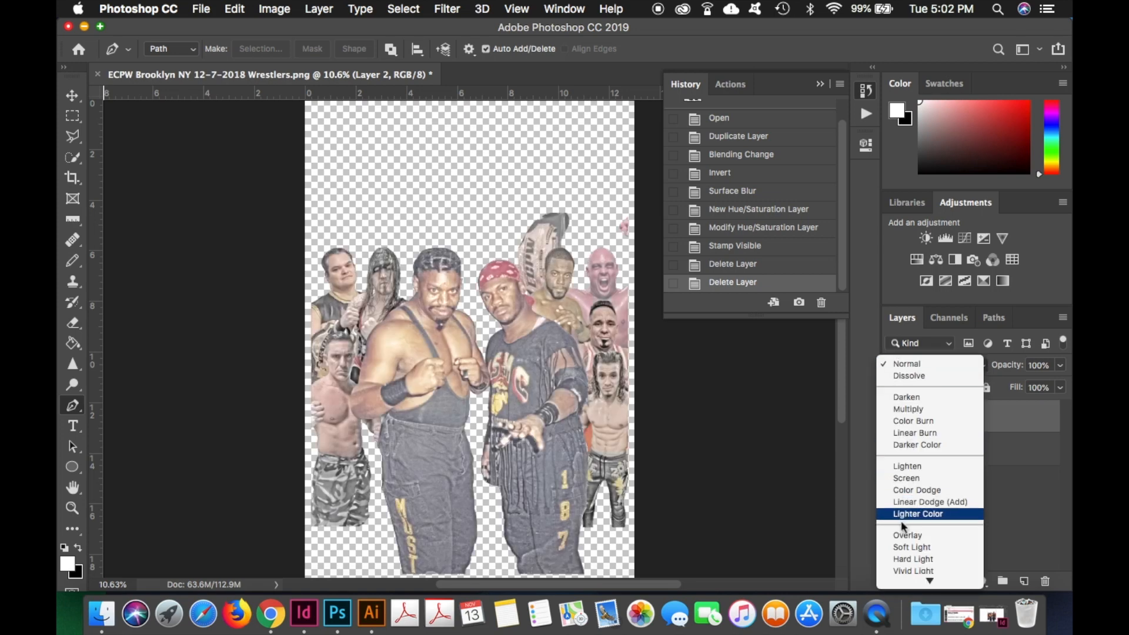
left_click(906, 536)
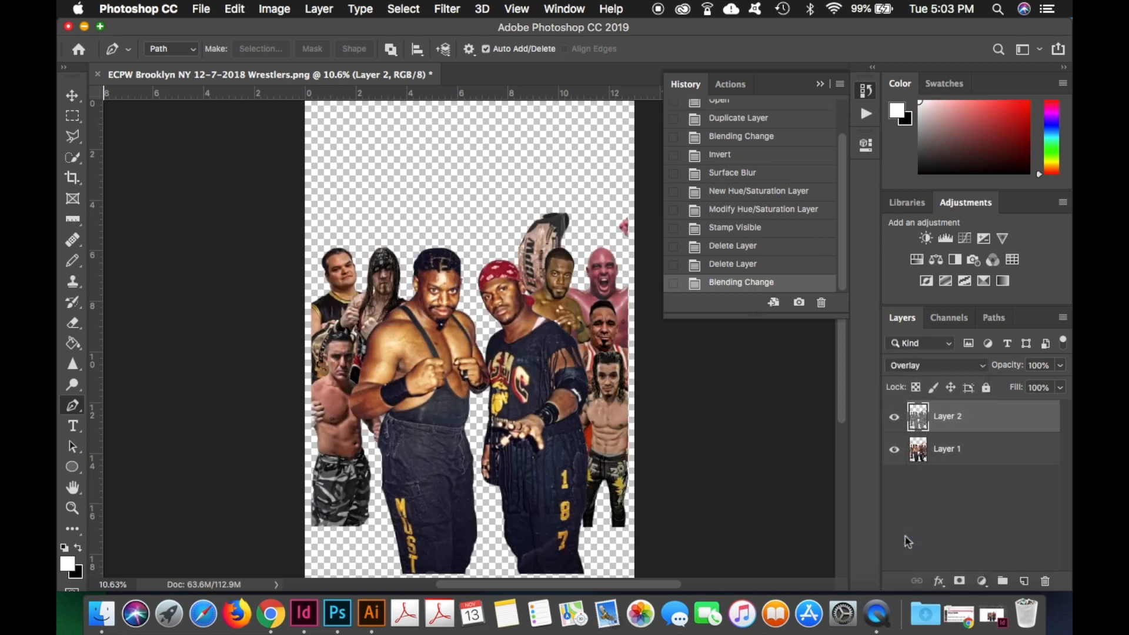
Enlarge the history list and compare the original Open state with the final Blending Change state, ending on the final one
left_click_drag(748, 316, 759, 414)
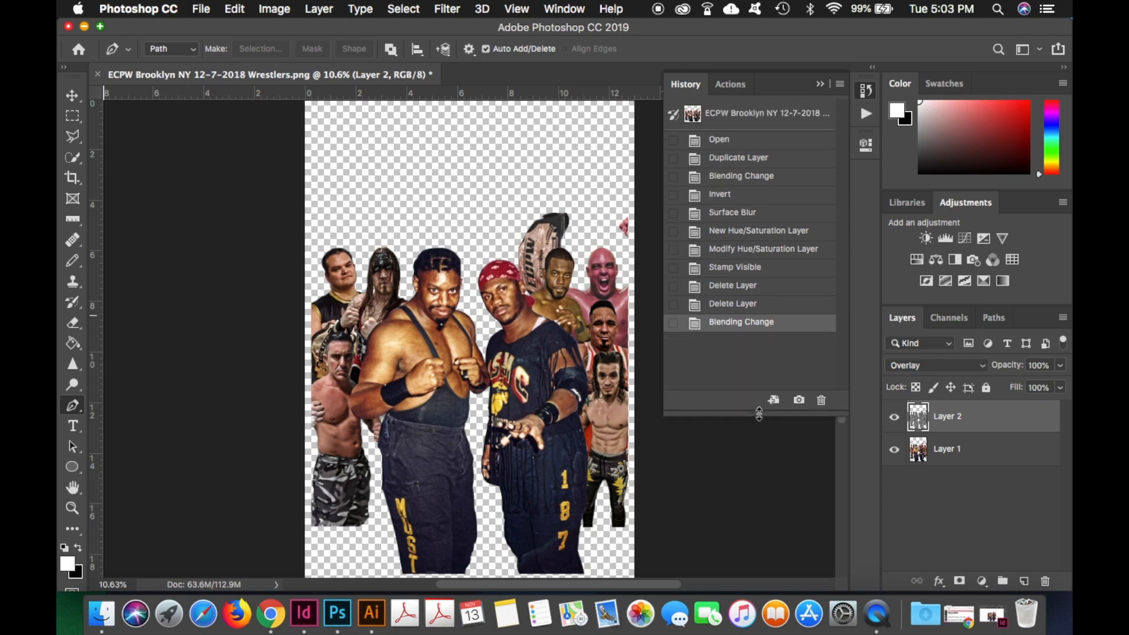
left_click(715, 141)
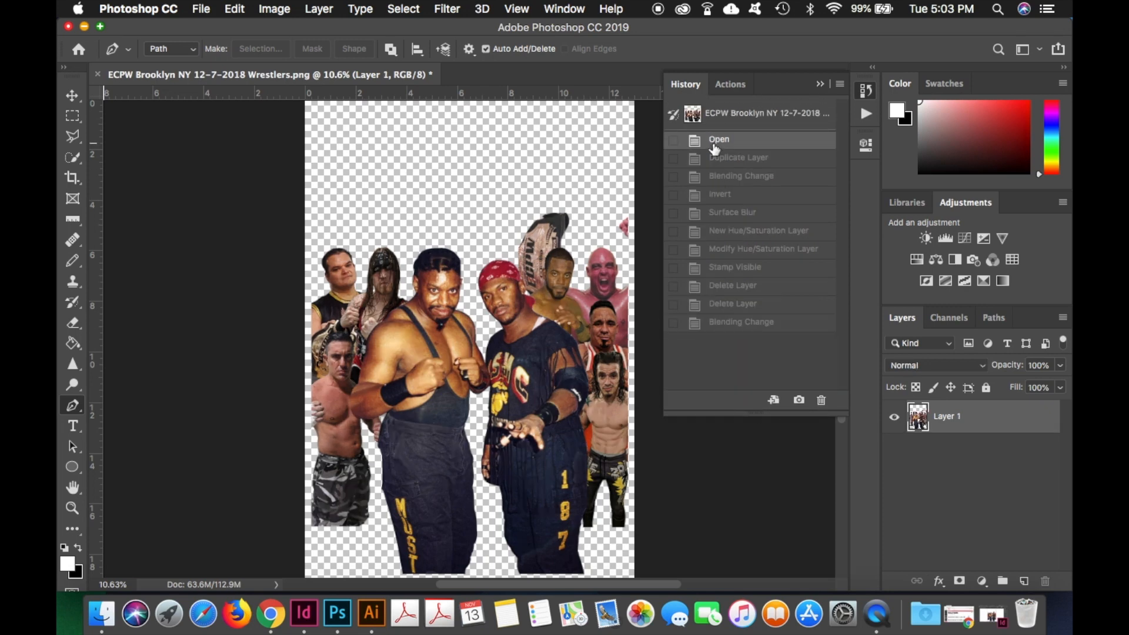
left_click(752, 325)
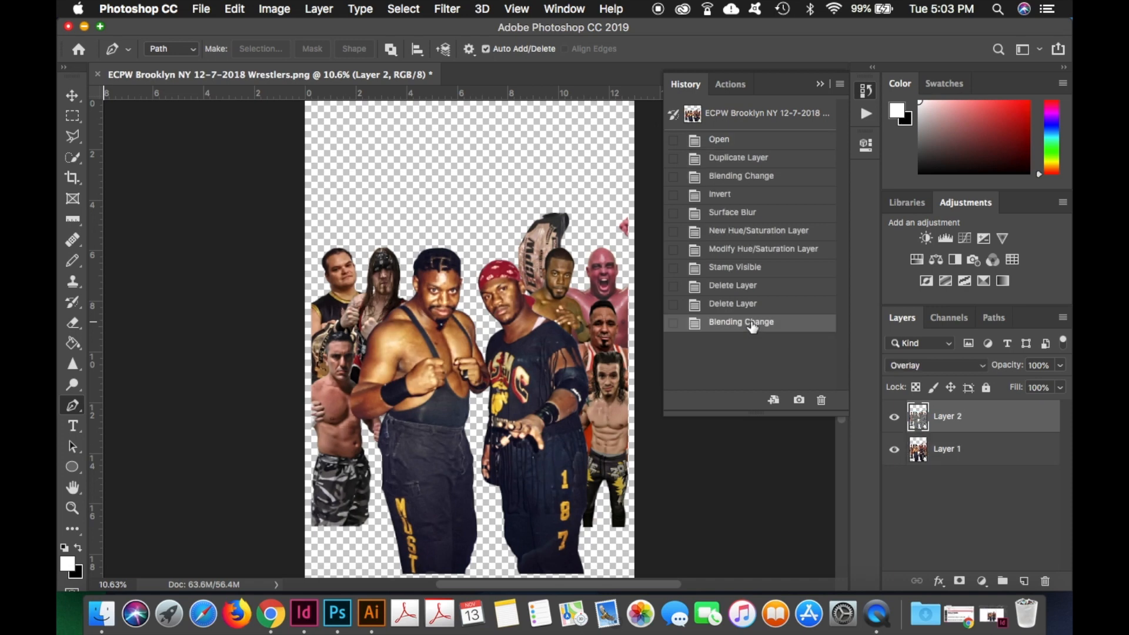
left_click(729, 145)
left_click(734, 323)
Examine the recorded steps of the Grunge Skin action among the default actions
left_click(866, 115)
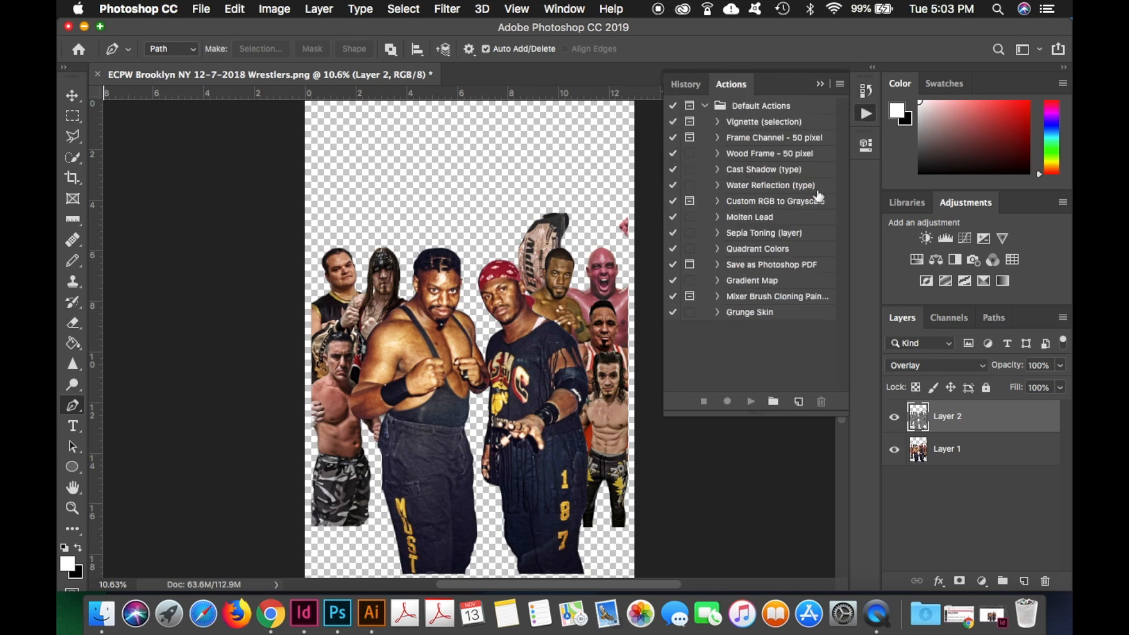
left_click(717, 313)
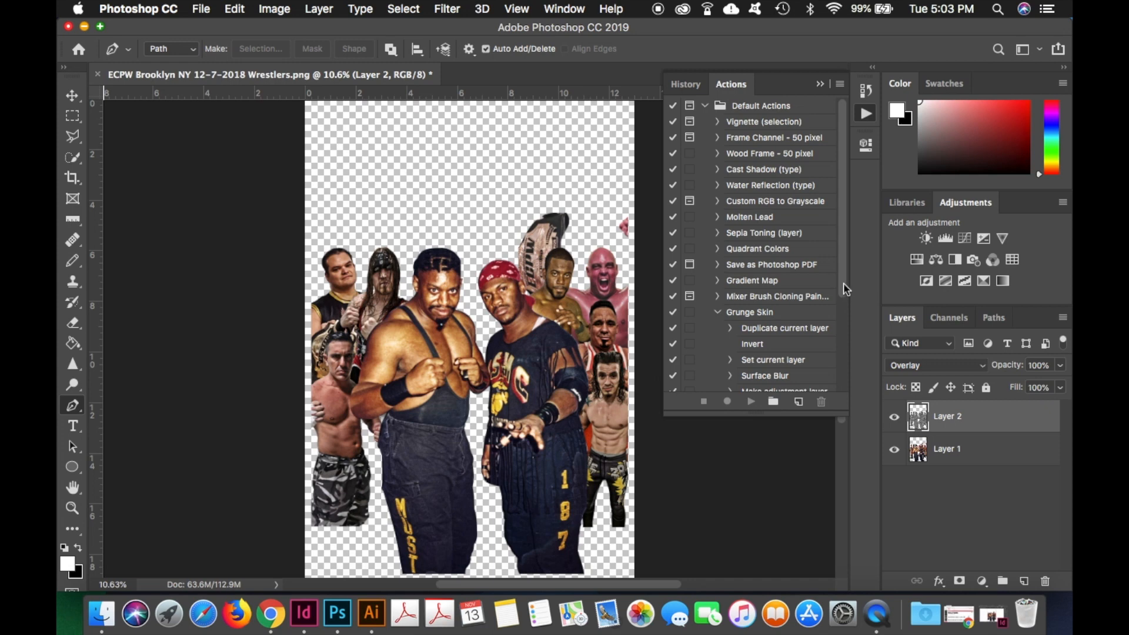
left_click_drag(846, 298, 823, 125)
left_click(718, 313)
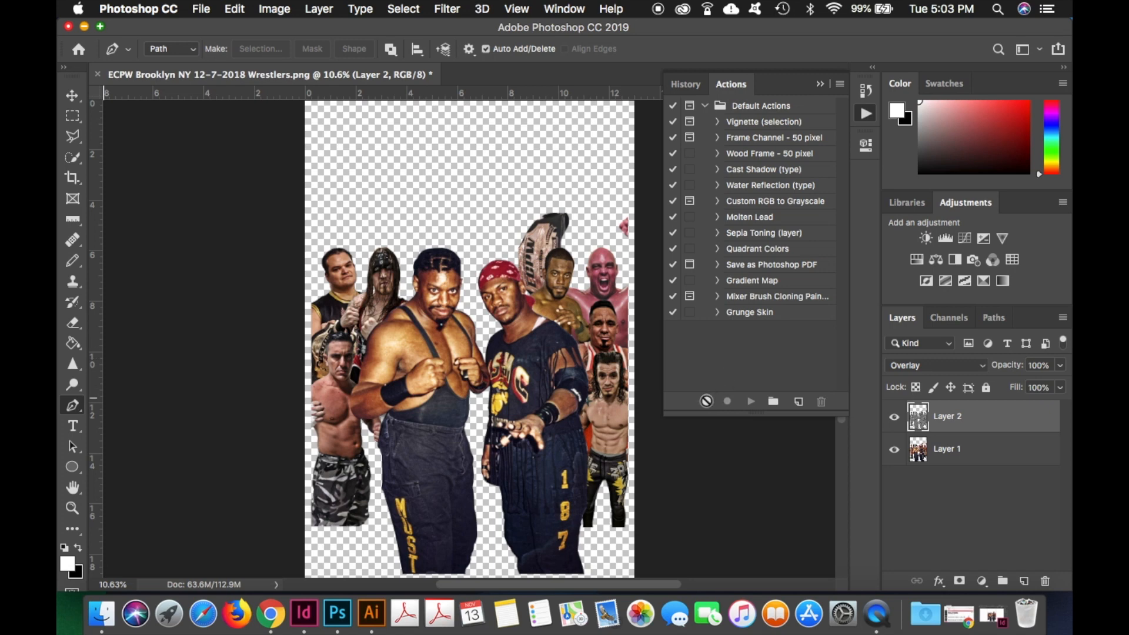
Merge the visible layers of the grunge-skin wrestlers image into one layer and save the PNG file
left_click(685, 86)
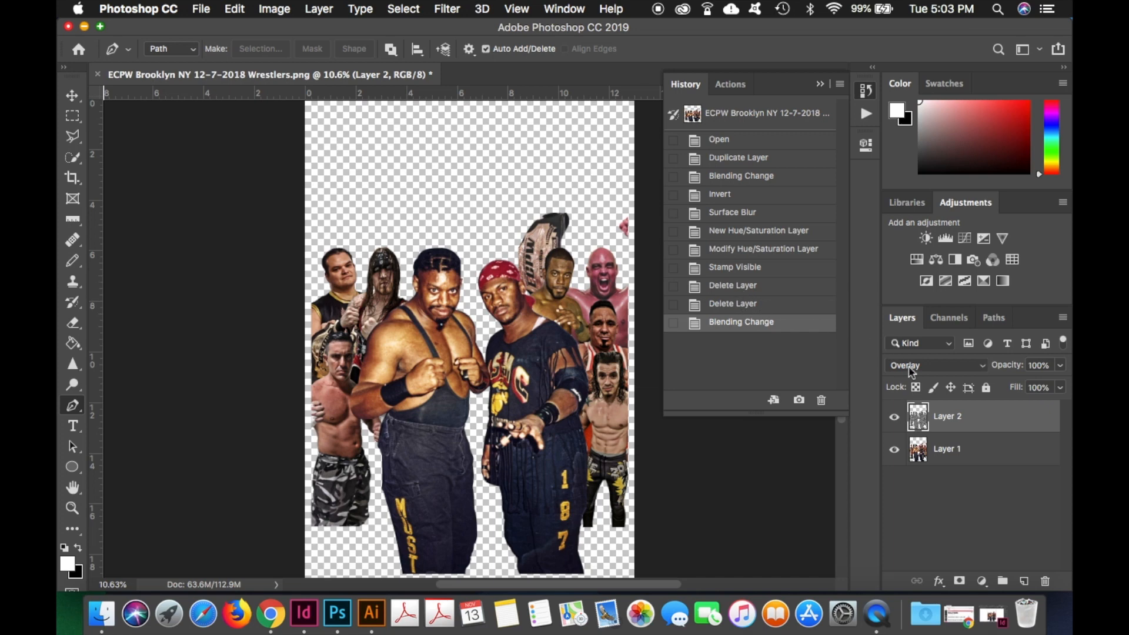
left_click(1063, 319)
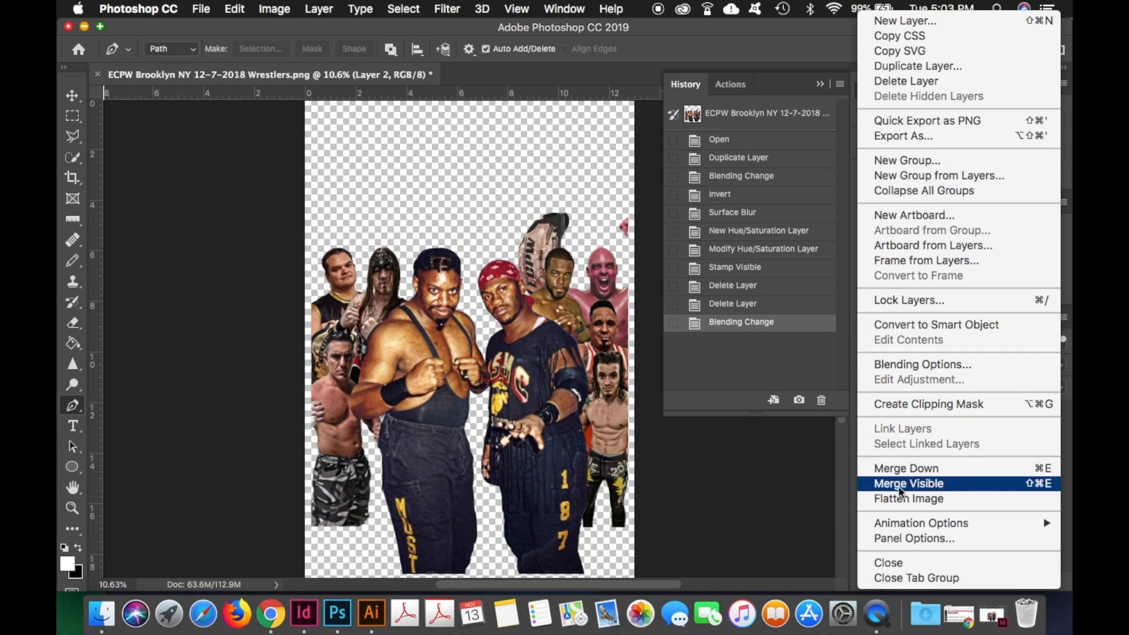
left_click(795, 492)
left_click(1064, 321)
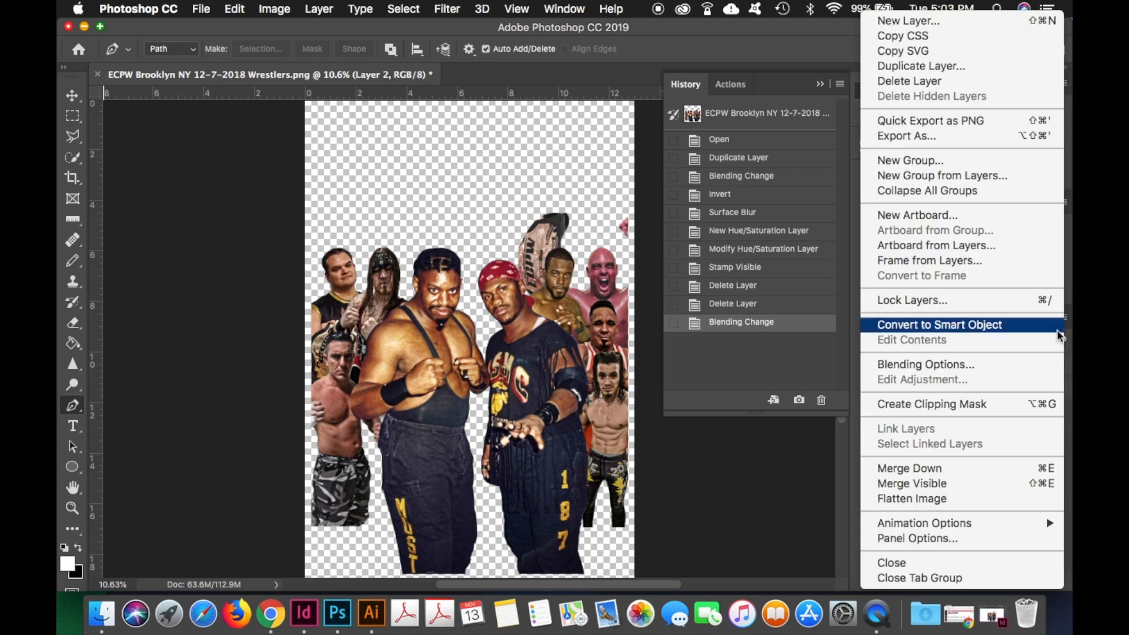
left_click(940, 479)
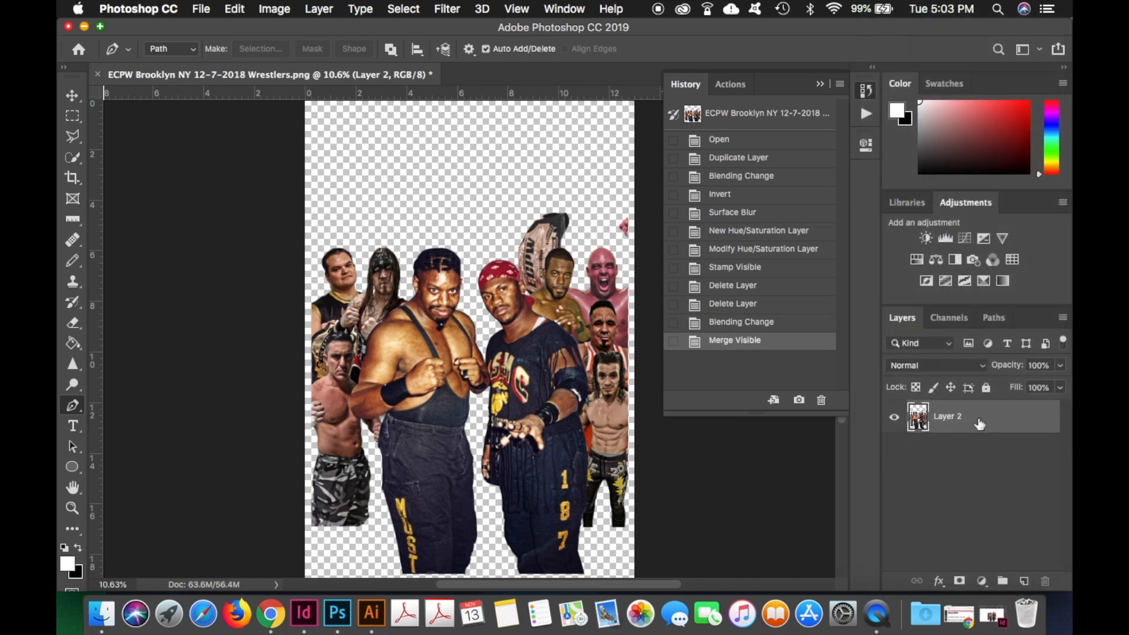
left_click(202, 10)
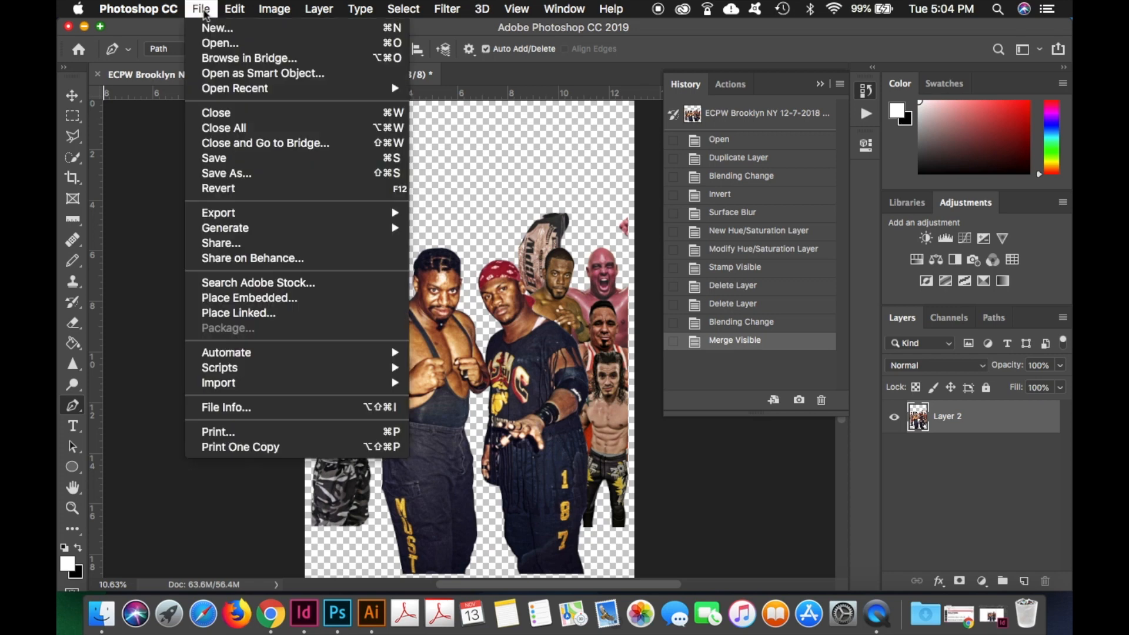
left_click(219, 159)
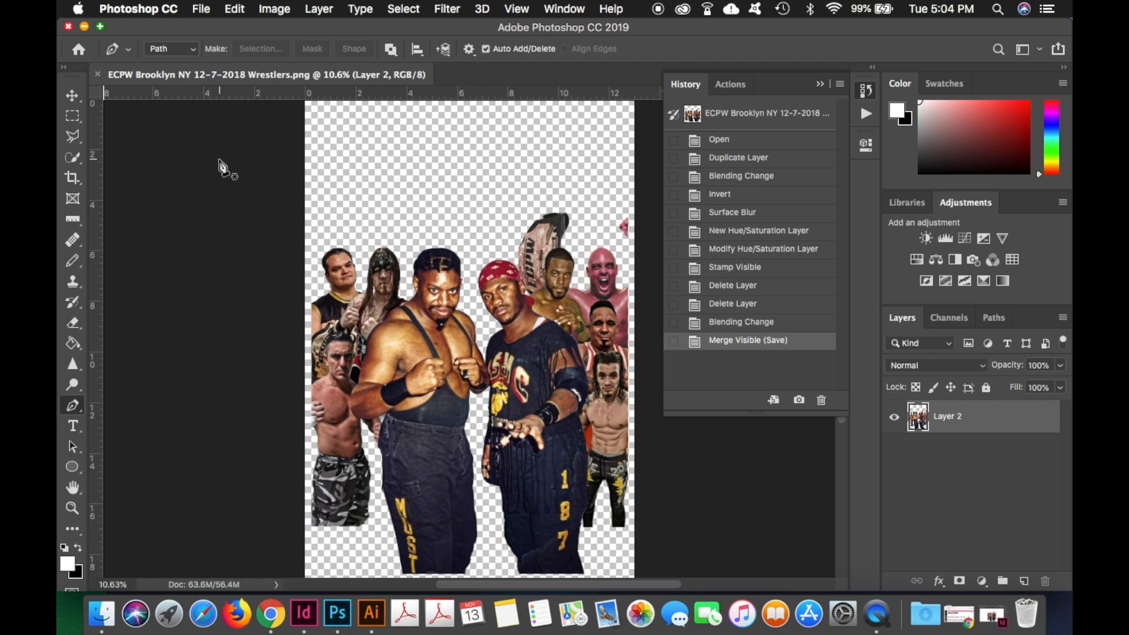
Switch to InDesign, hide all the individual wrestler layers and show the Lines, Text, Wrestlers and Background layers
left_click(305, 613)
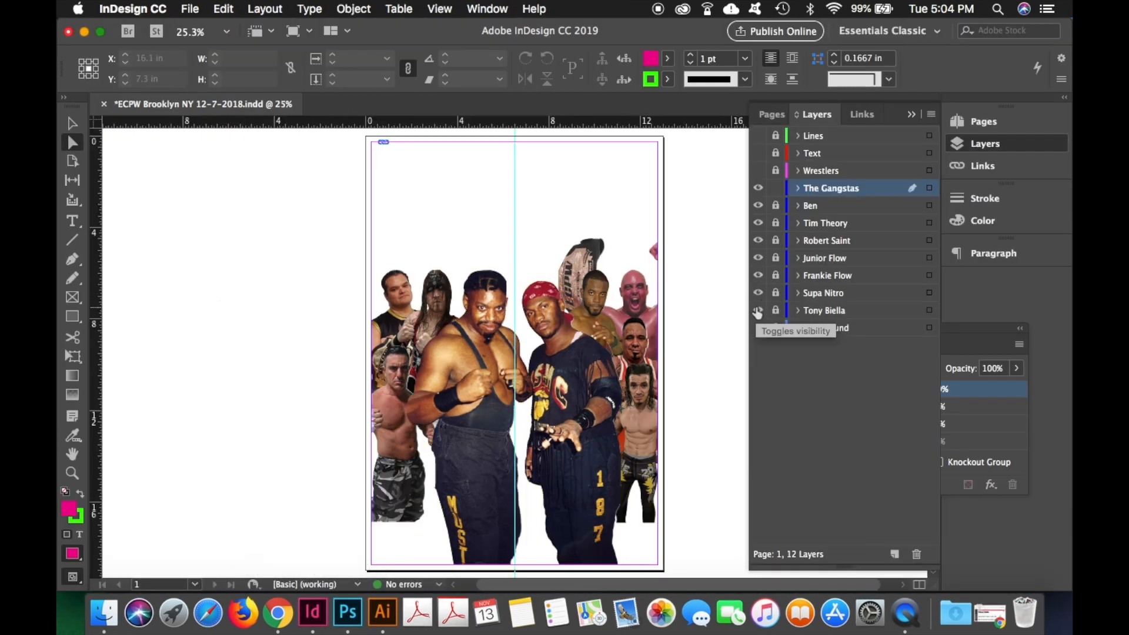
left_click_drag(758, 196, 758, 335)
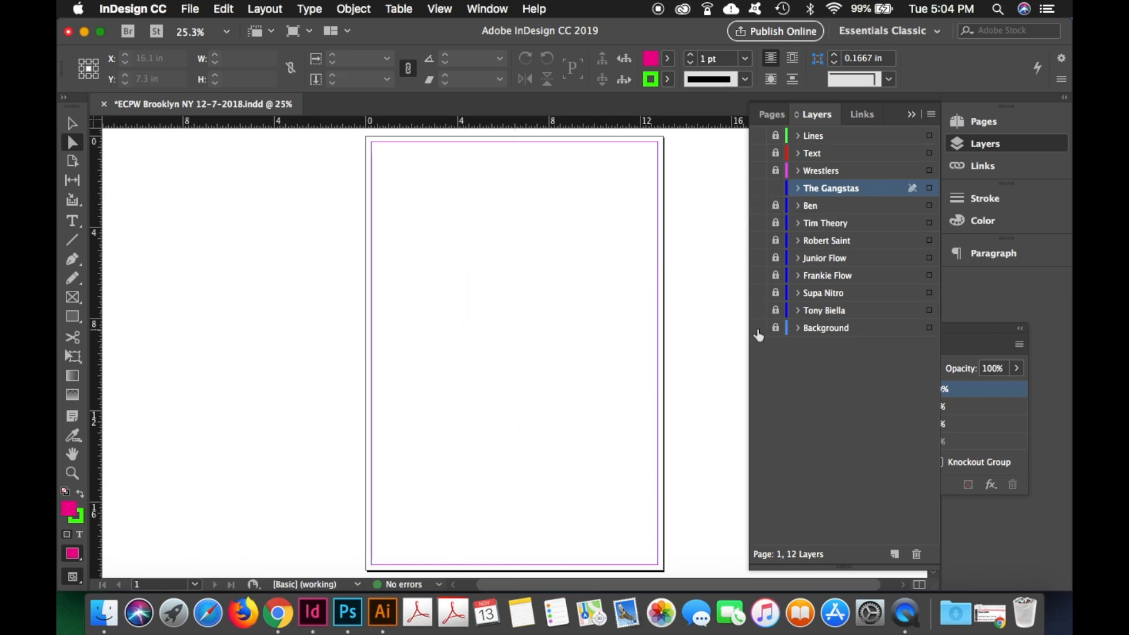
left_click(757, 140)
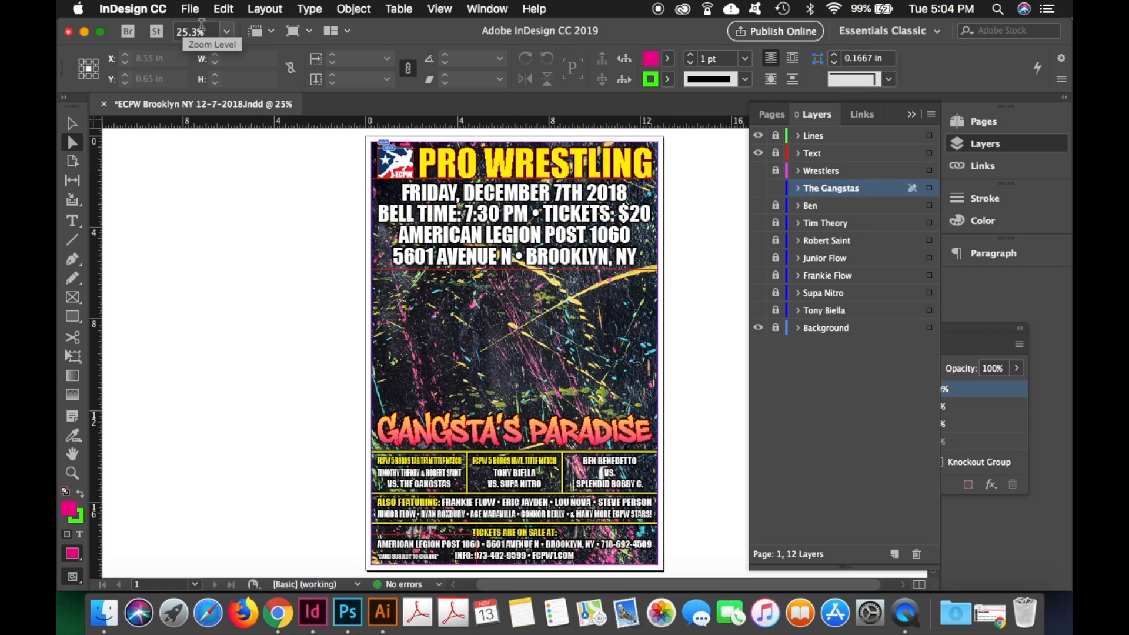
left_click(199, 7)
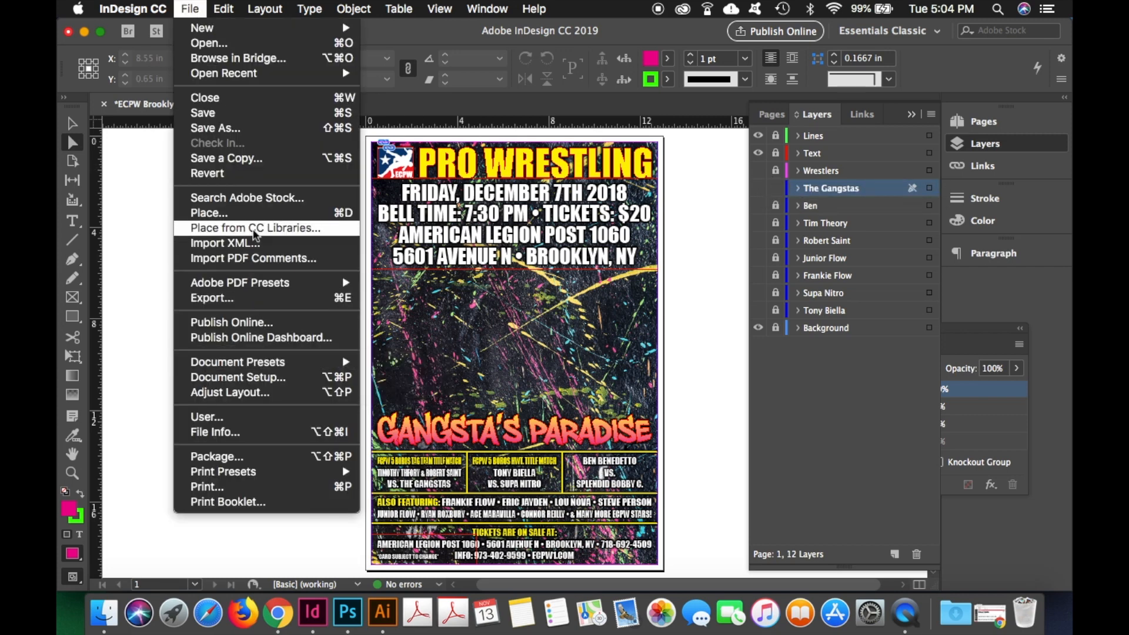
left_click(759, 171)
left_click(758, 172)
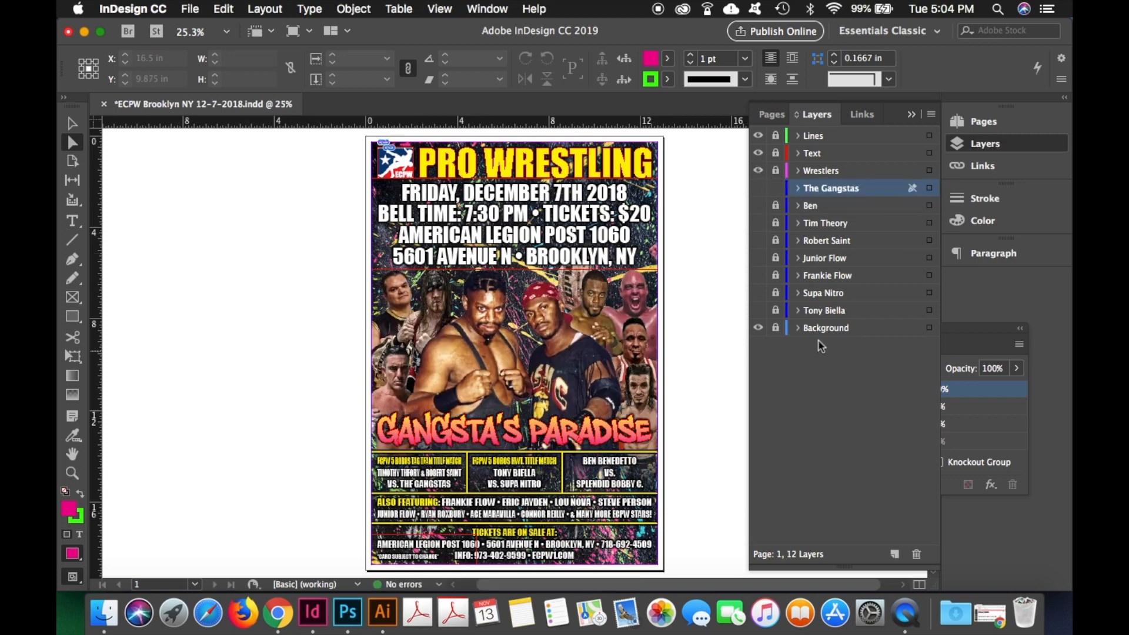
Hide the Lines and Background layers, keeping only the Text and Wrestlers layers visible
left_click(759, 153)
left_click(759, 136)
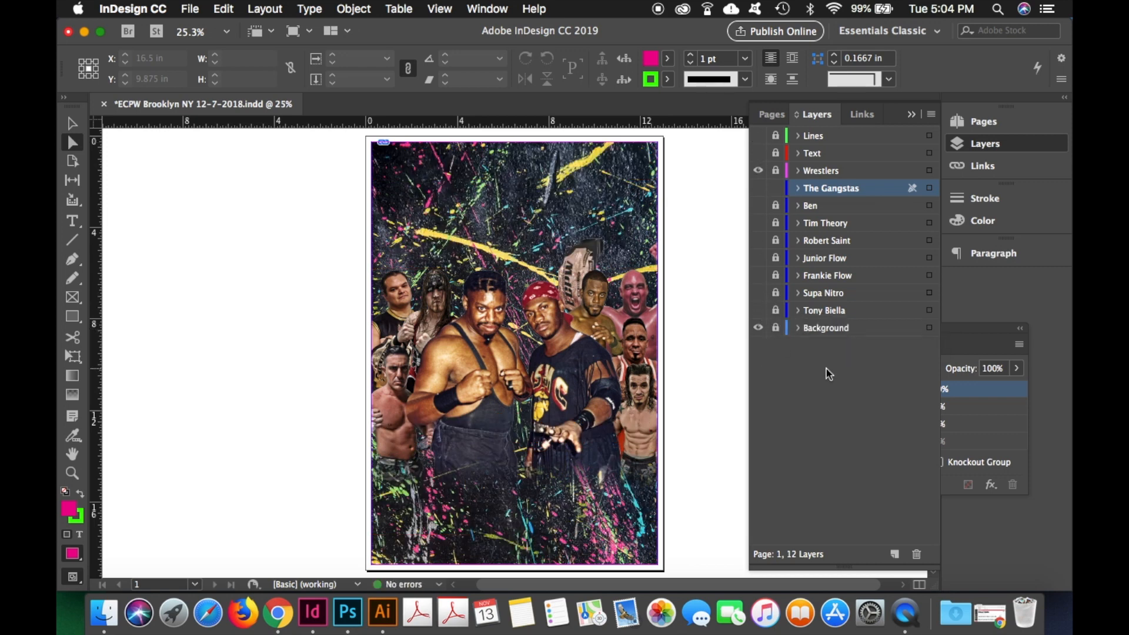
left_click(758, 328)
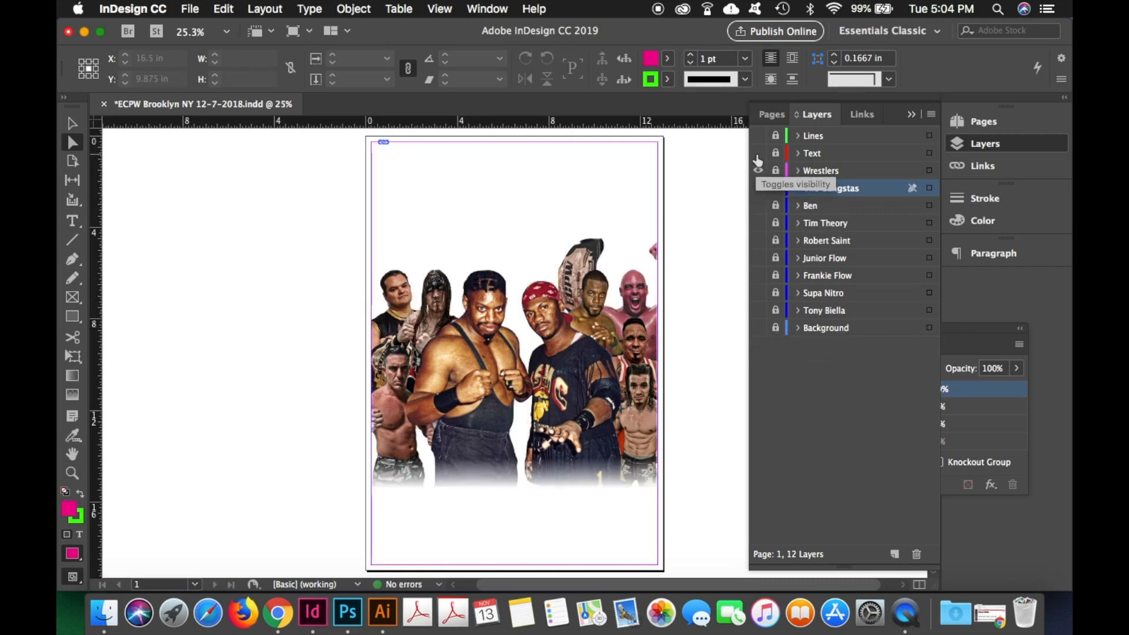
left_click(758, 153)
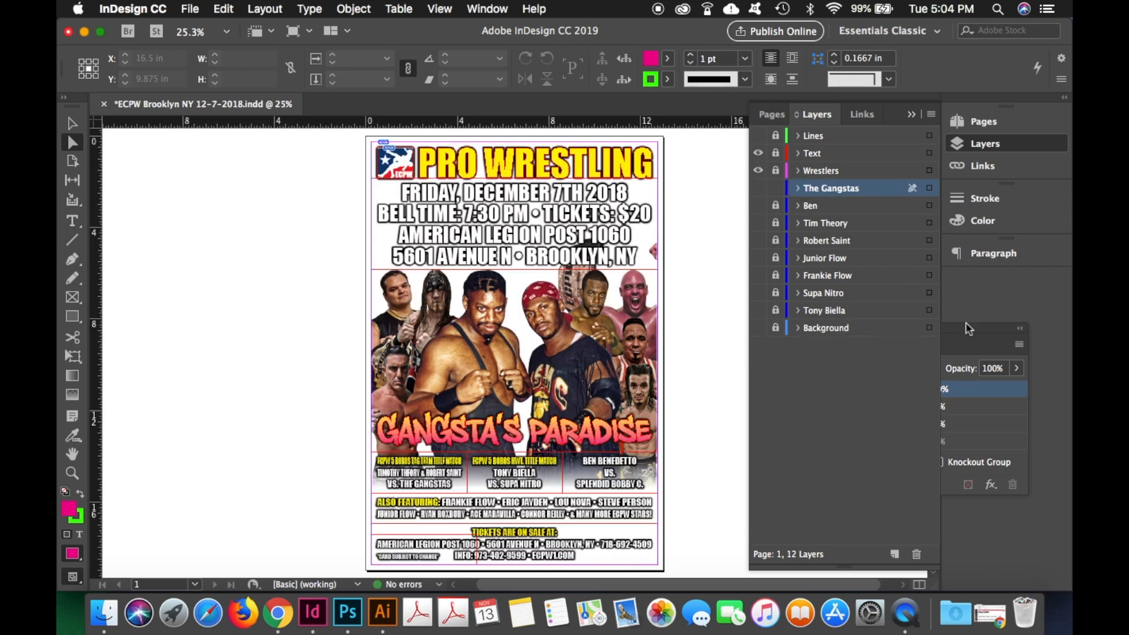
Unlock the Wrestlers layer, select its combined image and clear the Gradient Feather effect from it
left_click(775, 171)
key("v")
left_click(480, 330)
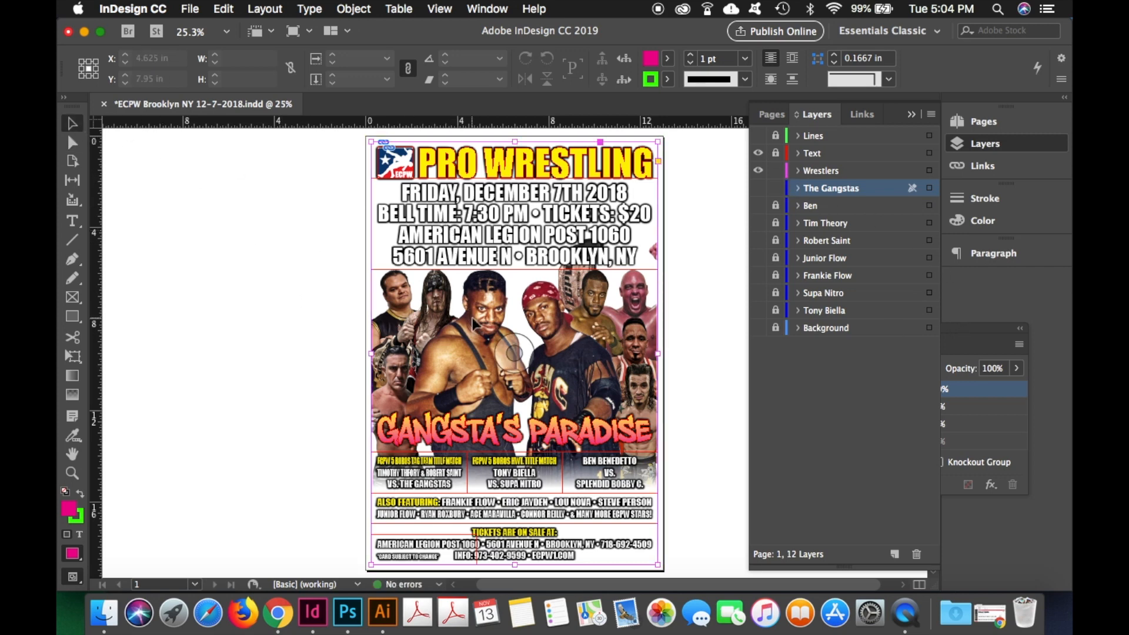
double_click(965, 390)
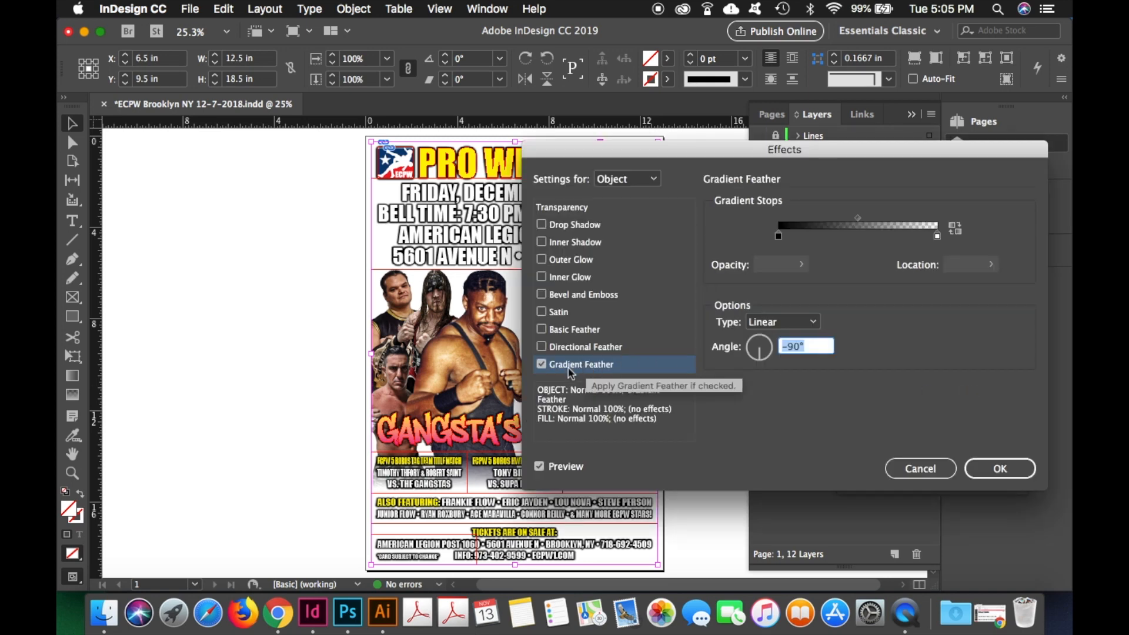
left_click(899, 472)
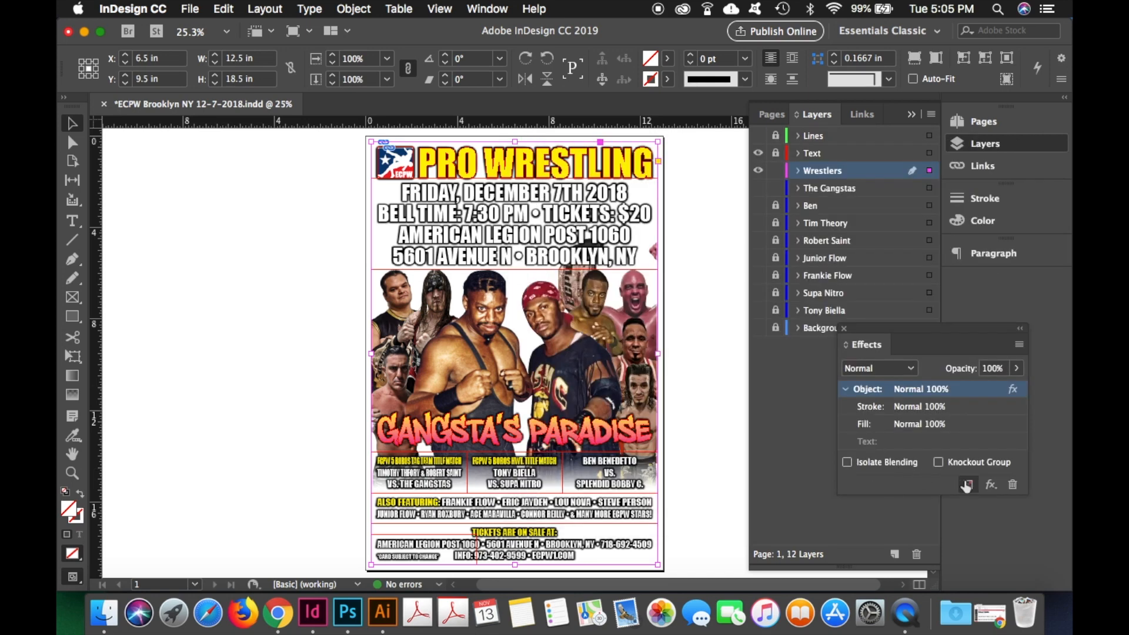
left_click(967, 485)
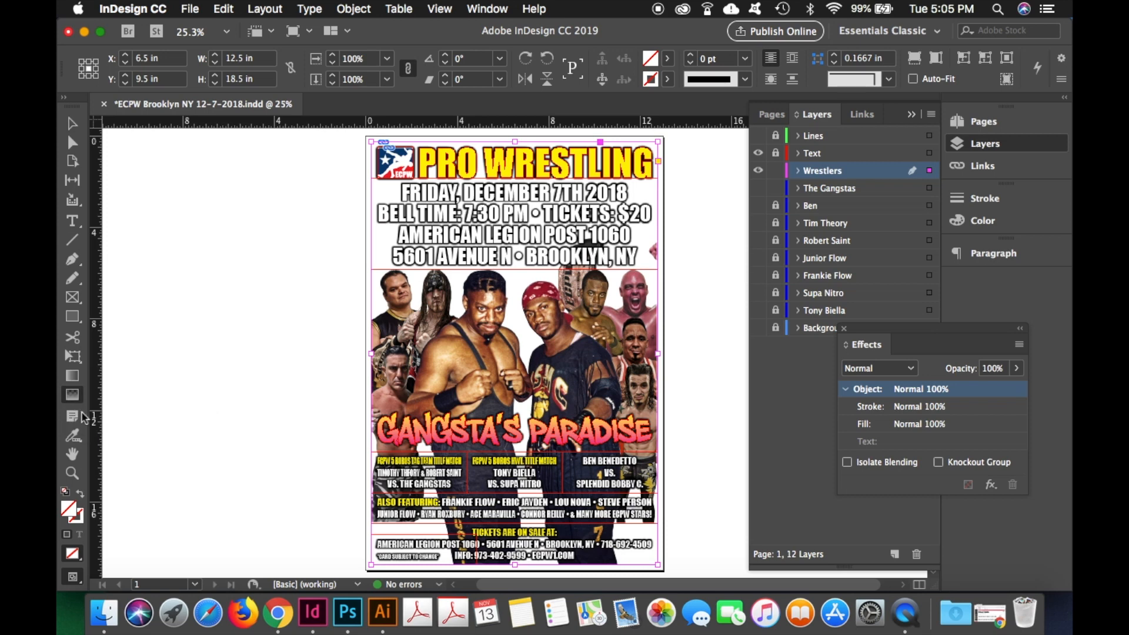
Apply a downward gradient feather to the wrestlers image, fading from the tag team title heading to just below "VS. THE GANGSTAS"
left_click(71, 473)
left_click_drag(368, 441, 494, 517)
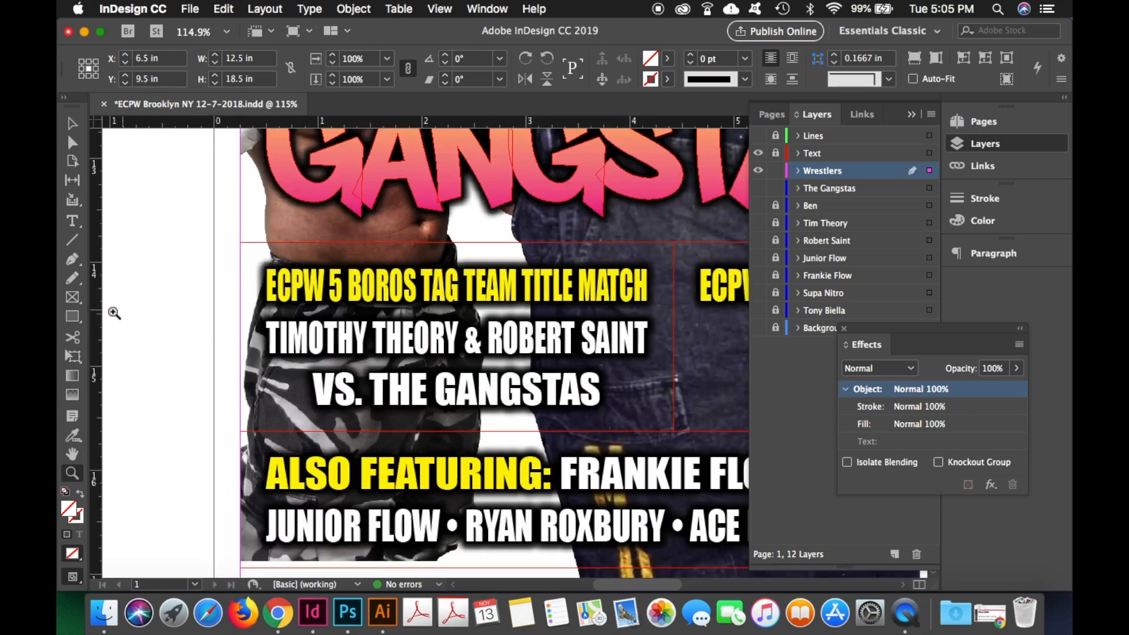
left_click(73, 394)
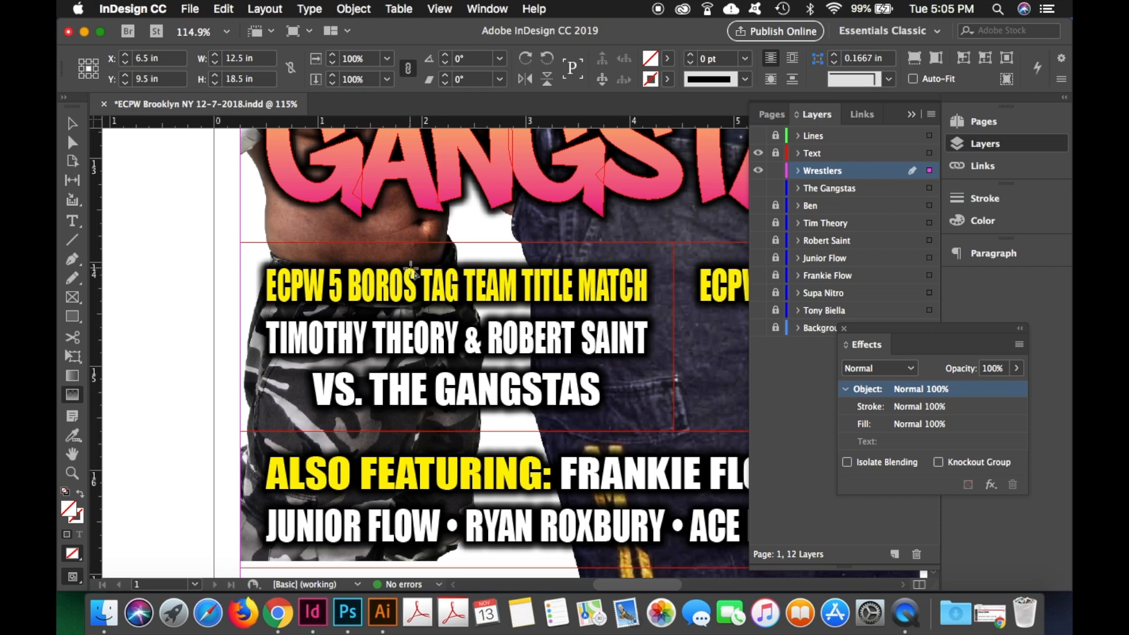
left_click_drag(411, 270, 434, 412)
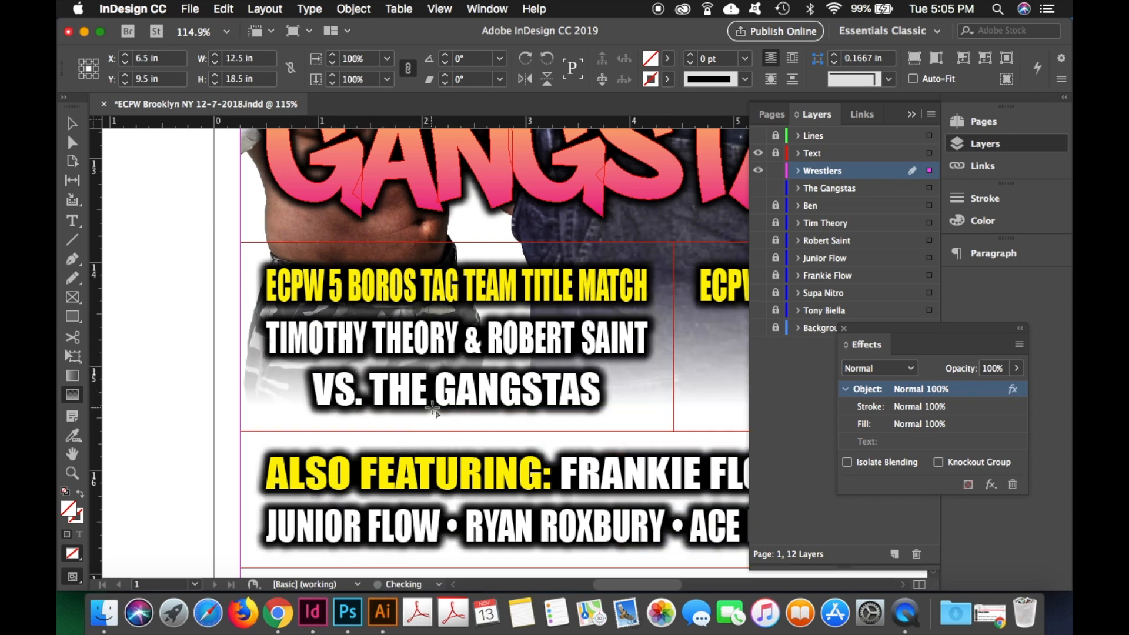
Check the fade with the Text layer hidden, restore the Text, Lines and Background layers, and preview the whole flyer full screen
left_click(759, 157)
left_click(759, 154)
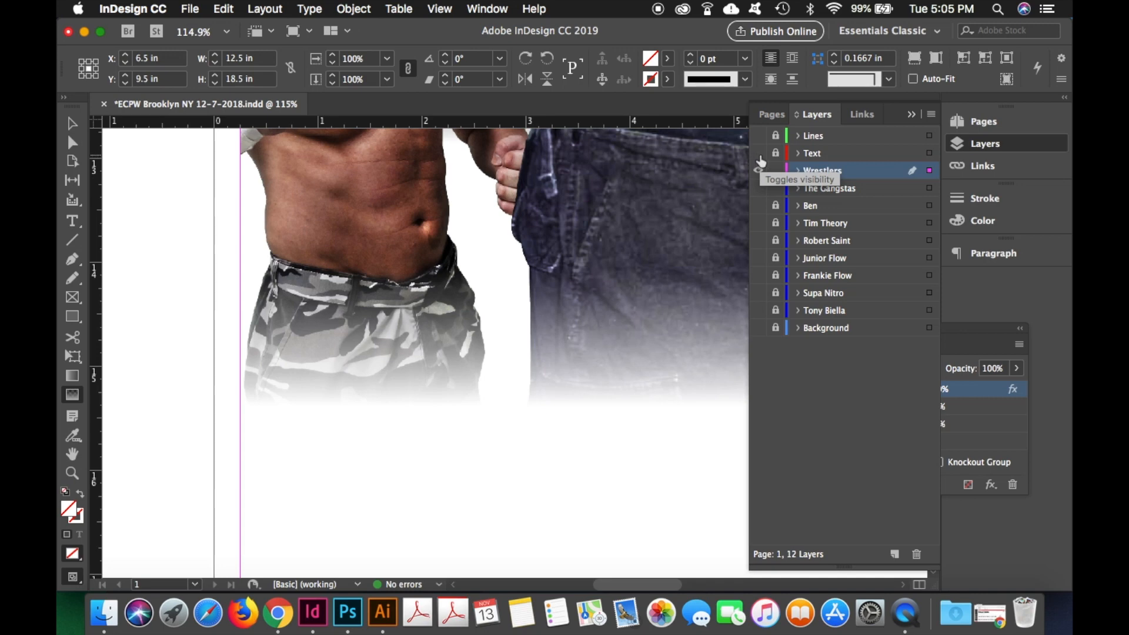
left_click(758, 153)
left_click(758, 135)
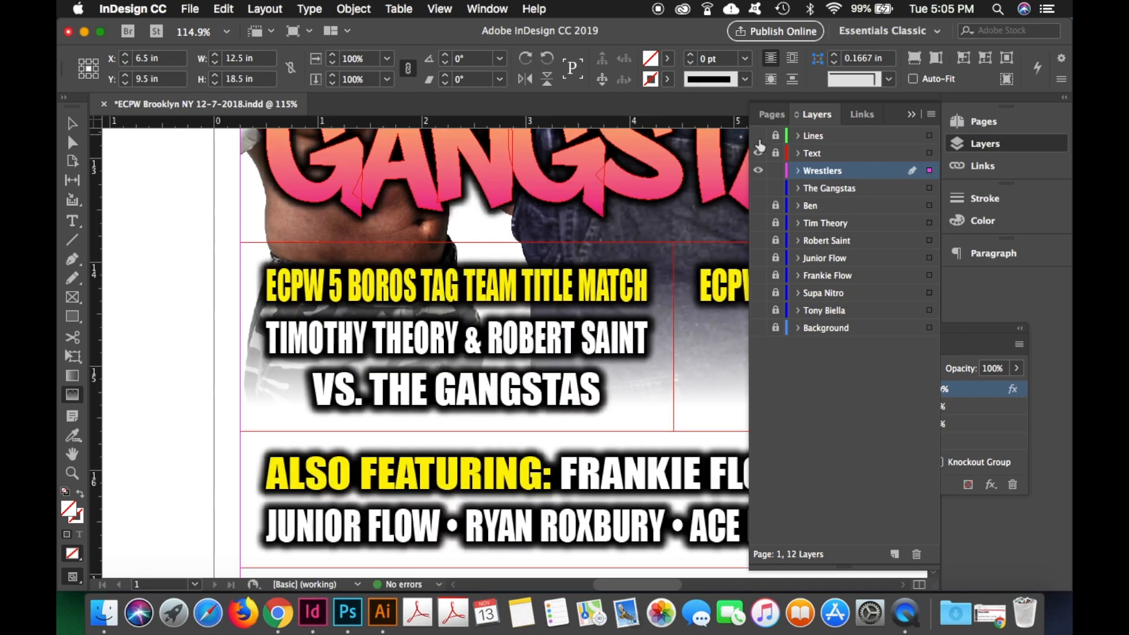
left_click(759, 327)
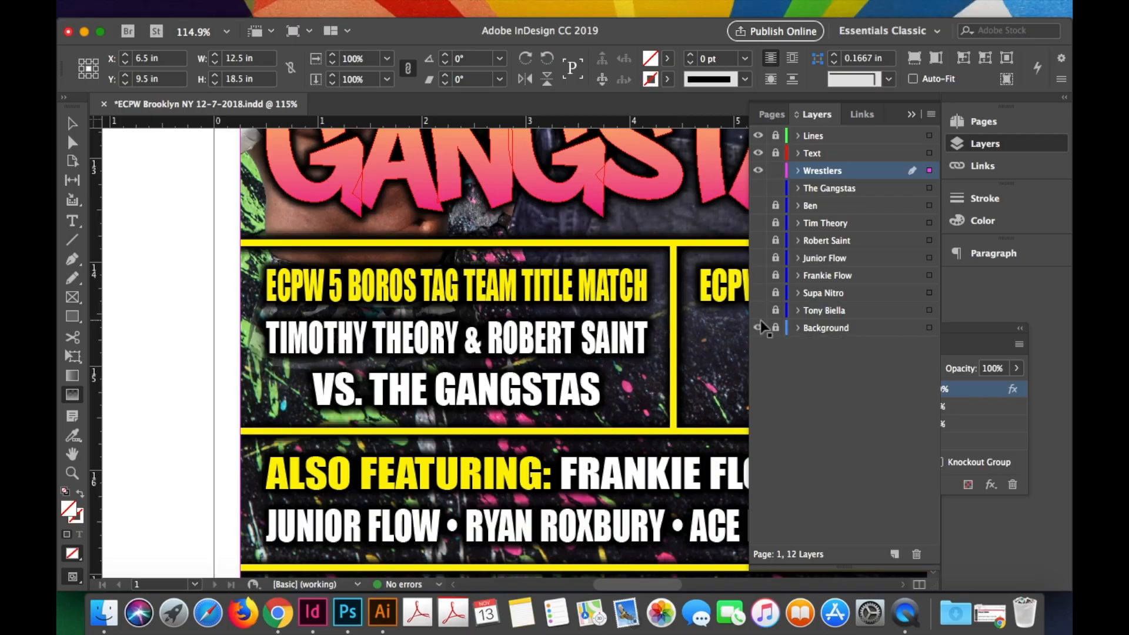
key("shift+w")
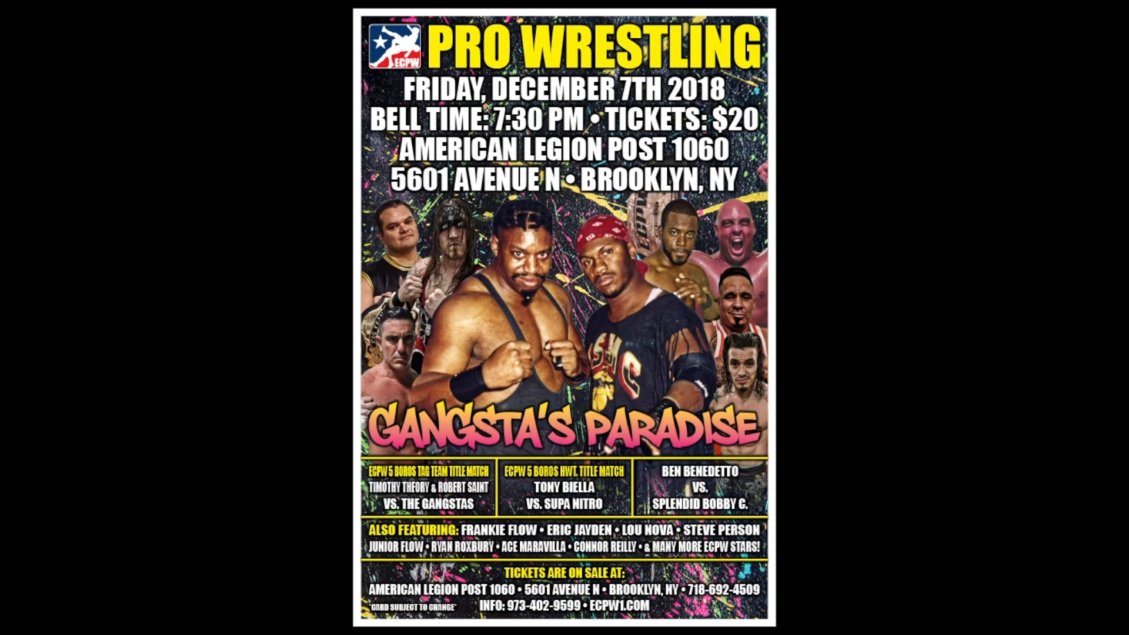
key("shift+w")
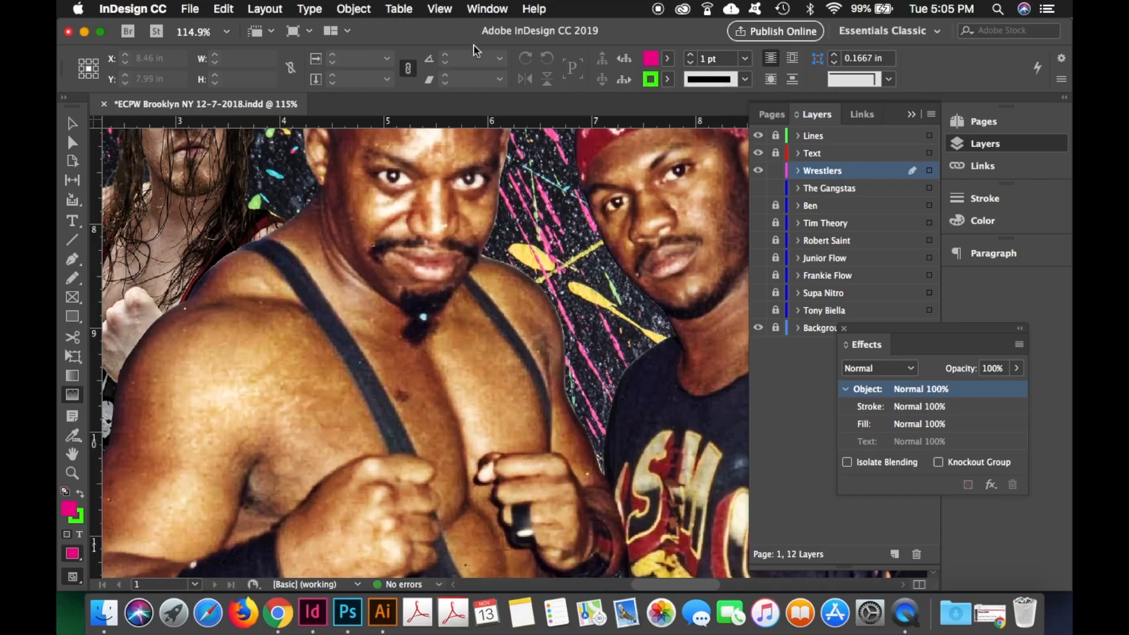
left_click(192, 8)
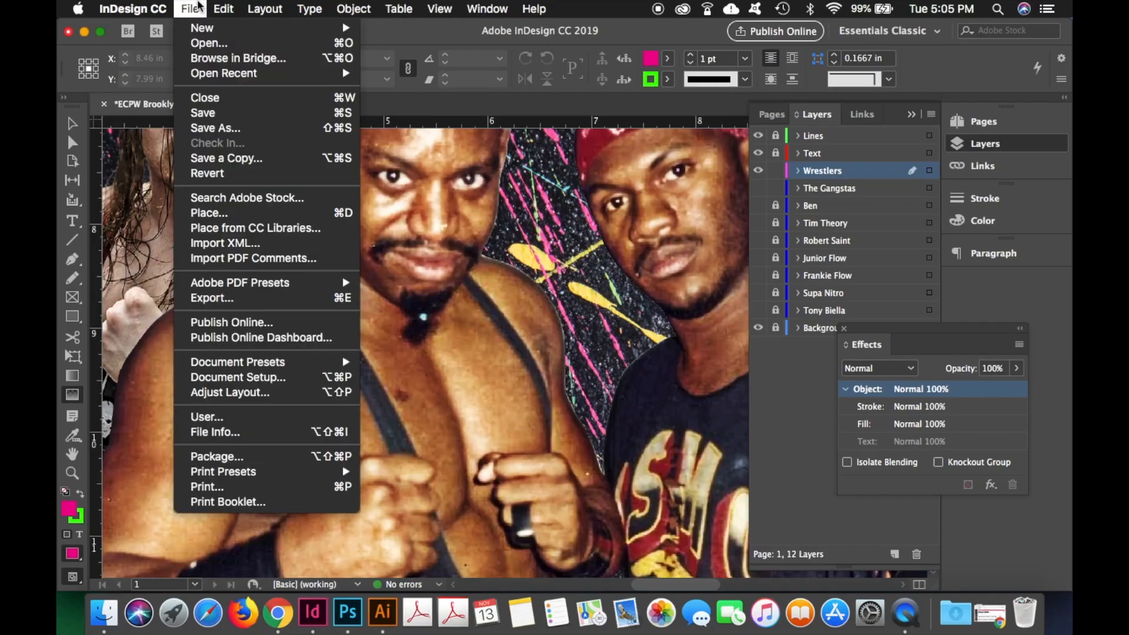
left_click(274, 300)
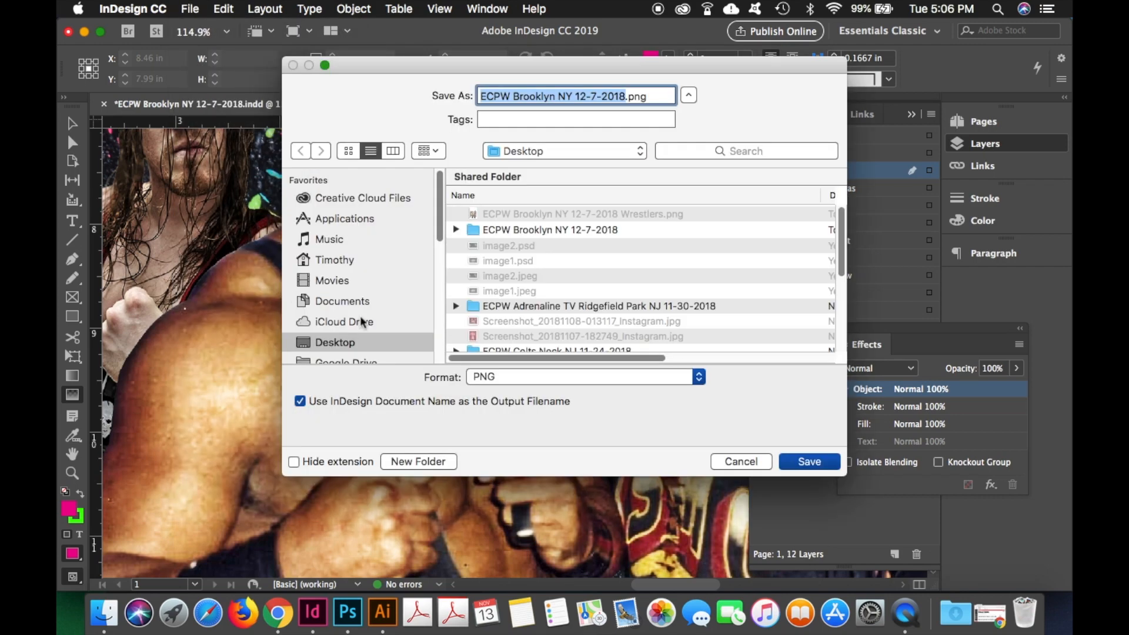
left_click(488, 377)
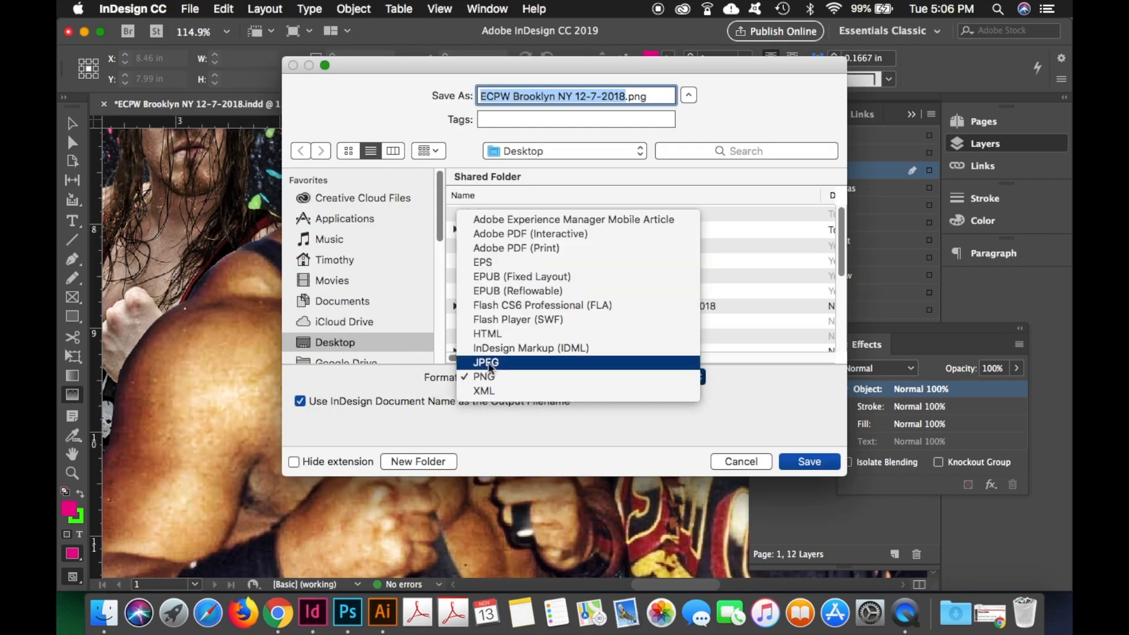
left_click(487, 362)
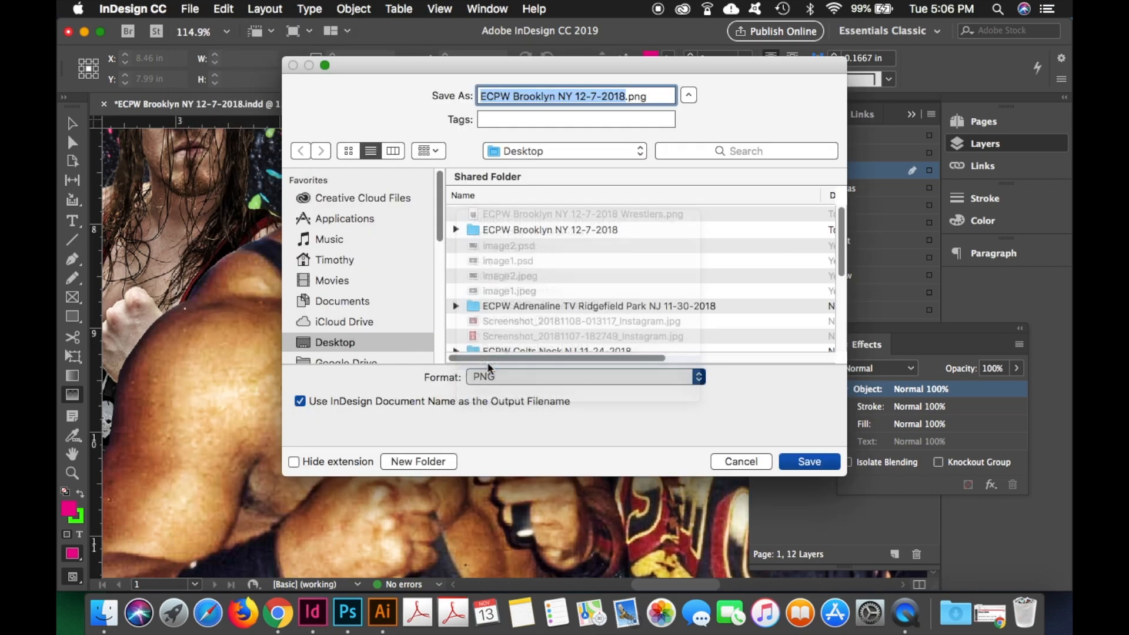
left_click(799, 463)
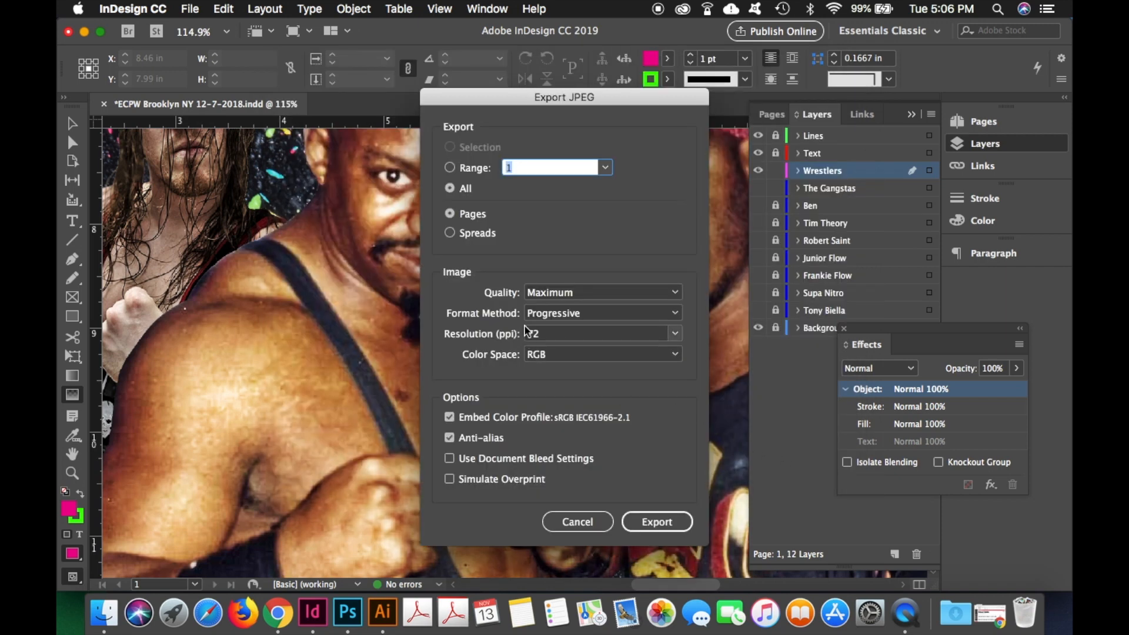
left_click(565, 315)
left_click(565, 328)
left_click(562, 334)
left_click(675, 334)
left_click(669, 344)
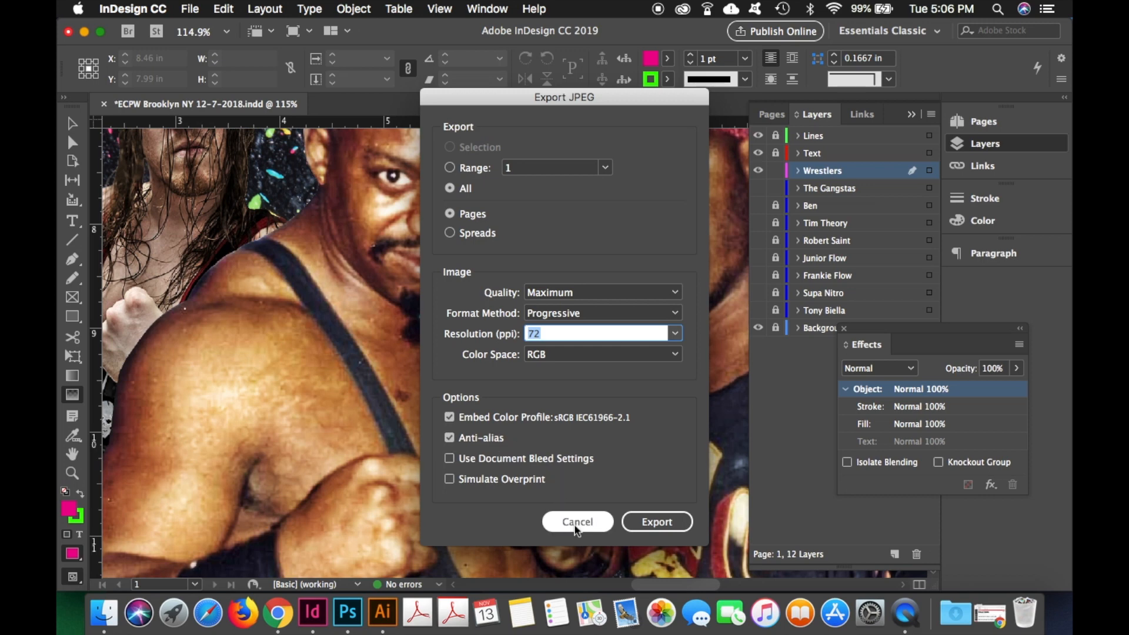
left_click(675, 334)
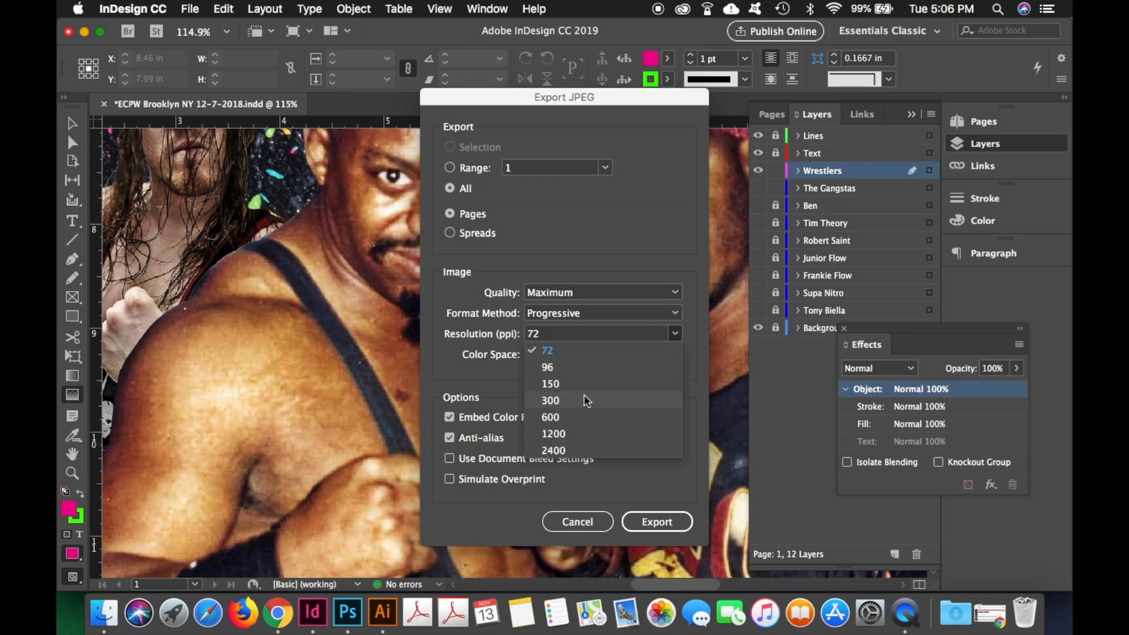
left_click(584, 398)
left_click(562, 517)
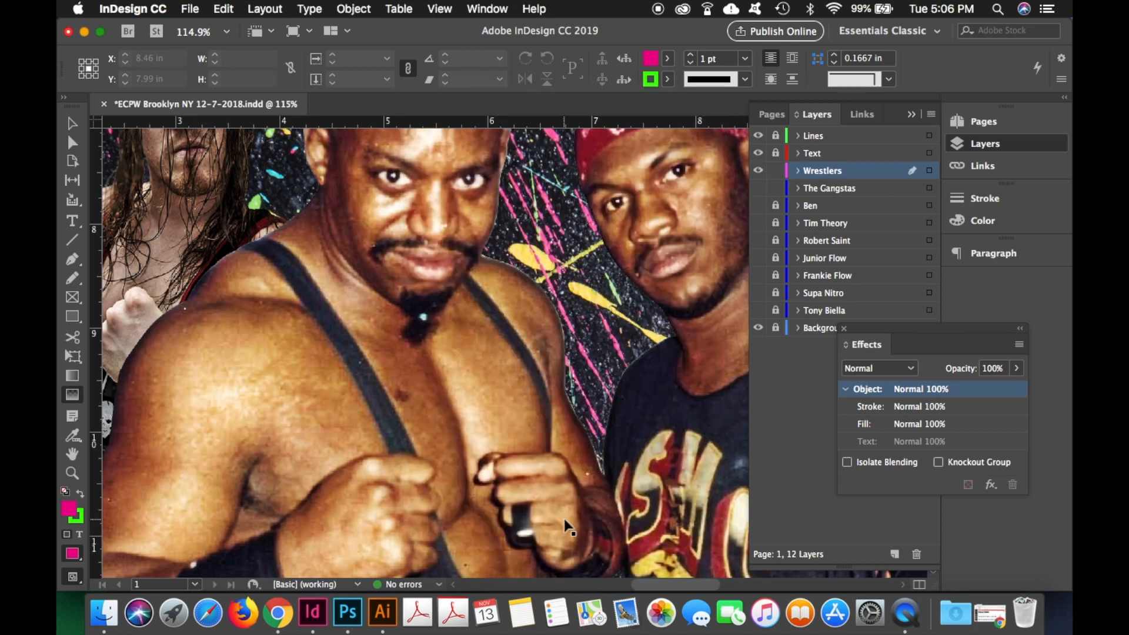
Export the flyer to the Desktop as ECPW Brooklyn NY 12-7-2018.pdf using the Press Quality PDF preset
left_click(189, 9)
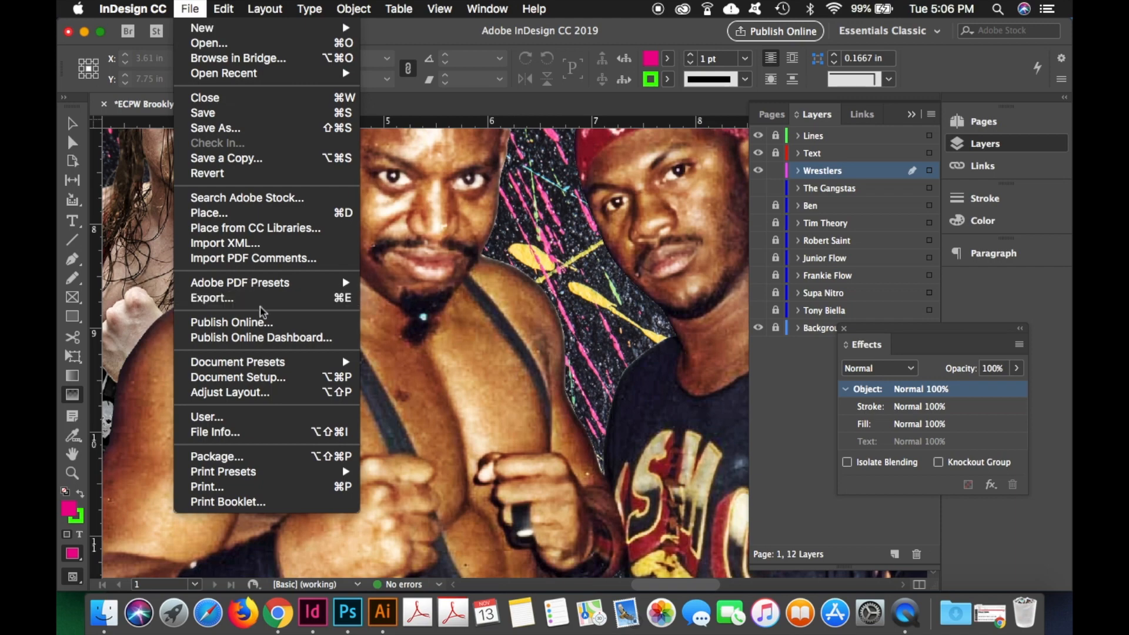
mouse_move(254, 288)
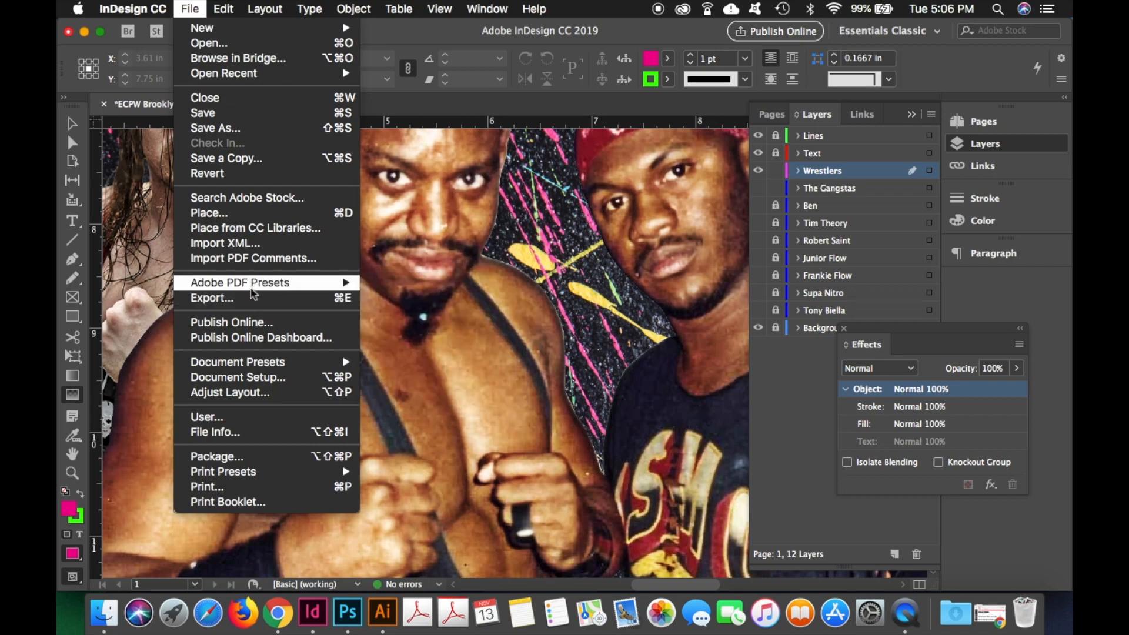
left_click(441, 370)
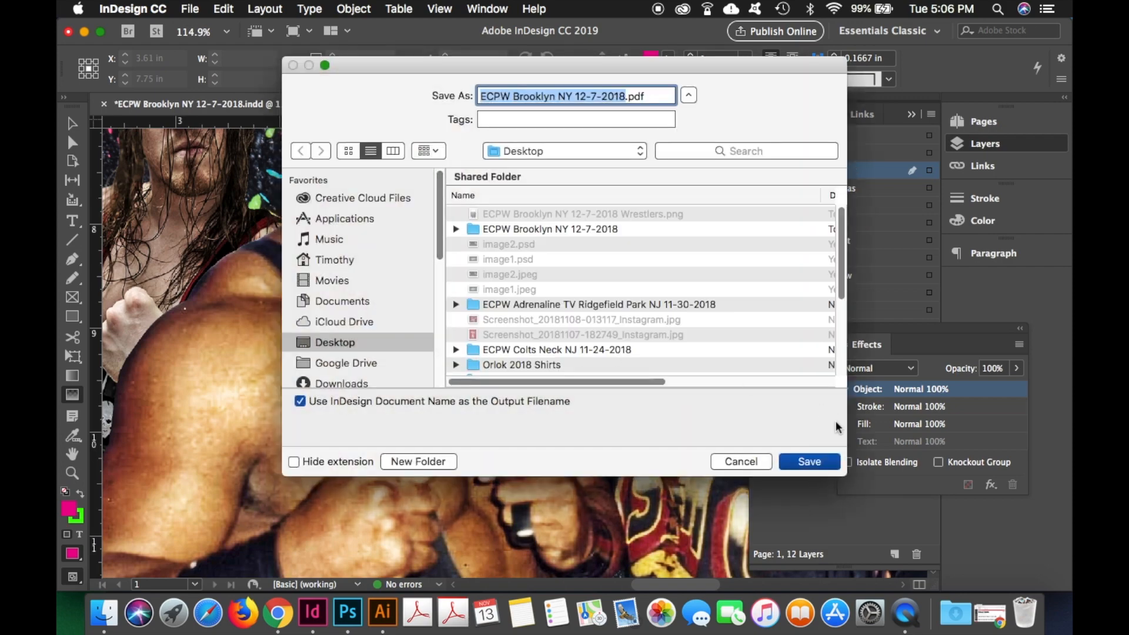
left_click(809, 462)
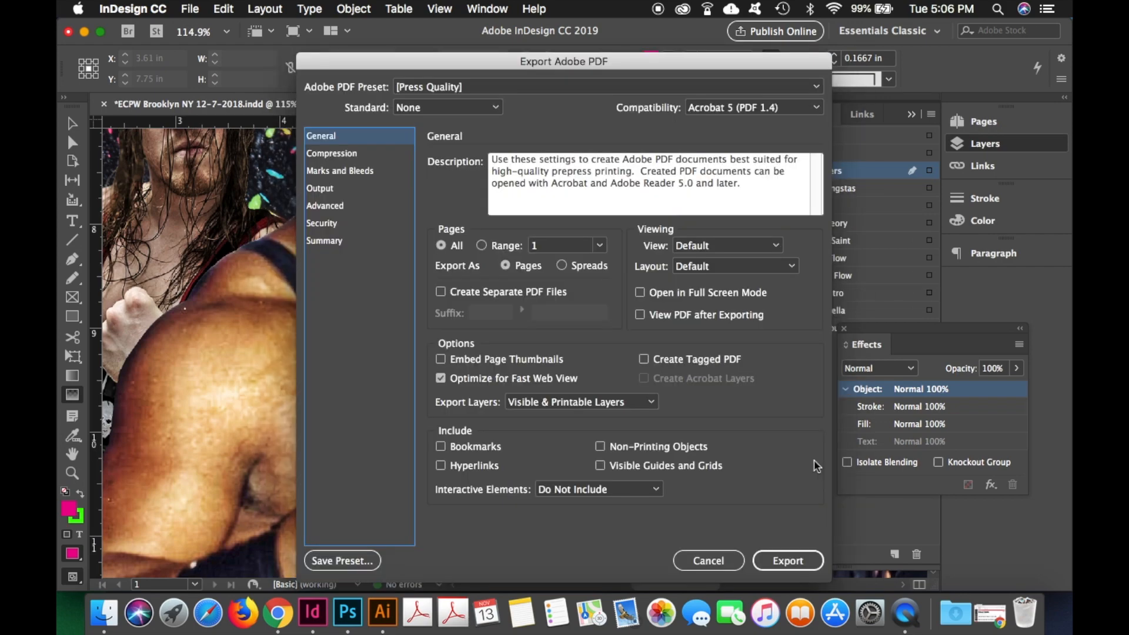
left_click(777, 560)
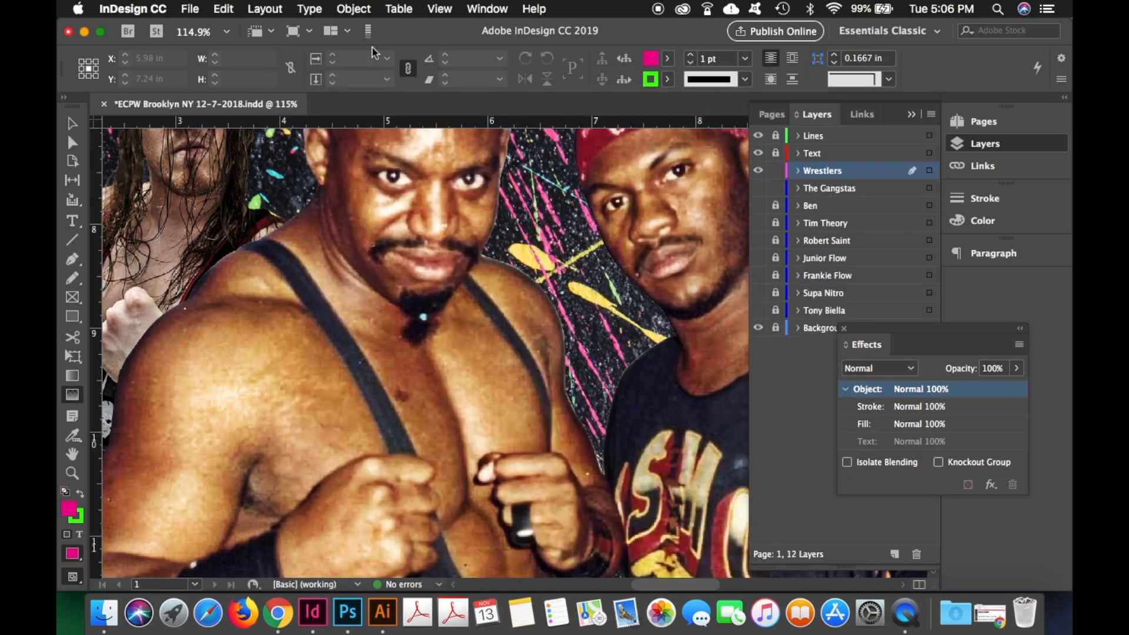